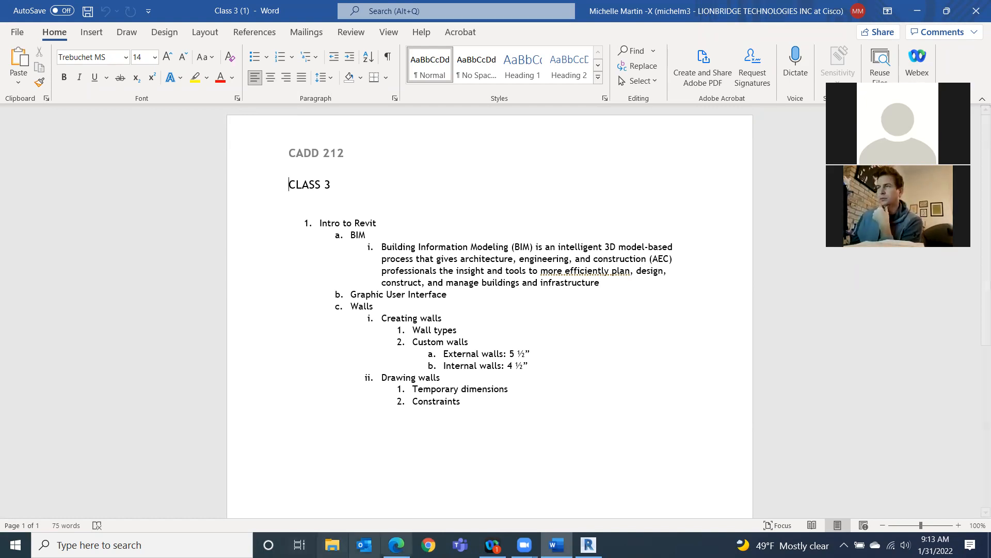
Open Revit User Interface.PNG from the course's SPRING 2022 Documents folder, download it and open it in Photos.
{"action": "left_click", "coordinate": [397, 541]}
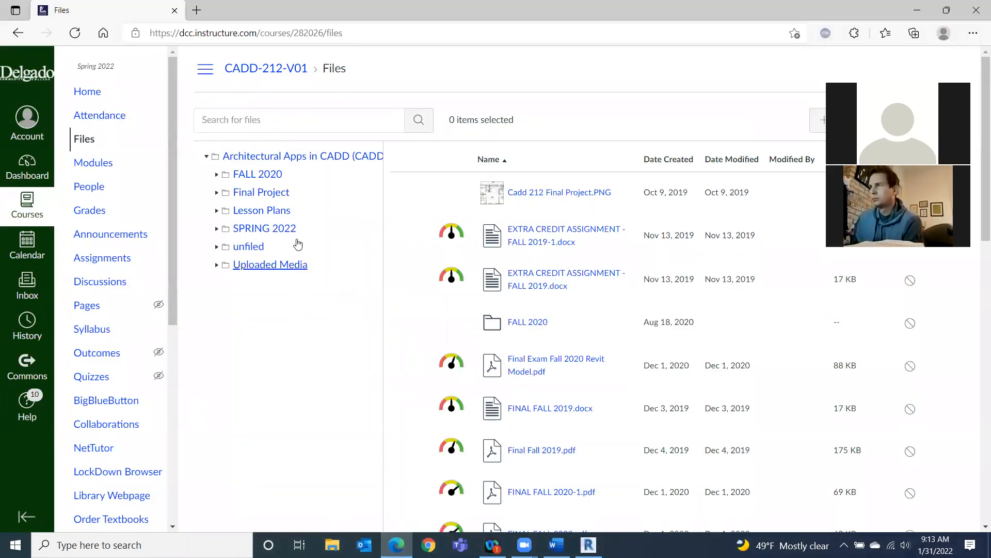
{"action": "left_click", "coordinate": [265, 228]}
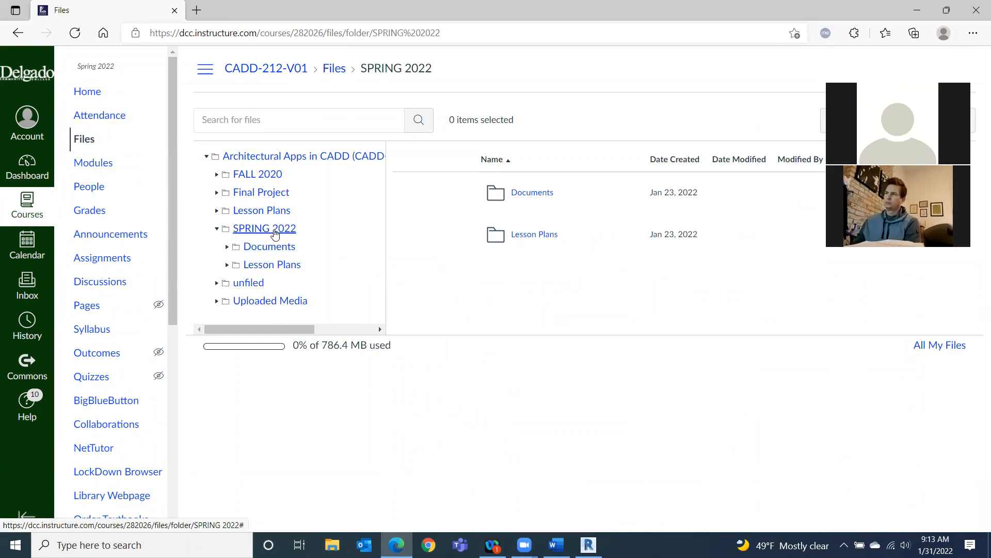
{"action": "left_click", "coordinate": [272, 248]}
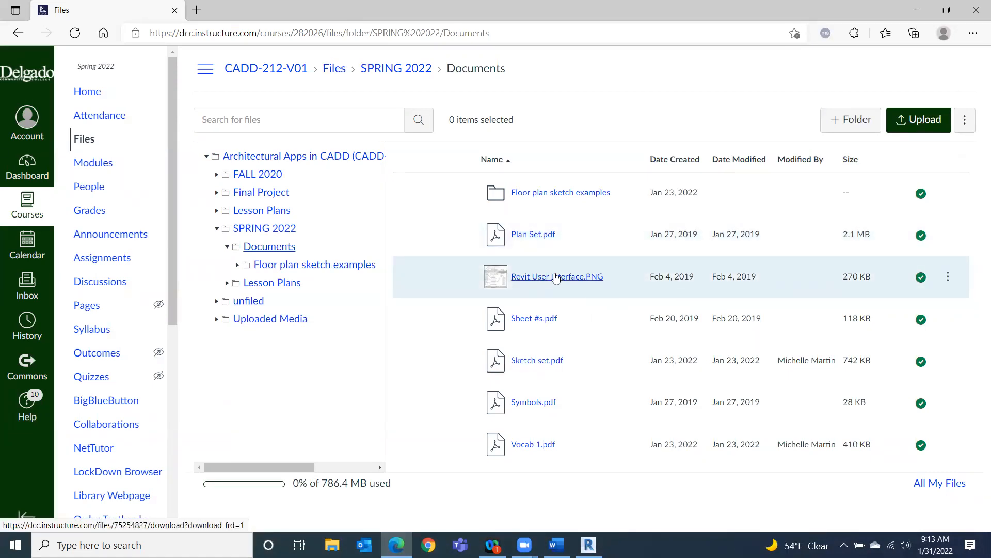
{"action": "left_click", "coordinate": [556, 278]}
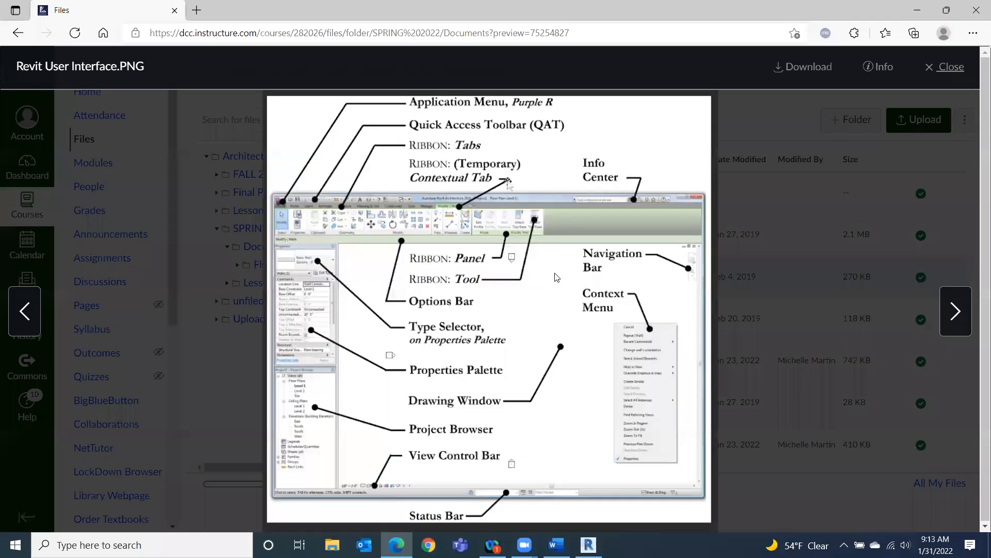
{"action": "left_click_drag", "start_coordinate": [606, 105], "coordinate": [662, 125]}
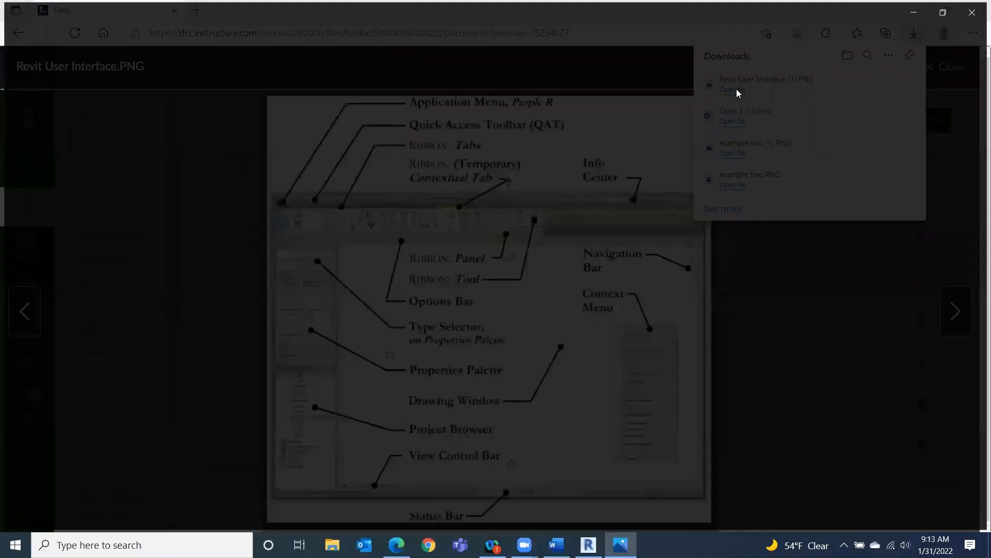
{"action": "left_click", "coordinate": [737, 91]}
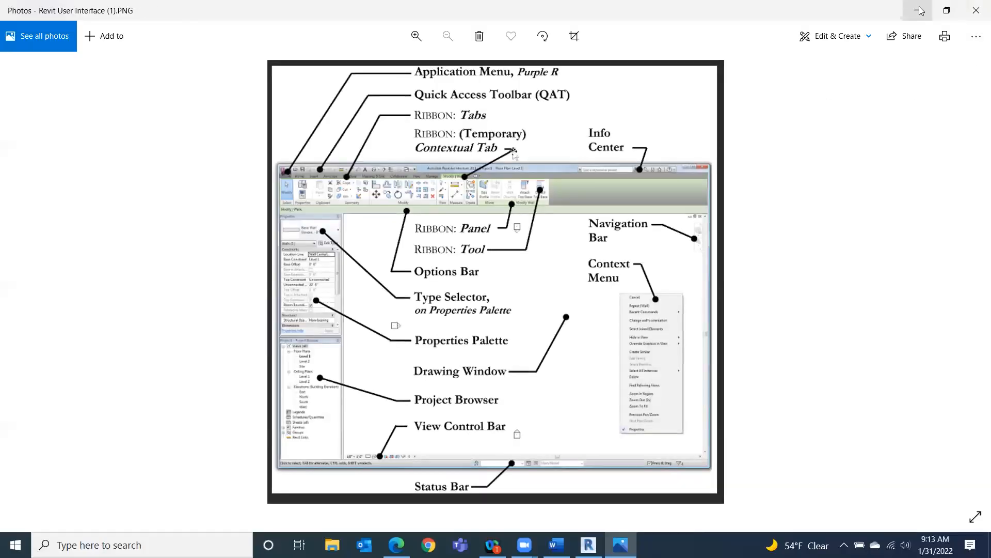
Minimize the image viewer and the Word document to bring the Revit home screen forward.
{"action": "left_click", "coordinate": [922, 7]}
{"action": "left_click", "coordinate": [920, 8]}
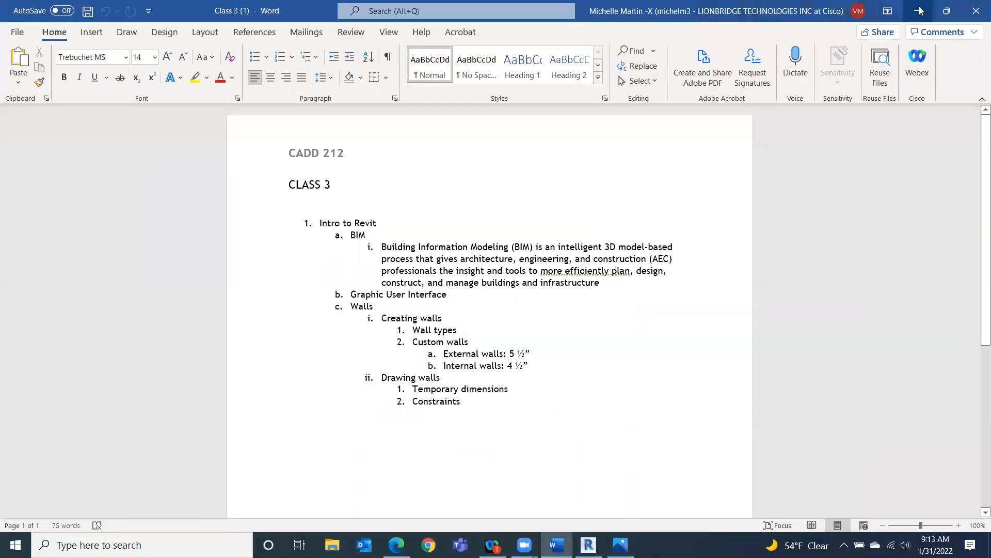
{"action": "left_click", "coordinate": [921, 11]}
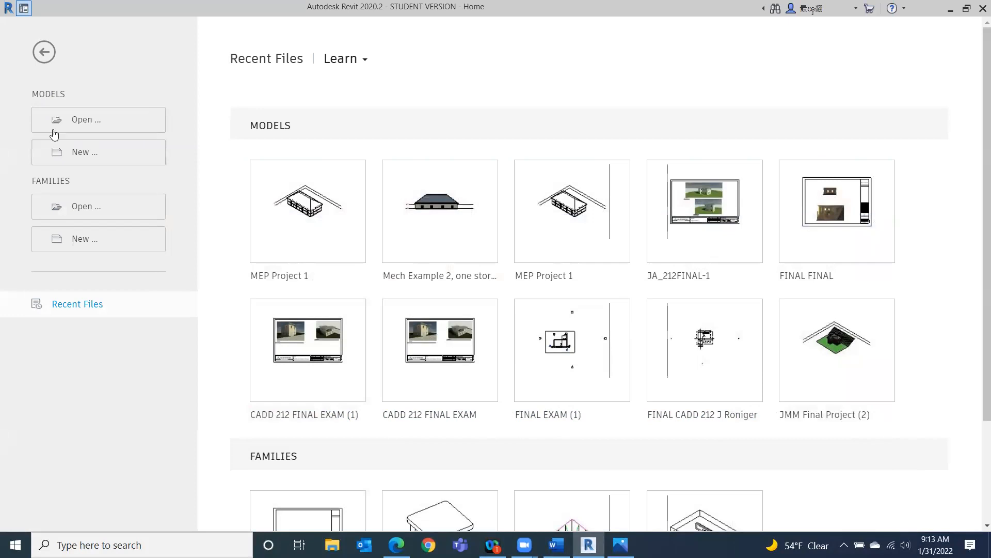
Create a new project using the Construction Template.
{"action": "left_click", "coordinate": [77, 153]}
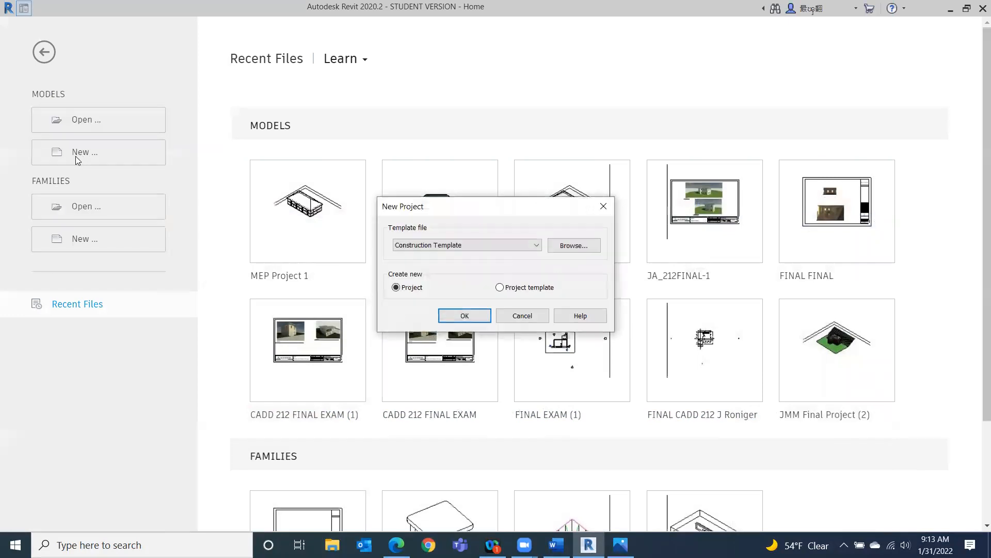
{"action": "left_click", "coordinate": [467, 319]}
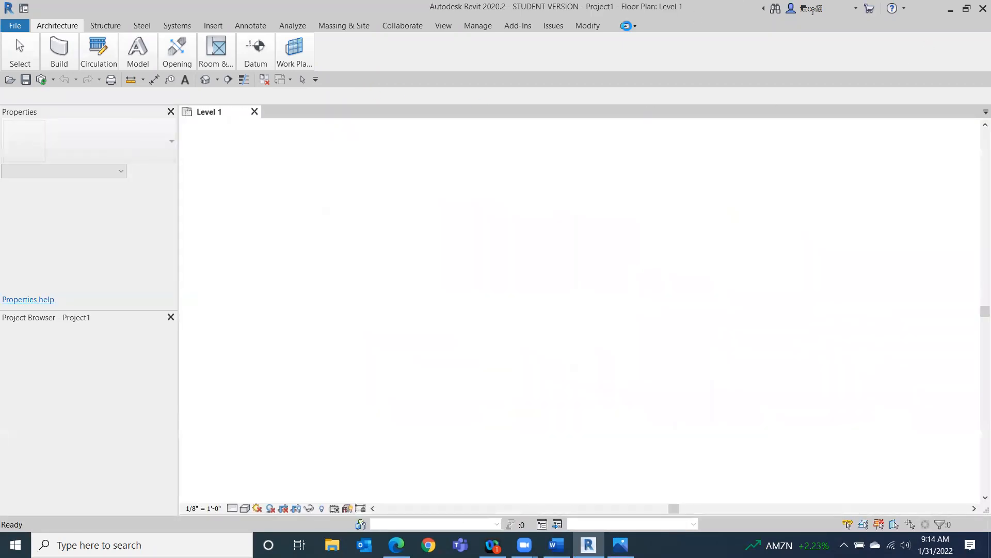
Cycle through the ribbon display modes until the full ribbon is shown.
{"action": "left_click", "coordinate": [627, 26]}
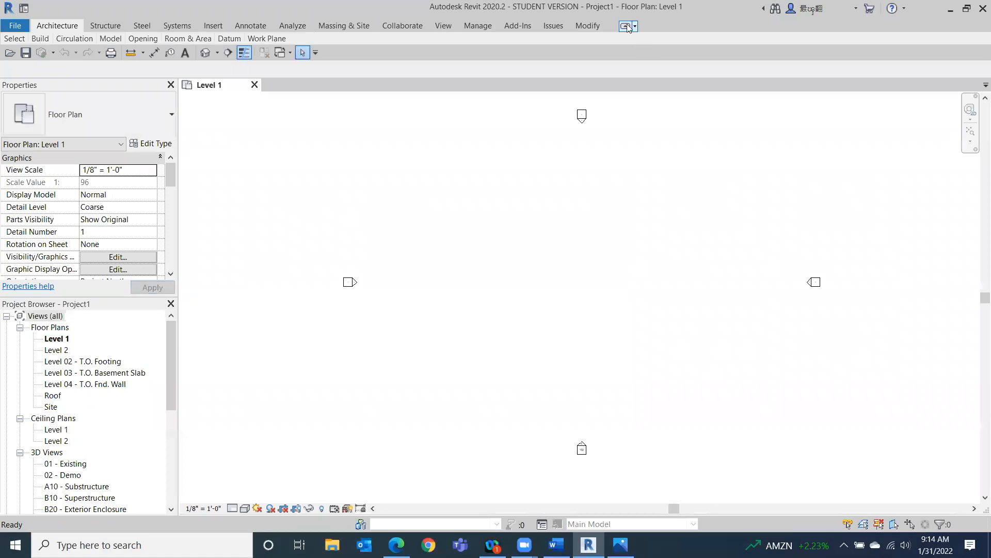
{"action": "left_click", "coordinate": [627, 26]}
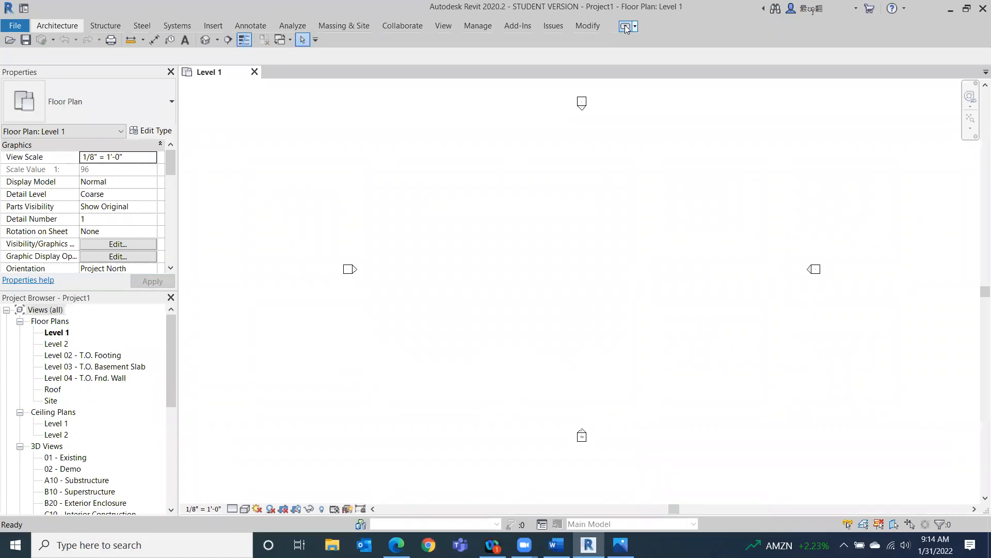
{"action": "left_click", "coordinate": [625, 27]}
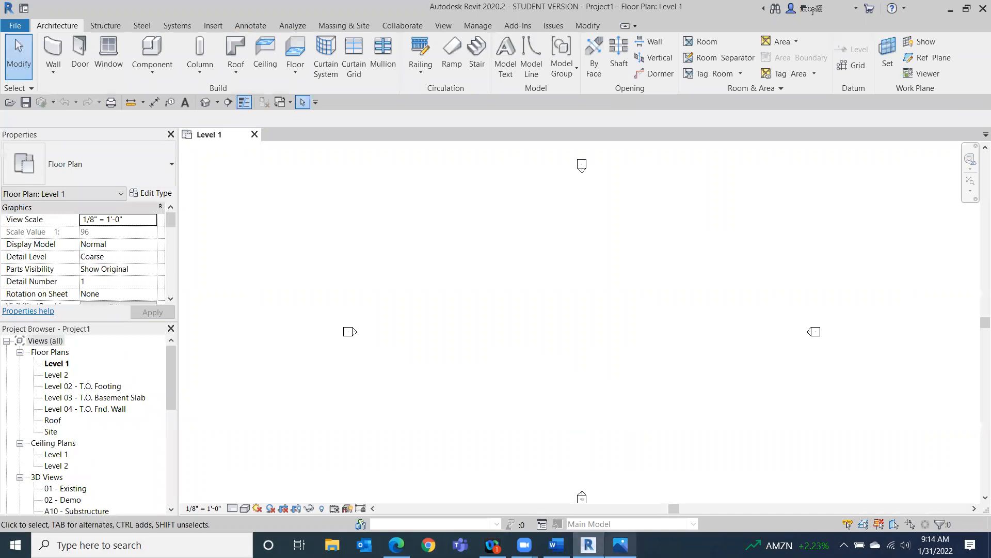
Bring the reference interface image back and resize and move its window over the Revit drawing area.
{"action": "mouse_move", "coordinate": [621, 544]}
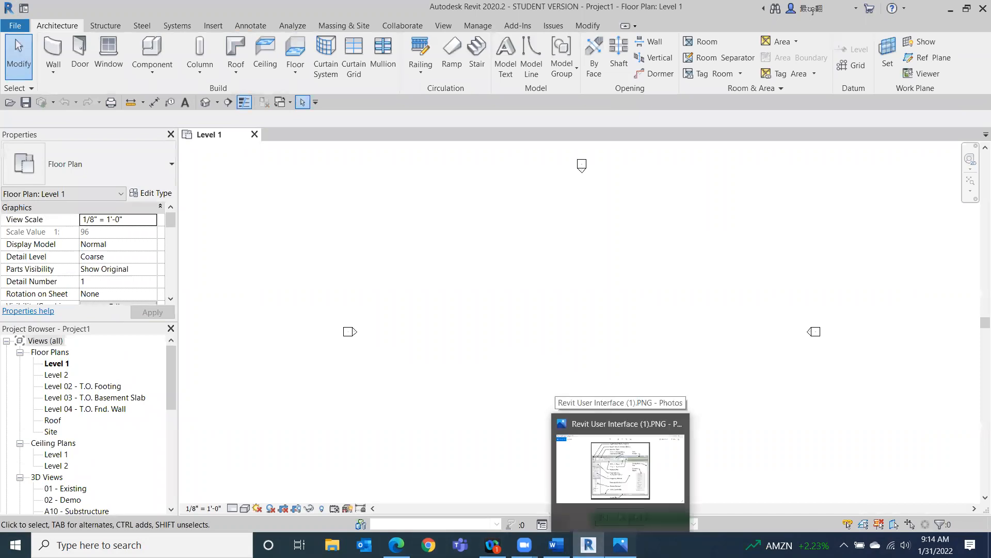
{"action": "left_click", "coordinate": [620, 455]}
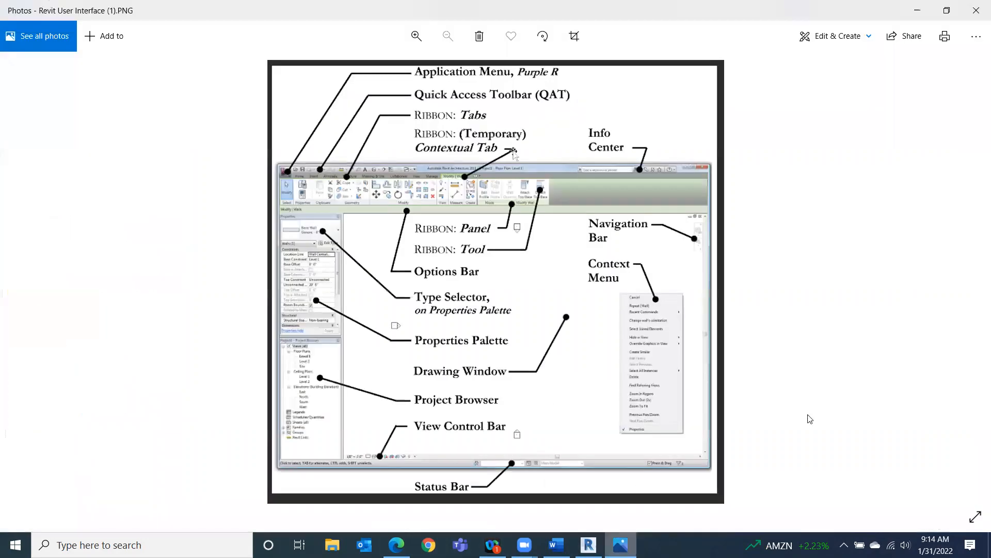
{"action": "left_click", "coordinate": [946, 10]}
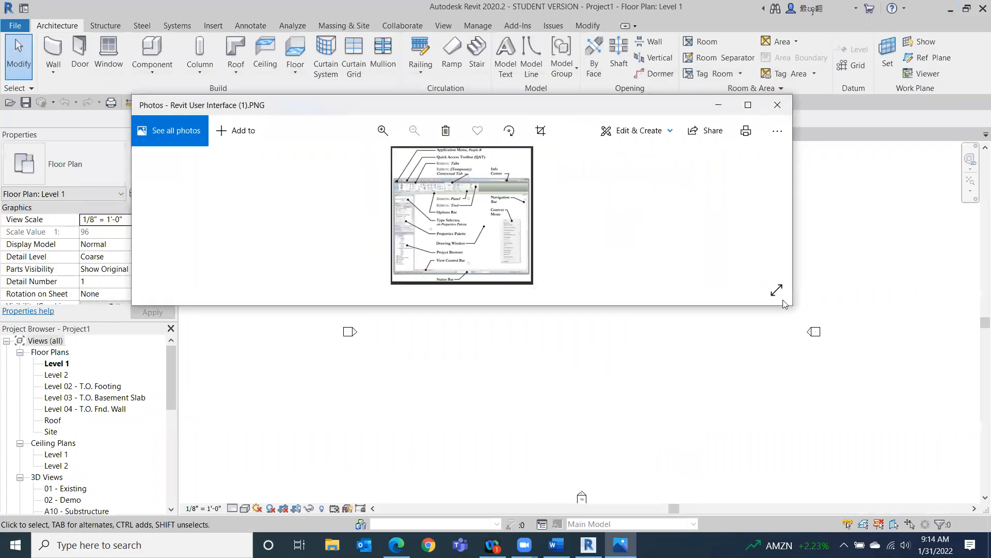
{"action": "left_click_drag", "start_coordinate": [724, 306], "coordinate": [724, 504]}
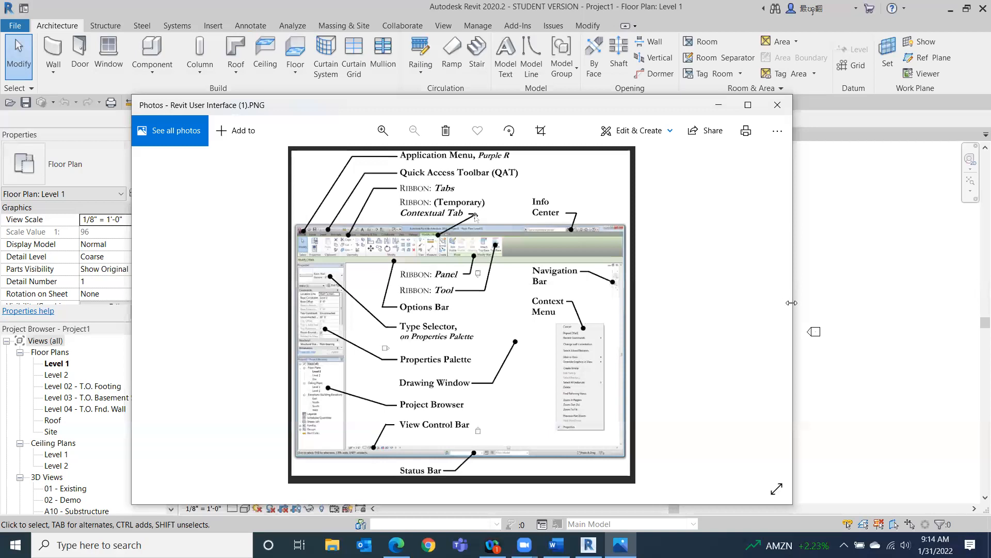
{"action": "left_click_drag", "start_coordinate": [792, 303], "coordinate": [559, 303]}
{"action": "left_click_drag", "start_coordinate": [375, 110], "coordinate": [612, 105]}
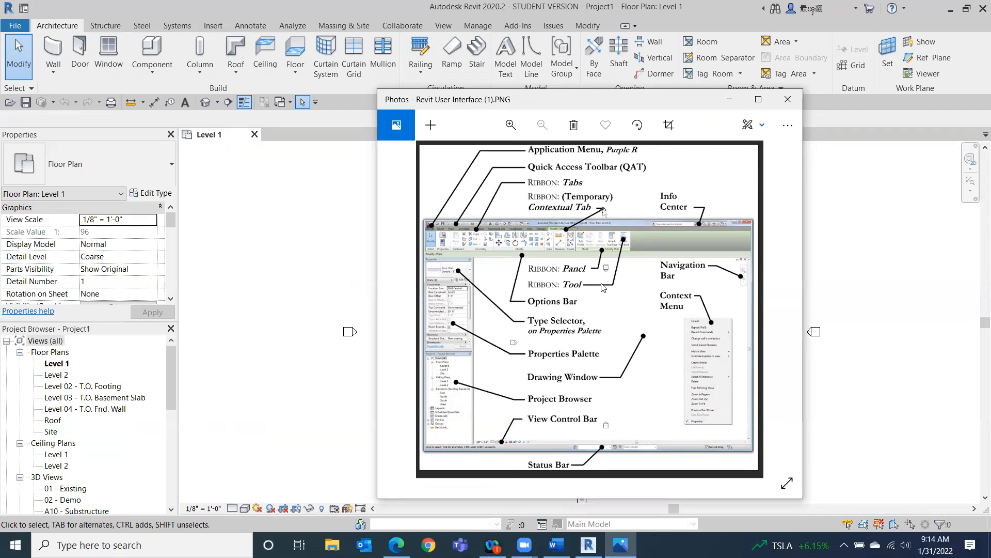
Open the File menu and examine its Open, Save As and recent documents lists.
{"action": "left_click", "coordinate": [14, 27]}
{"action": "left_click", "coordinate": [14, 27]}
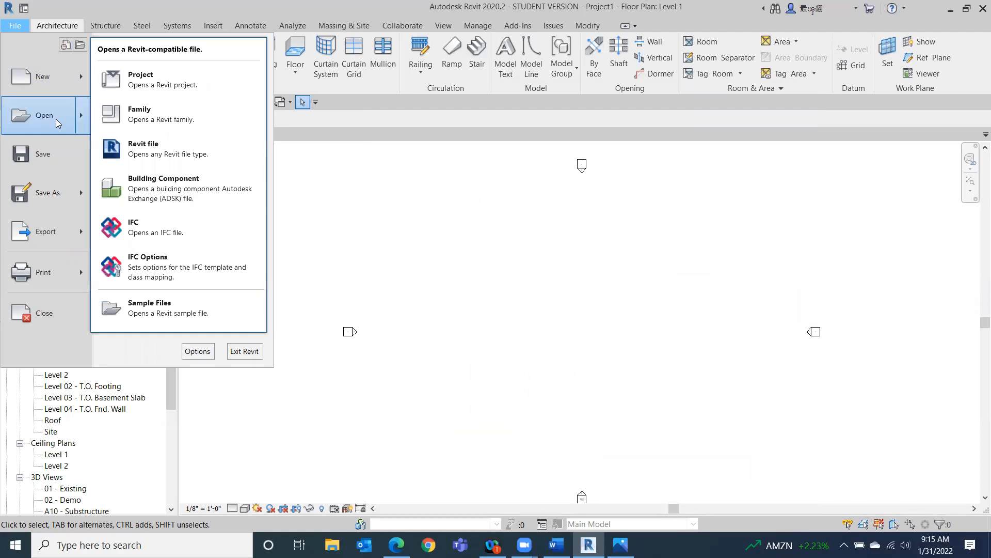
{"action": "mouse_move", "coordinate": [51, 200]}
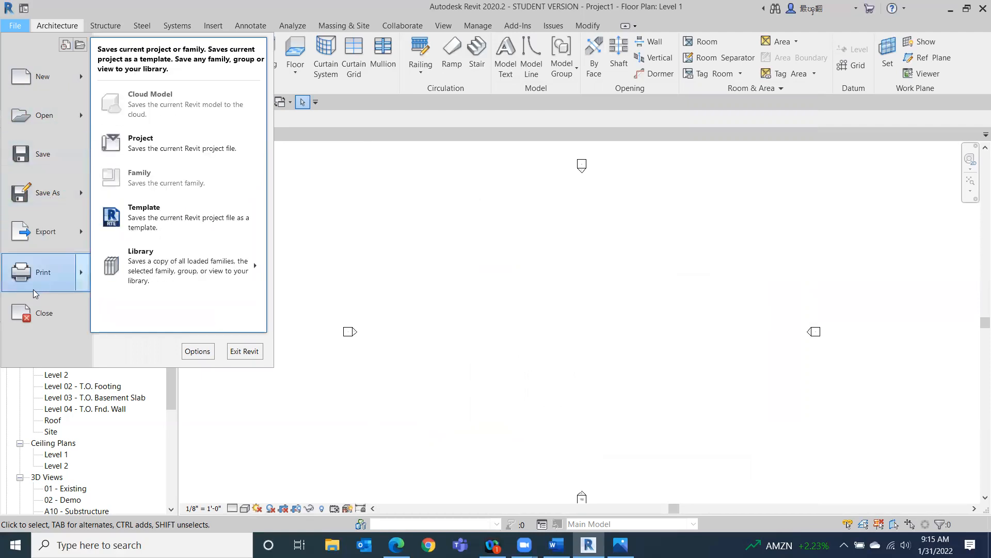
{"action": "mouse_move", "coordinate": [32, 284]}
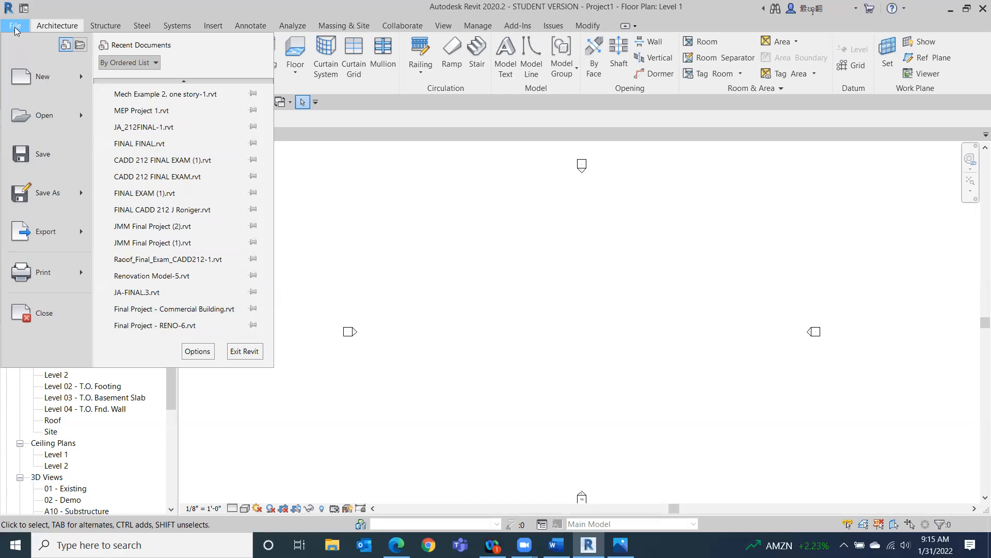
{"action": "left_click", "coordinate": [465, 223]}
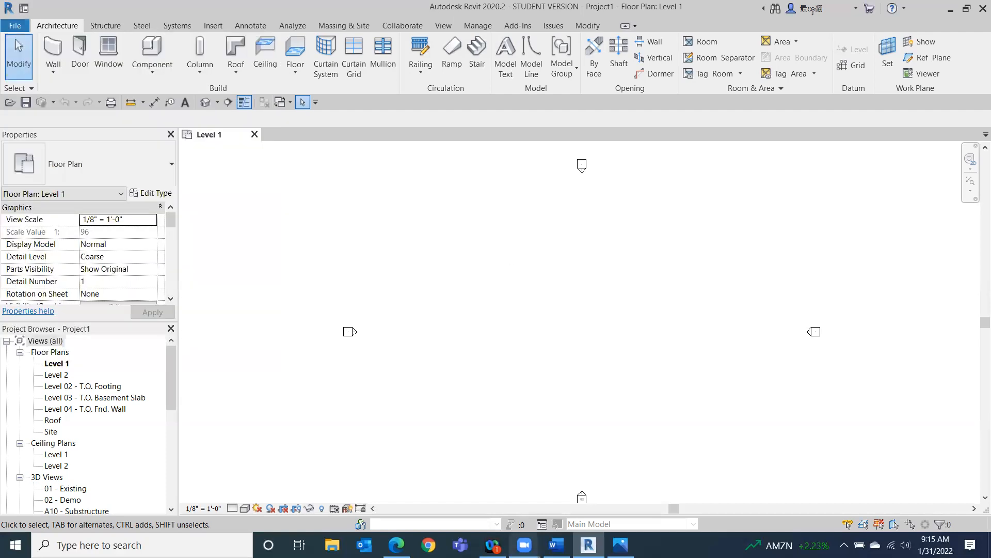
Reposition the reference image window and move the Quick Access Toolbar above the ribbon.
{"action": "left_click", "coordinate": [620, 545]}
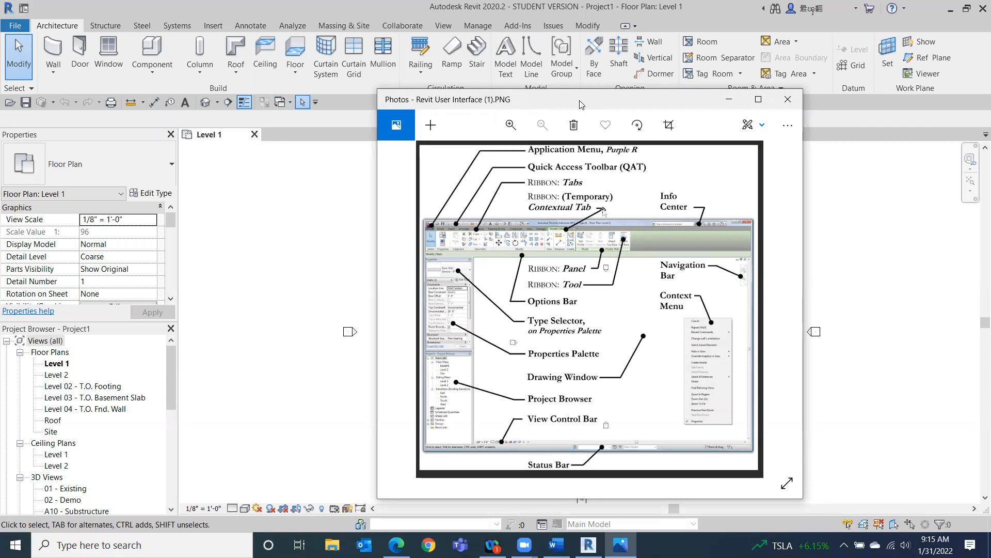
{"action": "left_click_drag", "start_coordinate": [582, 105], "coordinate": [596, 173]}
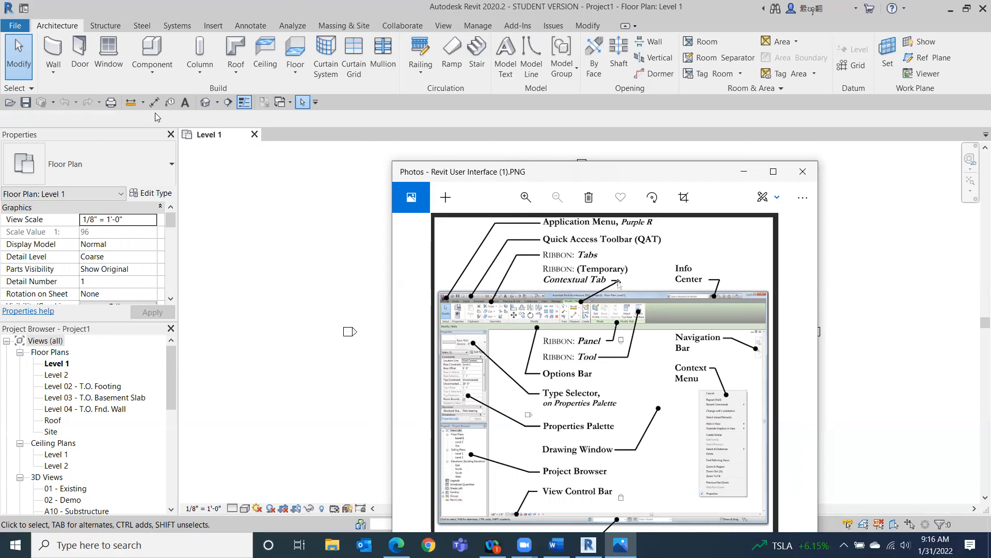
{"action": "left_click", "coordinate": [316, 103]}
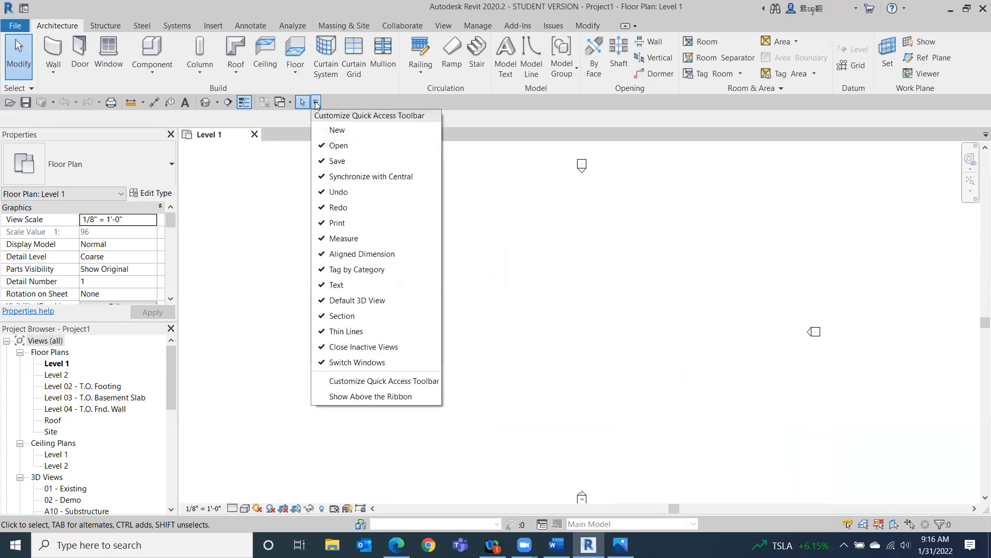
{"action": "left_click", "coordinate": [374, 397]}
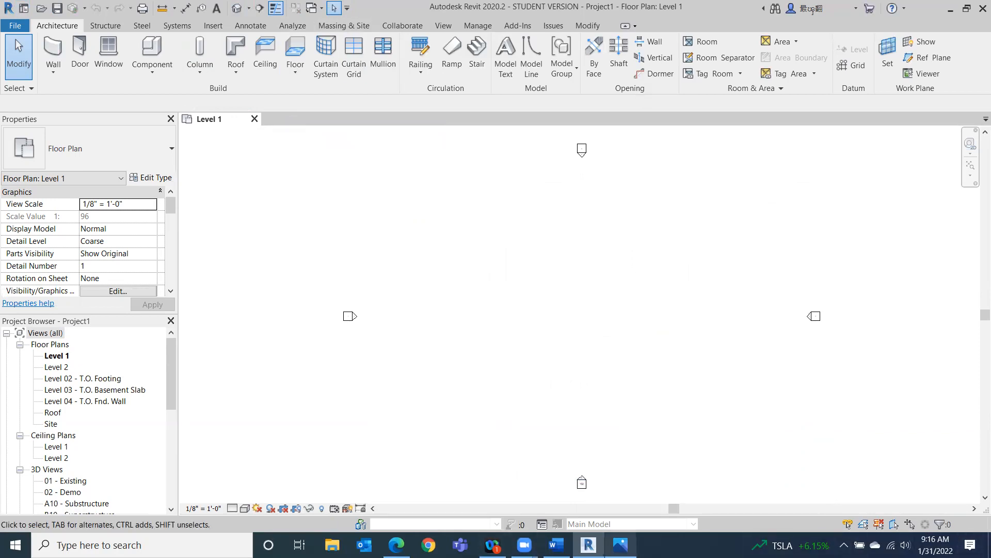
Move the Quick Access Toolbar back below the ribbon.
{"action": "left_click", "coordinate": [621, 544]}
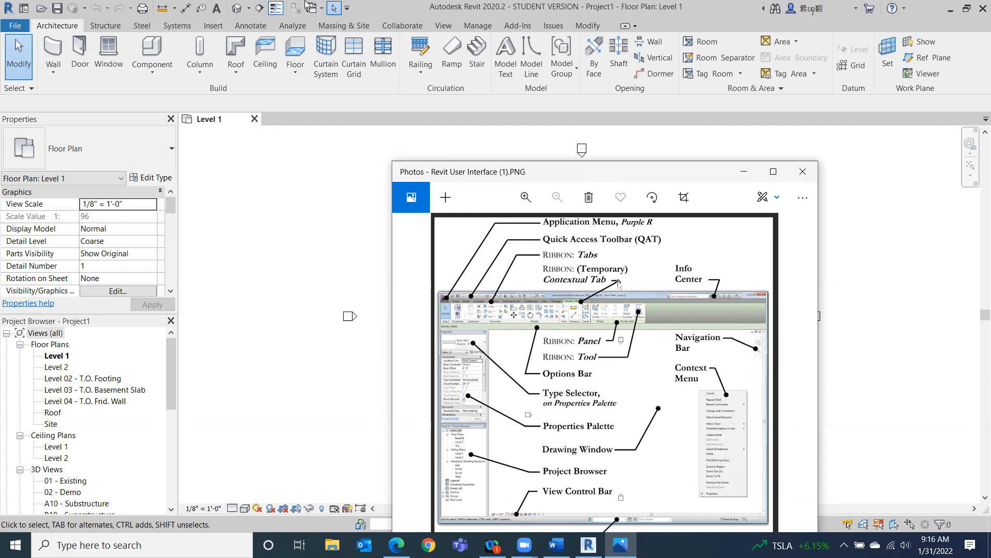
{"action": "left_click", "coordinate": [353, 14]}
{"action": "left_click", "coordinate": [348, 9]}
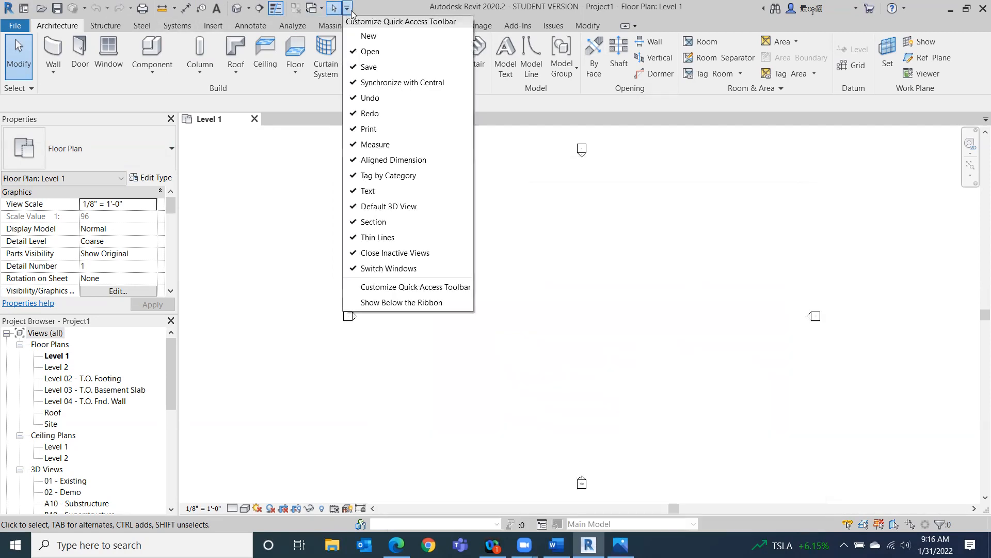
{"action": "left_click", "coordinate": [417, 304]}
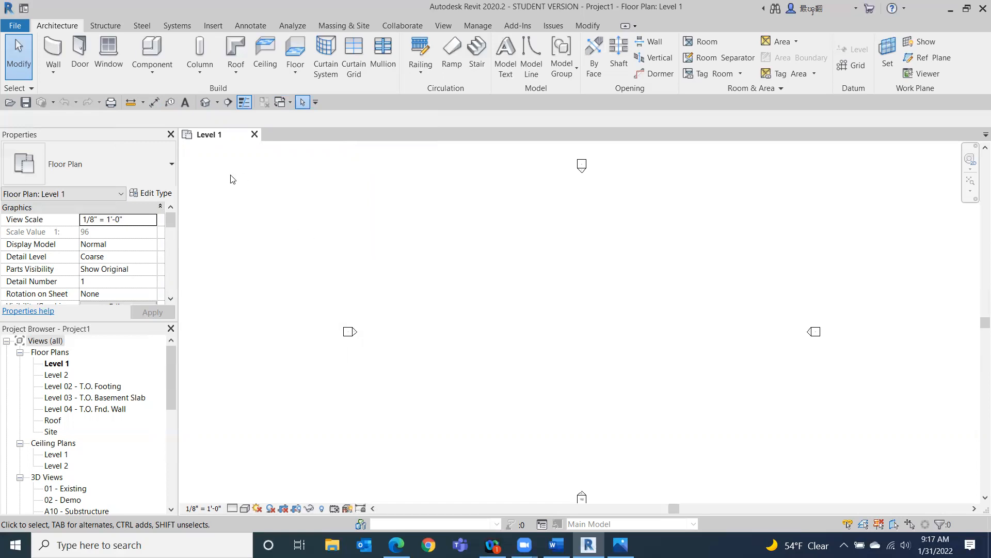
Examine the Wall and Roof drop-down options and the Annotate tab of the ribbon.
{"action": "left_click", "coordinate": [245, 102]}
{"action": "left_click", "coordinate": [621, 545]}
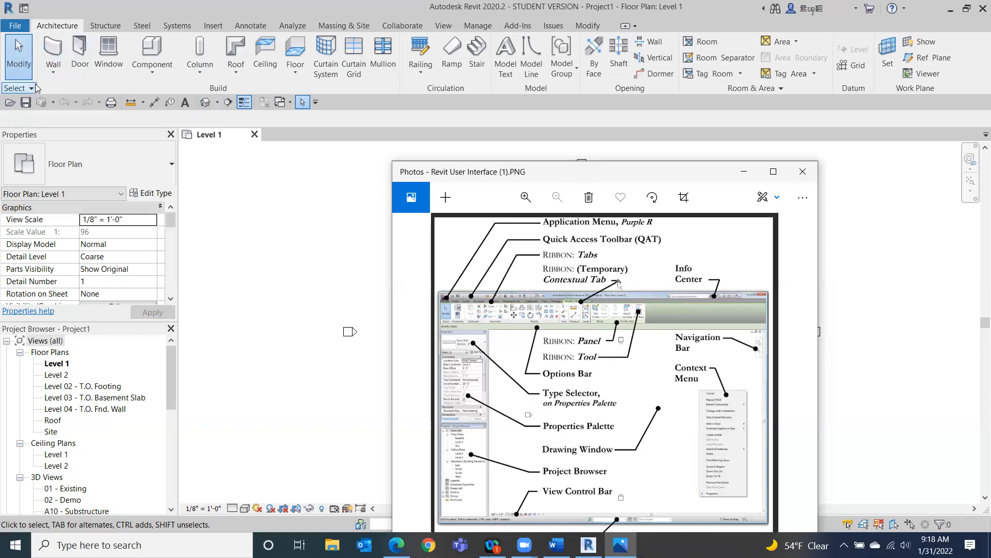
{"action": "left_click", "coordinate": [53, 76]}
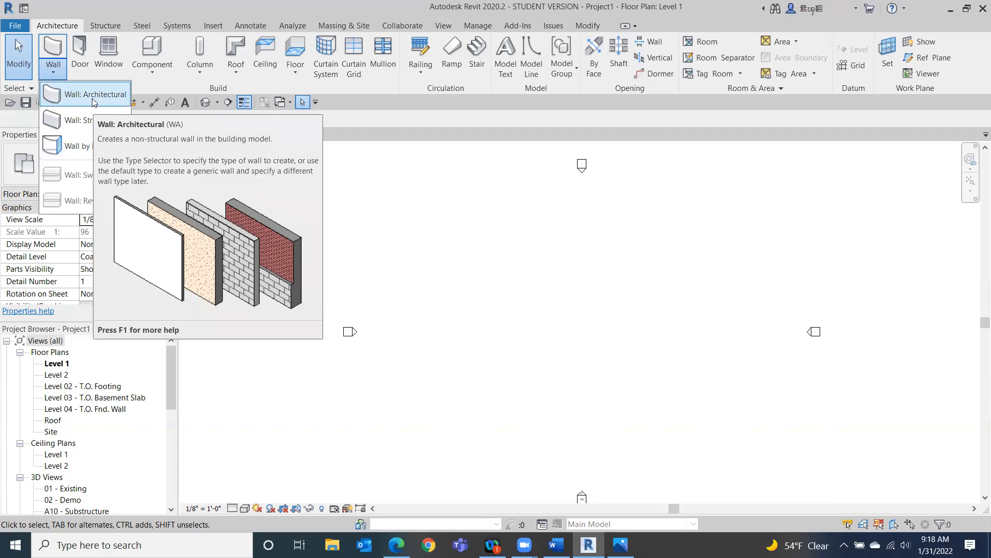
{"action": "left_click", "coordinate": [235, 76]}
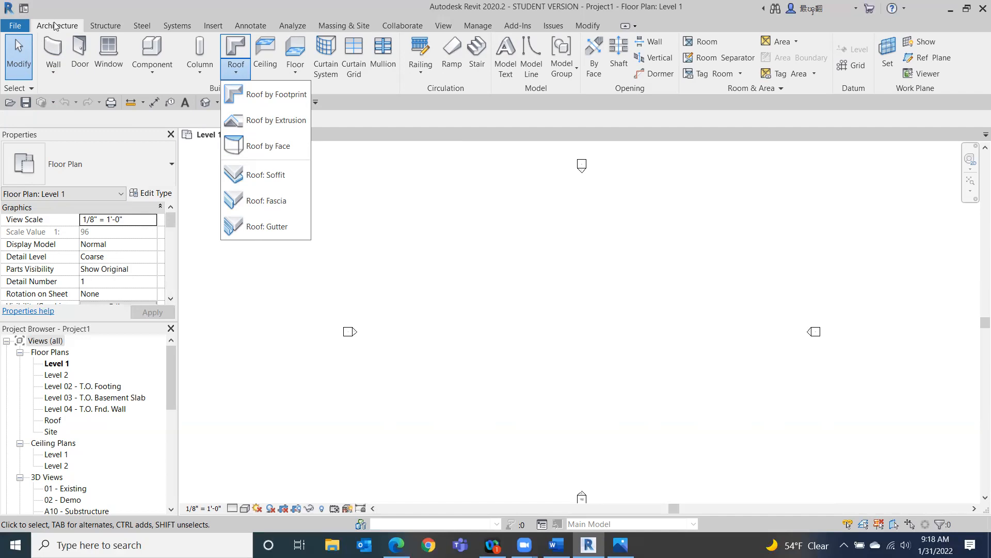
{"action": "left_click", "coordinate": [95, 81]}
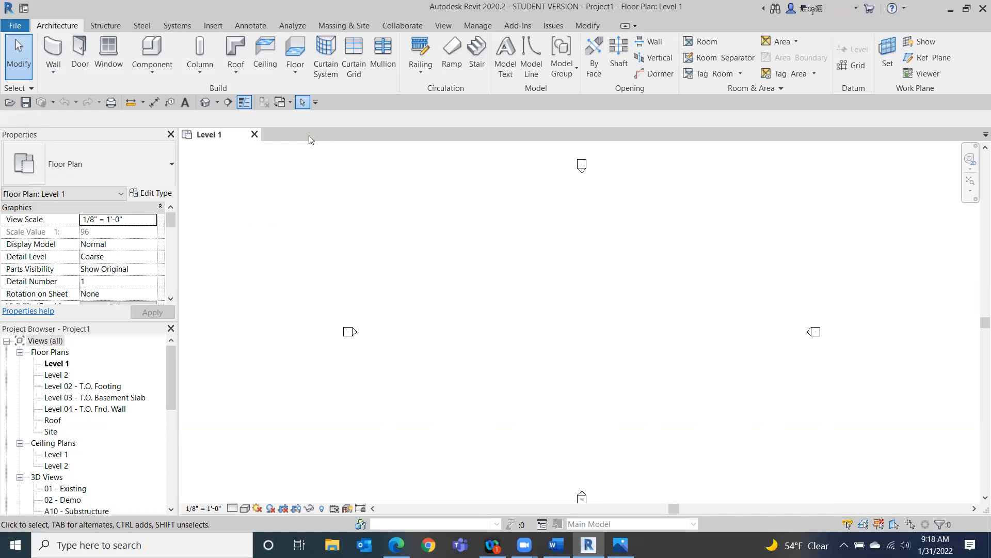
{"action": "left_click", "coordinate": [250, 26]}
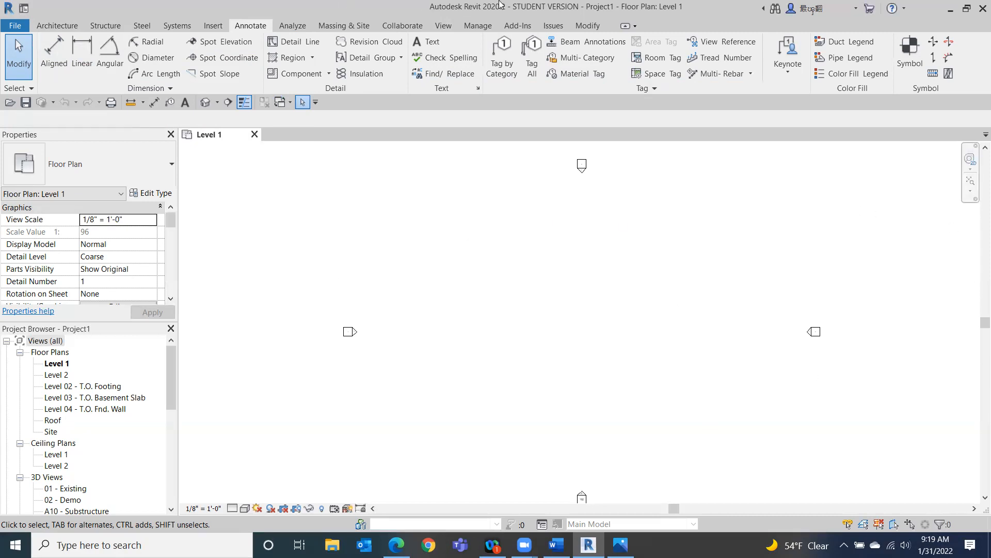
{"action": "left_click", "coordinate": [58, 26]}
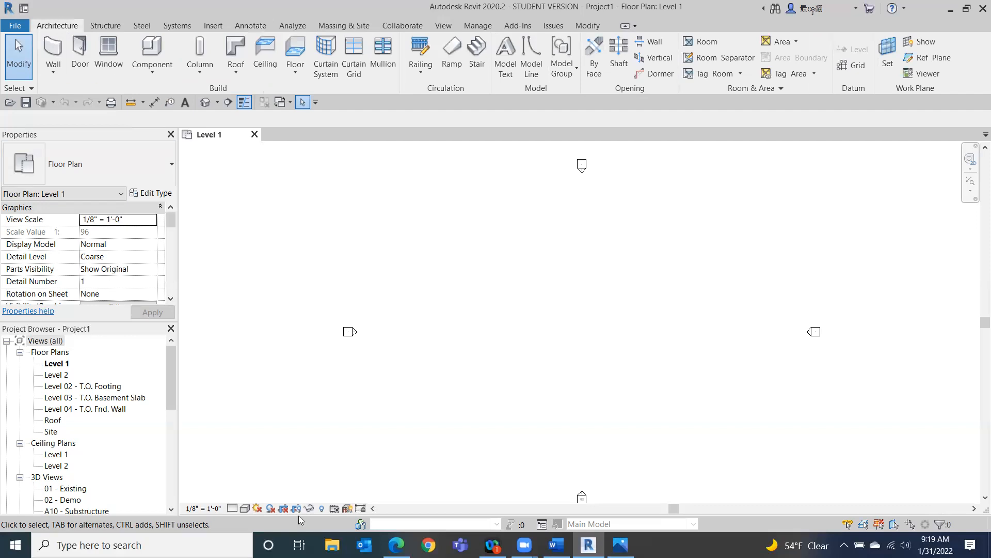
Start the Wall tool and exit it, comparing the contextual ribbon with the Modify and Architecture tabs.
{"action": "left_click", "coordinate": [621, 545]}
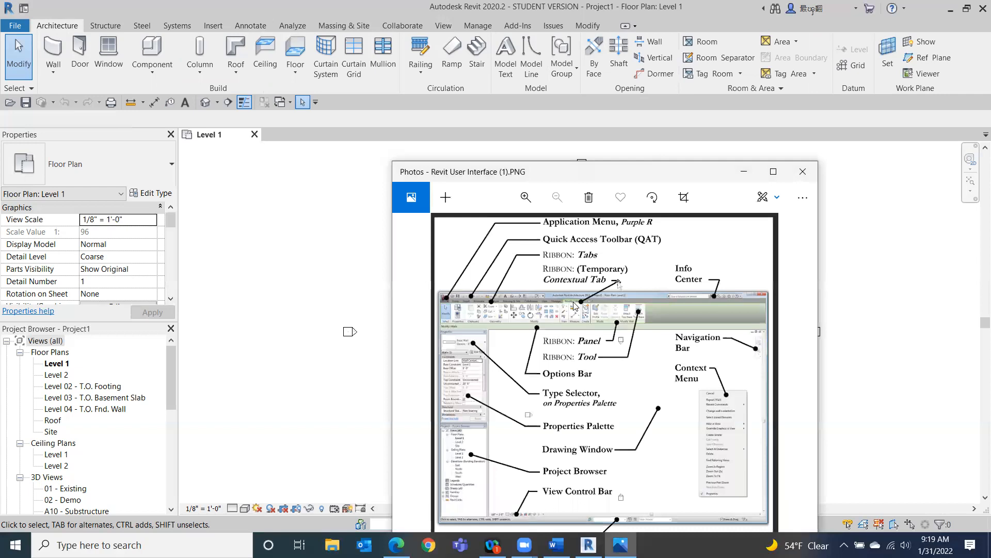
{"action": "left_click", "coordinate": [50, 53]}
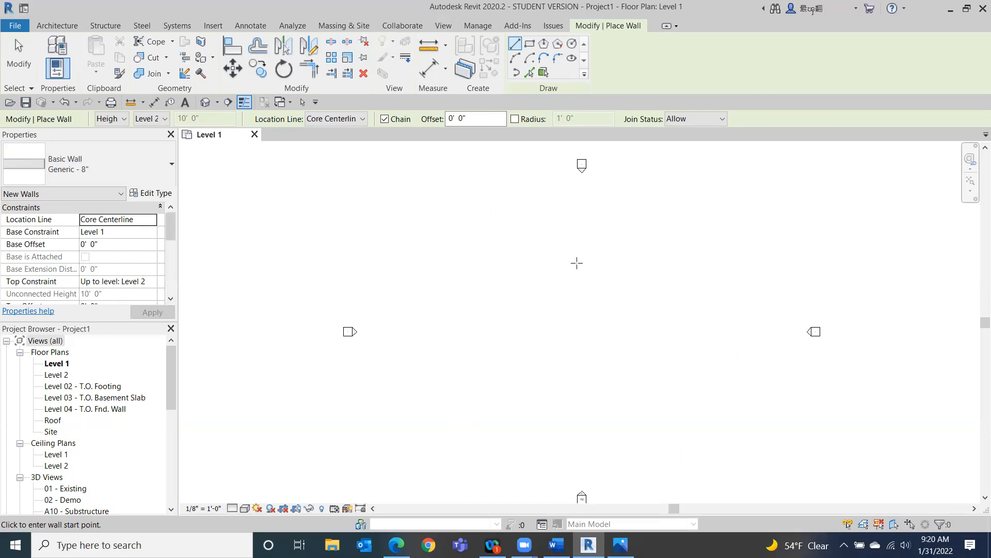
{"action": "left_click", "coordinate": [21, 68]}
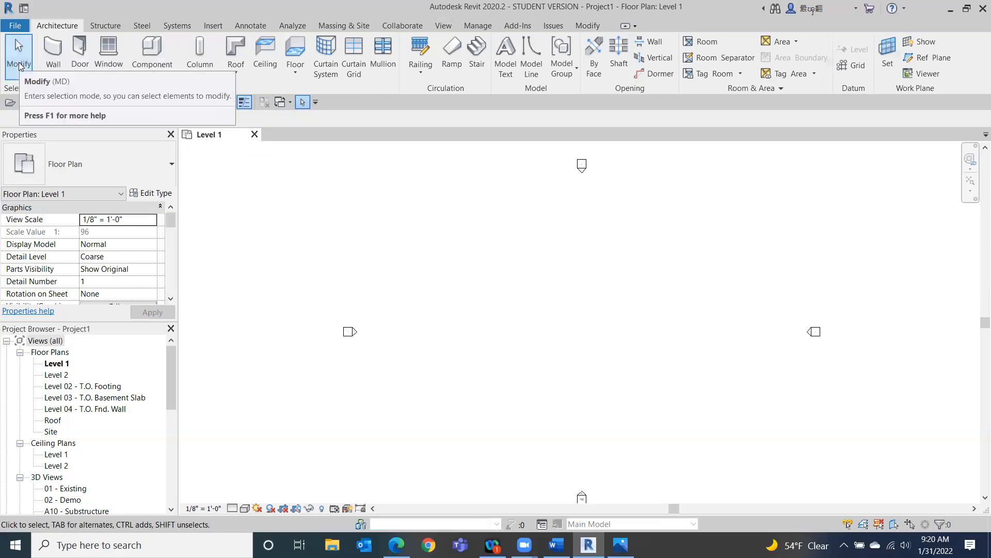
{"action": "left_click", "coordinate": [586, 30]}
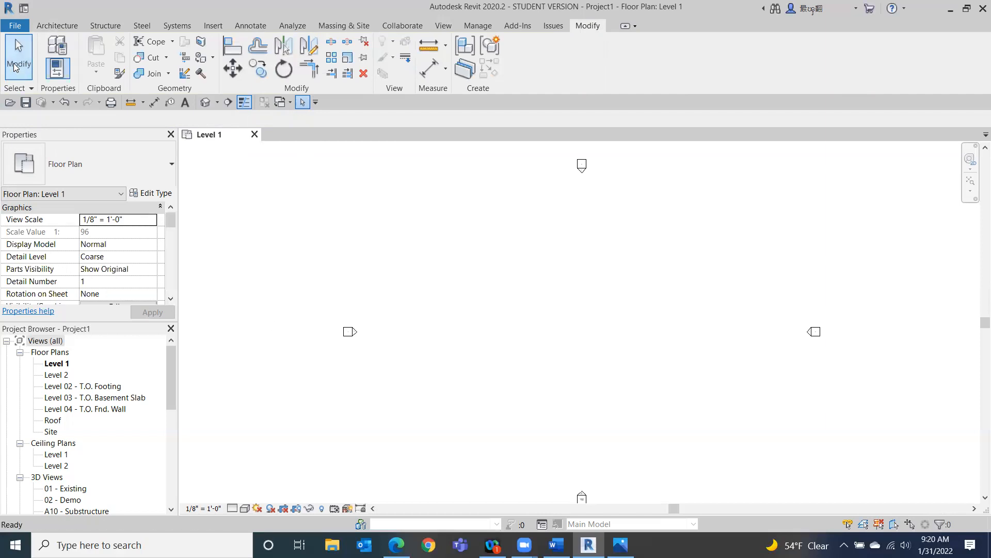
{"action": "left_click", "coordinate": [40, 25]}
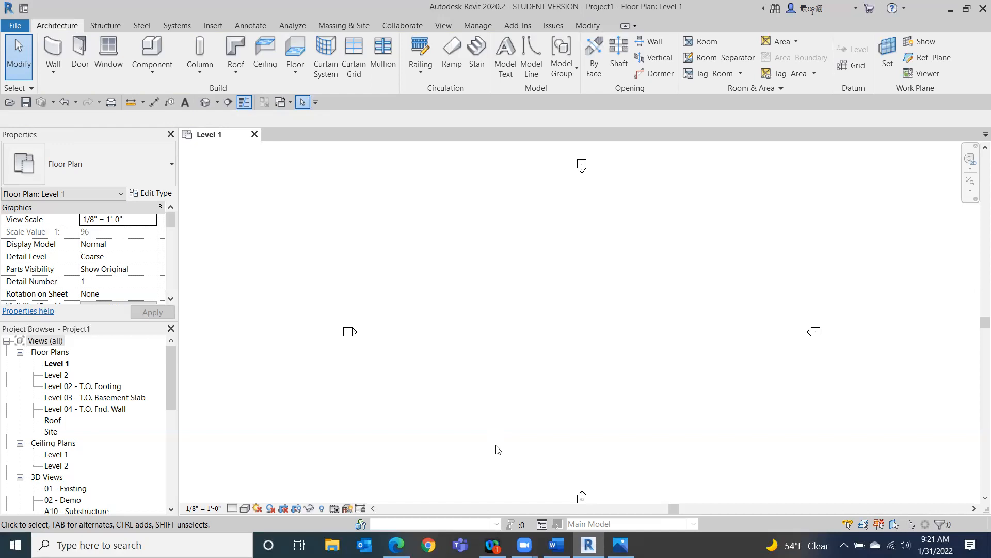
Start the Wall tool, browse the wall types in the Type Selector list, then exit the tool.
{"action": "left_click", "coordinate": [620, 545]}
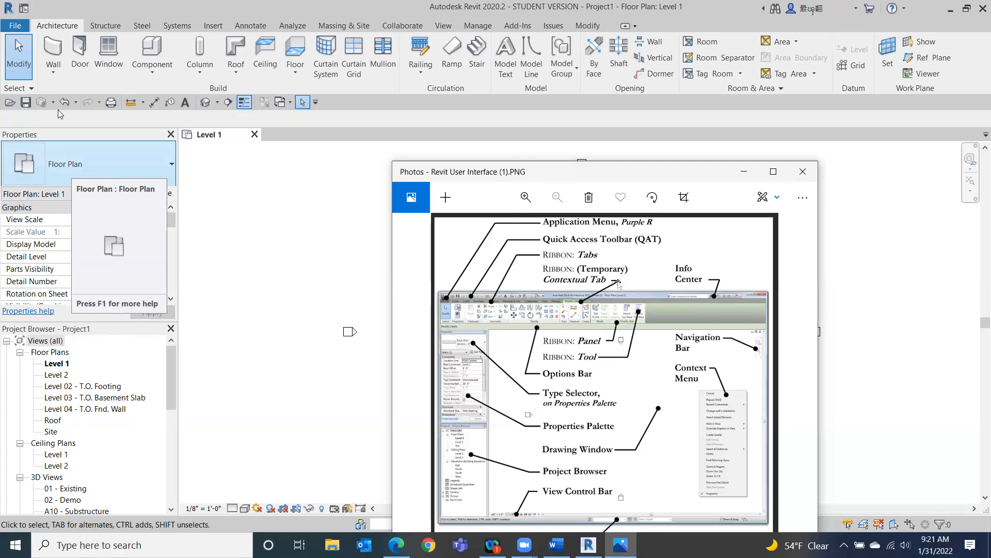
{"action": "left_click", "coordinate": [52, 46]}
{"action": "left_click", "coordinate": [52, 45]}
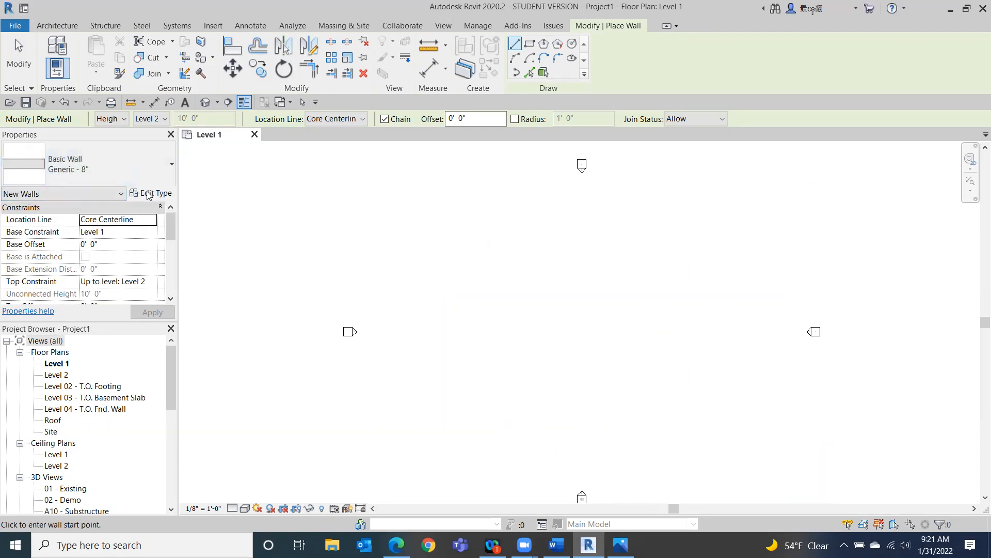
{"action": "left_click", "coordinate": [154, 165]}
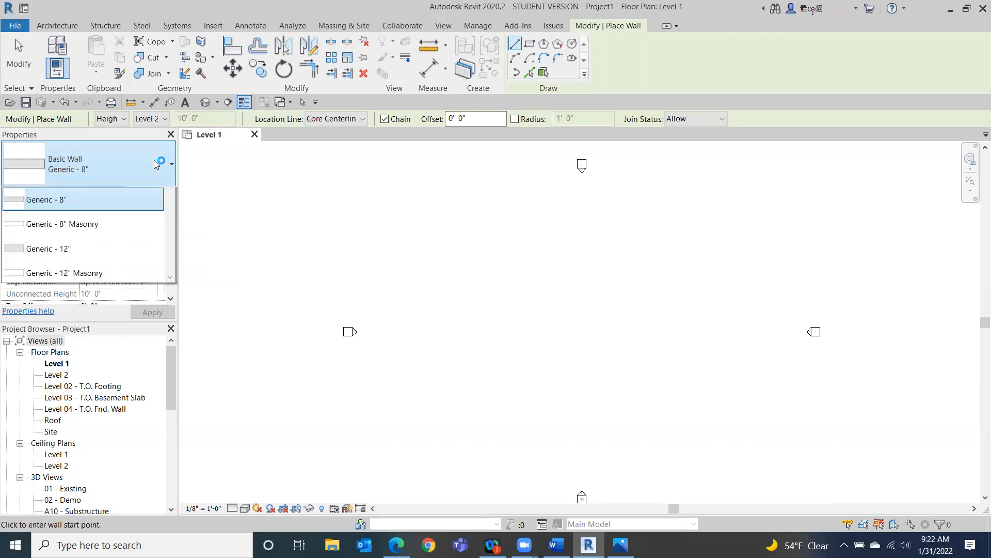
{"action": "left_click_drag", "start_coordinate": [172, 222], "coordinate": [158, 269]}
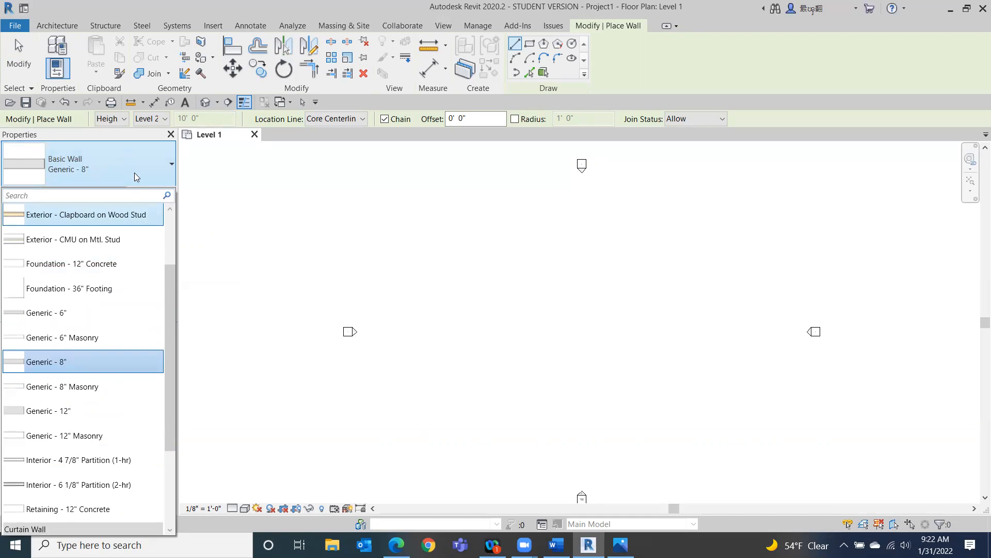
{"action": "left_click_drag", "start_coordinate": [169, 266], "coordinate": [170, 307]}
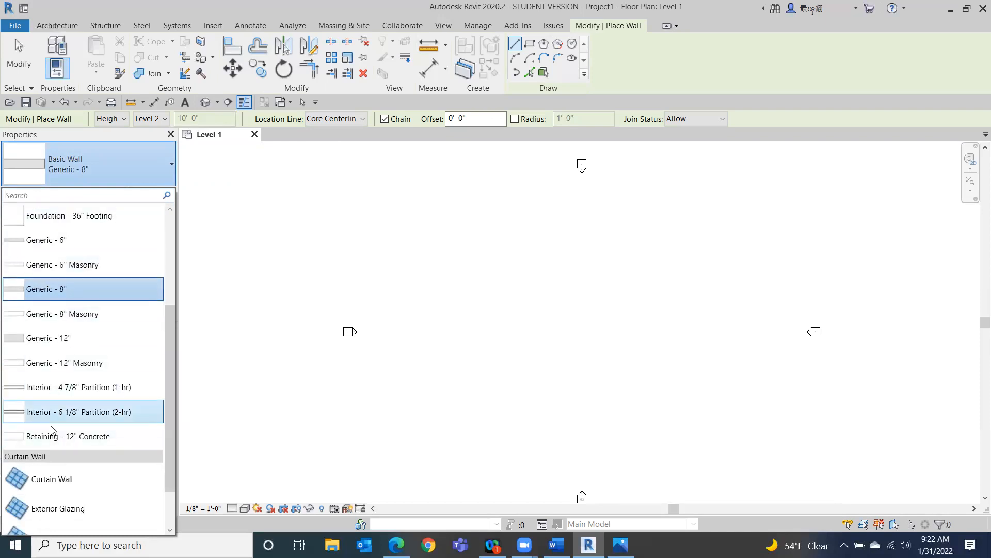
{"action": "left_click_drag", "start_coordinate": [165, 338], "coordinate": [154, 227]}
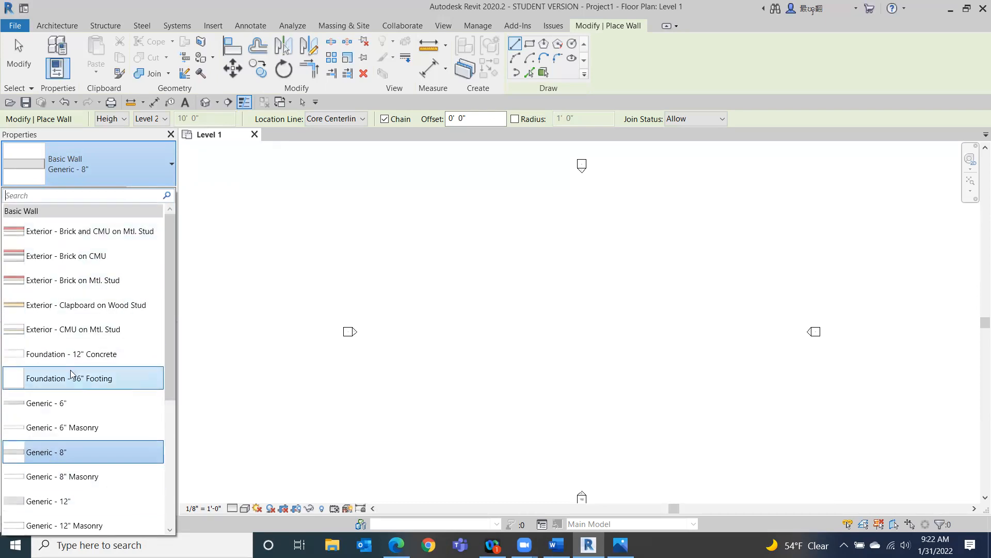
{"action": "scroll", "coordinate": [71, 372], "scroll_direction": "down", "scroll_amount": 2}
{"action": "scroll", "coordinate": [54, 432], "scroll_direction": "down", "scroll_amount": 1}
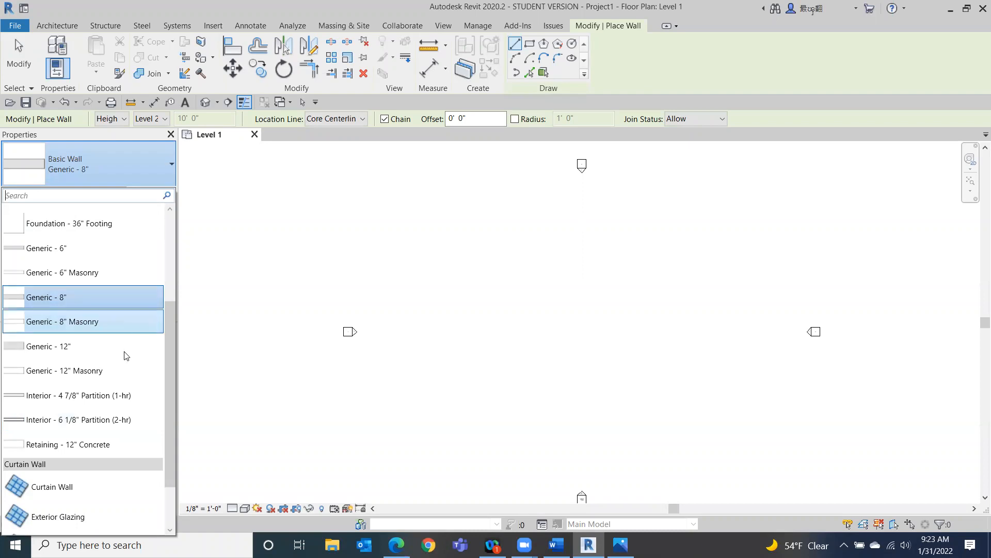
{"action": "scroll", "coordinate": [124, 354], "scroll_direction": "down", "scroll_amount": 2}
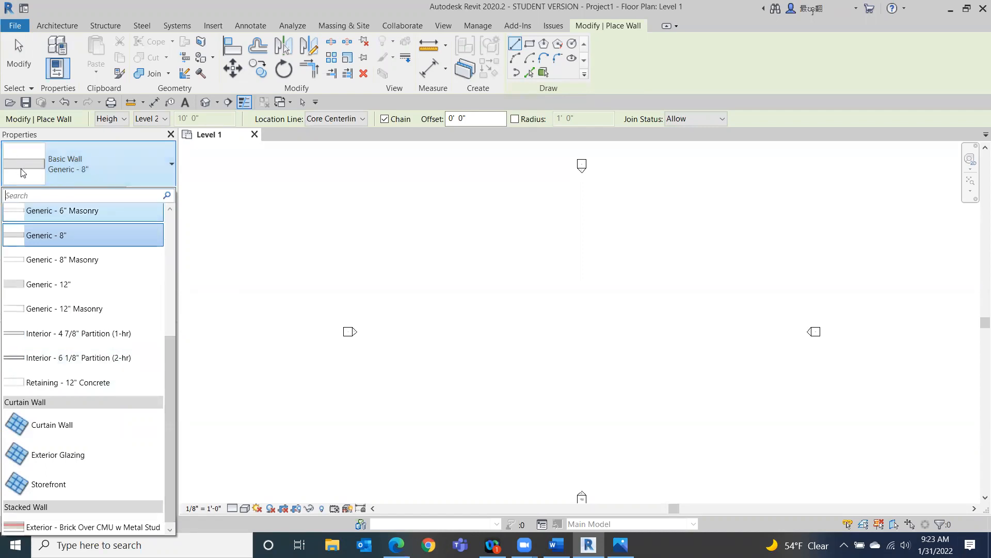
{"action": "left_click_drag", "start_coordinate": [169, 395], "coordinate": [119, 198]}
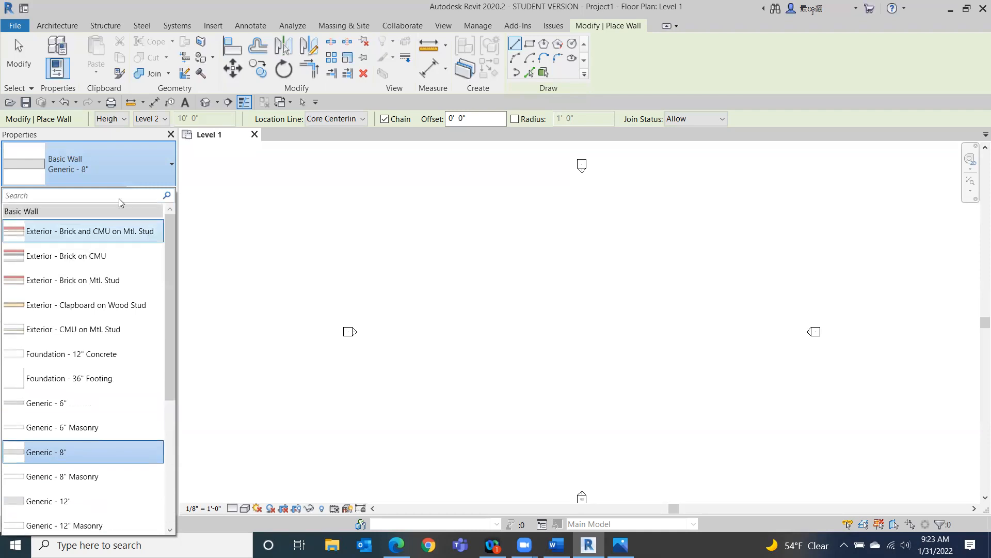
{"action": "left_click", "coordinate": [621, 545]}
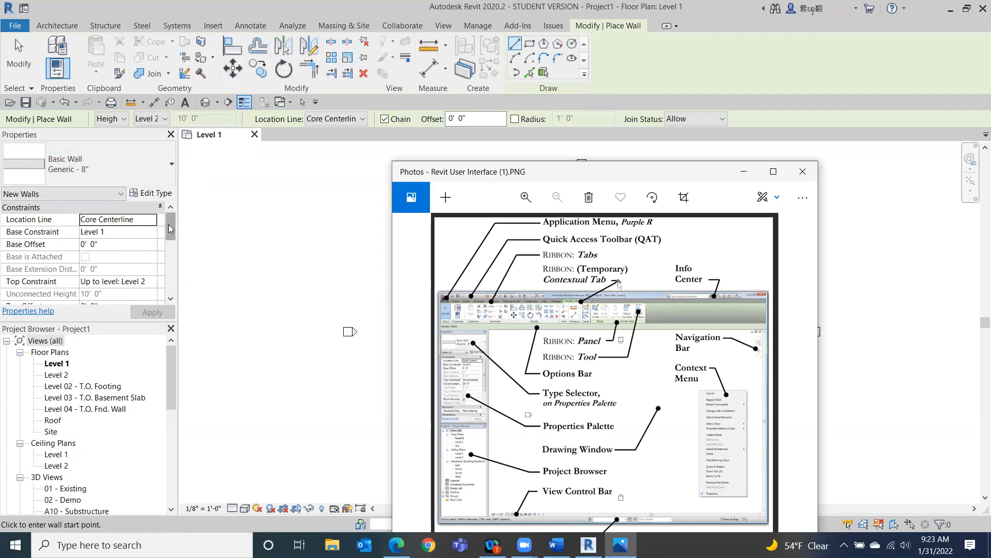
{"action": "mouse_move", "coordinate": [172, 227]}
{"action": "left_mouse_down"}
{"action": "mouse_move", "coordinate": [172, 284]}
{"action": "mouse_move", "coordinate": [172, 233]}
{"action": "mouse_move", "coordinate": [182, 230]}
{"action": "left_mouse_up"}
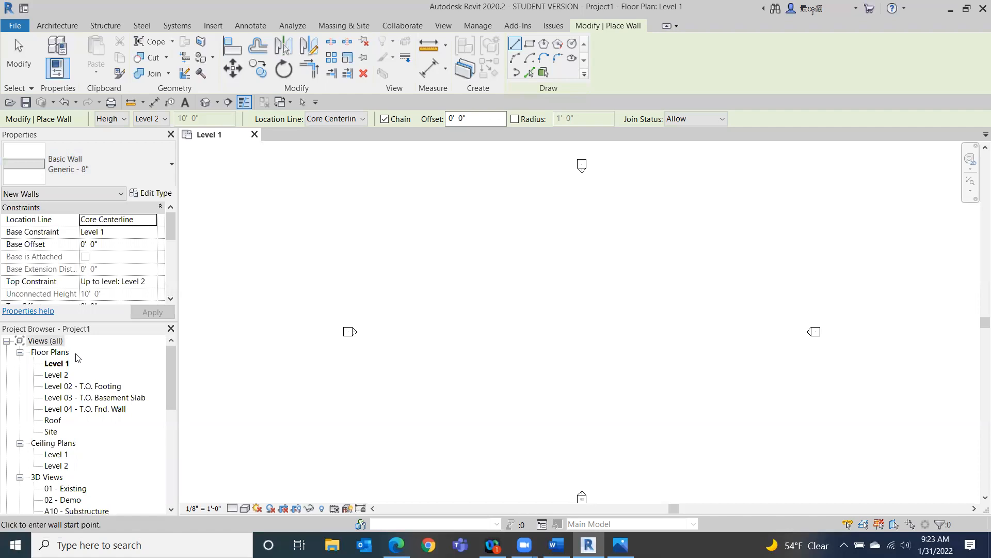
{"action": "key", "text": "Escape"}
{"action": "key", "text": "Escape"}
Create a new project using the Architectural Template.
{"action": "mouse_move", "coordinate": [170, 356]}
{"action": "left_mouse_down"}
{"action": "mouse_move", "coordinate": [169, 399]}
{"action": "mouse_move", "coordinate": [158, 347]}
{"action": "left_mouse_up"}
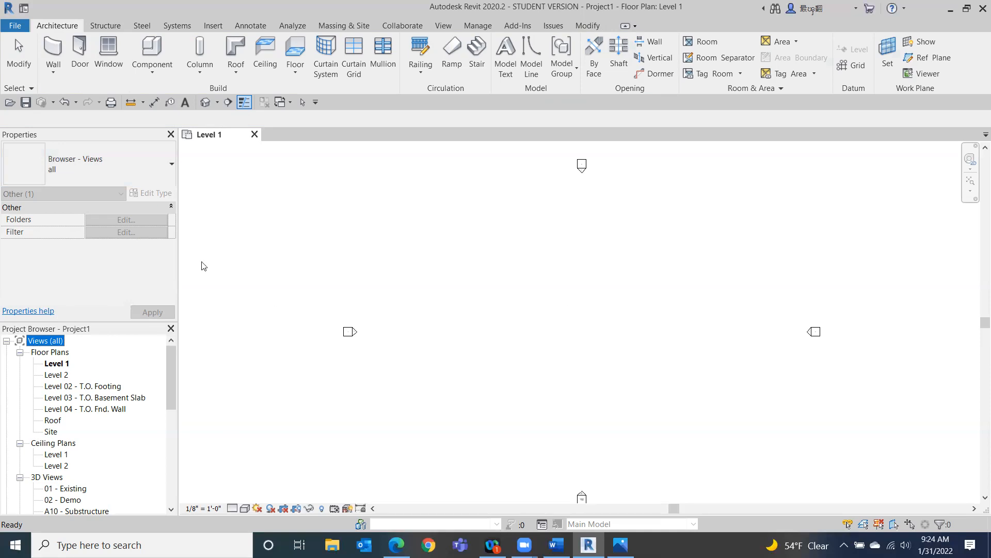
{"action": "left_click", "coordinate": [13, 26]}
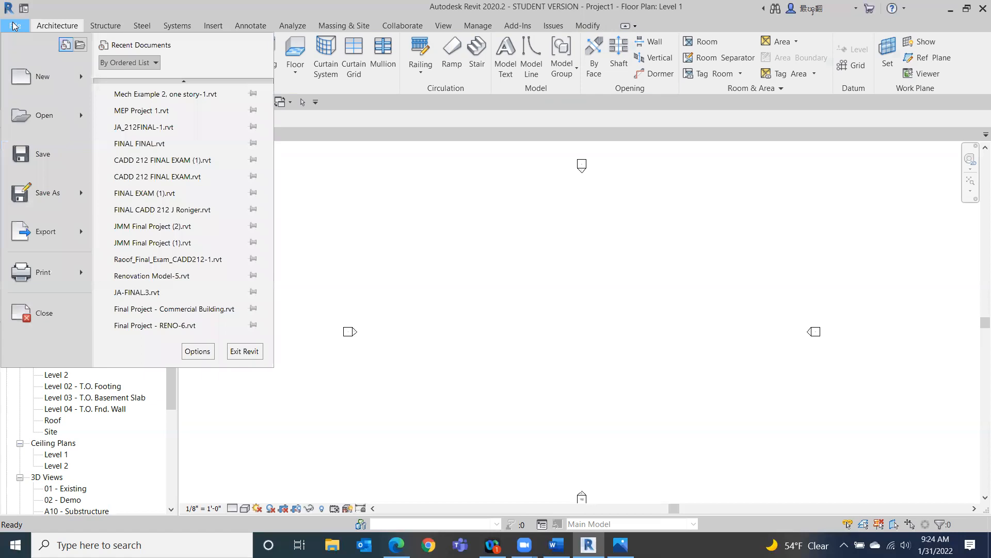
{"action": "mouse_move", "coordinate": [33, 80]}
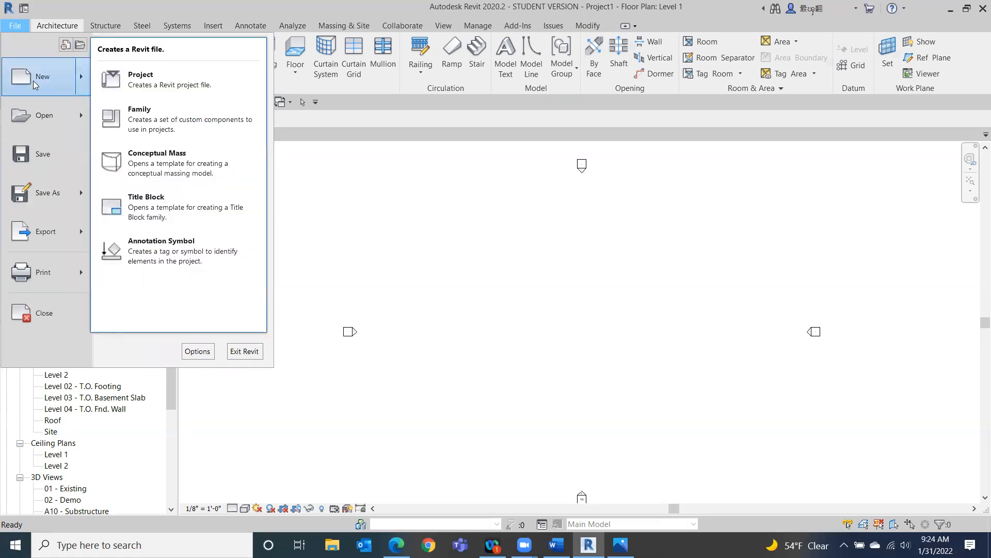
{"action": "left_click", "coordinate": [146, 79]}
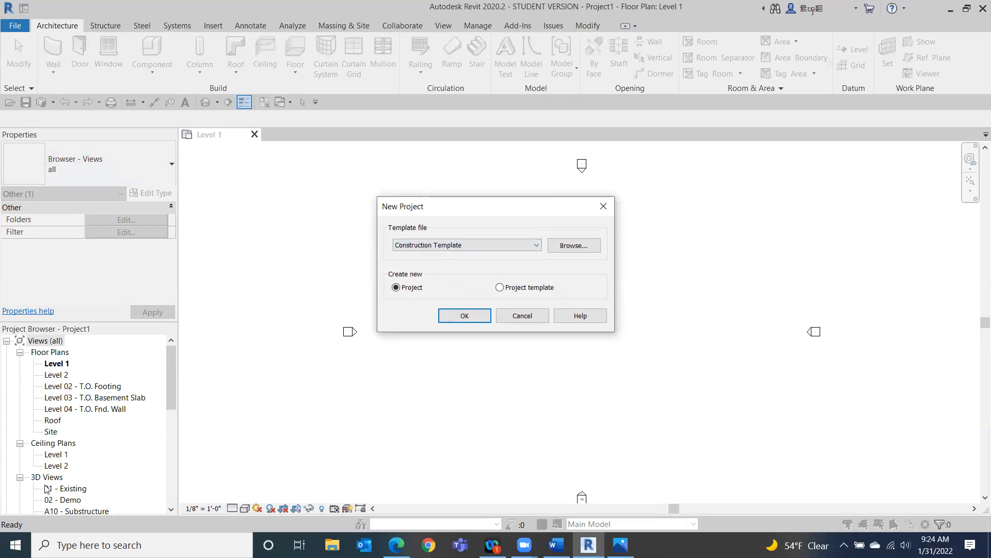
{"action": "left_click", "coordinate": [537, 249]}
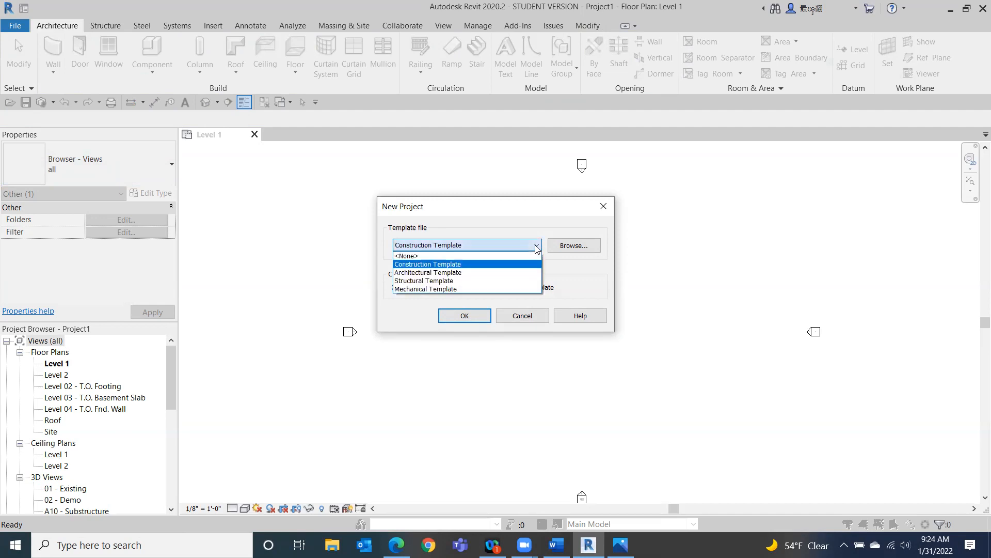
{"action": "left_click", "coordinate": [508, 274]}
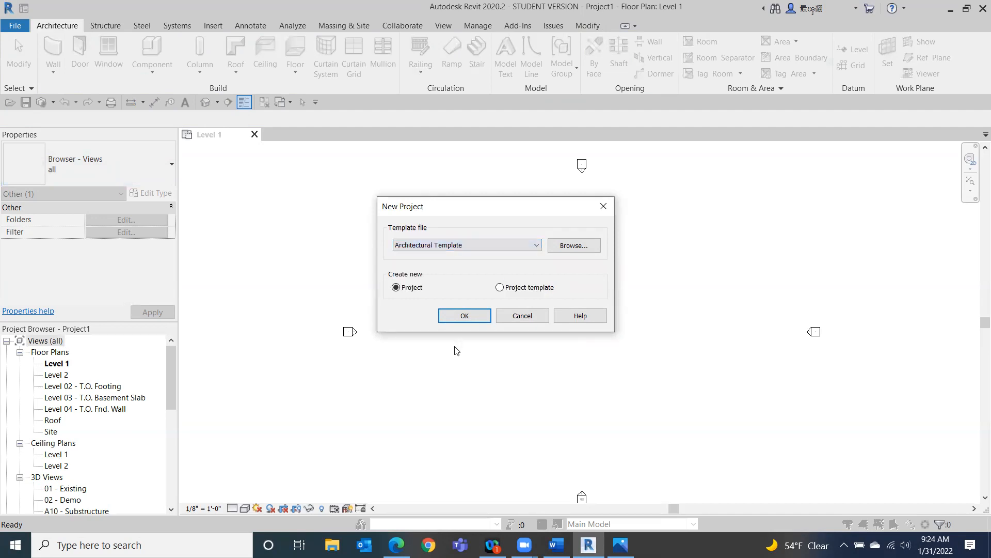
{"action": "left_click", "coordinate": [462, 316]}
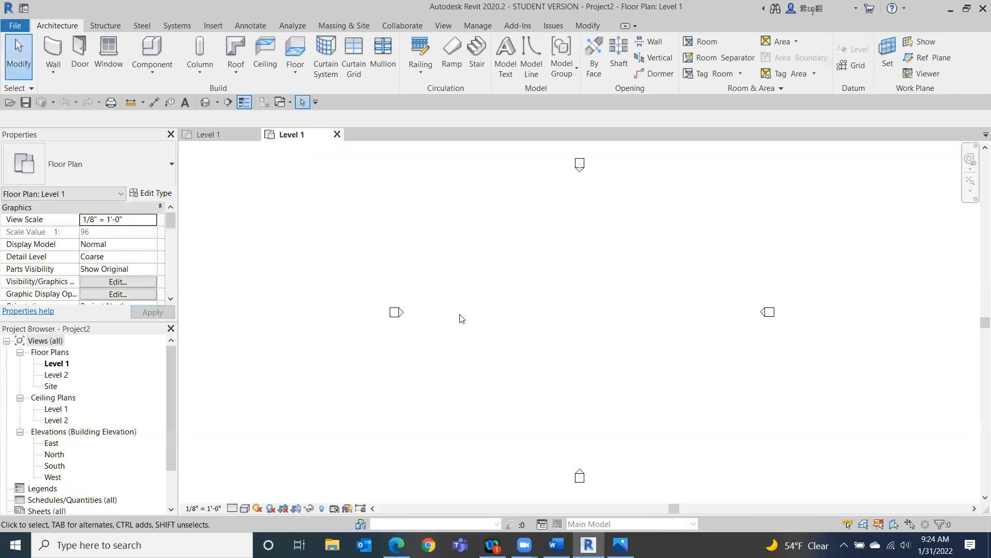
Switch between the Level 1 floor plan views of Project1 and Project2.
{"action": "mouse_move", "coordinate": [170, 386]}
{"action": "left_mouse_down"}
{"action": "mouse_move", "coordinate": [169, 454]}
{"action": "mouse_move", "coordinate": [168, 369]}
{"action": "left_mouse_up"}
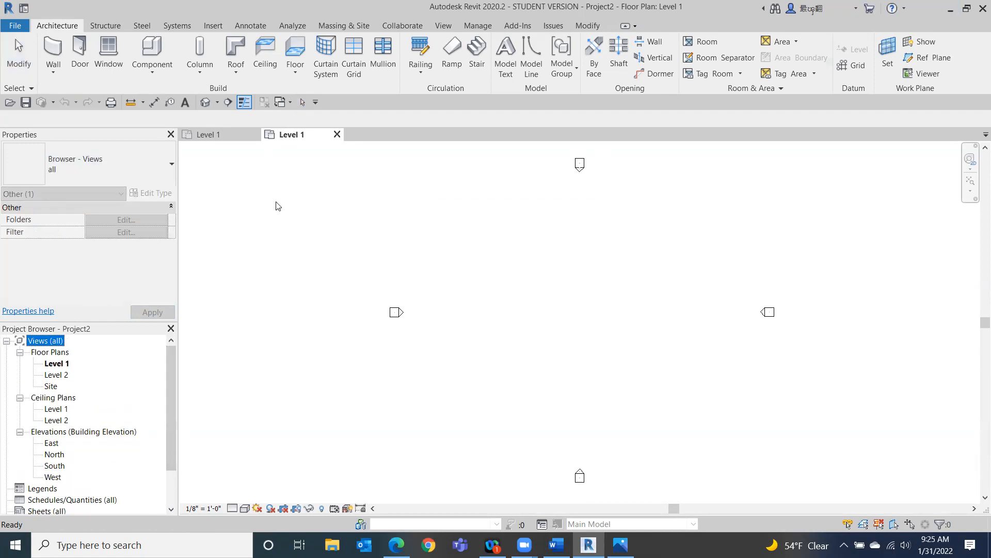
{"action": "left_click", "coordinate": [211, 136]}
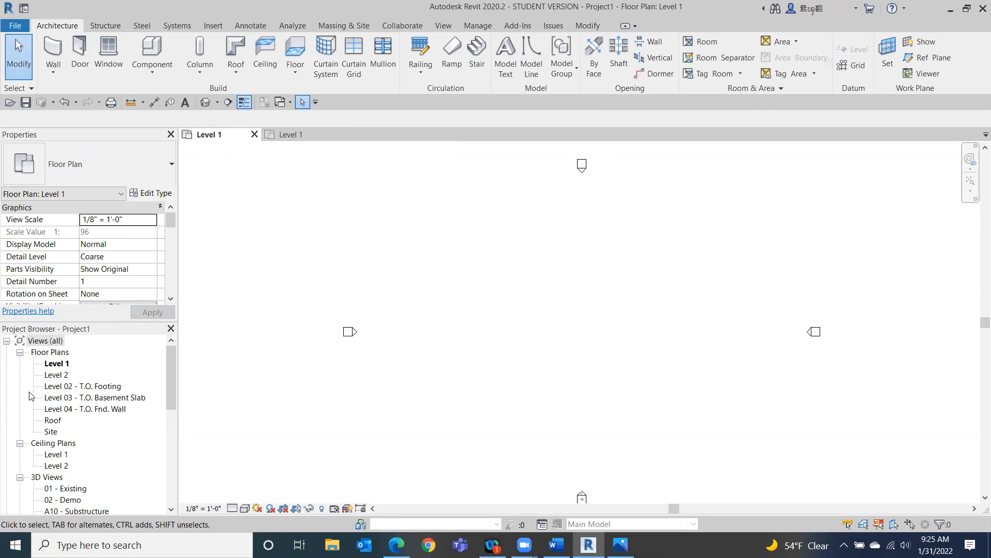
{"action": "left_click", "coordinate": [287, 136]}
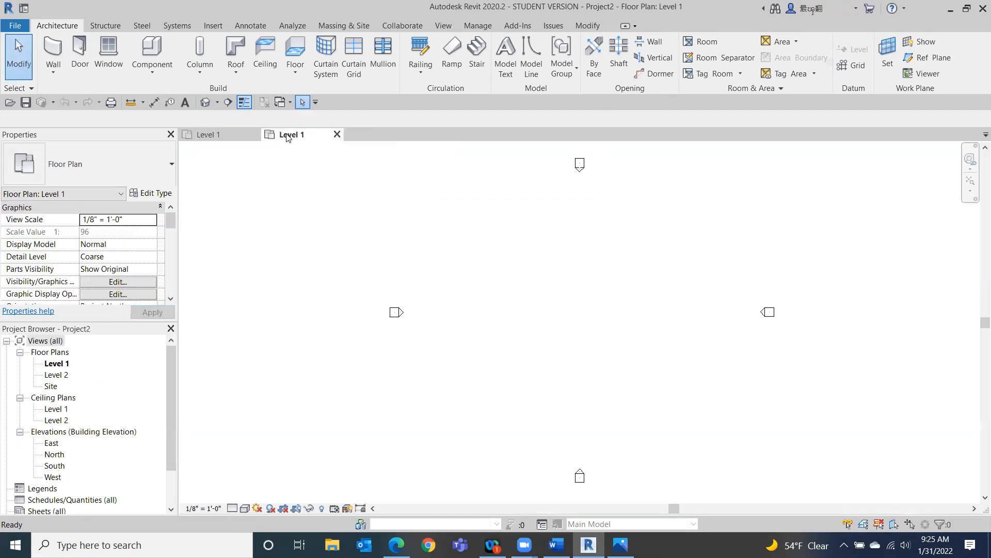
{"action": "left_click", "coordinate": [208, 134]}
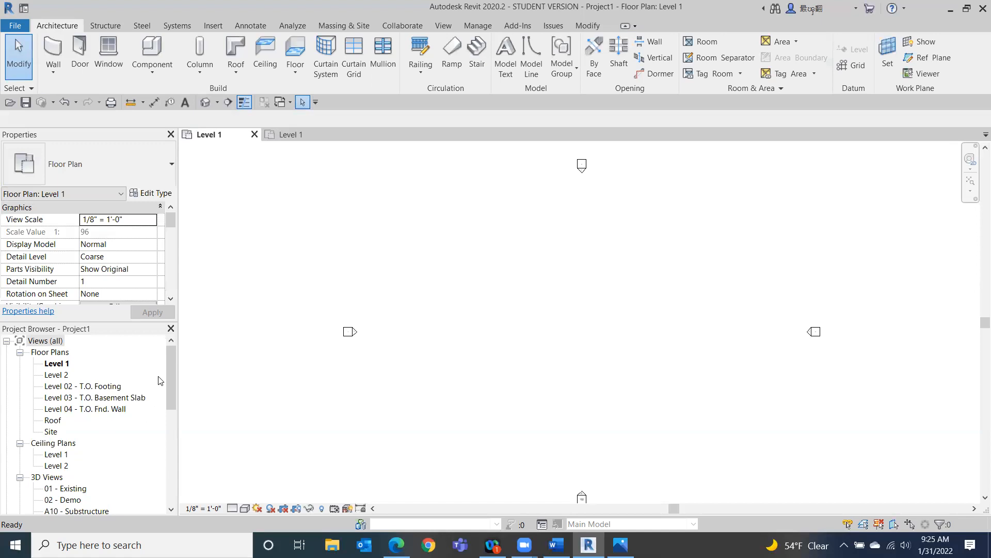
{"action": "left_click_drag", "start_coordinate": [167, 380], "coordinate": [166, 341]}
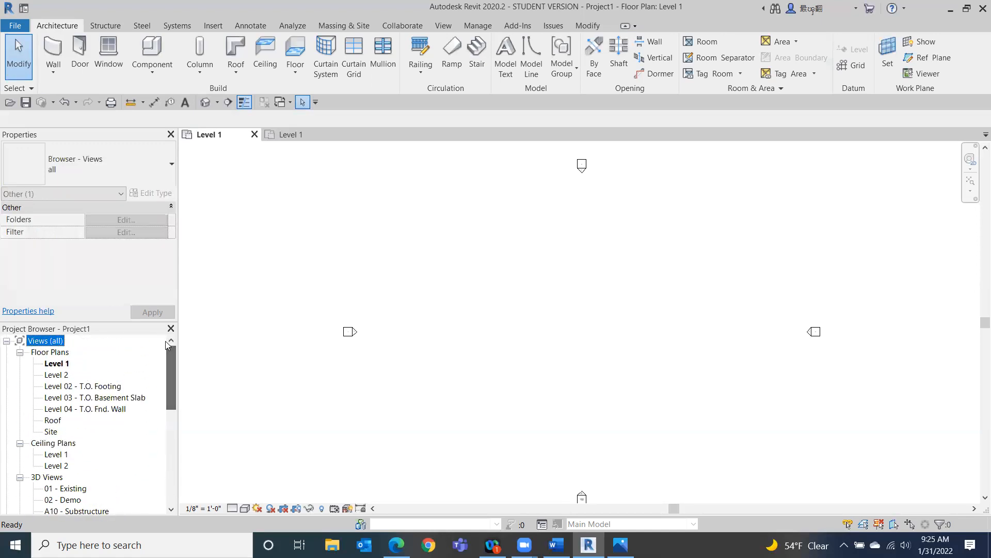
{"action": "left_click", "coordinate": [299, 134]}
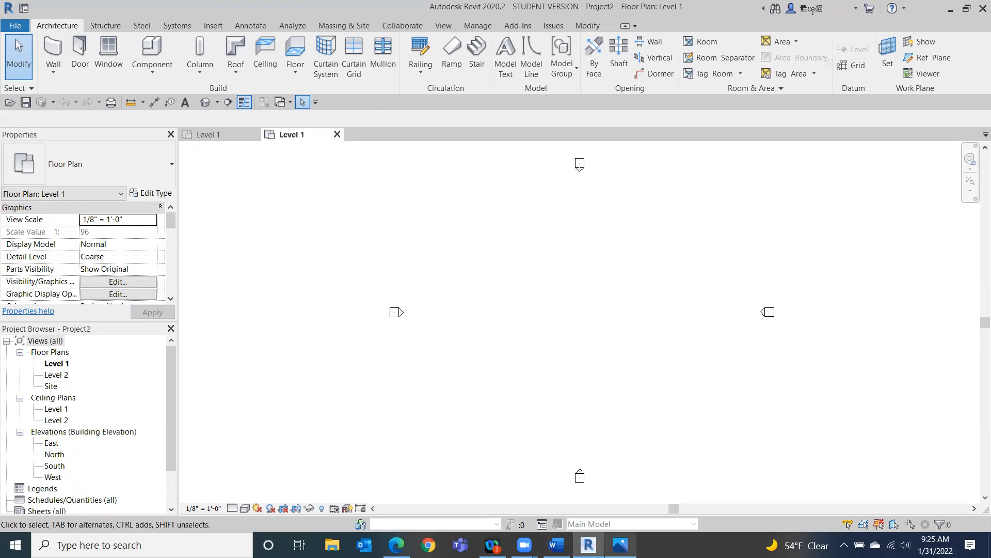
Scroll through the new project's Project Browser to review its view categories.
{"action": "left_click", "coordinate": [621, 545]}
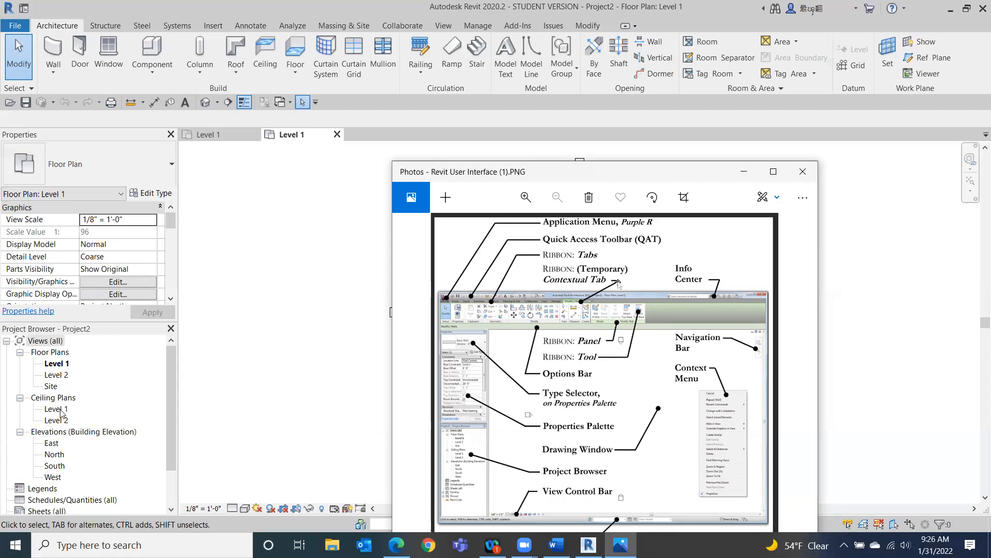
{"action": "left_click_drag", "start_coordinate": [168, 394], "coordinate": [165, 438]}
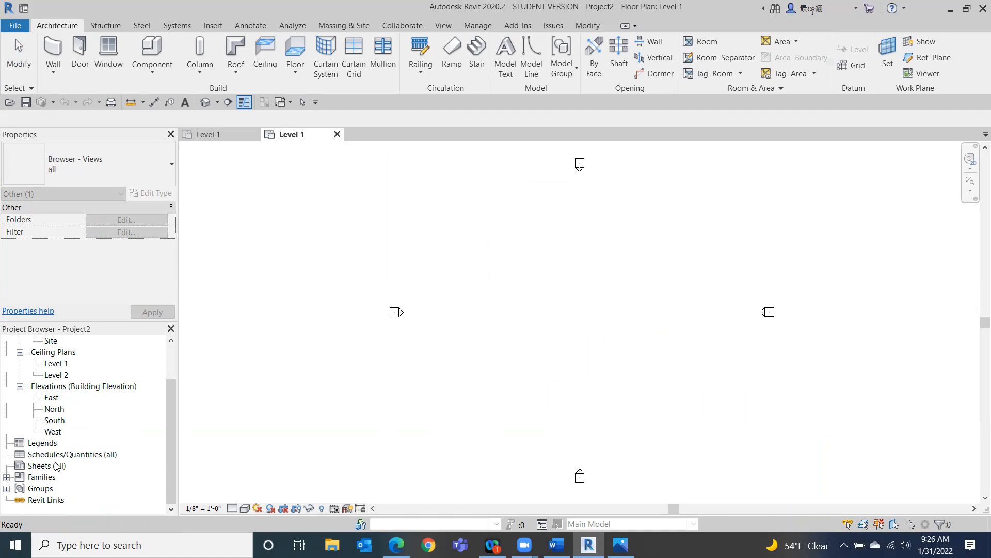
{"action": "scroll", "coordinate": [121, 388], "scroll_direction": "up", "scroll_amount": 2}
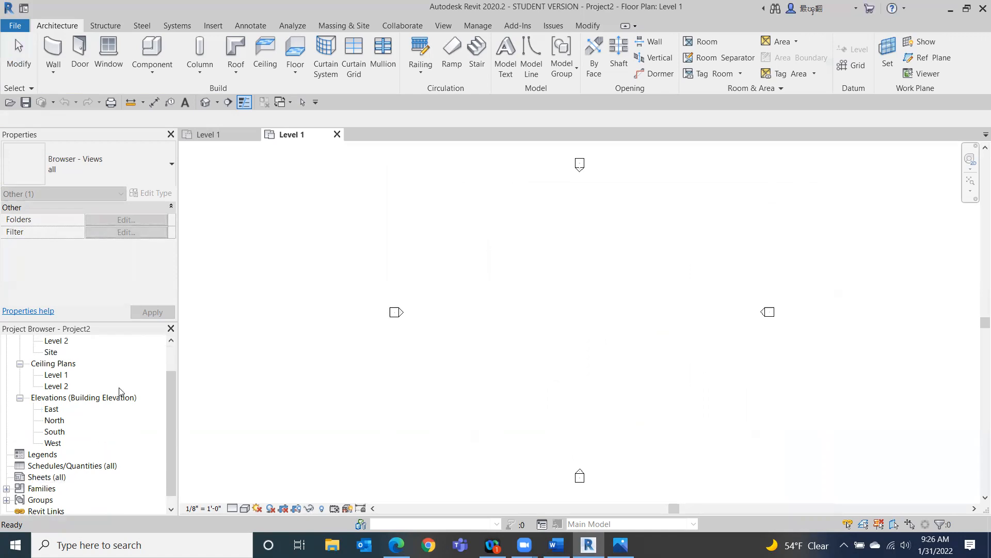
{"action": "scroll", "coordinate": [120, 391], "scroll_direction": "up", "scroll_amount": 2}
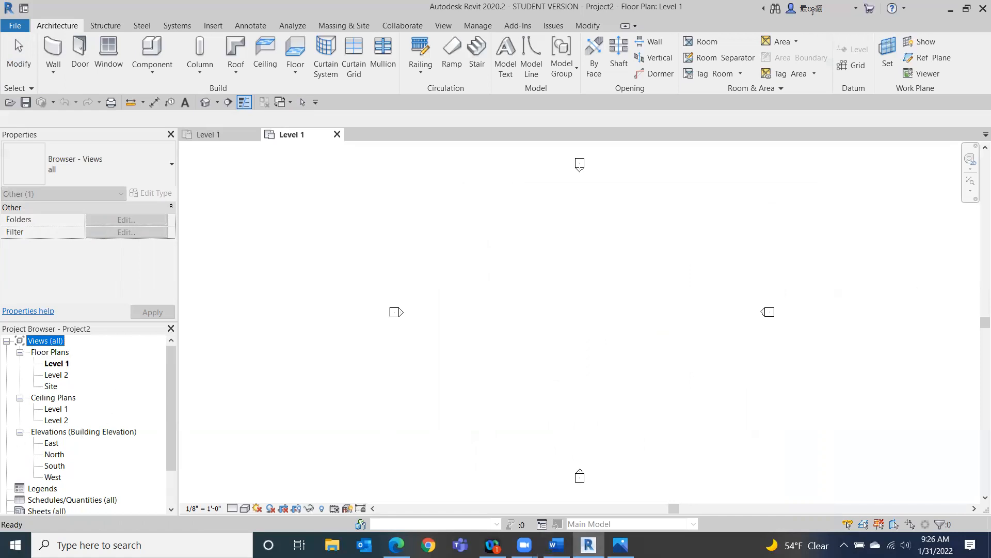
{"action": "mouse_move", "coordinate": [620, 545]}
{"action": "left_click", "coordinate": [16, 25]}
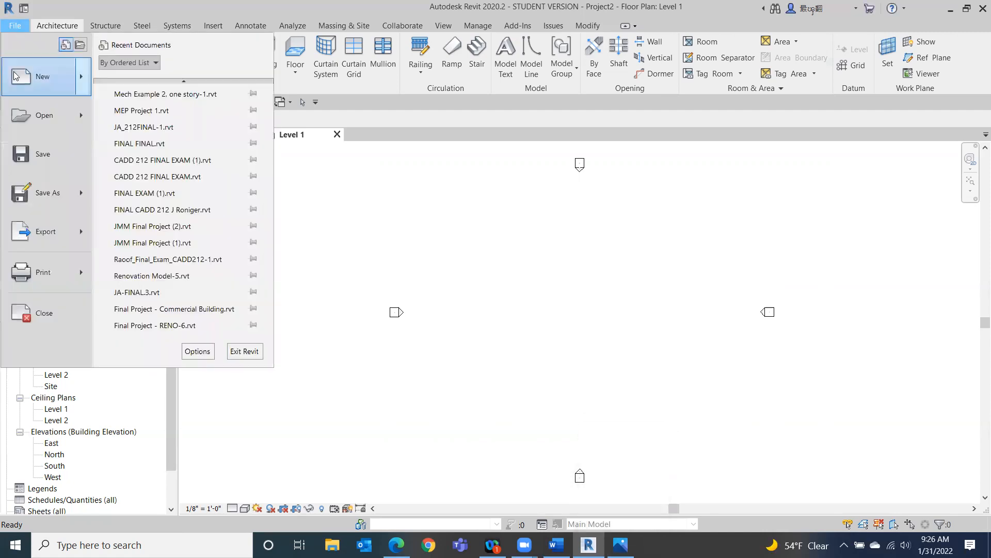
{"action": "left_click", "coordinate": [42, 76]}
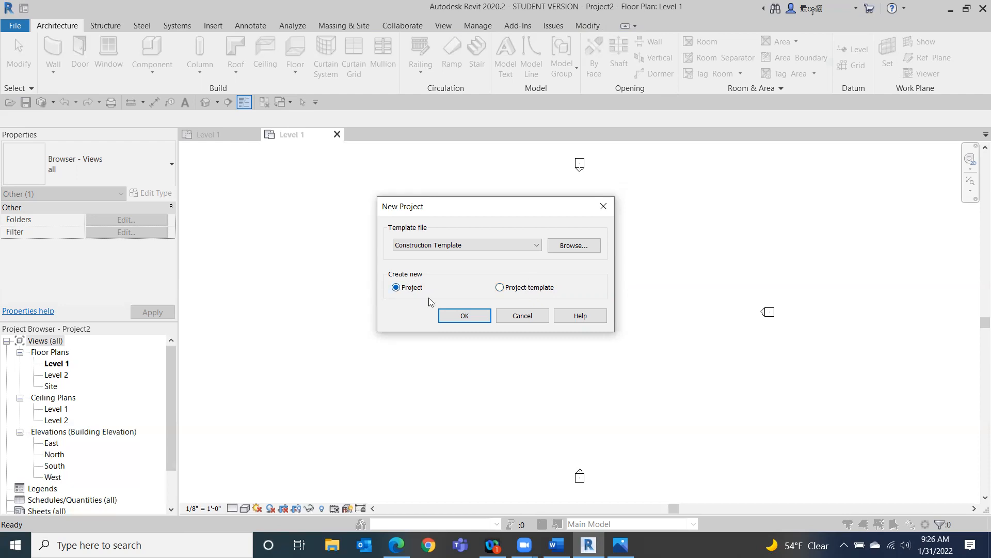
{"action": "left_click", "coordinate": [523, 315]}
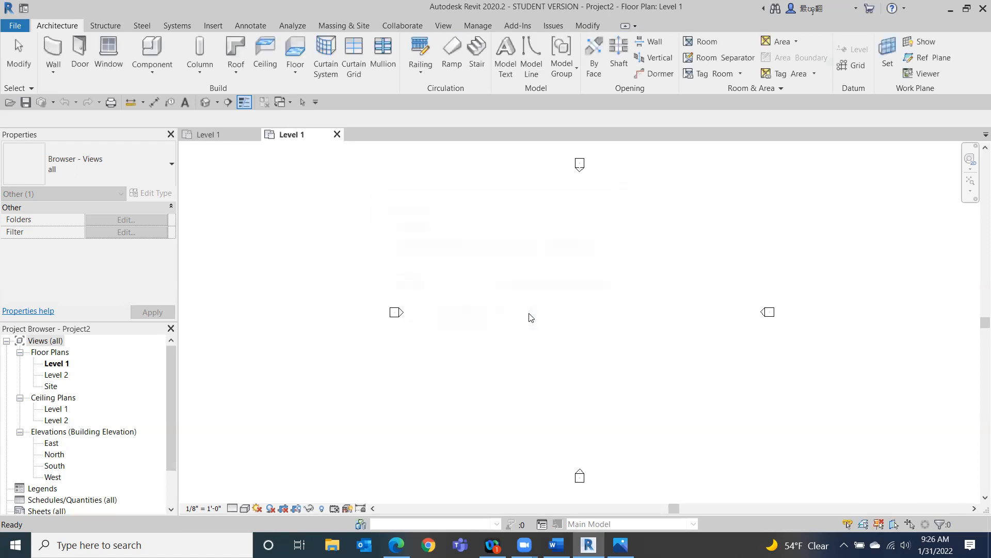
Examine the reference interface diagram alongside the View Control Bar's detail level, visual style and hide/isolate options, then close the diagram.
{"action": "left_click", "coordinate": [621, 546]}
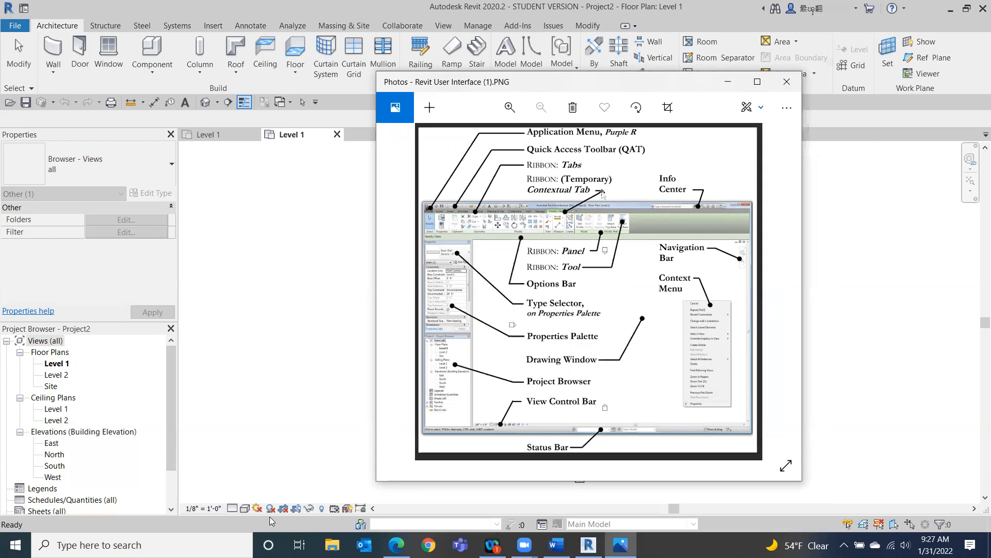
{"action": "left_click", "coordinate": [233, 508]}
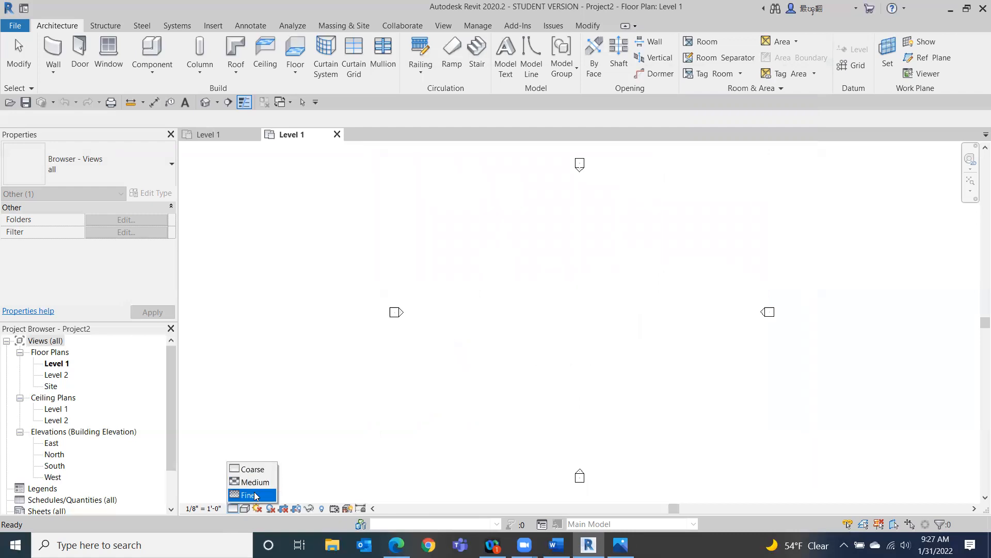
{"action": "left_click", "coordinate": [355, 473]}
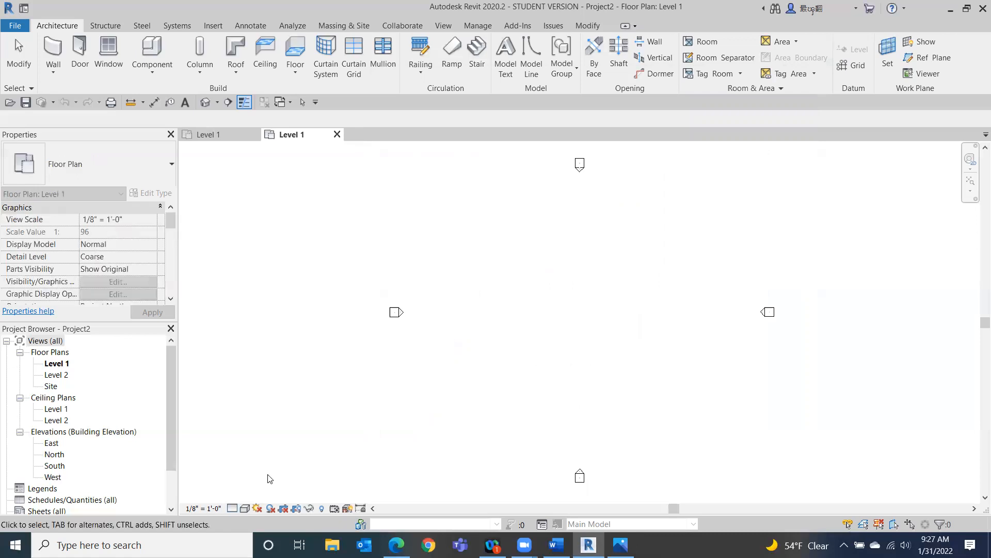
{"action": "left_click", "coordinate": [244, 511]}
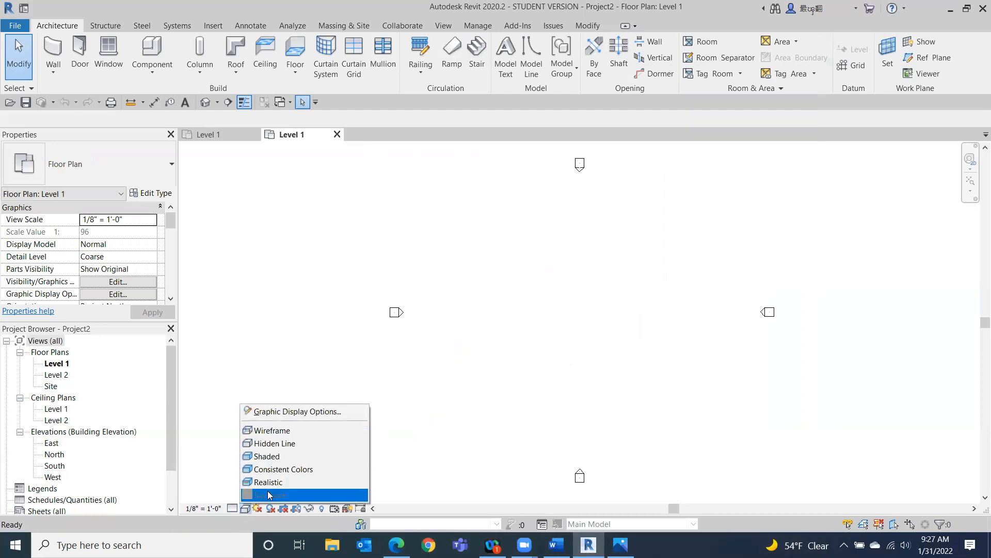
{"action": "left_click", "coordinate": [424, 462]}
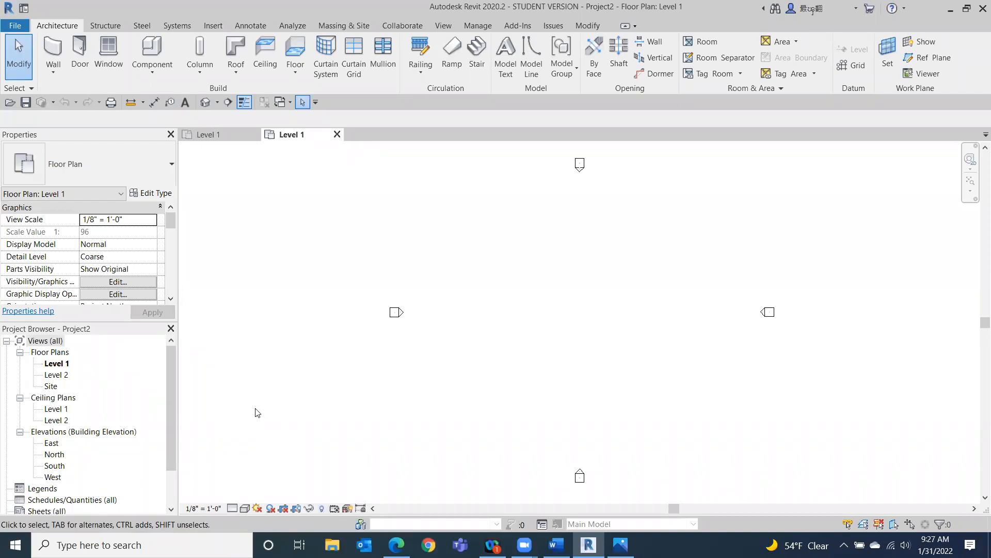
{"action": "left_click", "coordinate": [245, 510]}
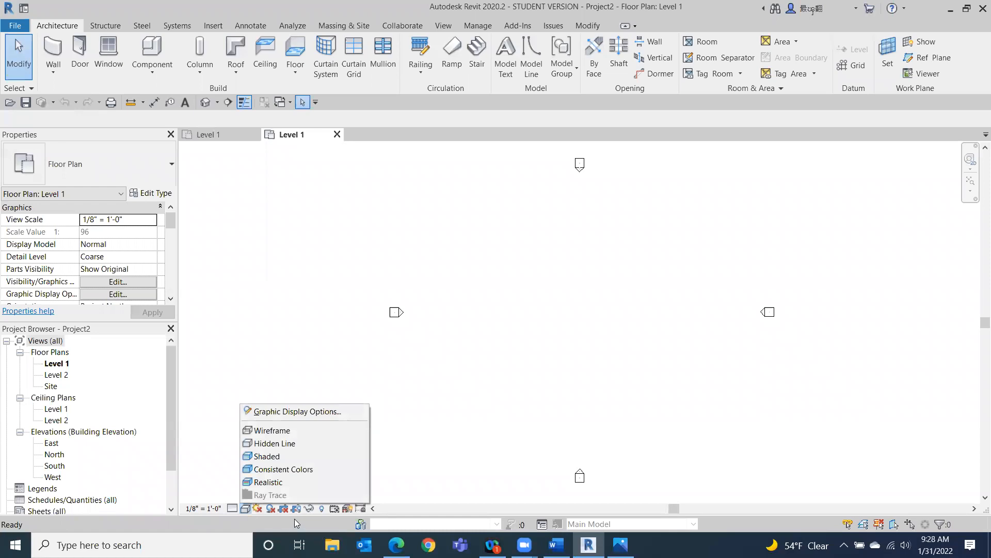
{"action": "left_click", "coordinate": [310, 510]}
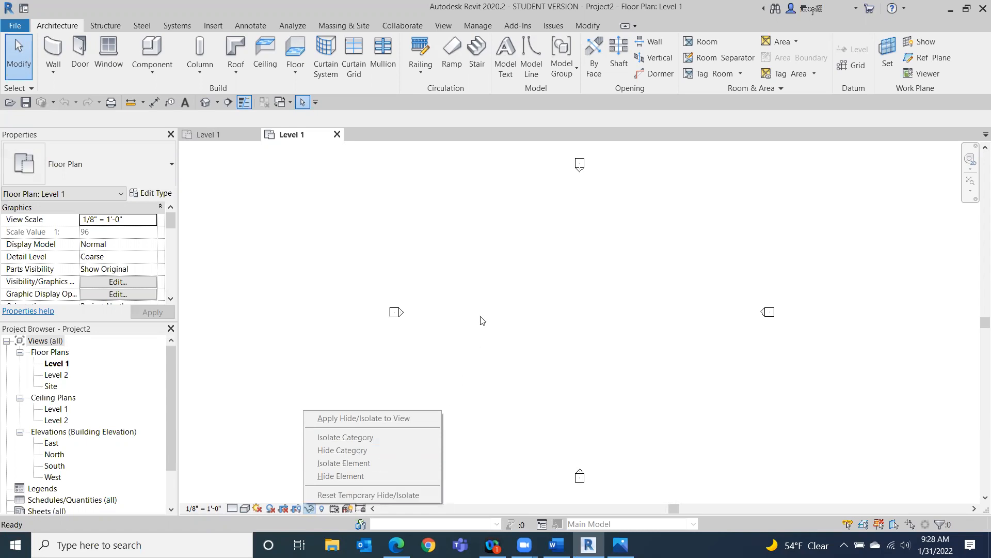
{"action": "left_click", "coordinate": [314, 305]}
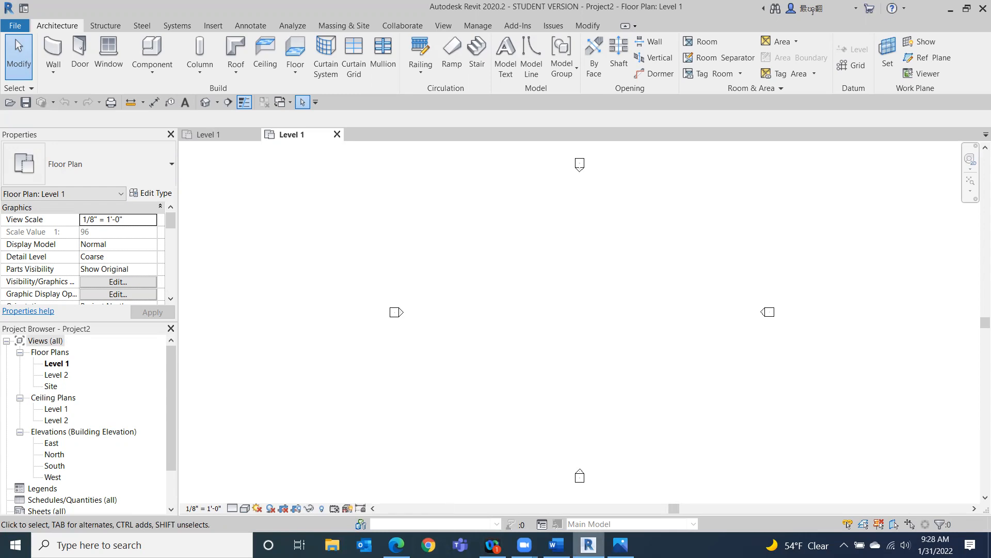
{"action": "left_click", "coordinate": [620, 545]}
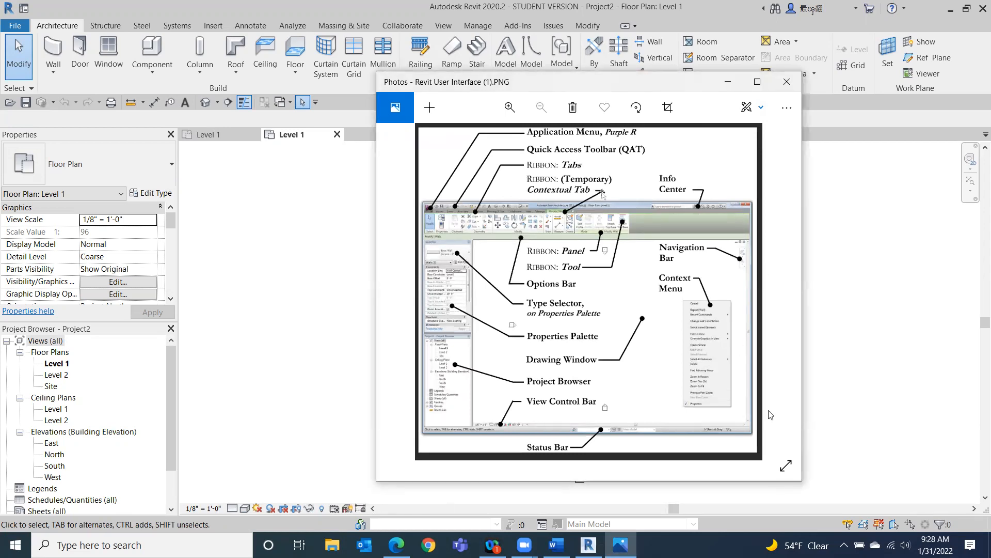
{"action": "left_click", "coordinate": [787, 82]}
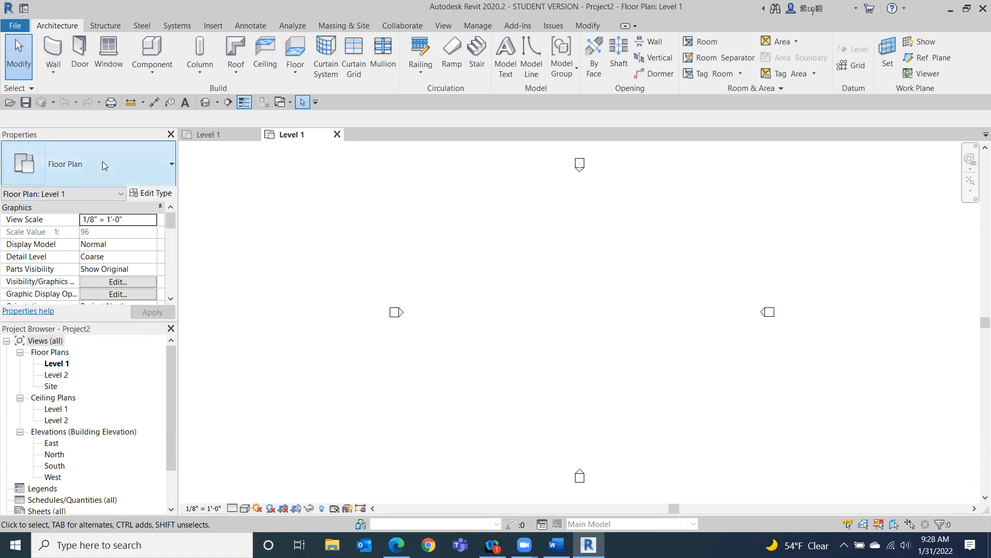
Close the Properties palette and restore it through the User Interface options.
{"action": "left_click", "coordinate": [171, 134]}
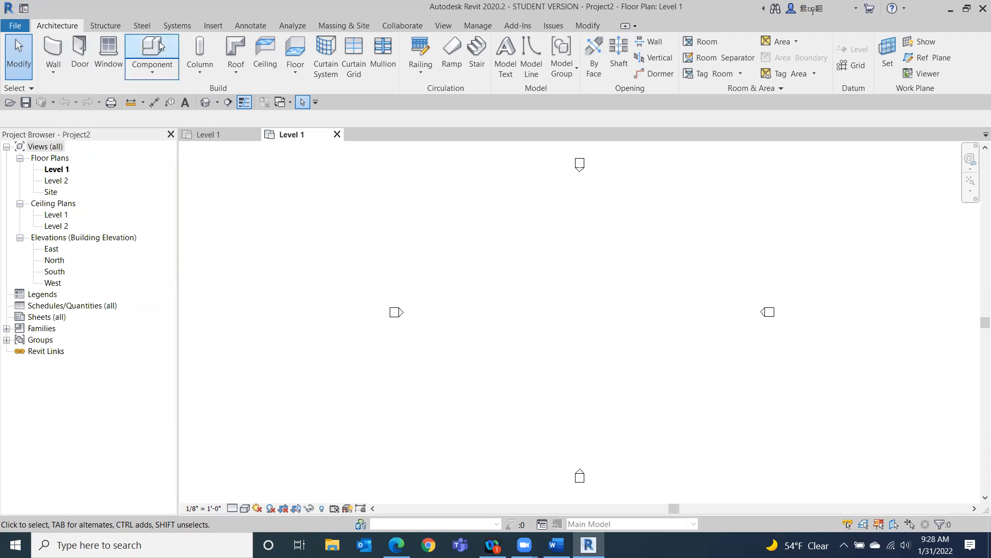
{"action": "left_click", "coordinate": [444, 26]}
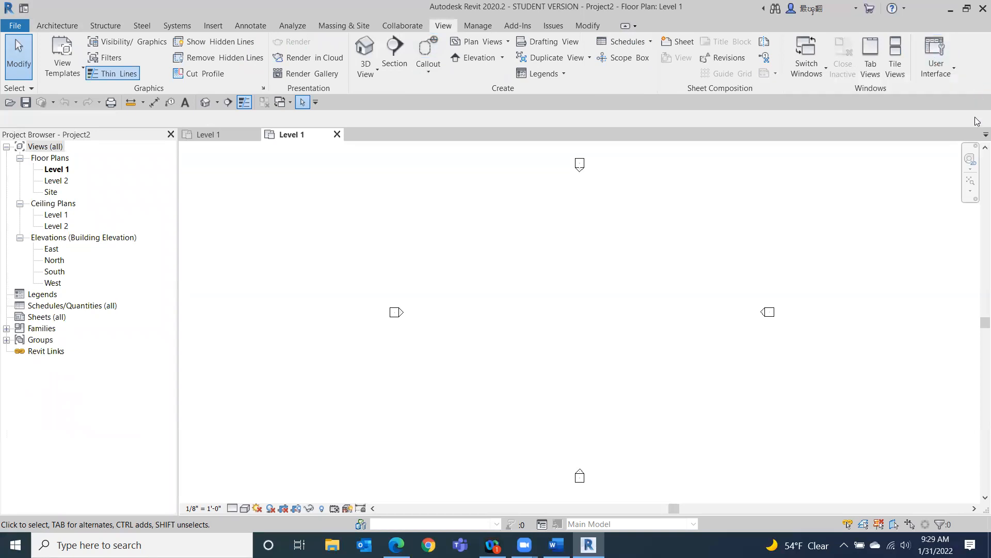
{"action": "left_click", "coordinate": [932, 71]}
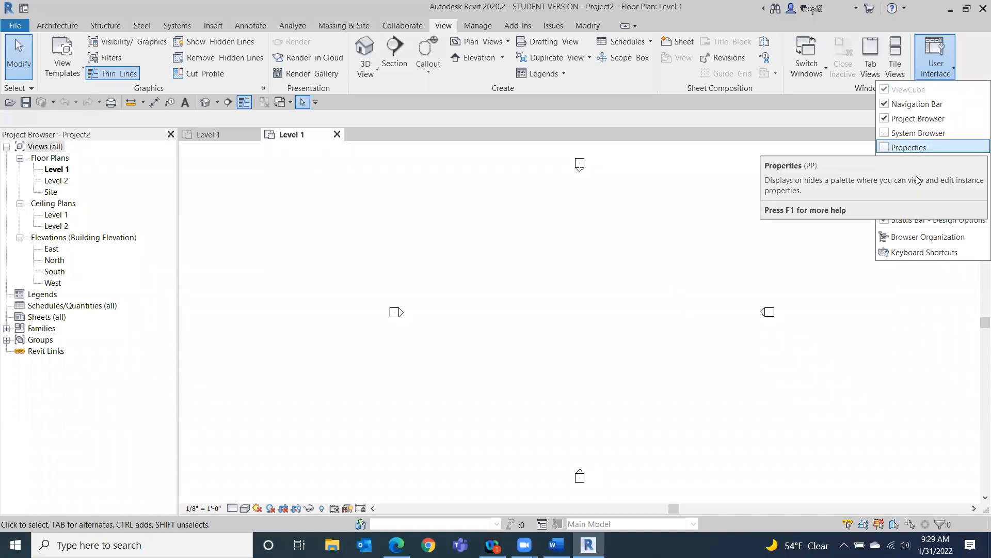
{"action": "left_click", "coordinate": [887, 148]}
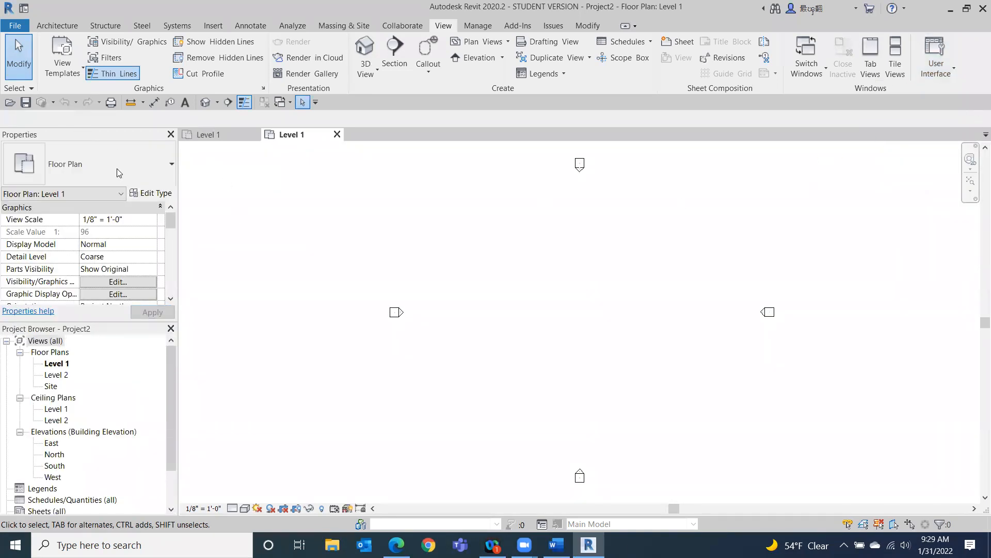
Close the Project Browser and restore it through the User Interface options.
{"action": "right_click", "coordinate": [294, 213]}
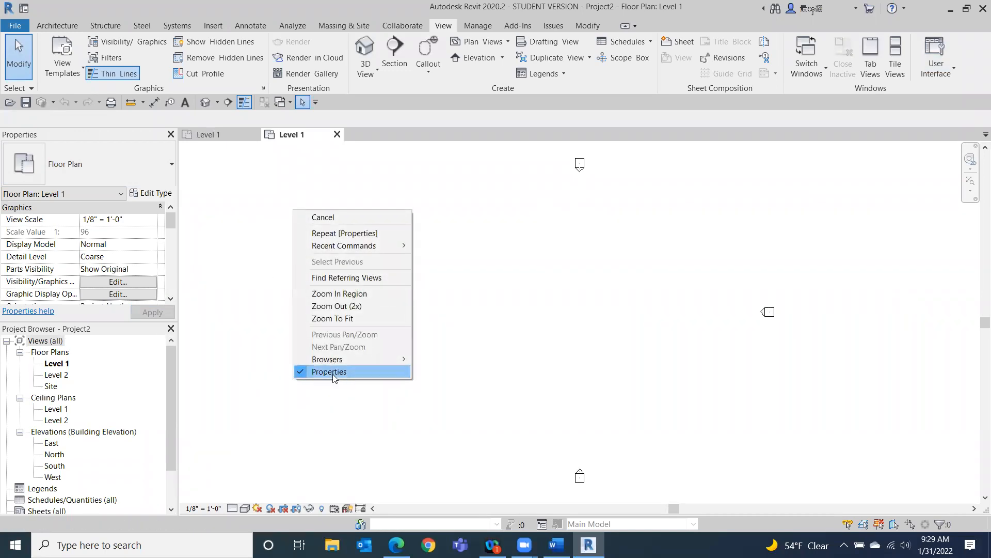
{"action": "left_click", "coordinate": [229, 202]}
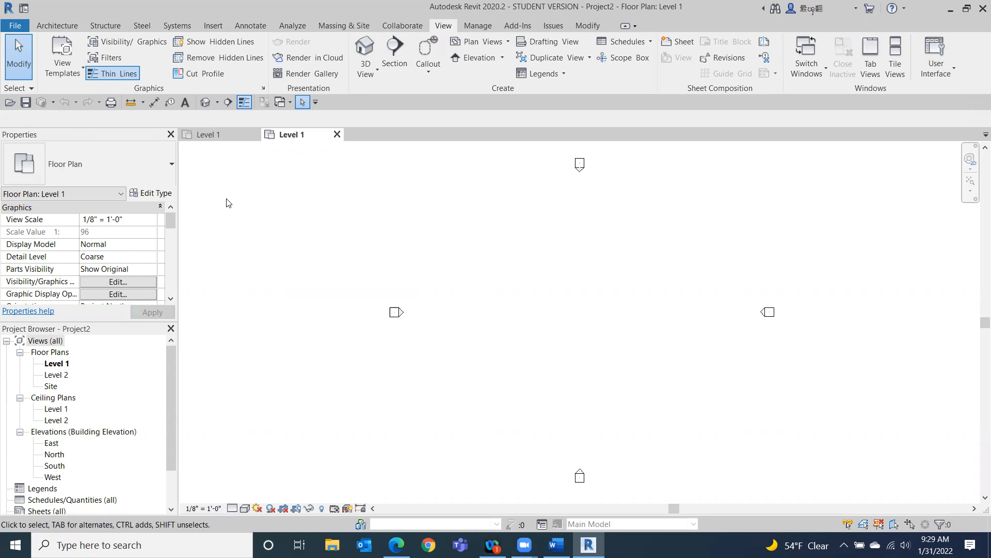
{"action": "left_click", "coordinate": [170, 329]}
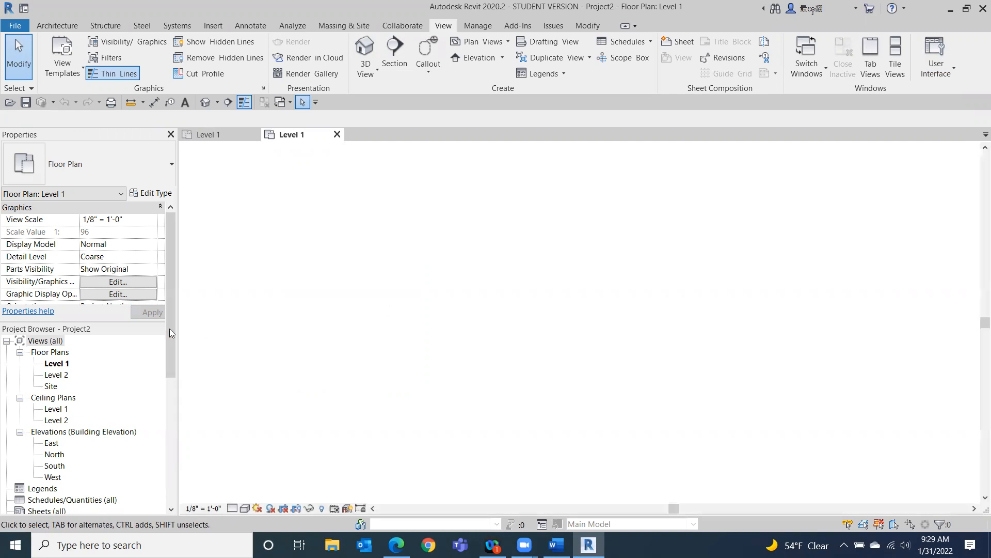
{"action": "right_click", "coordinate": [237, 272]}
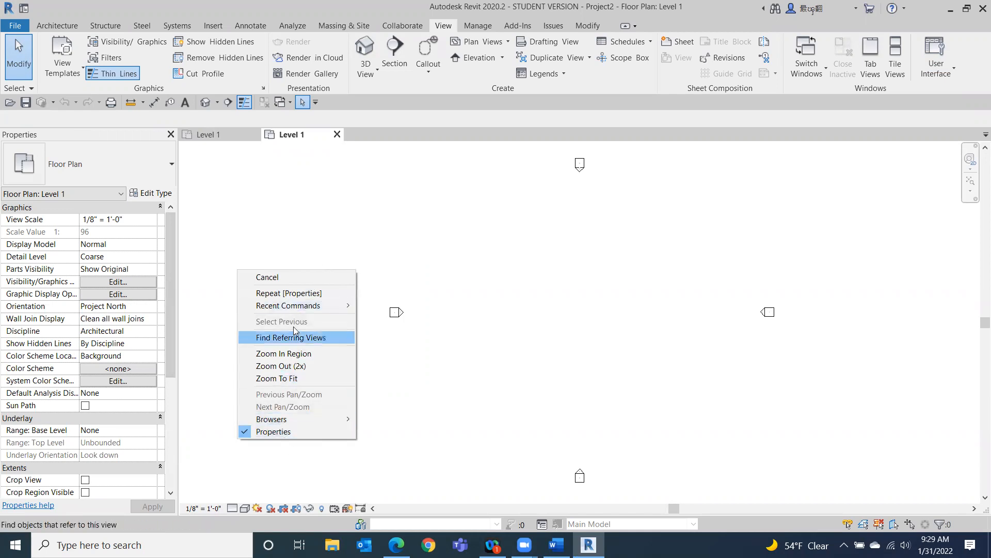
{"action": "left_click", "coordinate": [941, 49]}
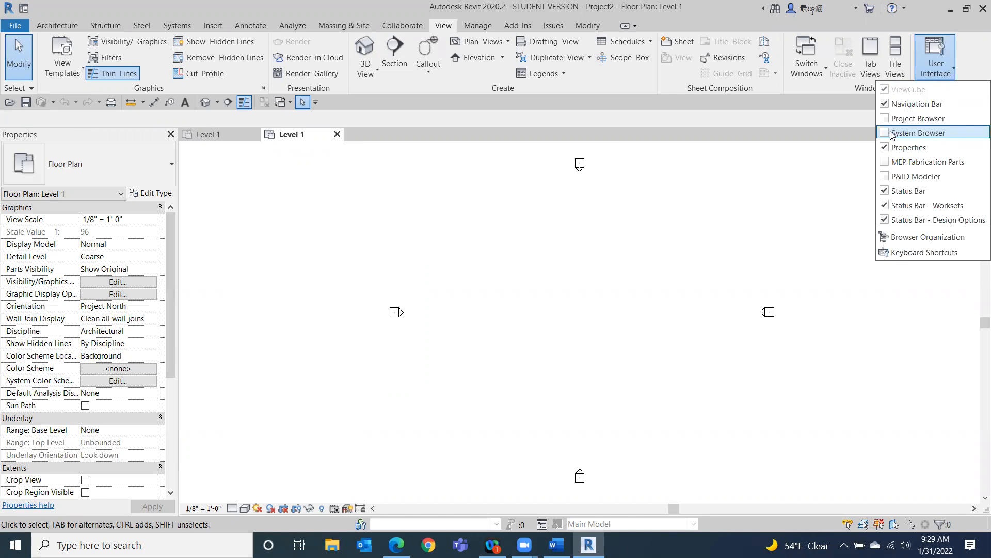
{"action": "left_click", "coordinate": [918, 118]}
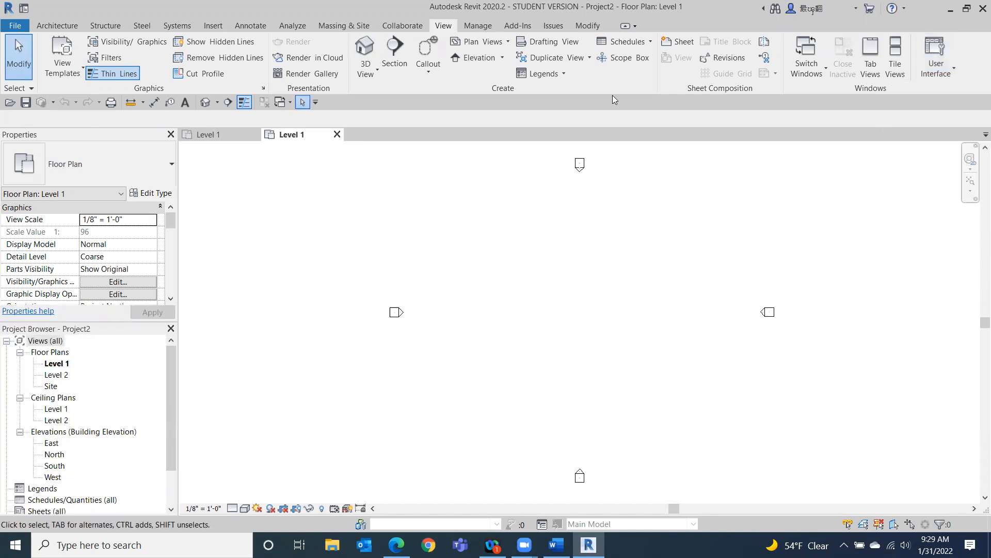
Start the Wall tool and choose the Exterior - Brick on CMU wall type.
{"action": "left_click", "coordinate": [556, 544]}
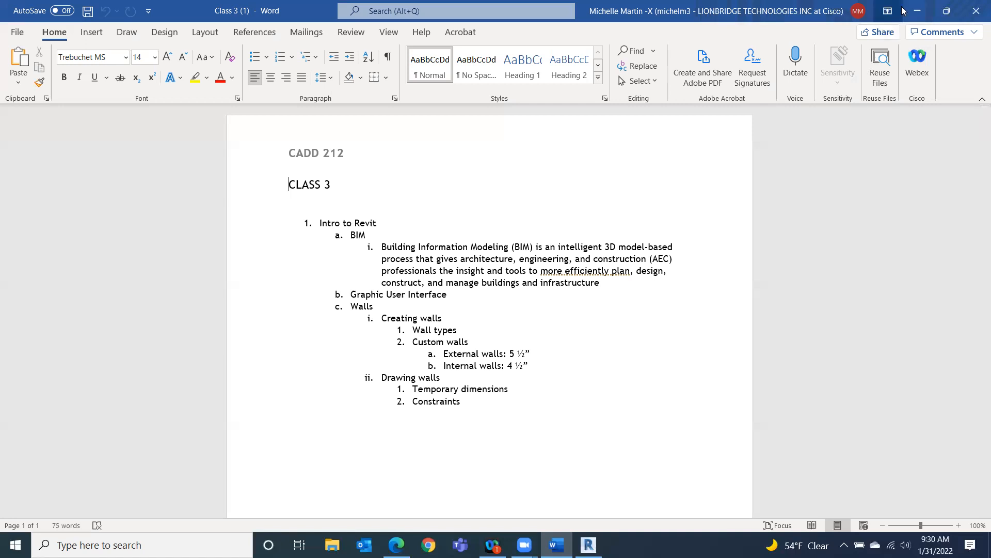
{"action": "left_click", "coordinate": [920, 12]}
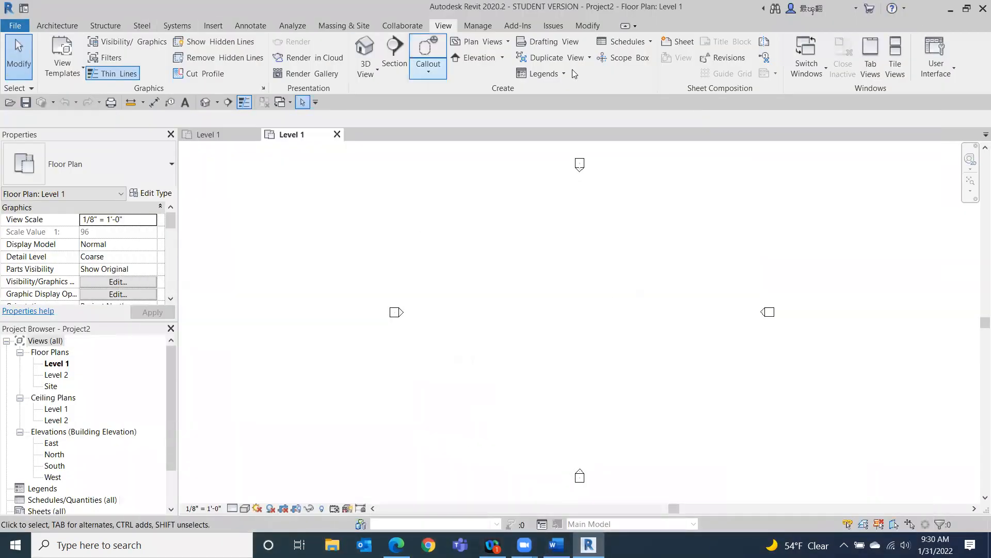
{"action": "left_click", "coordinate": [55, 26]}
{"action": "left_click", "coordinate": [53, 46]}
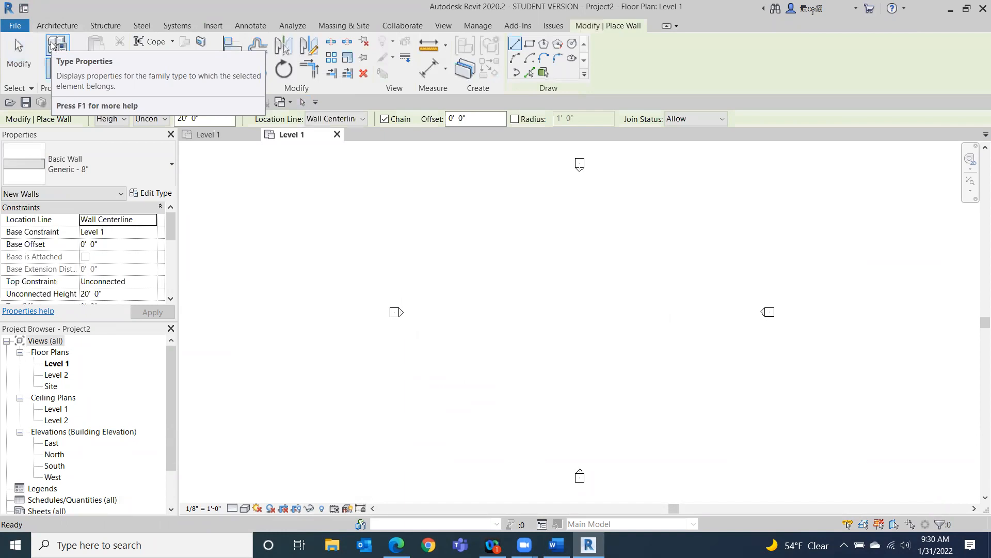
{"action": "left_click", "coordinate": [149, 152]}
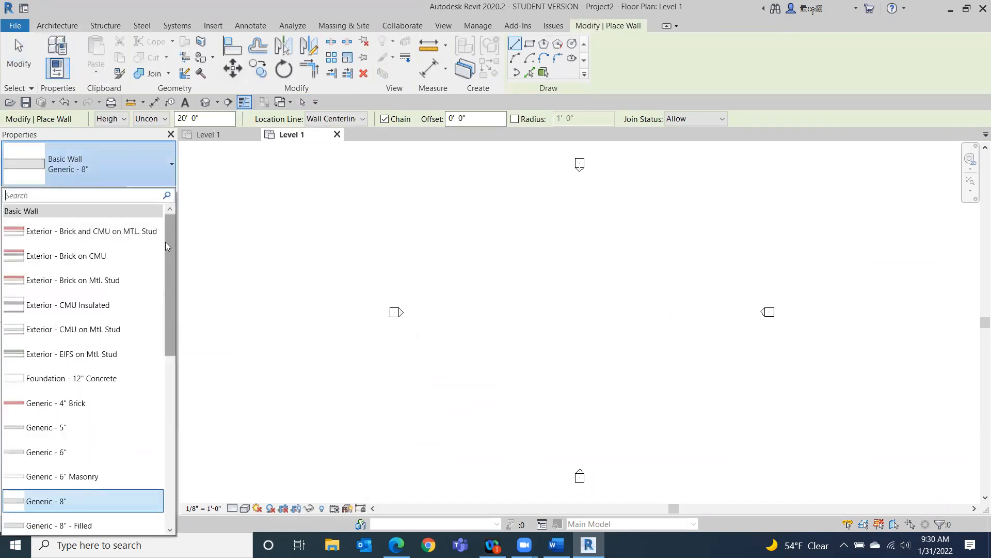
{"action": "left_click_drag", "start_coordinate": [165, 243], "coordinate": [150, 225]}
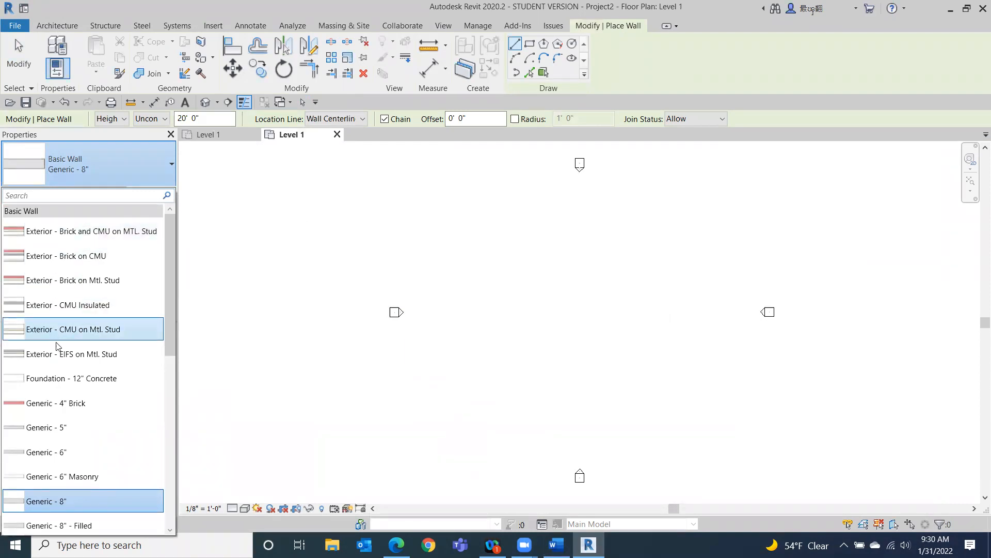
{"action": "scroll", "coordinate": [10, 476], "scroll_direction": "down", "scroll_amount": 5}
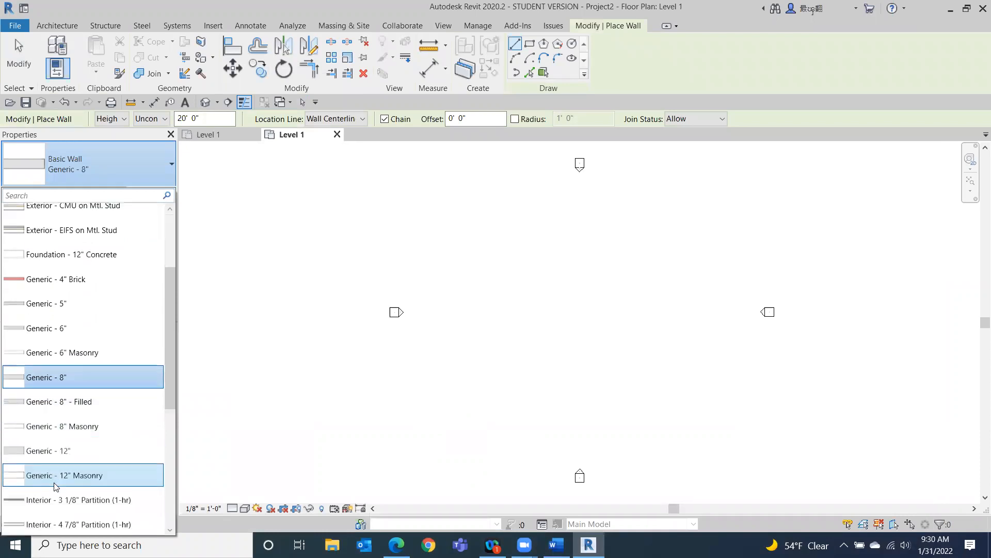
{"action": "scroll", "coordinate": [45, 439], "scroll_direction": "up", "scroll_amount": 3}
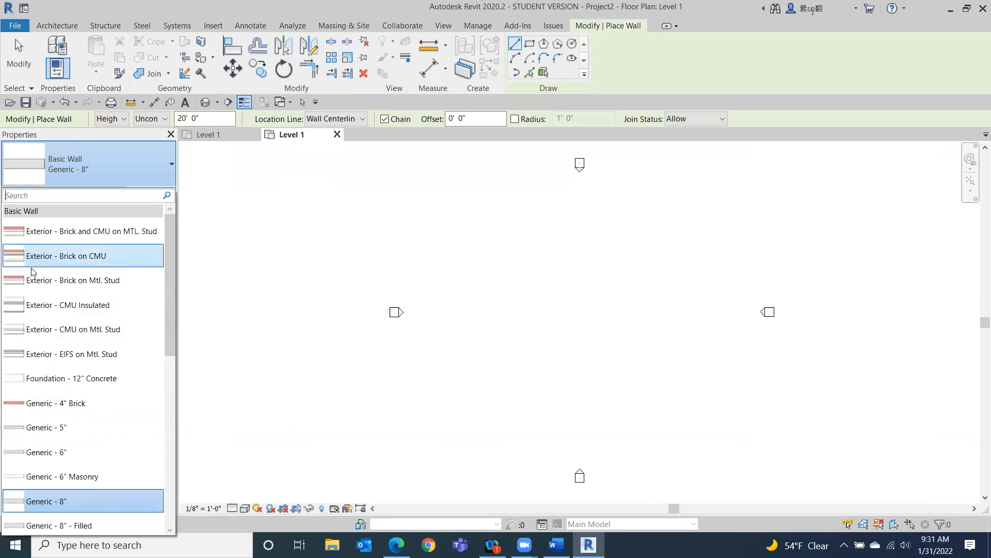
{"action": "left_click", "coordinate": [94, 256]}
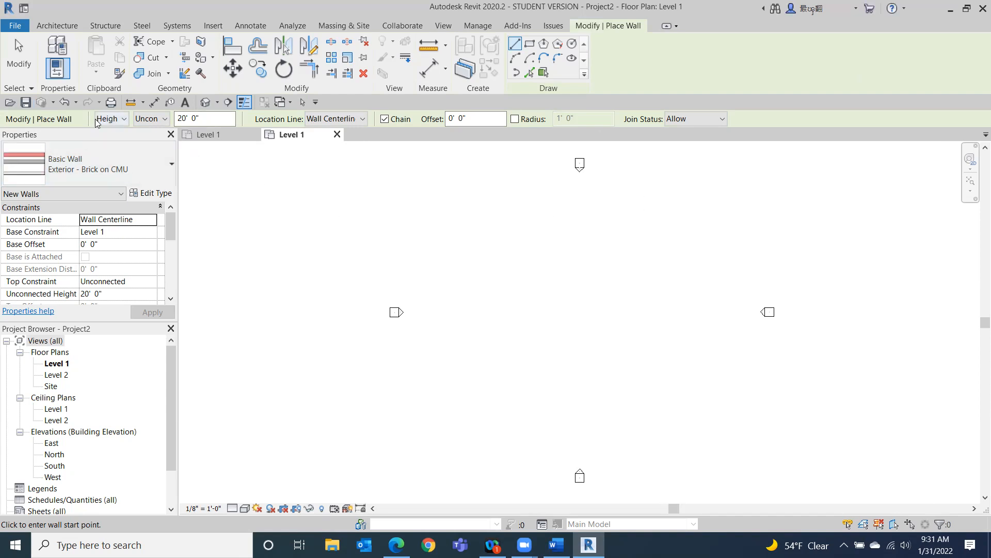
Review the wall's Height/Depth option, keeping Height, and the top constraint choices.
{"action": "left_click", "coordinate": [124, 122]}
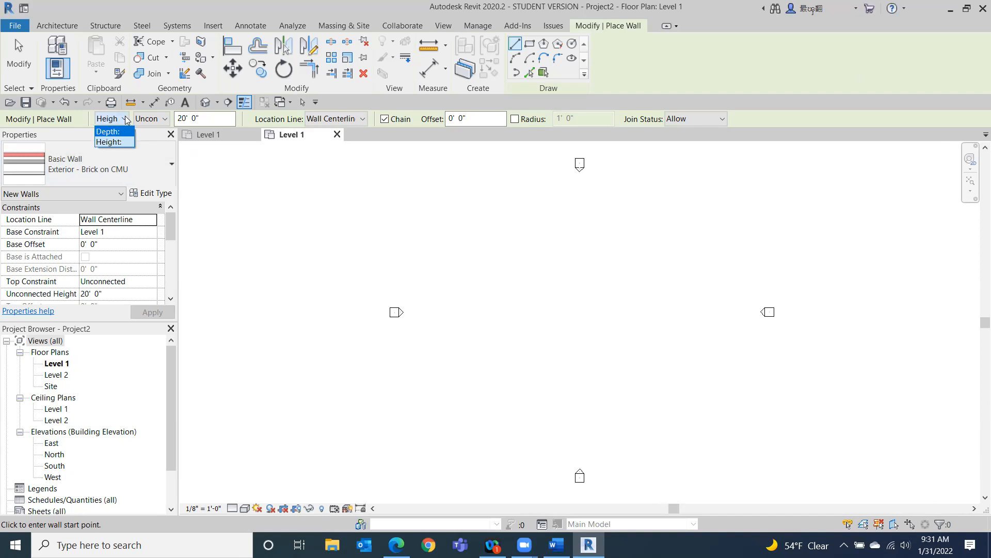
{"action": "left_click", "coordinate": [119, 142]}
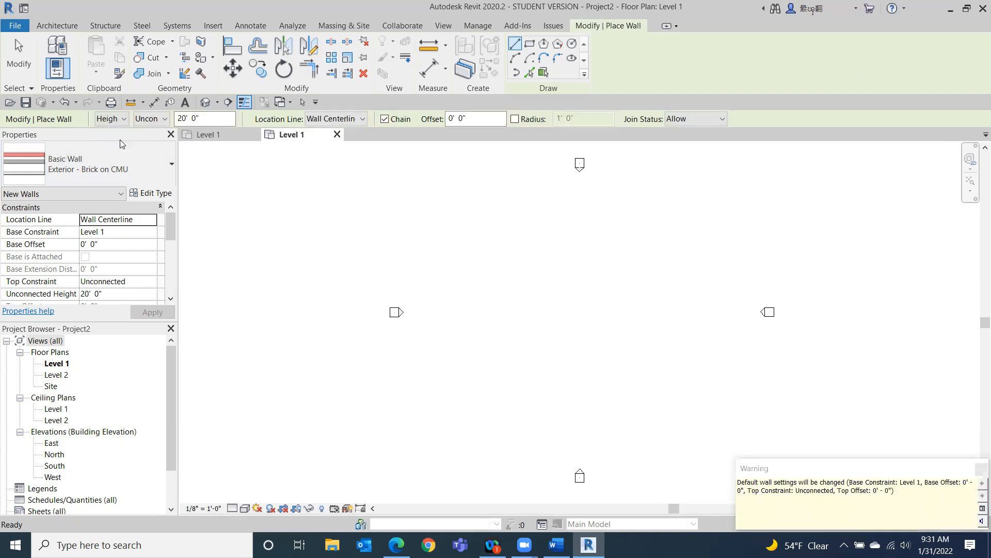
{"action": "left_click", "coordinate": [165, 120]}
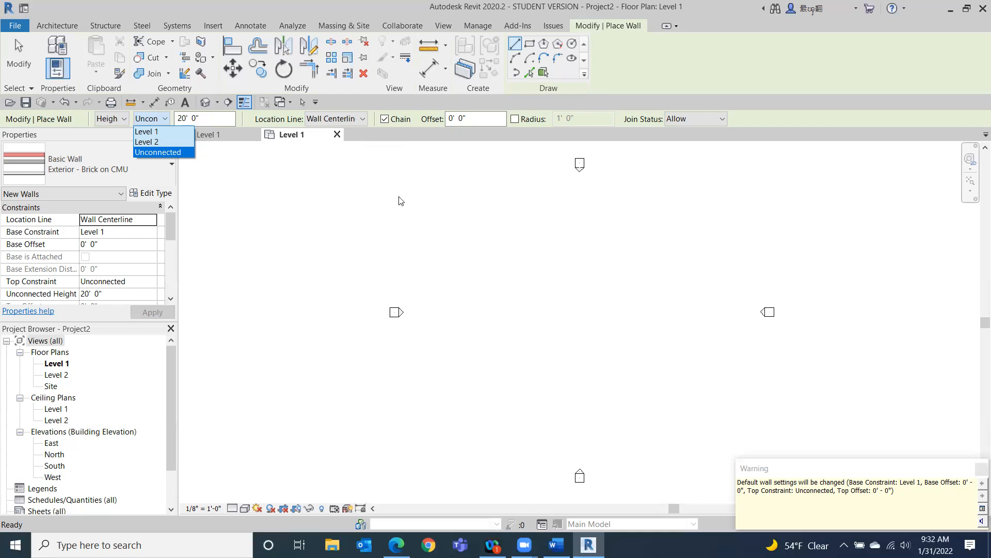
{"action": "left_click", "coordinate": [418, 235]}
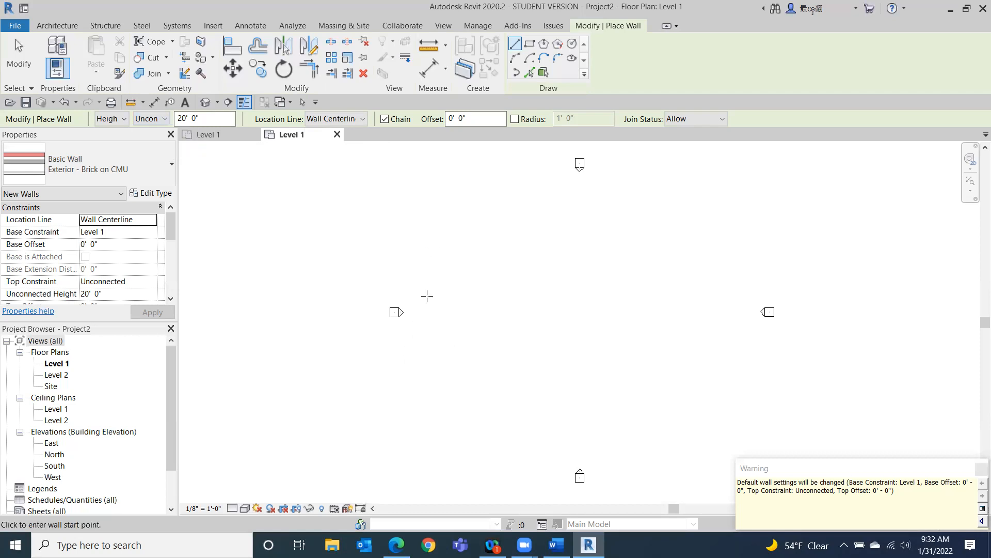
Draw a chain of brick walls: a horizontal wall about 18'-6", a diagonal about 23'-6", a short horizontal and a vertical segment.
{"action": "scroll", "coordinate": [476, 268], "scroll_direction": "up", "scroll_amount": 4}
{"action": "left_click", "coordinate": [401, 262]}
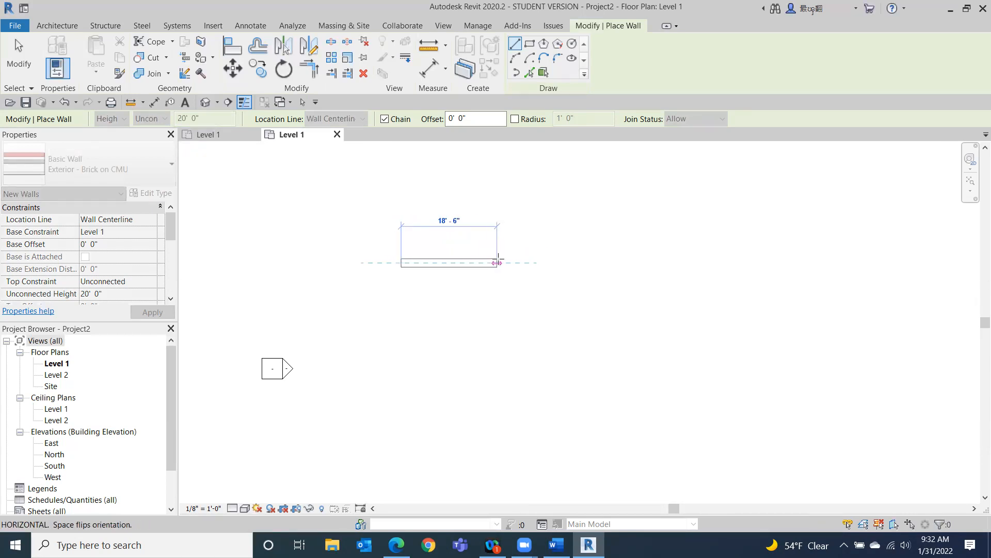
{"action": "left_click", "coordinate": [503, 261]}
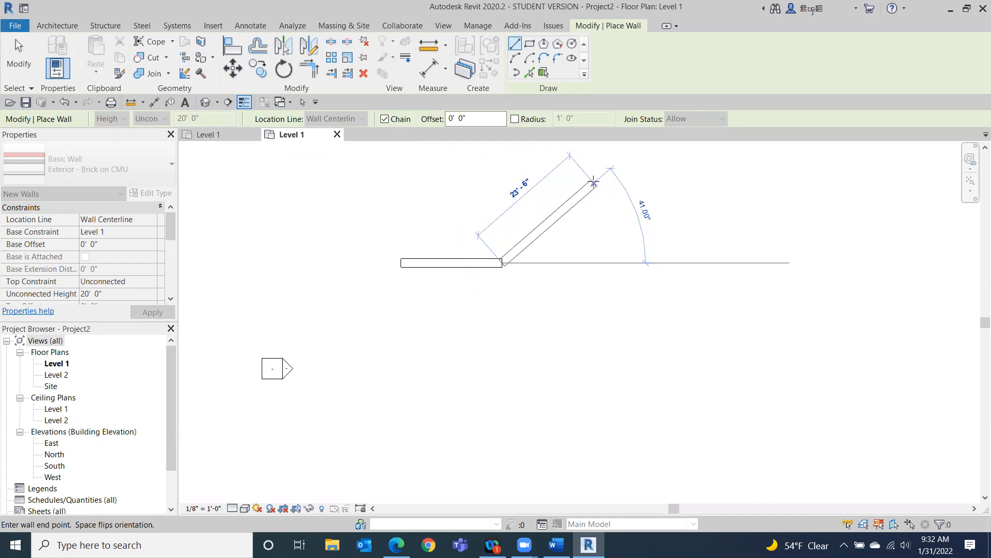
{"action": "left_click", "coordinate": [594, 182]}
{"action": "left_click", "coordinate": [695, 182]}
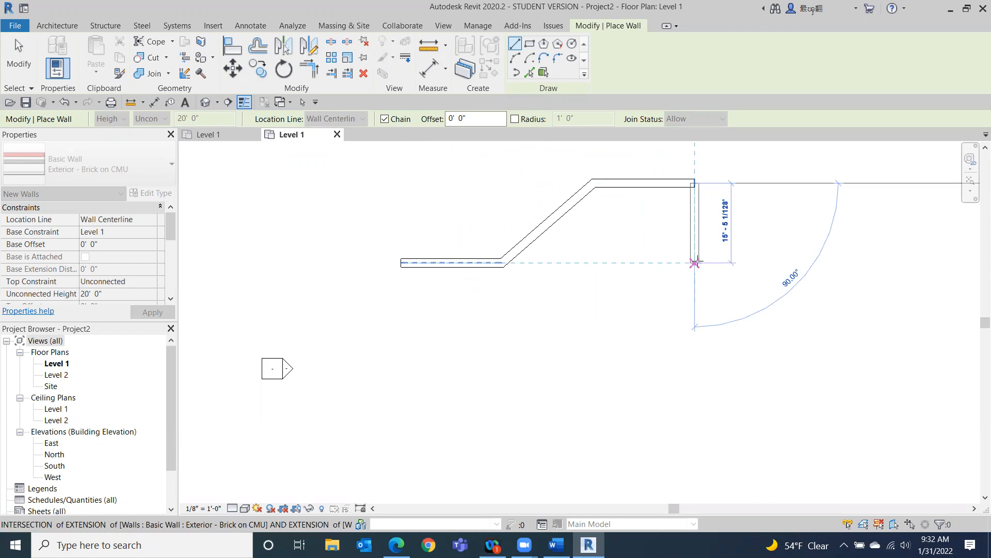
{"action": "left_click", "coordinate": [695, 263]}
Turn off Chain, finish the vertical wall about 19' long, and place two separate sloped walls about 24'-6" and 17' long.
{"action": "left_click", "coordinate": [385, 119]}
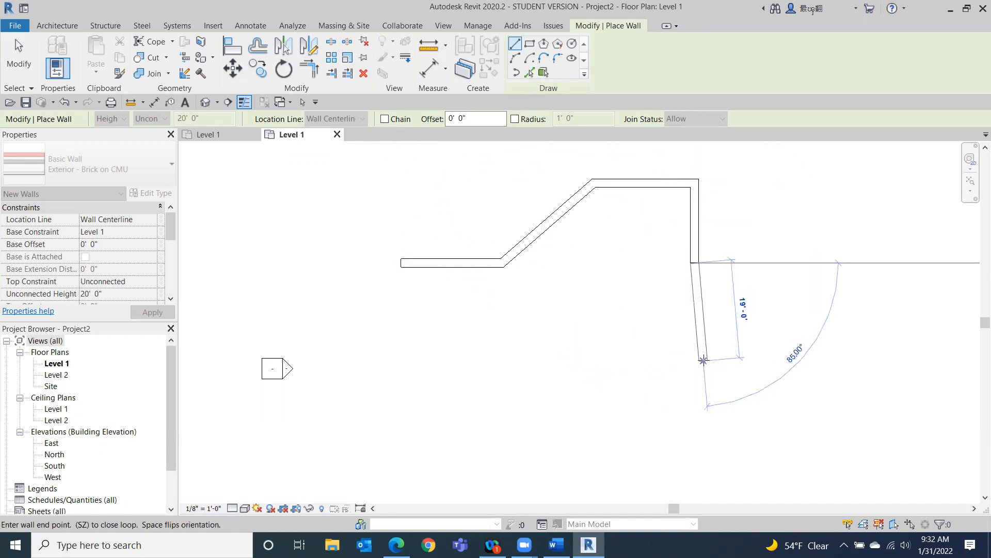
{"action": "left_click", "coordinate": [670, 363]}
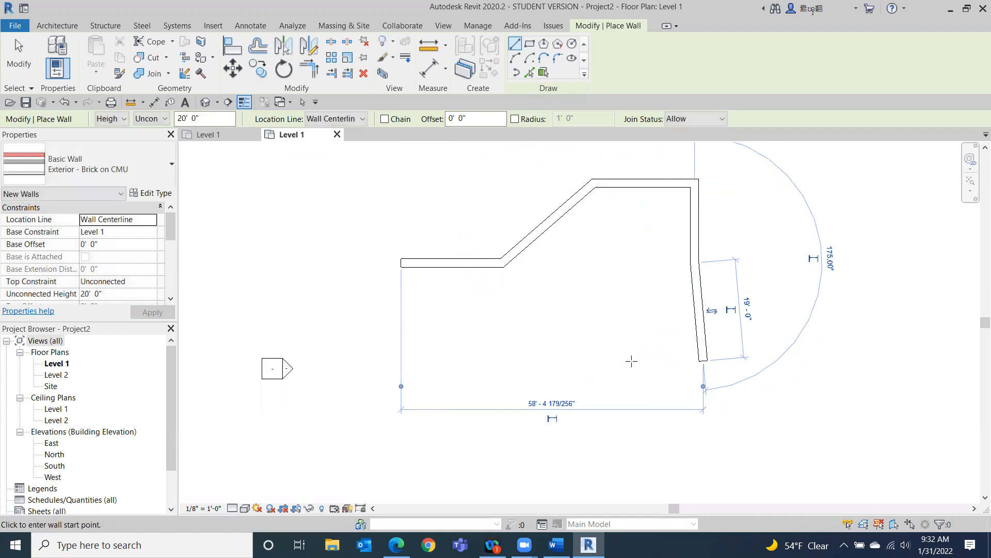
{"action": "left_click", "coordinate": [652, 365]}
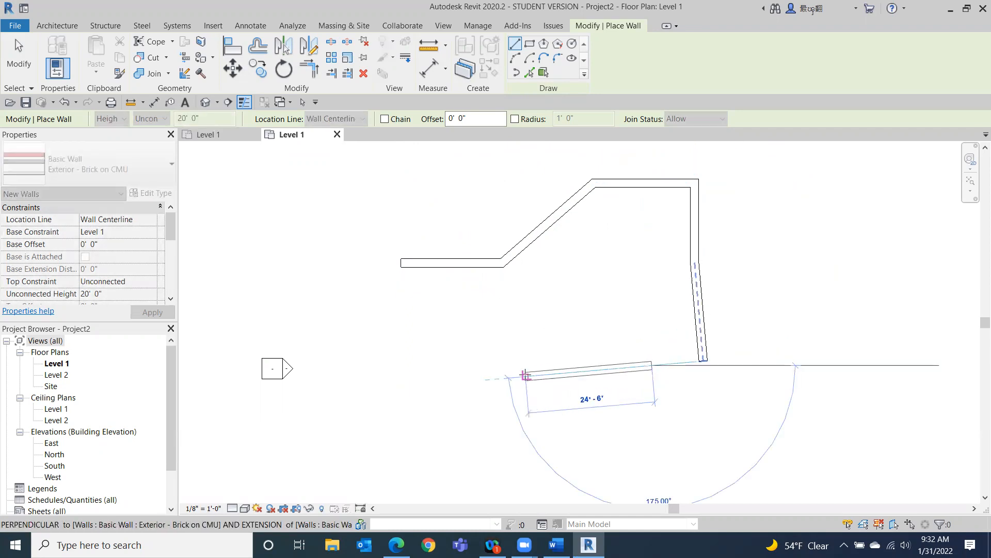
{"action": "left_click", "coordinate": [461, 381]}
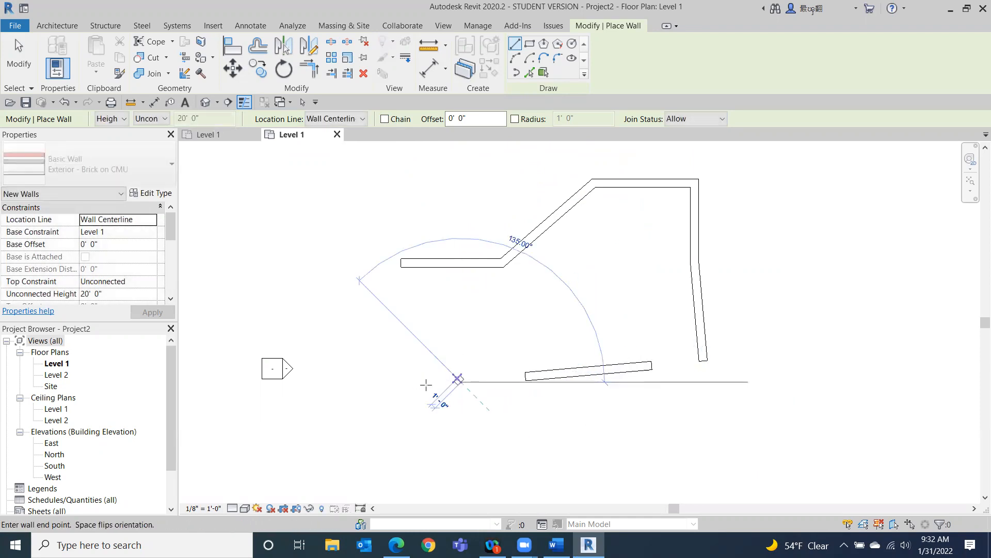
{"action": "left_click", "coordinate": [373, 388]}
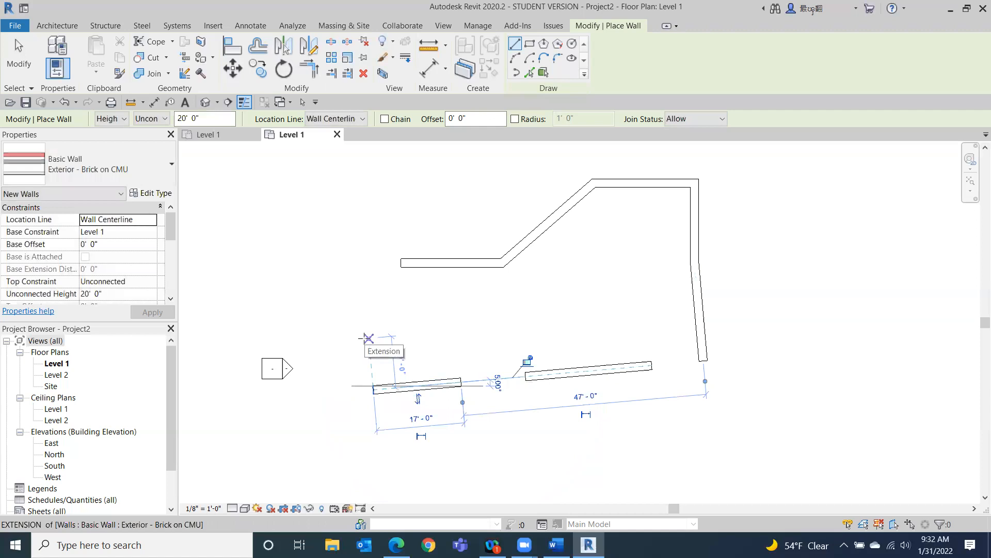
Turn Chain back on and draw a single sloped wall near the lower right, ending the chain.
{"action": "left_click", "coordinate": [384, 119]}
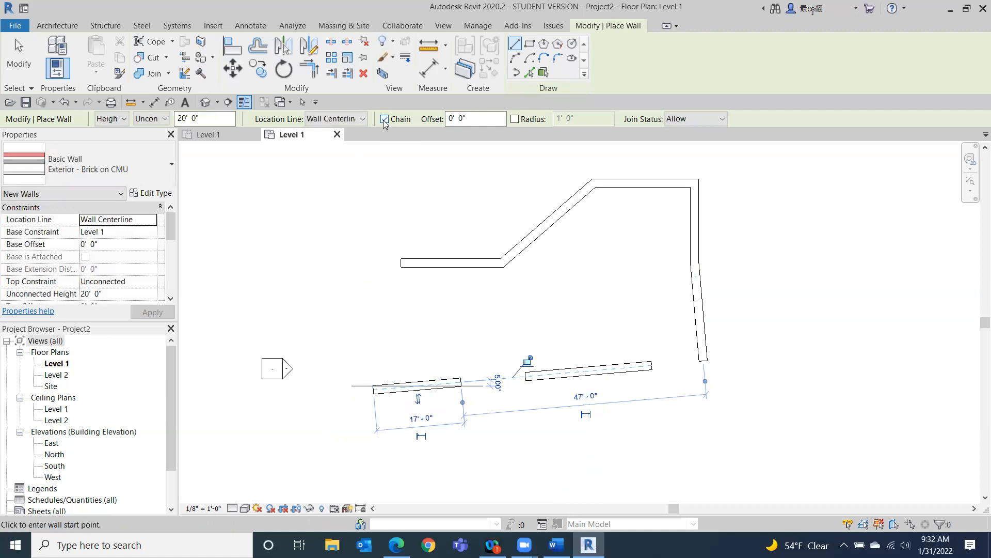
{"action": "left_click", "coordinate": [874, 416]}
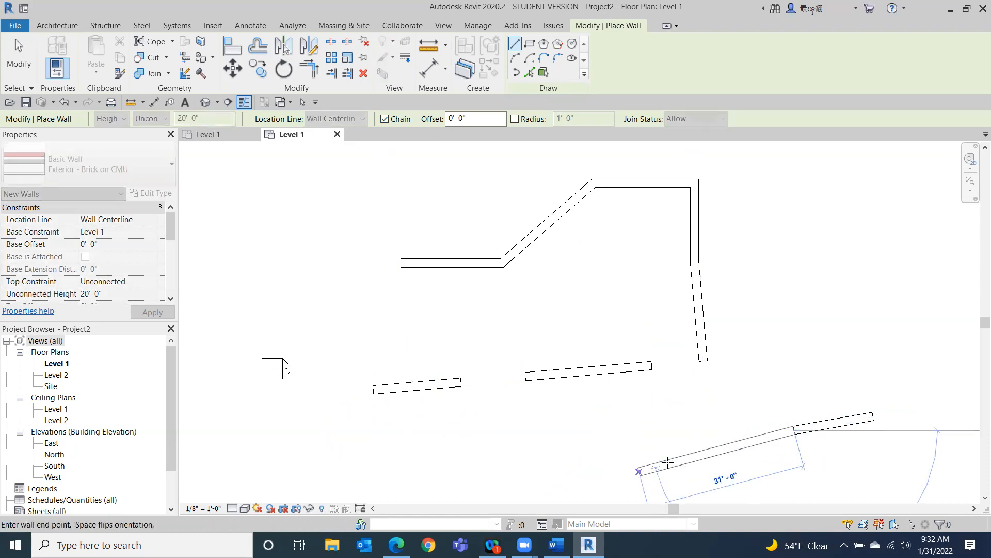
{"action": "key", "text": "Escape"}
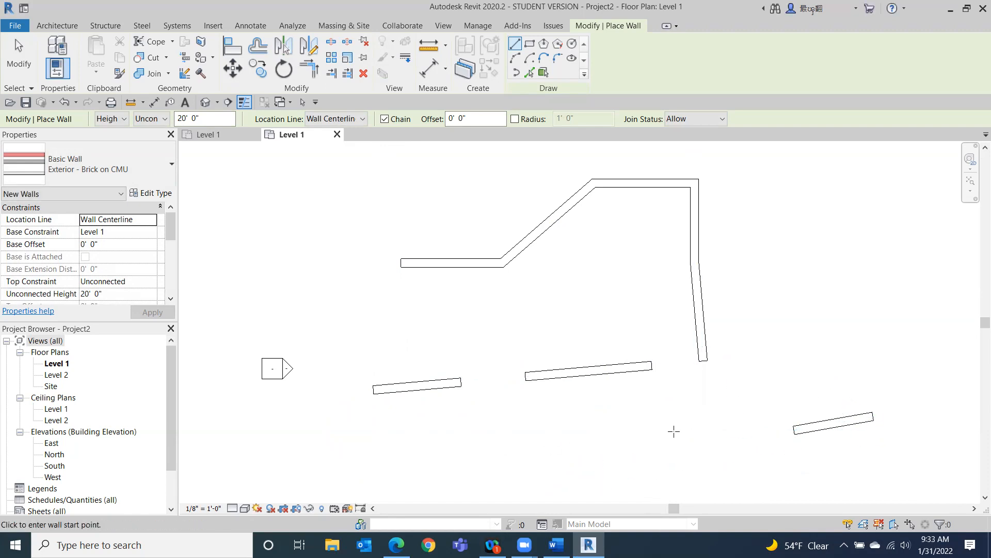
Draw a two-segment chained wall along the bottom of the plan and exit the Wall tool.
{"action": "left_click", "coordinate": [644, 444]}
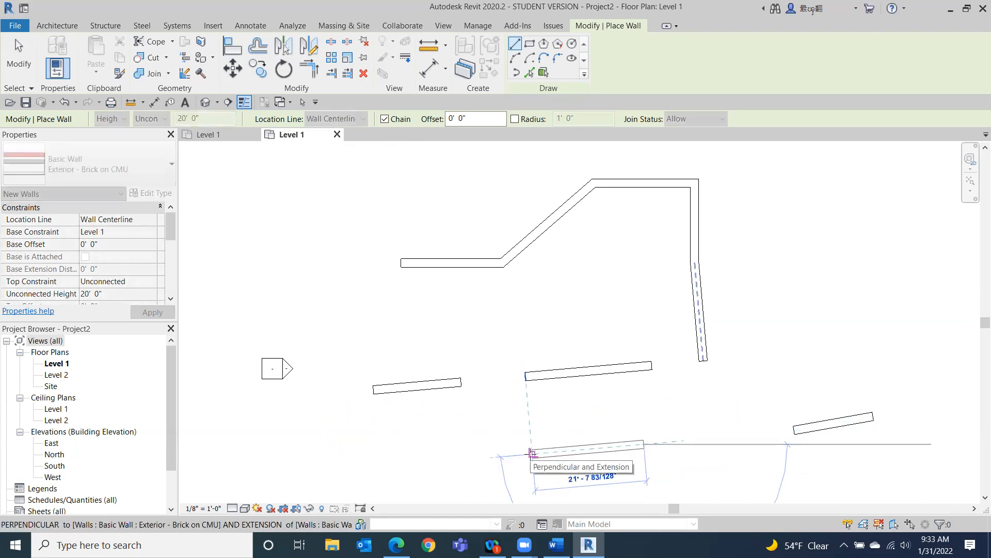
{"action": "left_click", "coordinate": [532, 453]}
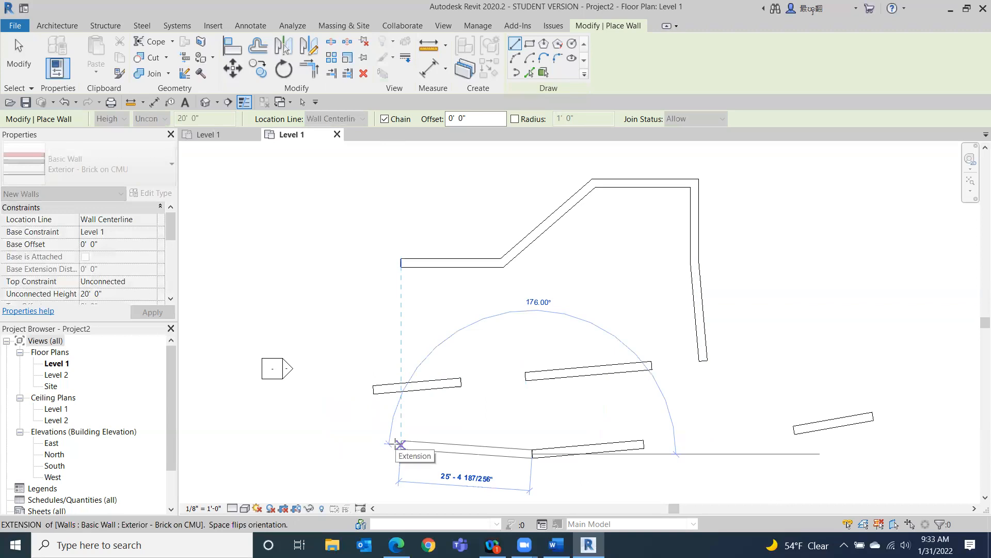
{"action": "left_click", "coordinate": [401, 444]}
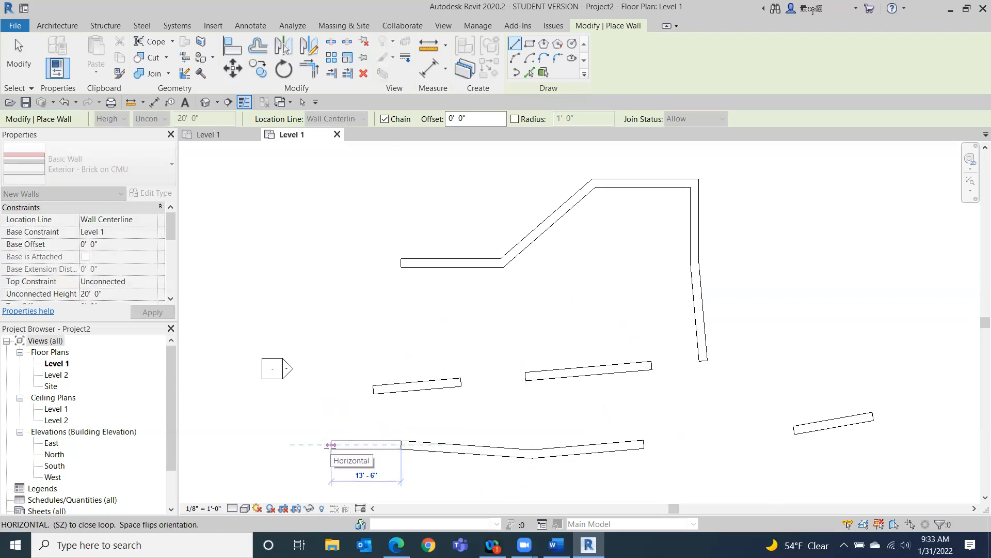
{"action": "key", "text": "Escape"}
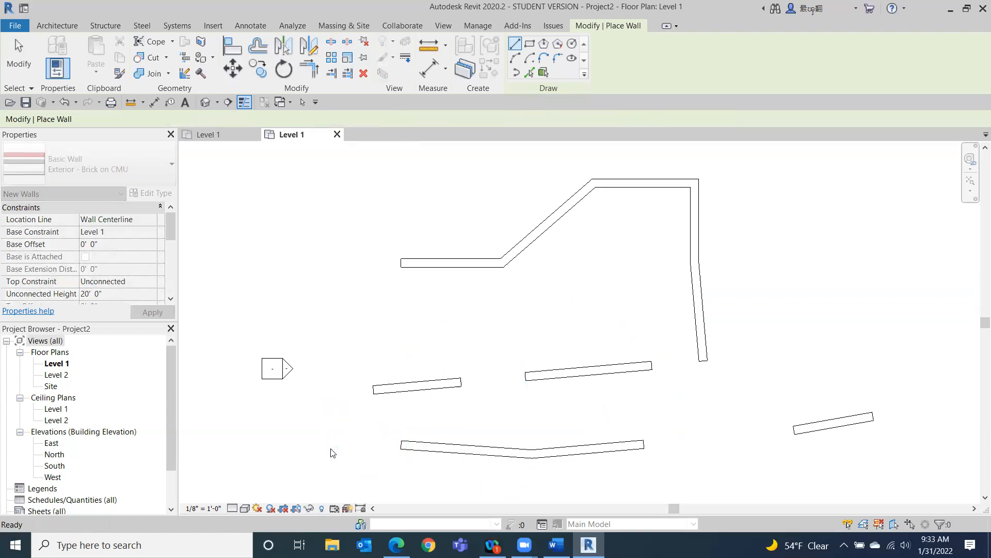
{"action": "key", "text": "Escape"}
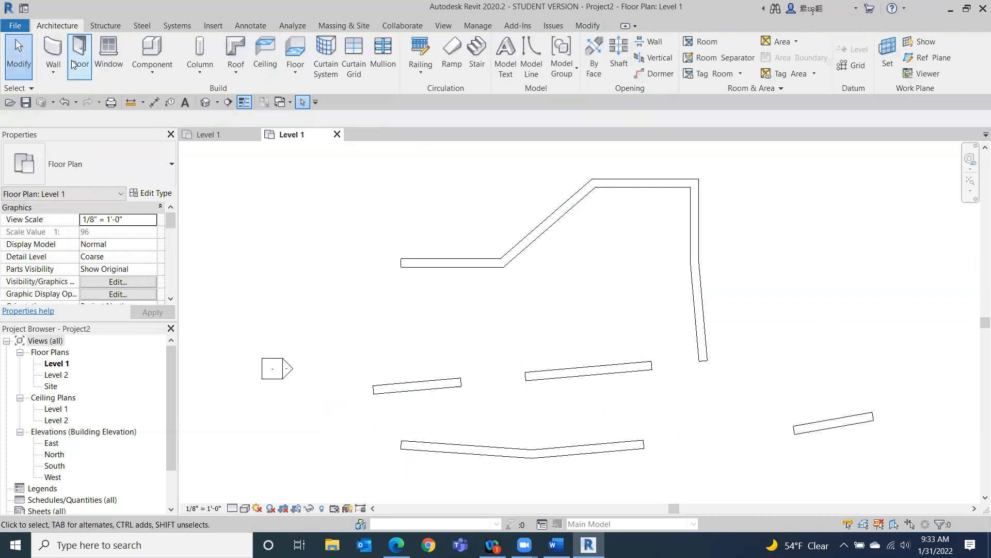
Restart the Wall tool, draw one diagonal wall at the upper right, and exit the tool.
{"action": "left_click", "coordinate": [55, 50]}
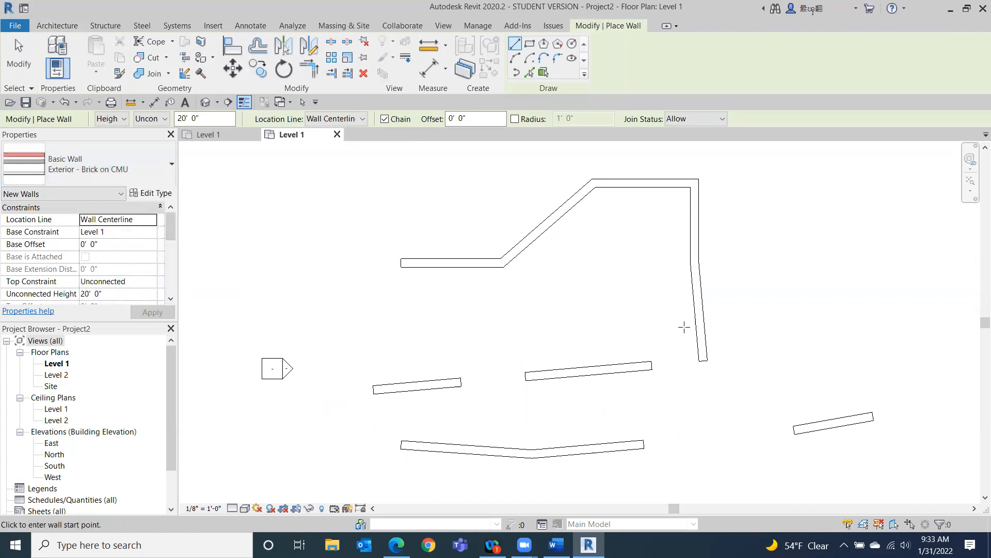
{"action": "left_click", "coordinate": [863, 203]}
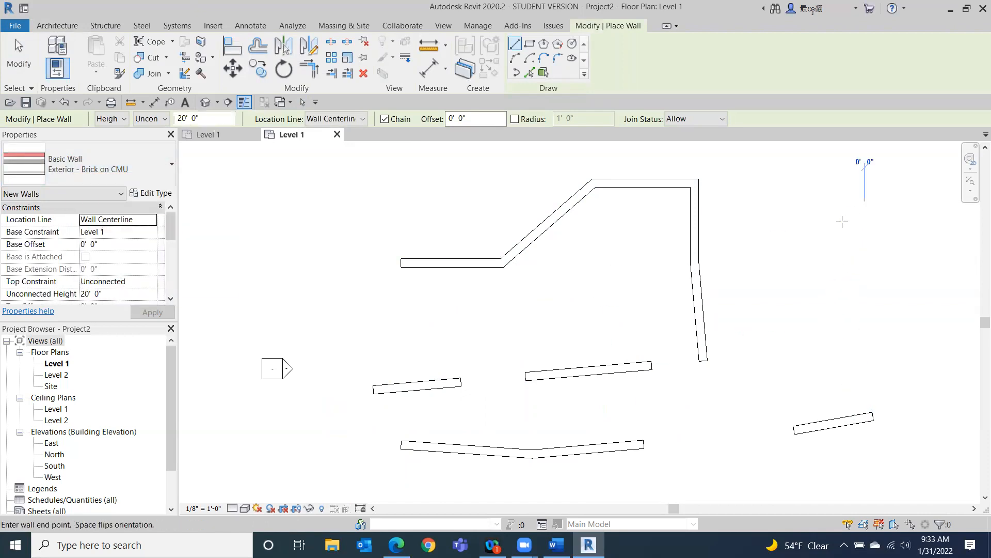
{"action": "left_click", "coordinate": [798, 294]}
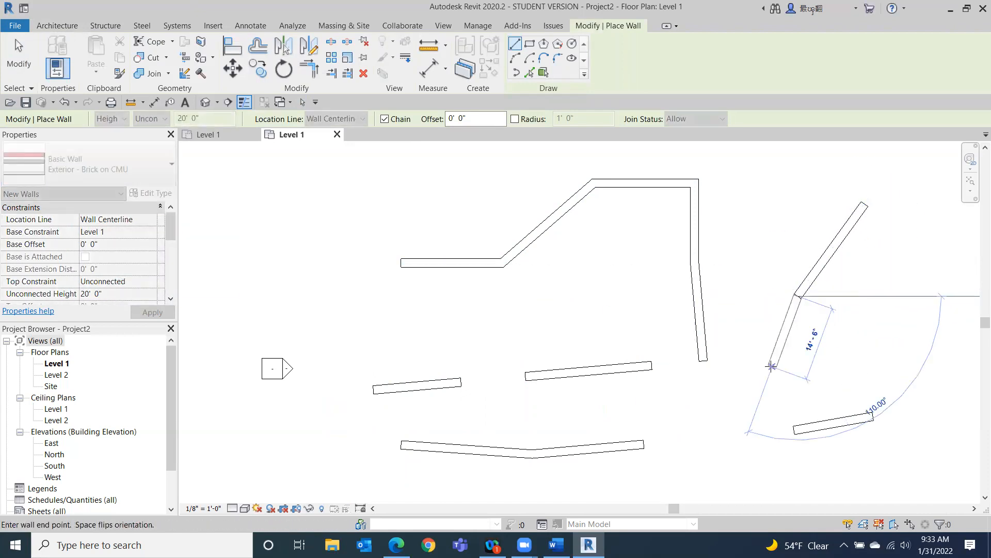
{"action": "left_click", "coordinate": [19, 66]}
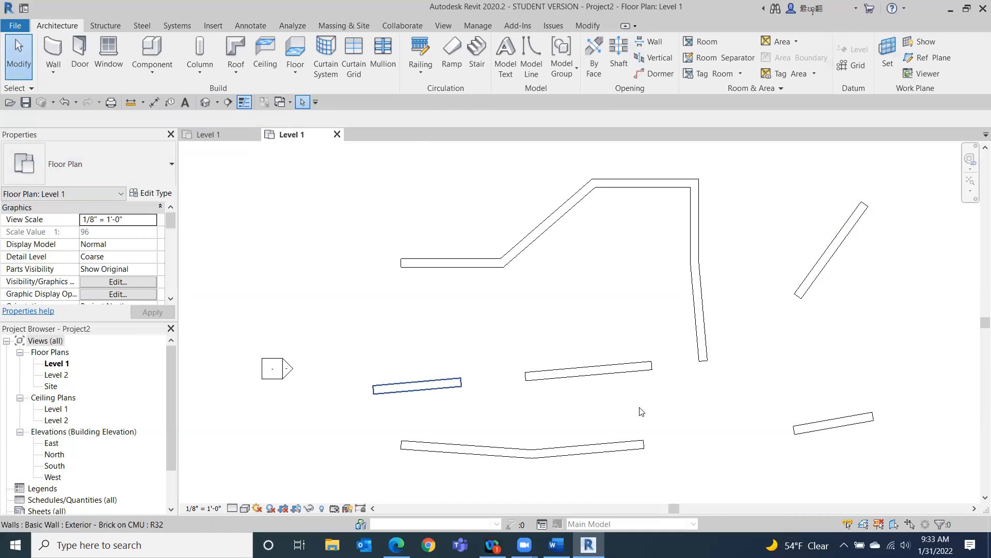
{"action": "left_click", "coordinate": [54, 49]}
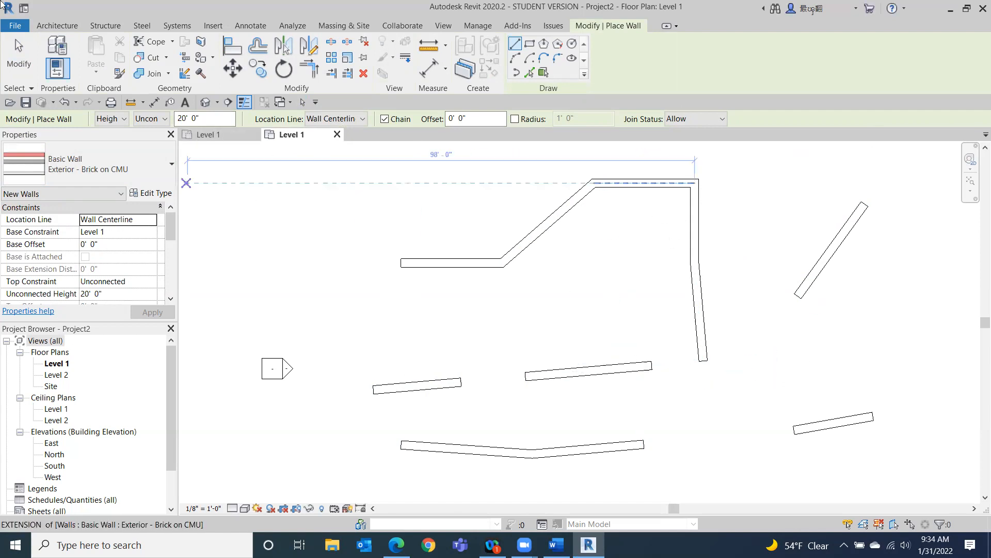
{"action": "left_click", "coordinate": [23, 70]}
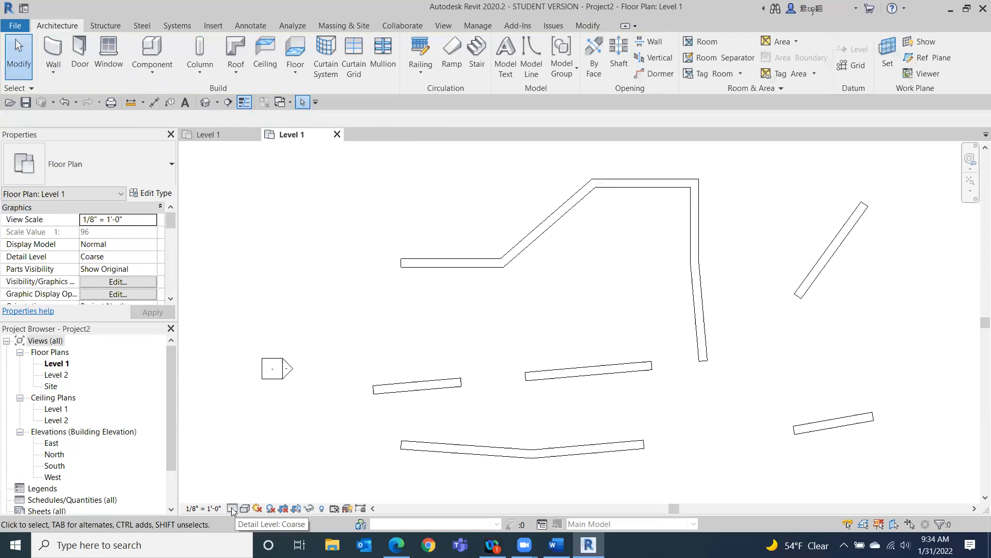
Zoom in on the upper wall and switch the view's detail level to Medium and then Fine.
{"action": "scroll", "coordinate": [471, 277], "scroll_direction": "up", "scroll_amount": 3}
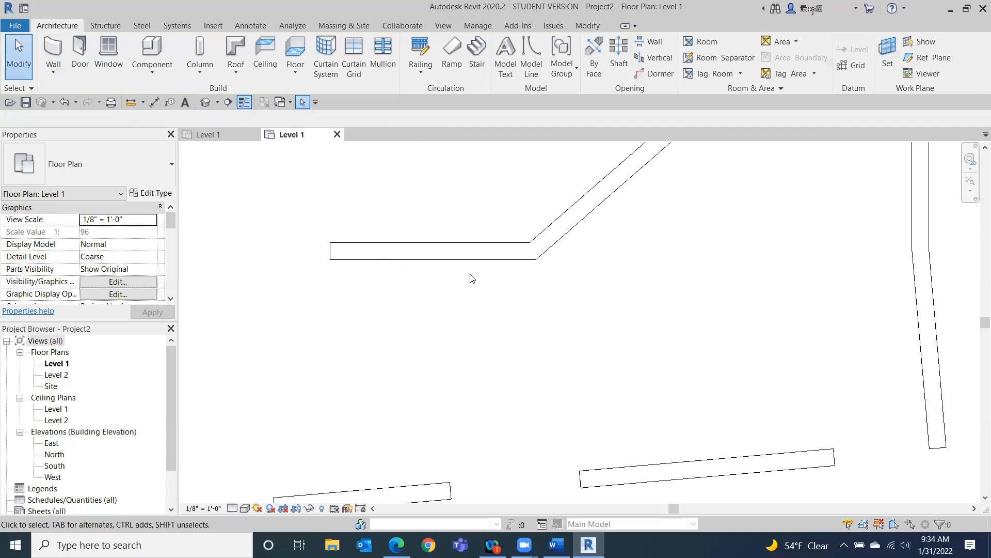
{"action": "scroll", "coordinate": [459, 273], "scroll_direction": "up", "scroll_amount": 2}
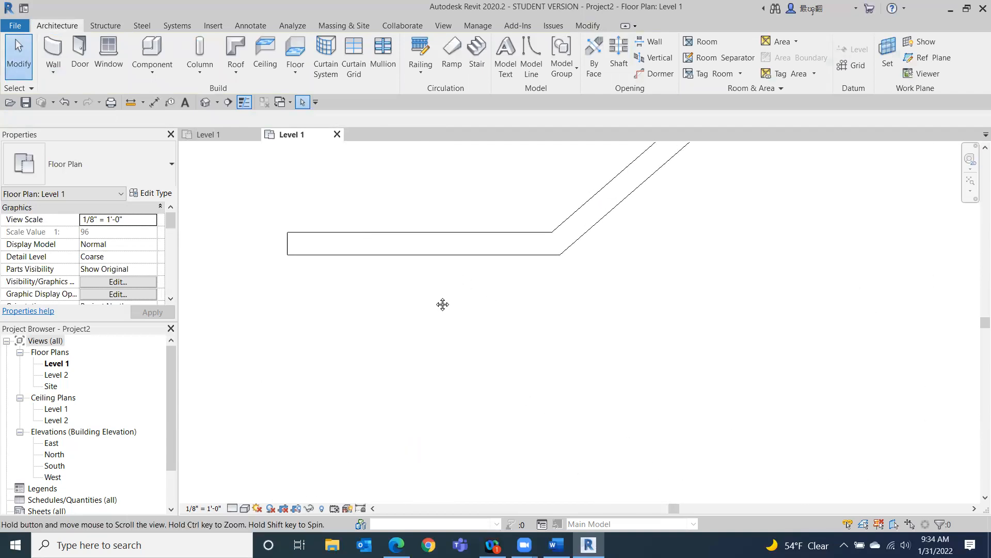
{"action": "left_click", "coordinate": [232, 508]}
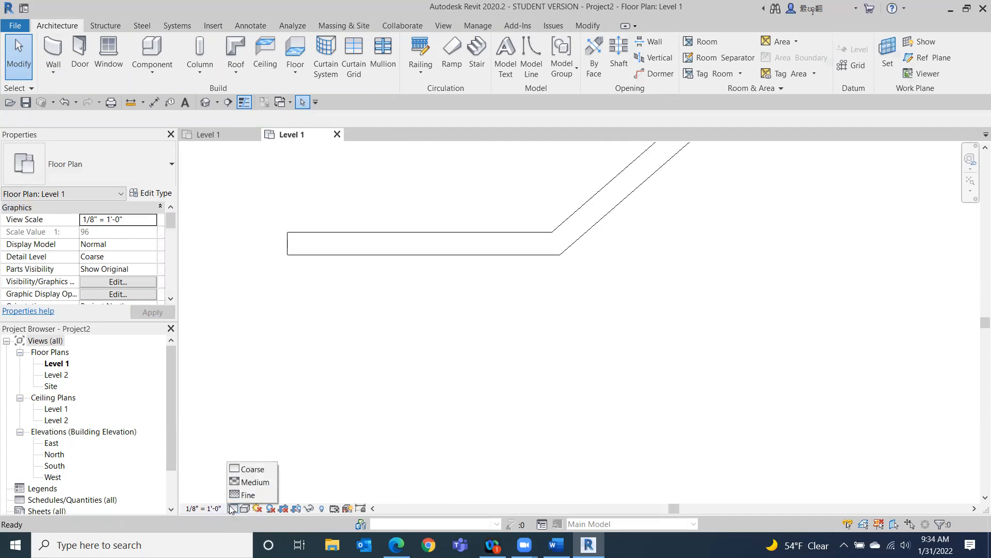
{"action": "left_click", "coordinate": [242, 482]}
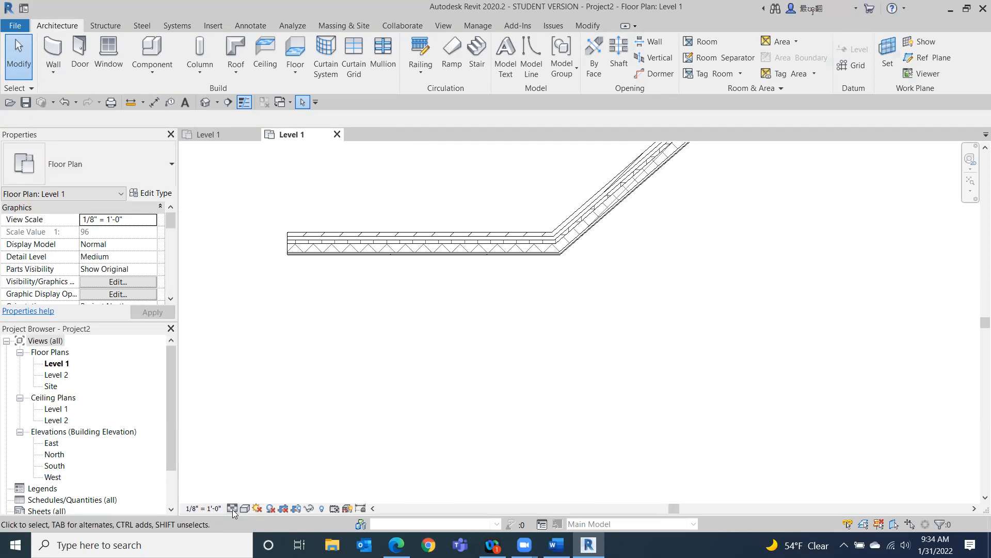
{"action": "left_click", "coordinate": [232, 508]}
{"action": "left_click", "coordinate": [241, 493]}
{"action": "scroll", "coordinate": [474, 256], "scroll_direction": "up", "scroll_amount": 2}
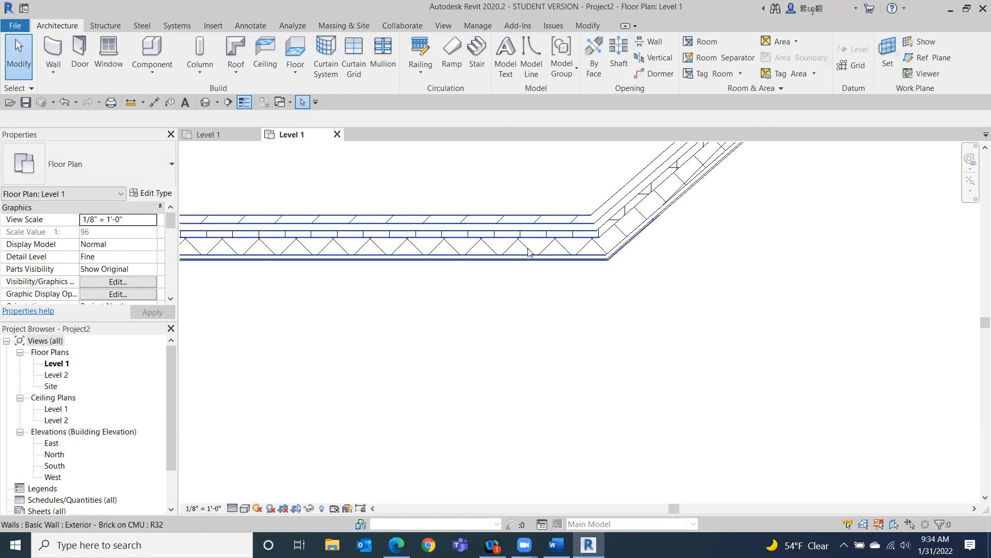
{"action": "scroll", "coordinate": [493, 222], "scroll_direction": "down", "scroll_amount": 1}
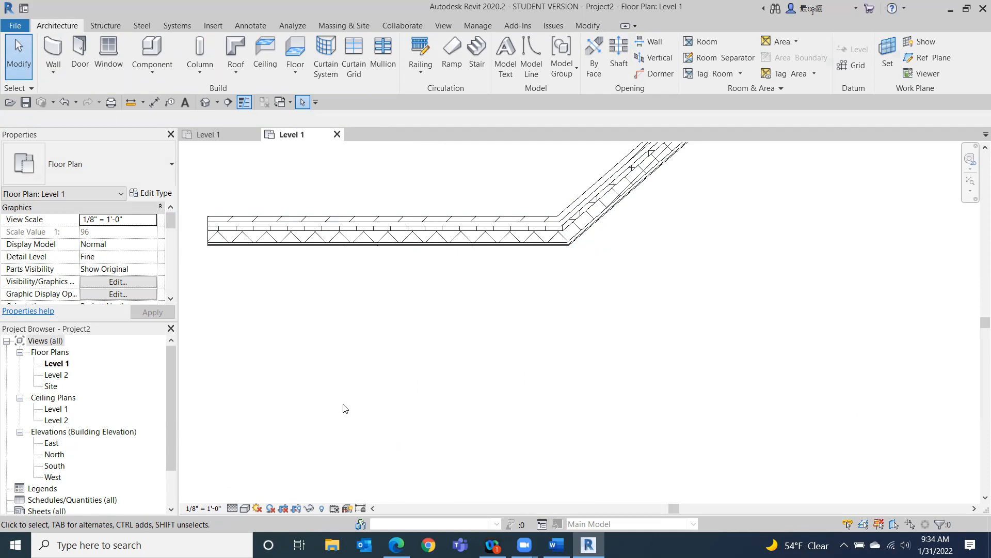
Toggle the detail level between Coarse and Fine, finishing at Coarse.
{"action": "left_click", "coordinate": [232, 508]}
{"action": "left_click", "coordinate": [232, 468]}
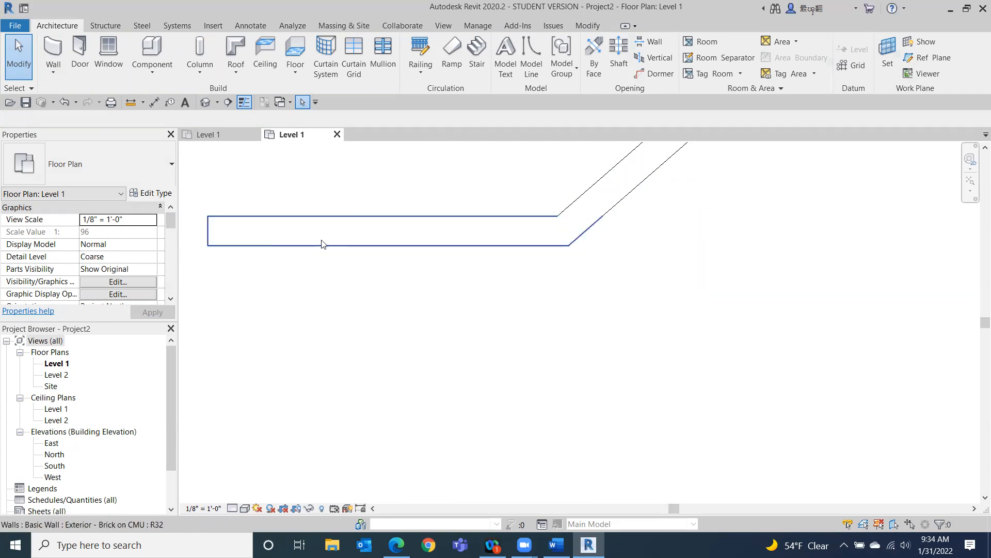
{"action": "left_click", "coordinate": [232, 508]}
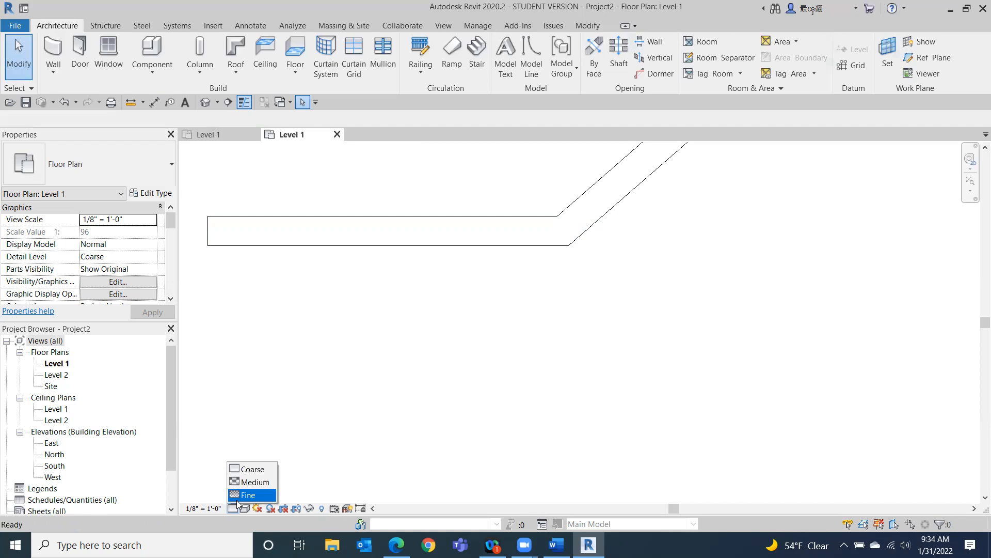
{"action": "left_click", "coordinate": [243, 496]}
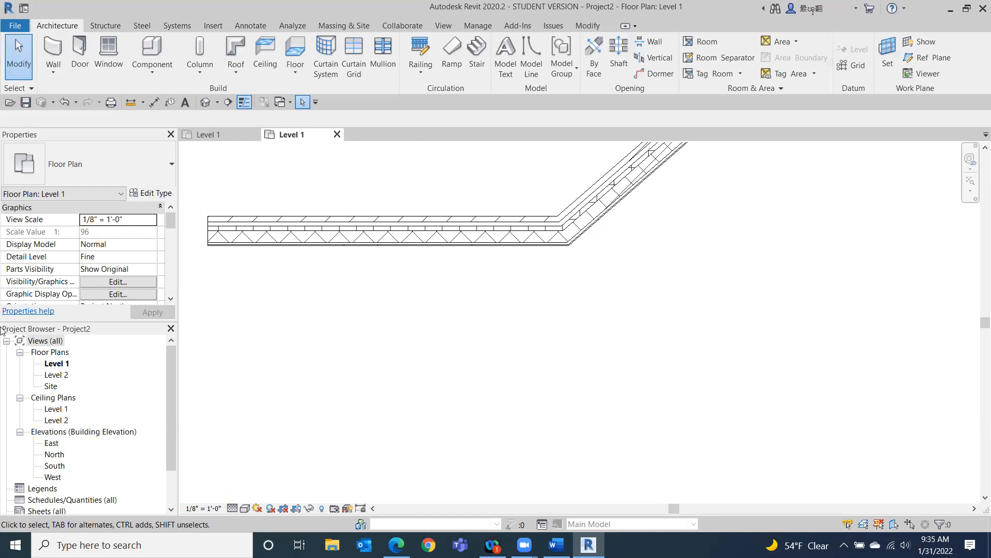
{"action": "left_click", "coordinate": [232, 509]}
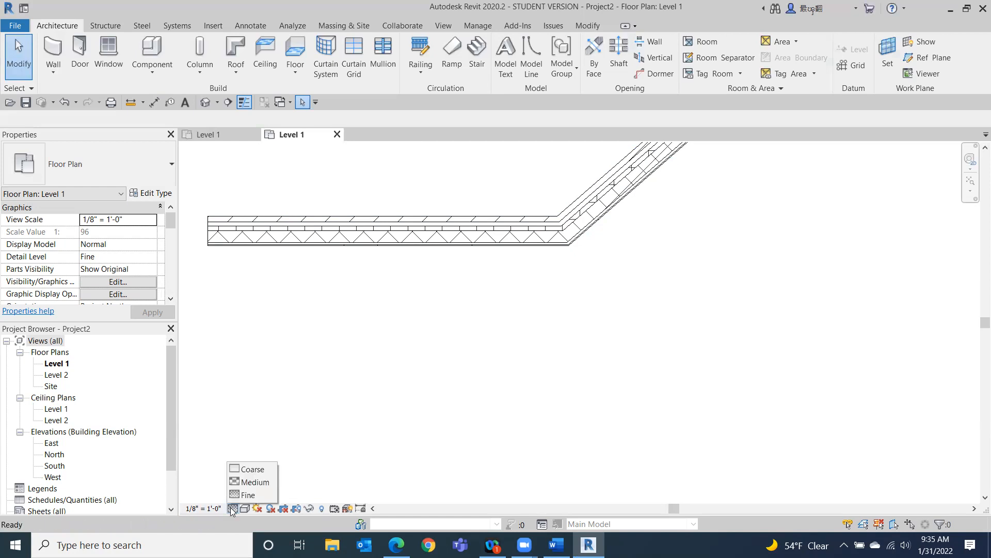
{"action": "left_click", "coordinate": [243, 468]}
Turn Thin Lines off to compare wall line weights, then turn Thin Lines back on.
{"action": "scroll", "coordinate": [398, 399], "scroll_direction": "down", "scroll_amount": 2}
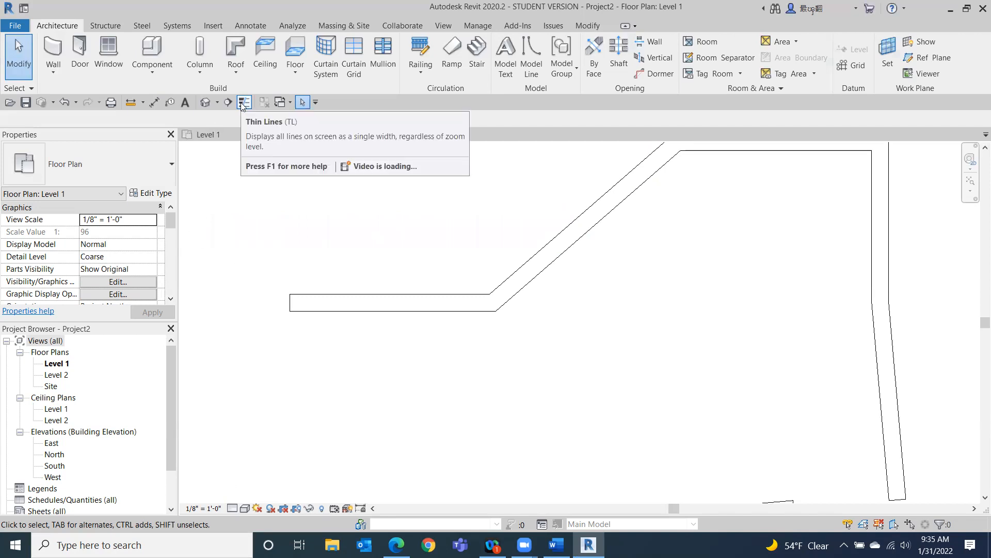
{"action": "scroll", "coordinate": [293, 321], "scroll_direction": "up", "scroll_amount": 5}
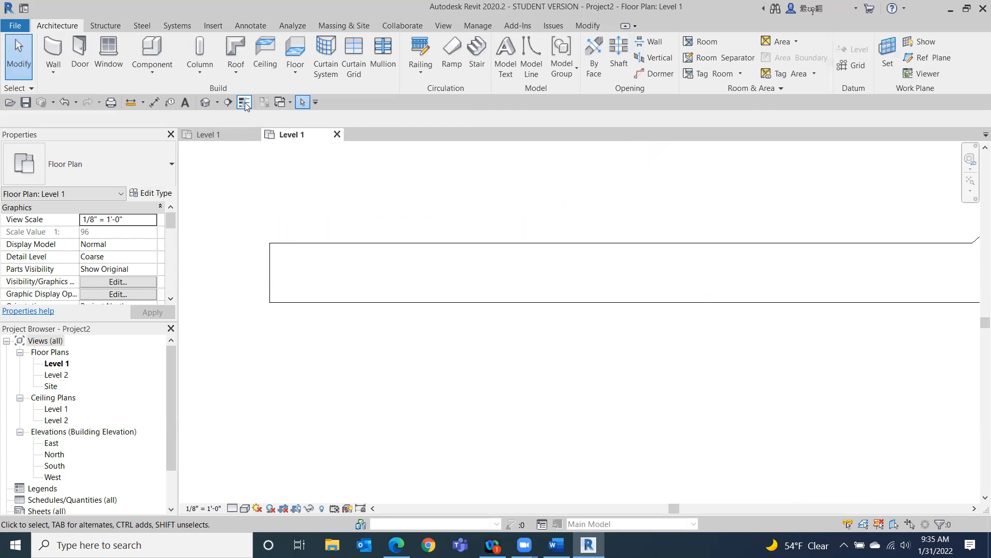
{"action": "left_click", "coordinate": [244, 102]}
{"action": "scroll", "coordinate": [815, 367], "scroll_direction": "down", "scroll_amount": 1}
{"action": "scroll", "coordinate": [815, 368], "scroll_direction": "down", "scroll_amount": 5}
{"action": "mouse_move", "coordinate": [508, 395]}
{"action": "middle_mouse_down"}
{"action": "mouse_move", "coordinate": [339, 392]}
{"action": "mouse_move", "coordinate": [223, 335]}
{"action": "middle_mouse_up"}
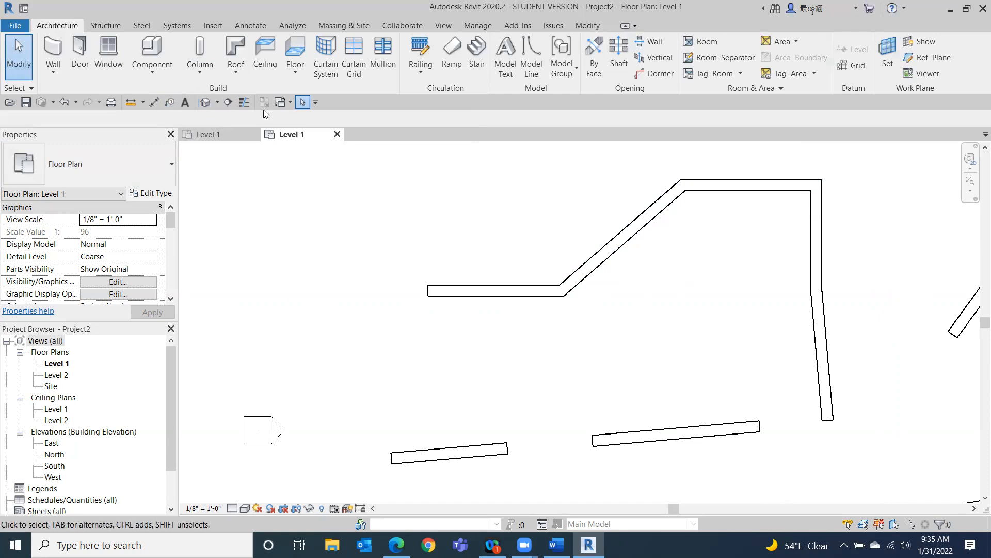
{"action": "left_click", "coordinate": [243, 103]}
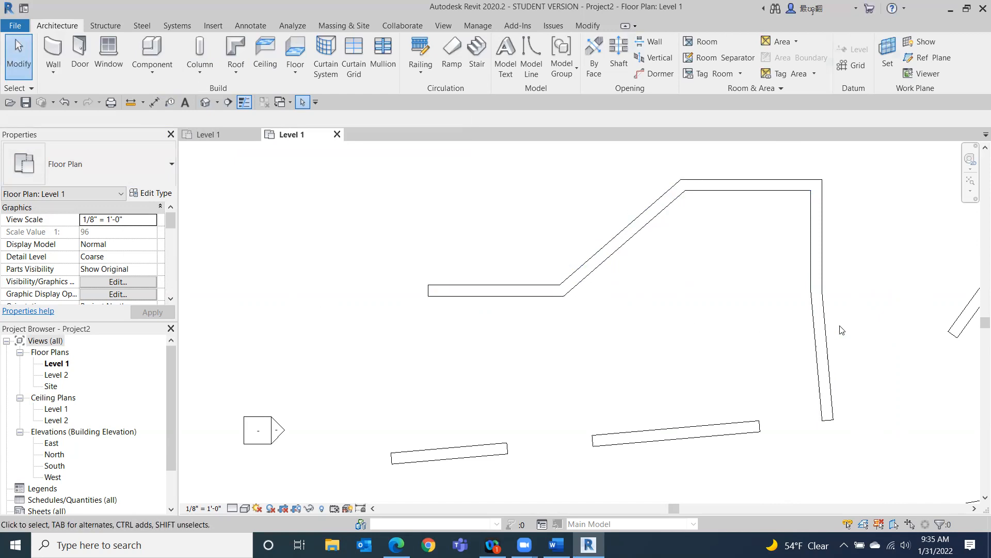
Open the default 3D view and orbit it to a front view of the walls.
{"action": "scroll", "coordinate": [831, 319], "scroll_direction": "down", "scroll_amount": 3}
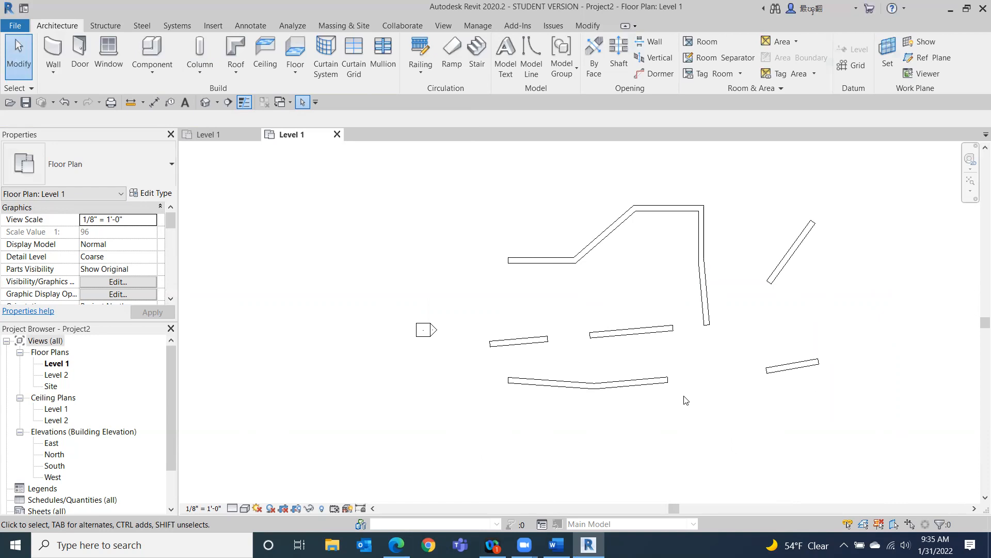
{"action": "left_click", "coordinate": [205, 102]}
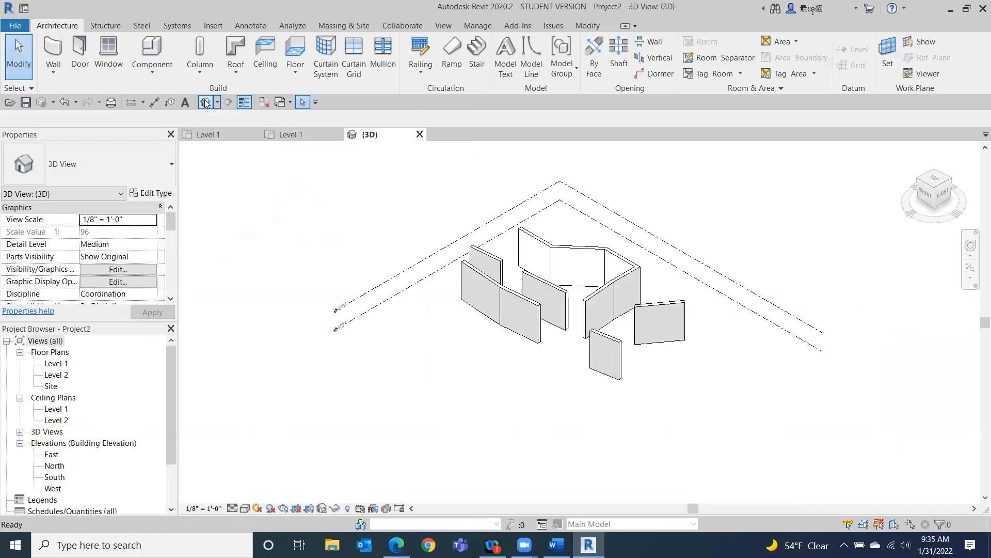
{"action": "mouse_move", "coordinate": [932, 206]}
{"action": "left_mouse_down"}
{"action": "mouse_move", "coordinate": [720, 228]}
{"action": "mouse_move", "coordinate": [250, 215]}
{"action": "mouse_move", "coordinate": [263, 232]}
{"action": "mouse_move", "coordinate": [569, 249]}
{"action": "mouse_move", "coordinate": [774, 217]}
{"action": "mouse_move", "coordinate": [876, 230]}
{"action": "mouse_move", "coordinate": [218, 266]}
{"action": "mouse_move", "coordinate": [340, 288]}
{"action": "mouse_move", "coordinate": [308, 299]}
{"action": "mouse_move", "coordinate": [288, 326]}
{"action": "mouse_move", "coordinate": [310, 328]}
{"action": "mouse_move", "coordinate": [304, 350]}
{"action": "left_mouse_up"}
{"action": "middle_click_drag", "start_coordinate": [303, 350], "coordinate": [295, 244], "text": "shift"}
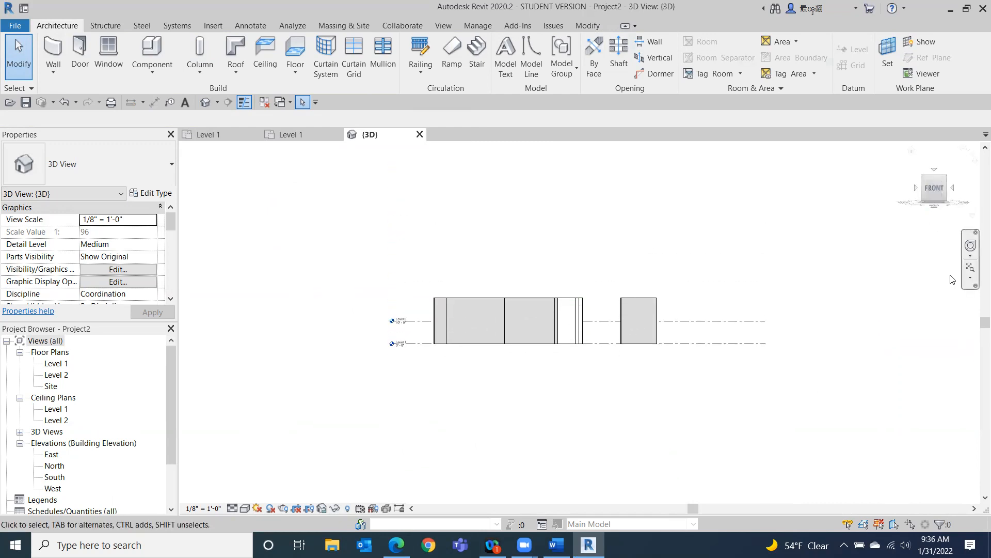
Select the front brick wall and set its unconnected height to 10'.
{"action": "scroll", "coordinate": [666, 326], "scroll_direction": "up", "scroll_amount": 2}
{"action": "scroll", "coordinate": [346, 344], "scroll_direction": "up", "scroll_amount": 1}
{"action": "middle_click_drag", "start_coordinate": [375, 352], "coordinate": [683, 305]}
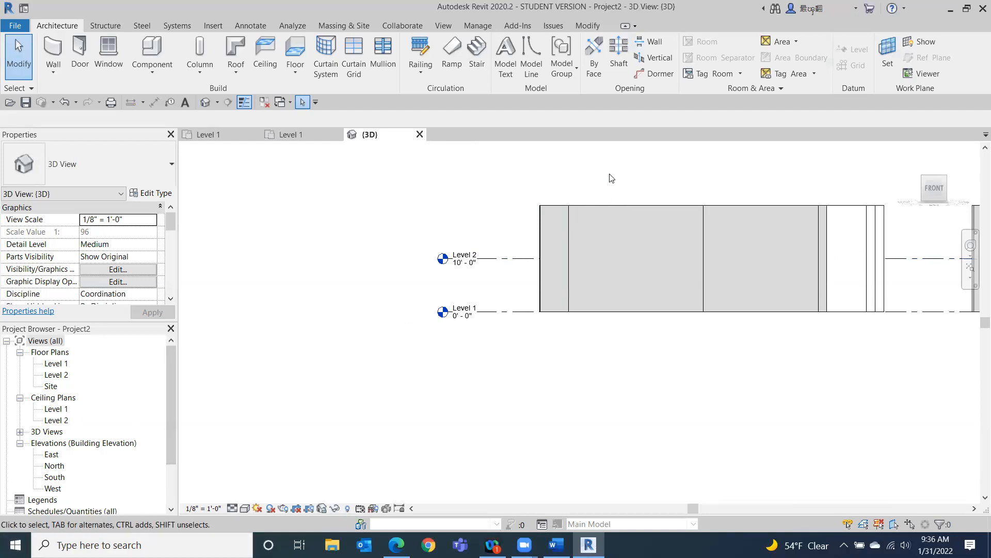
{"action": "left_click", "coordinate": [639, 226]}
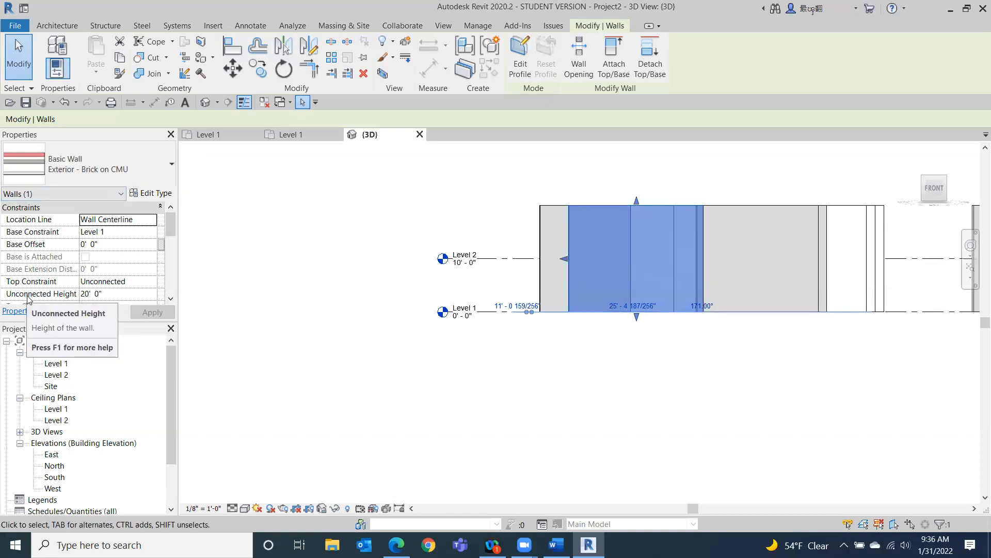
{"action": "left_click", "coordinate": [103, 293]}
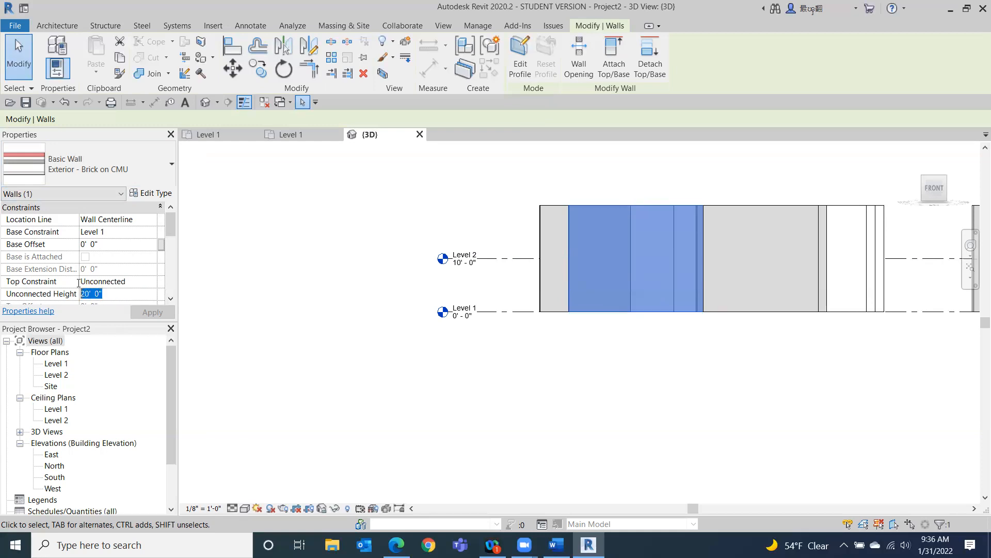
{"action": "type", "text": "10"}
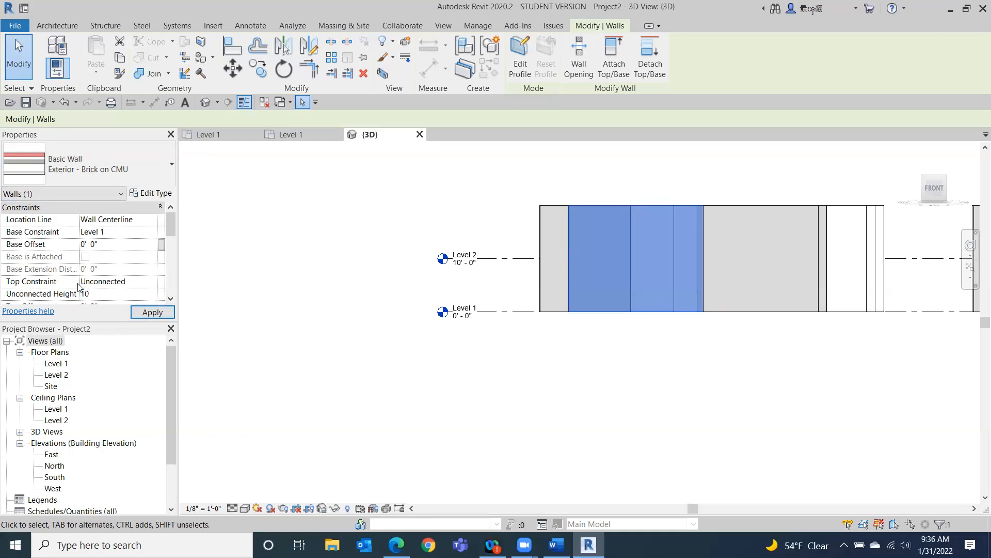
{"action": "key", "text": "Return"}
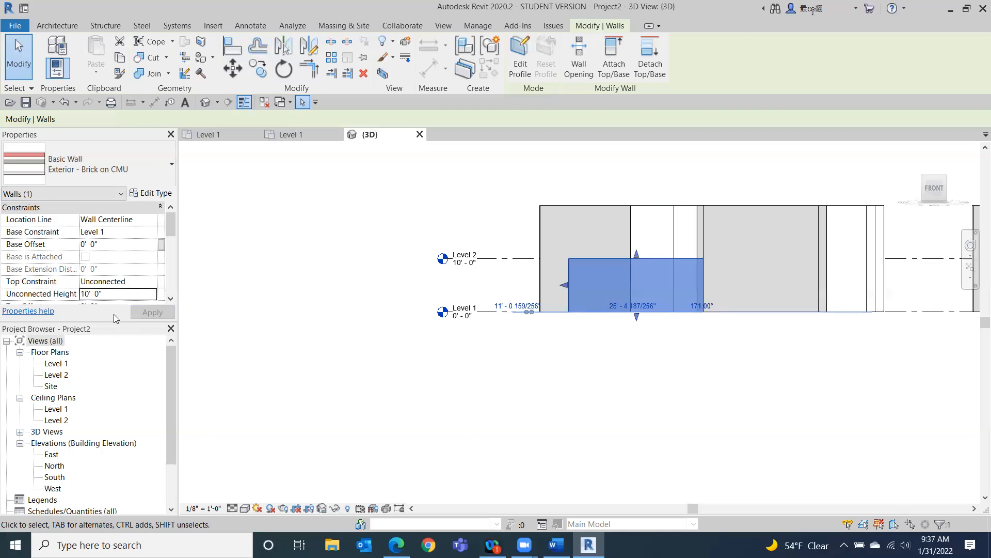
Change the wall's unconnected height to 12' 6".
{"action": "left_click", "coordinate": [111, 294]}
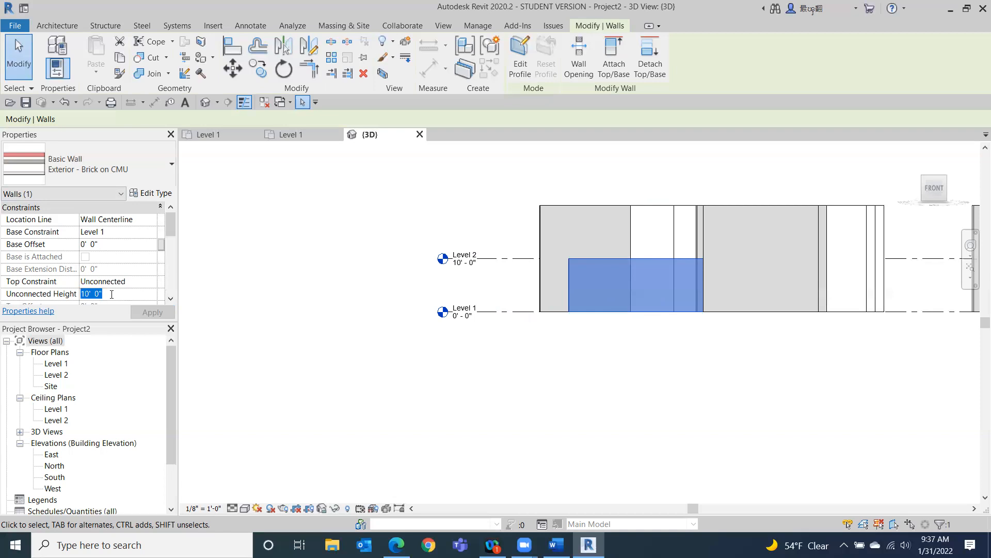
{"action": "type", "text": "12 6"}
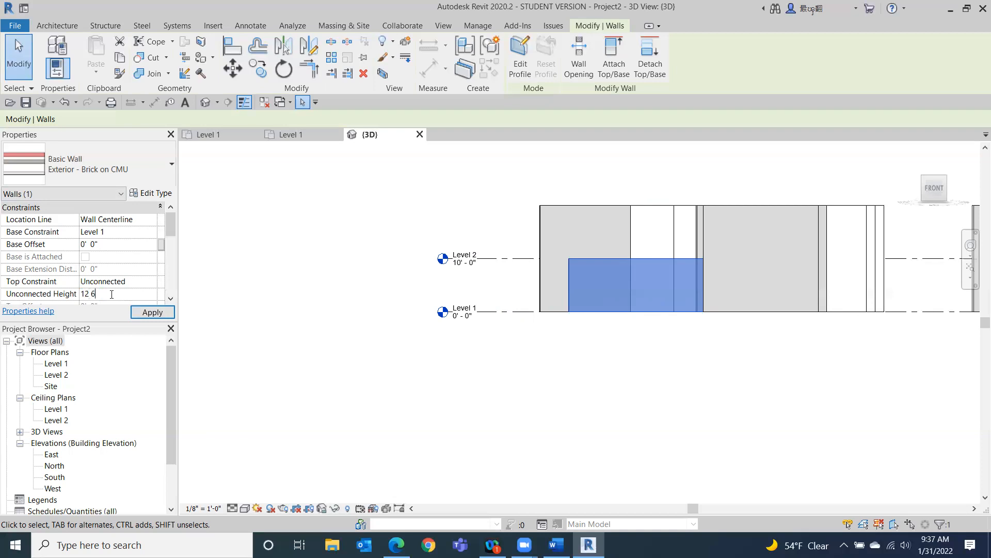
{"action": "key", "text": "Return"}
{"action": "left_click", "coordinate": [314, 449]}
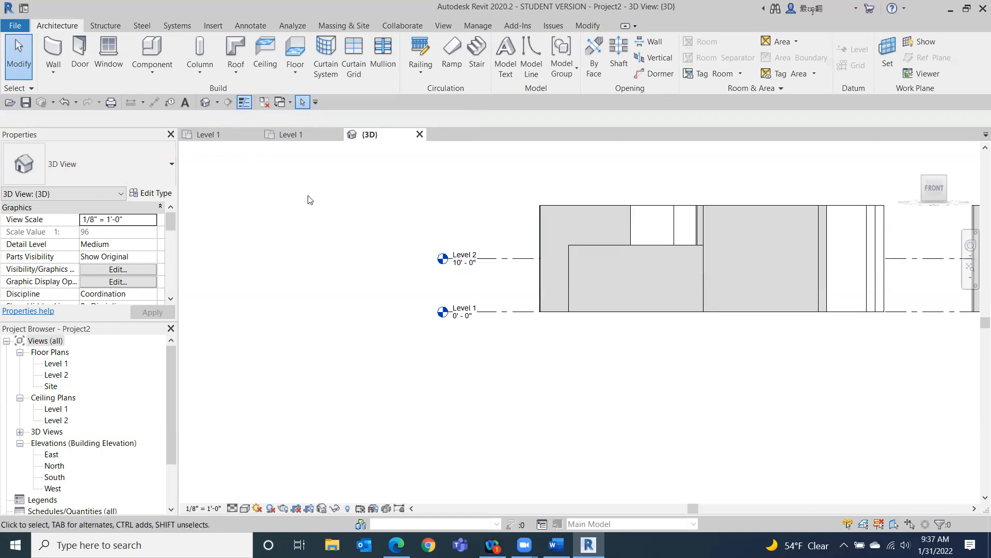
Set the wall's top constraint to Up to level: Level 2 and apply it.
{"action": "left_click", "coordinate": [597, 287]}
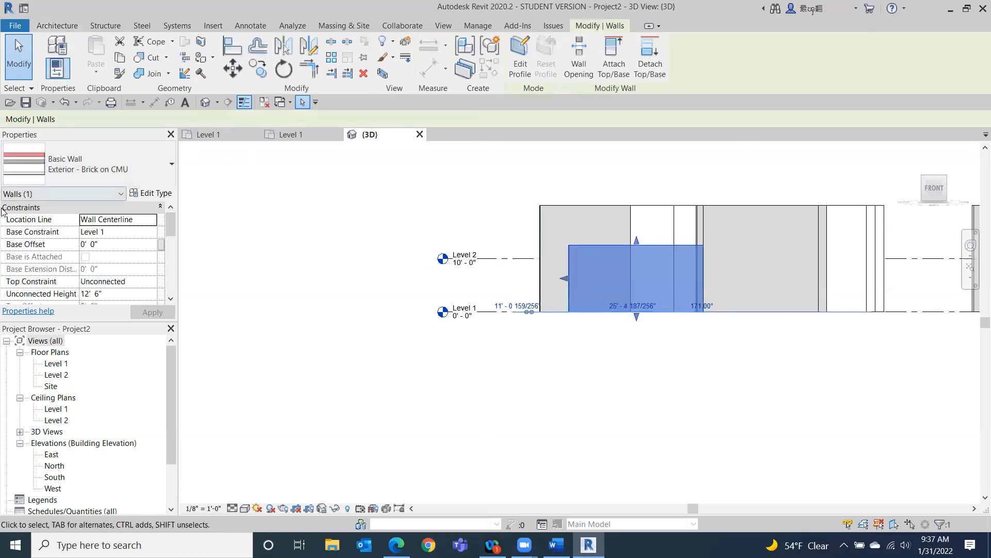
{"action": "left_click", "coordinate": [150, 282]}
{"action": "left_click", "coordinate": [153, 283]}
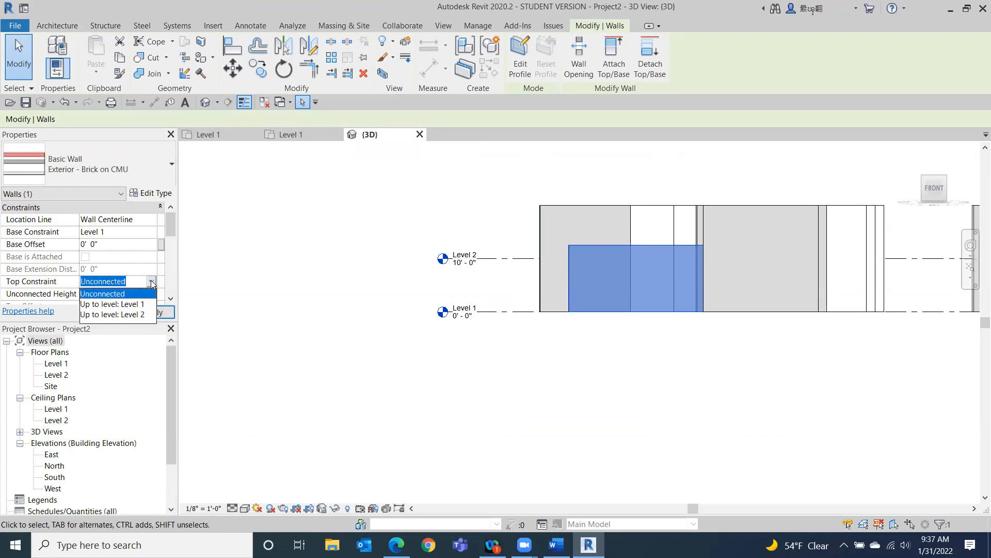
{"action": "left_click", "coordinate": [118, 315]}
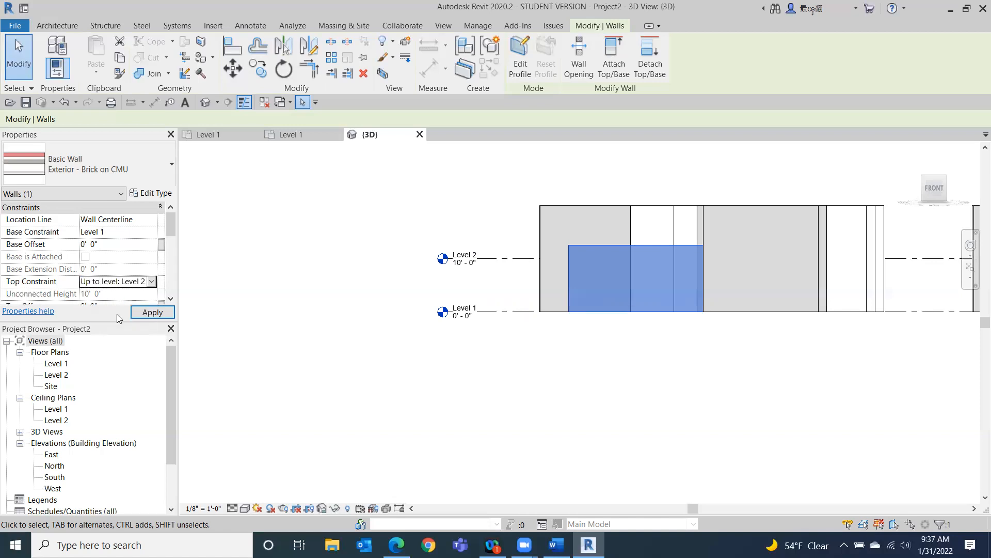
{"action": "left_click", "coordinate": [153, 313]}
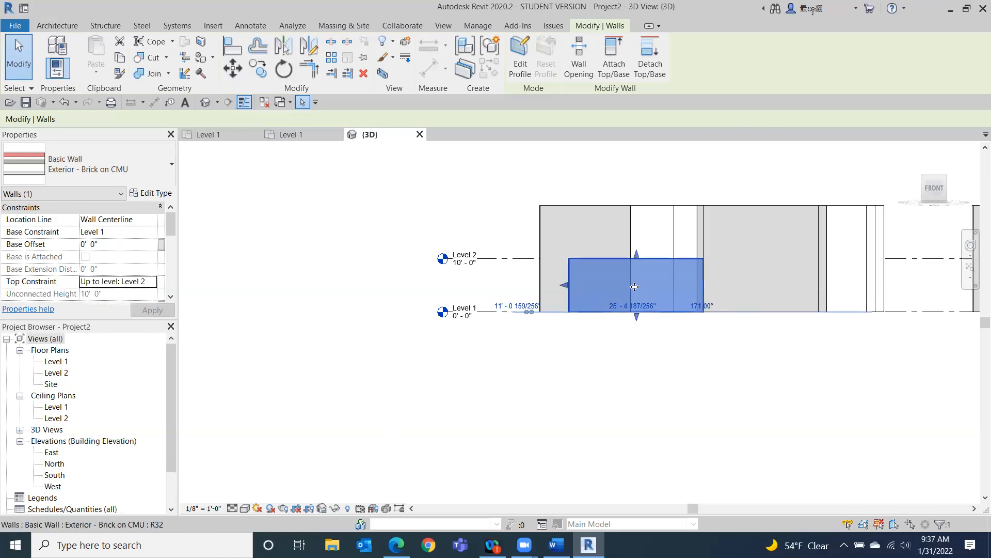
{"action": "left_click", "coordinate": [303, 194]}
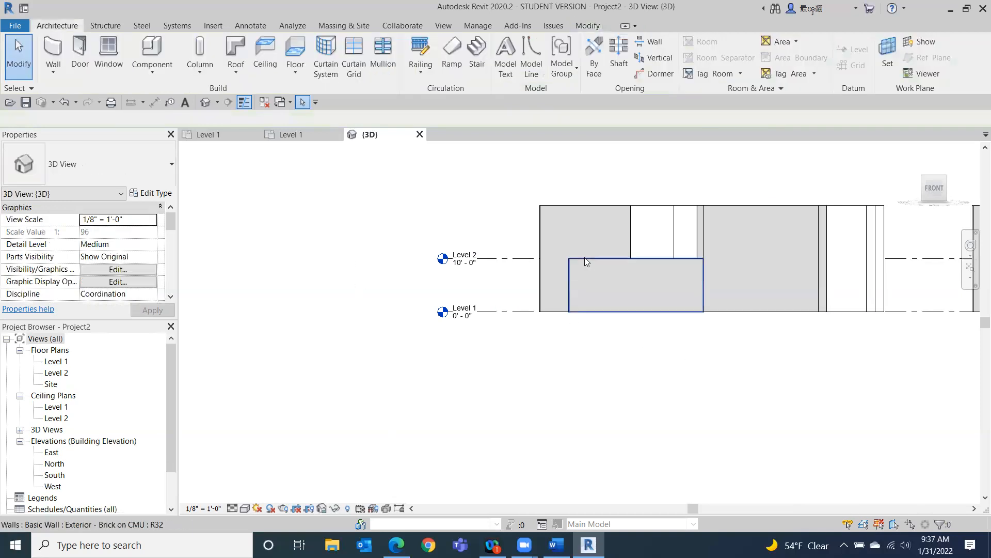
Drag the wall's top shape handle upward and back down to Level 2.
{"action": "left_click", "coordinate": [594, 274]}
{"action": "mouse_move", "coordinate": [636, 253]}
{"action": "left_mouse_down"}
{"action": "mouse_move", "coordinate": [636, 230]}
{"action": "mouse_move", "coordinate": [637, 267]}
{"action": "mouse_move", "coordinate": [635, 259]}
{"action": "left_mouse_up"}
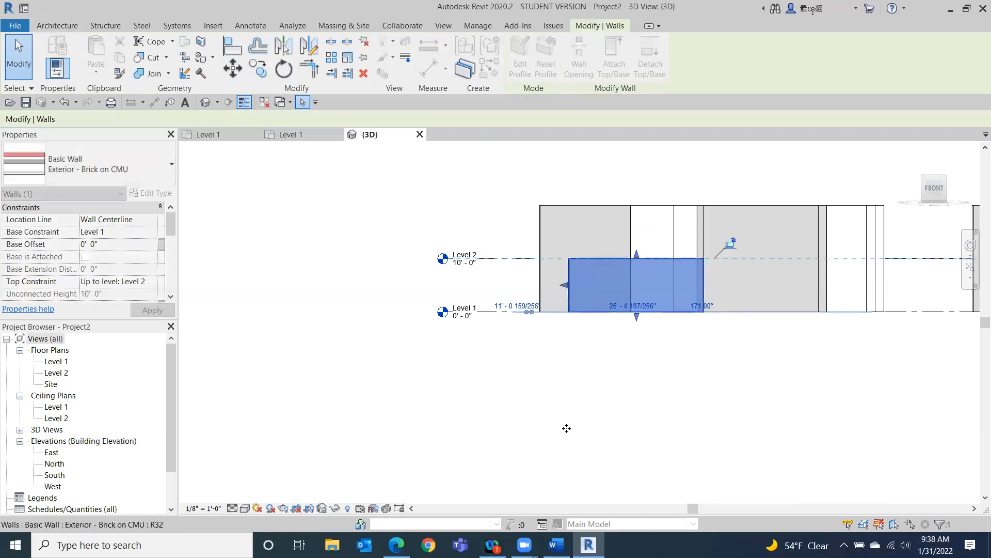
{"action": "left_click", "coordinate": [547, 458]}
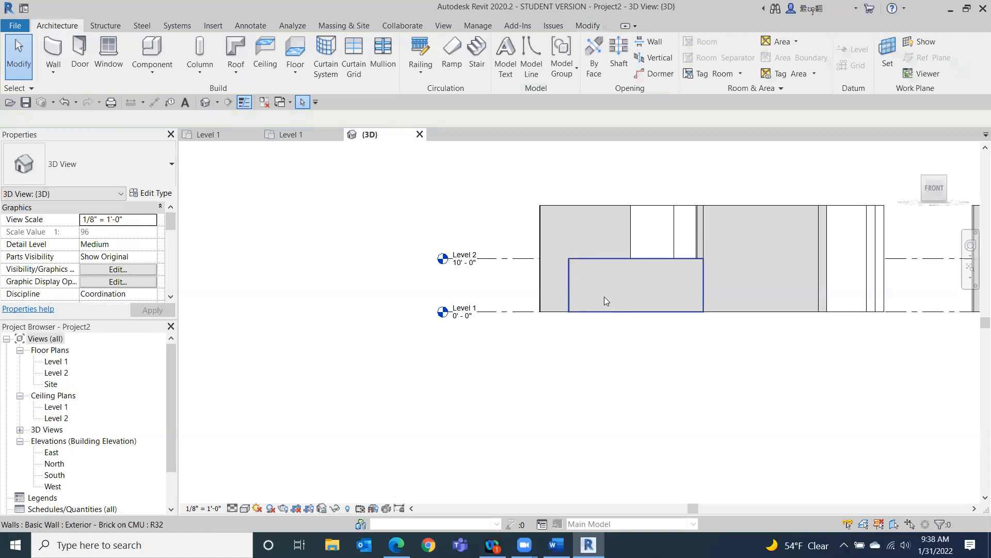
{"action": "left_click", "coordinate": [602, 276]}
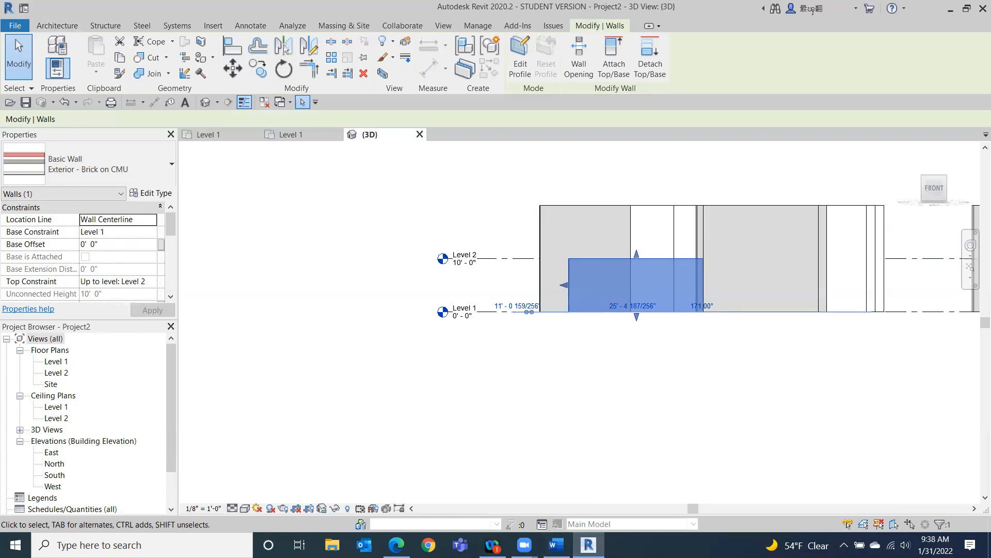
{"action": "left_click", "coordinate": [620, 439]}
{"action": "left_click", "coordinate": [614, 283]}
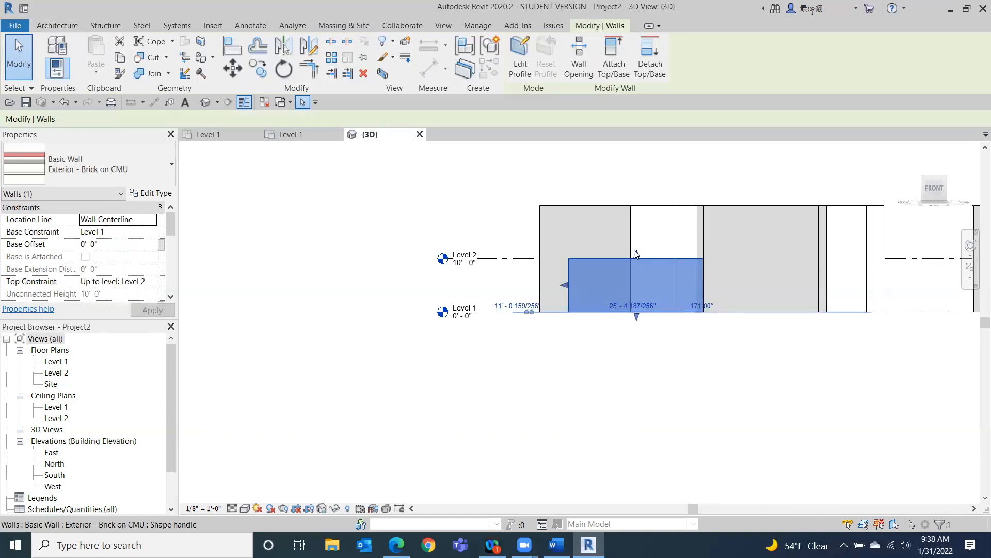
{"action": "left_click_drag", "start_coordinate": [636, 255], "coordinate": [636, 242]}
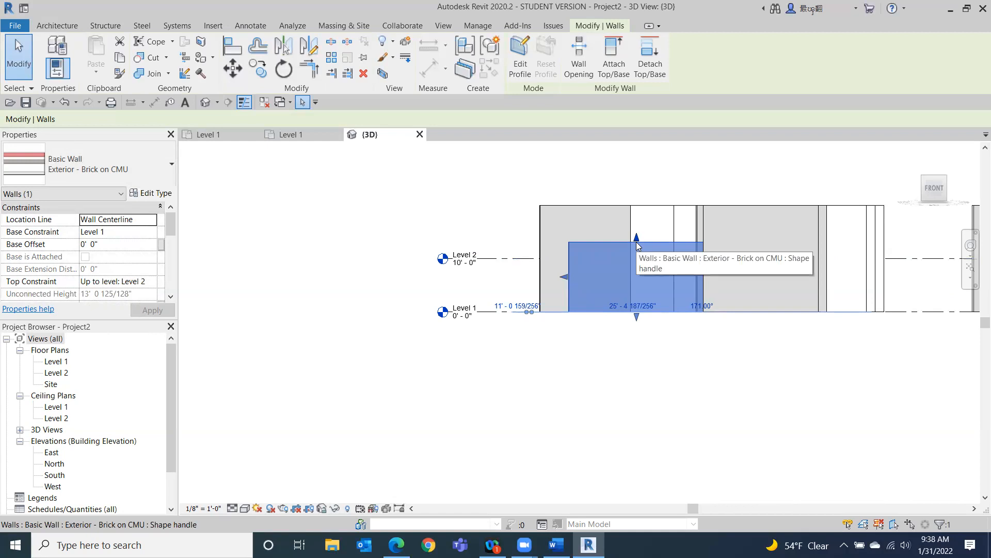
{"action": "left_click_drag", "start_coordinate": [636, 236], "coordinate": [637, 257]}
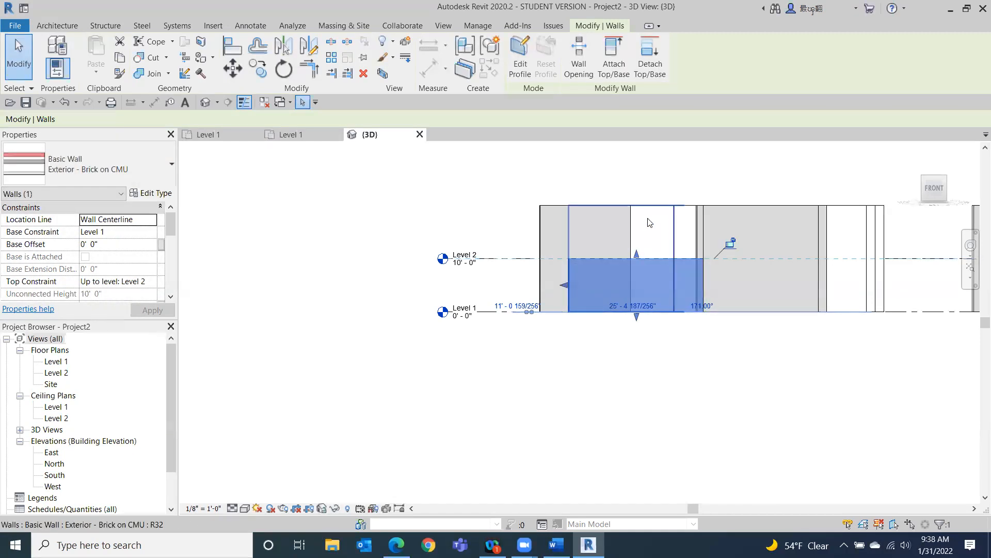
{"action": "left_click", "coordinate": [341, 382]}
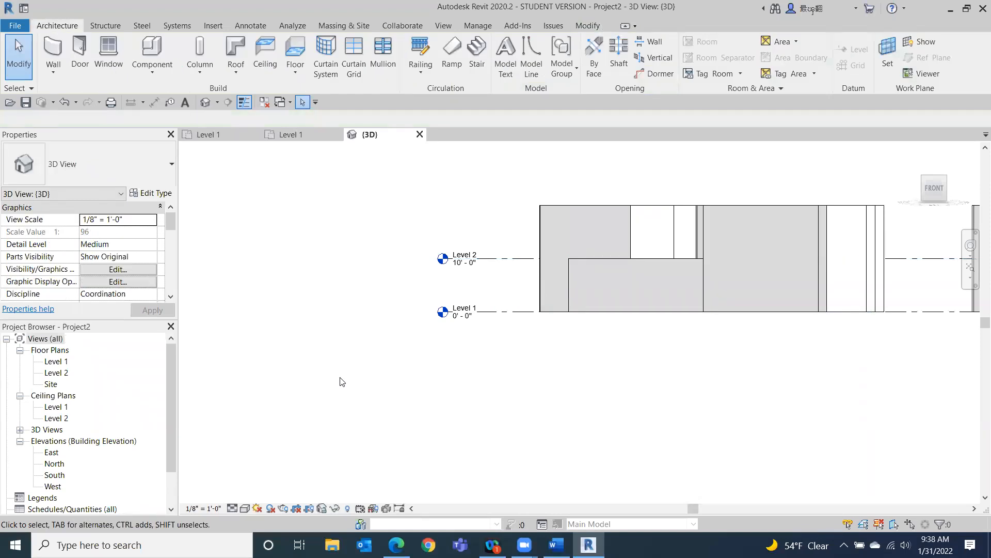
Set the wall's top constraint to Unconnected with an unconnected height of 20' and apply it.
{"action": "left_click", "coordinate": [603, 278]}
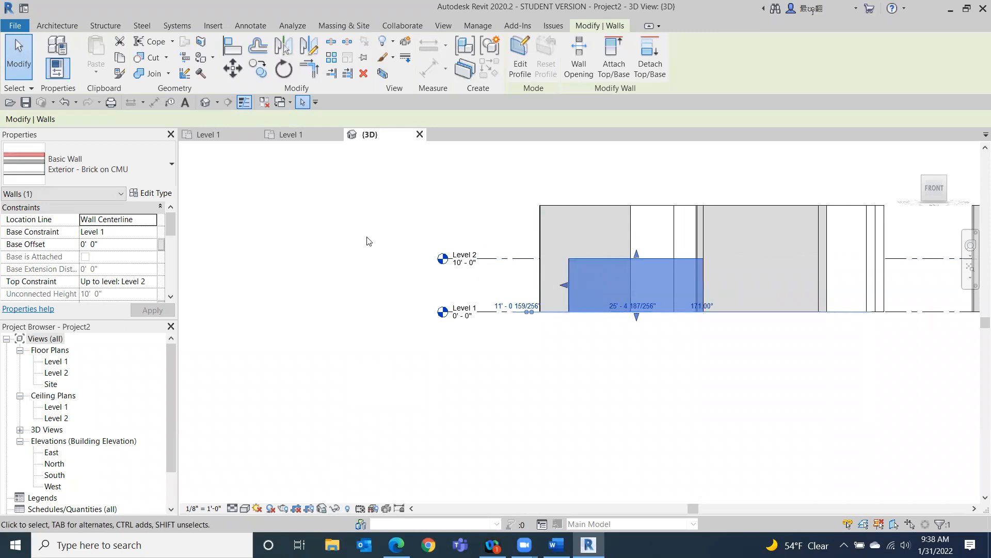
{"action": "left_click", "coordinate": [150, 281]}
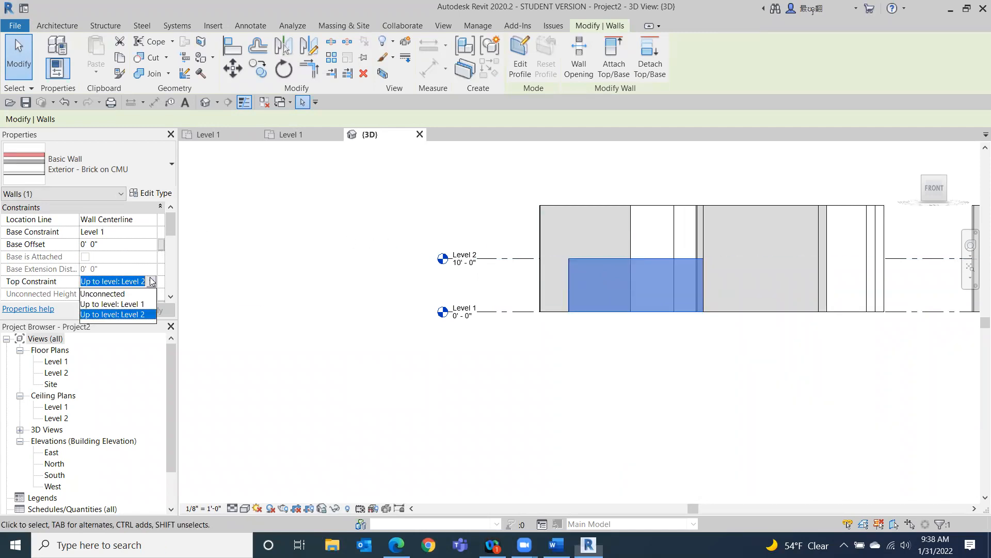
{"action": "left_click", "coordinate": [119, 294]}
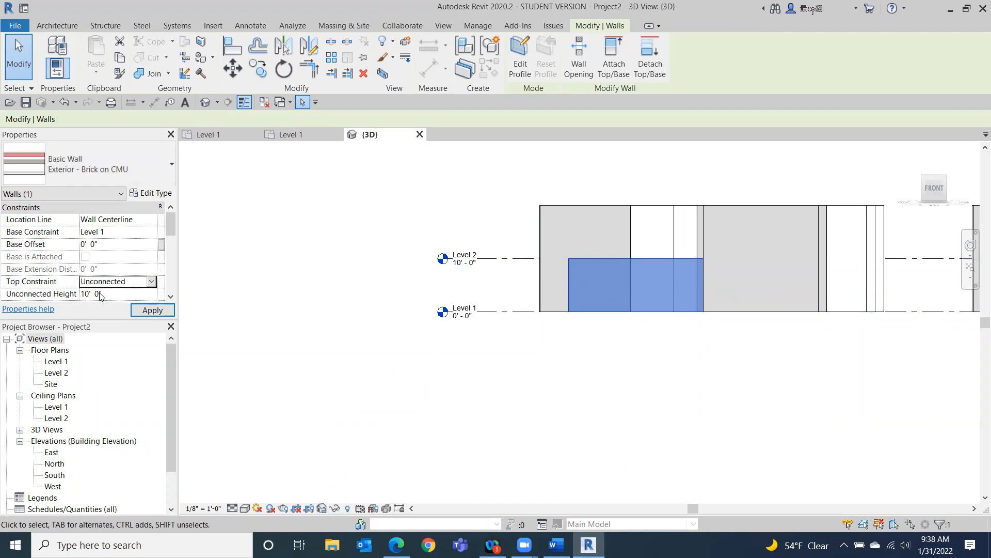
{"action": "left_click", "coordinate": [102, 293]}
{"action": "type", "text": "20"}
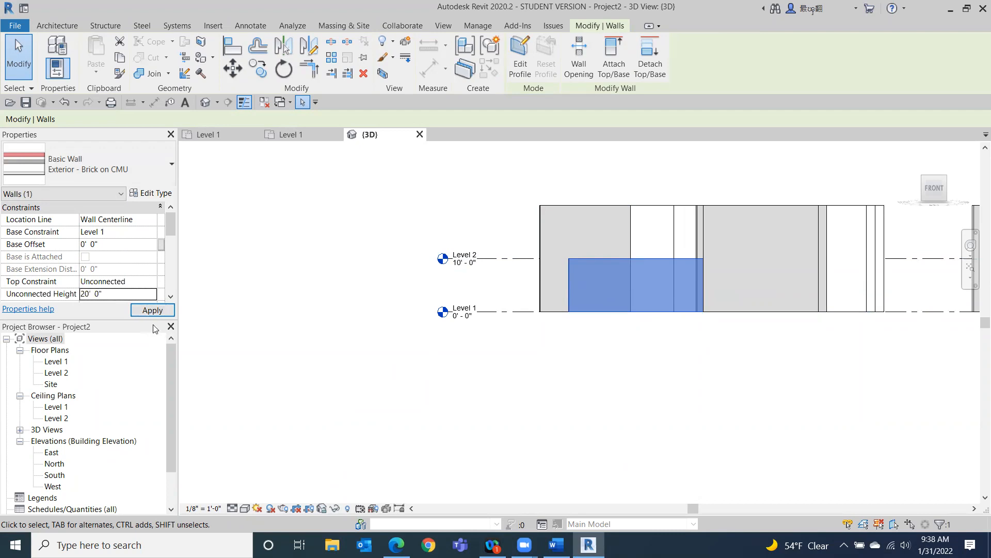
{"action": "left_click", "coordinate": [153, 310]}
{"action": "left_click", "coordinate": [523, 457]}
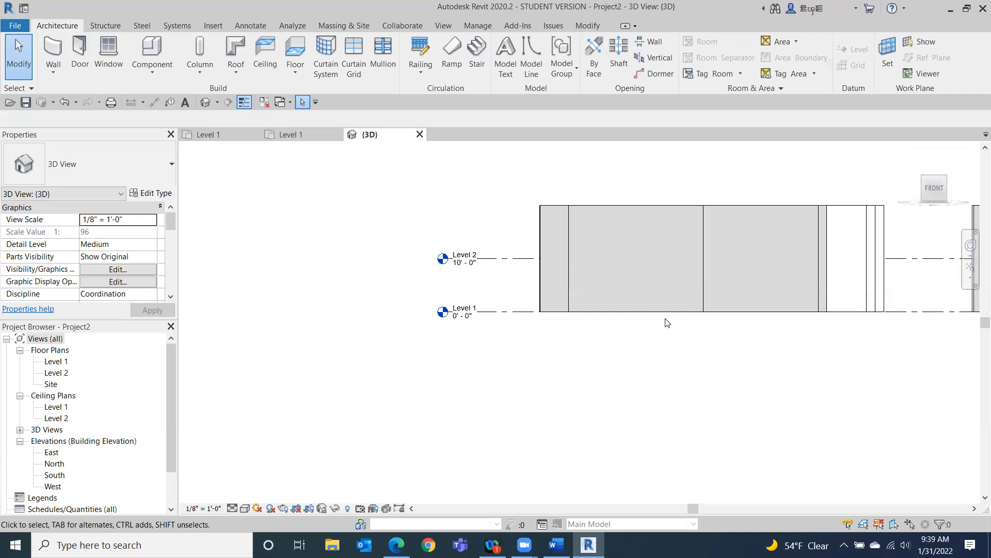
Set the 3D view's visual style to Consistent Colors.
{"action": "left_click", "coordinate": [245, 509]}
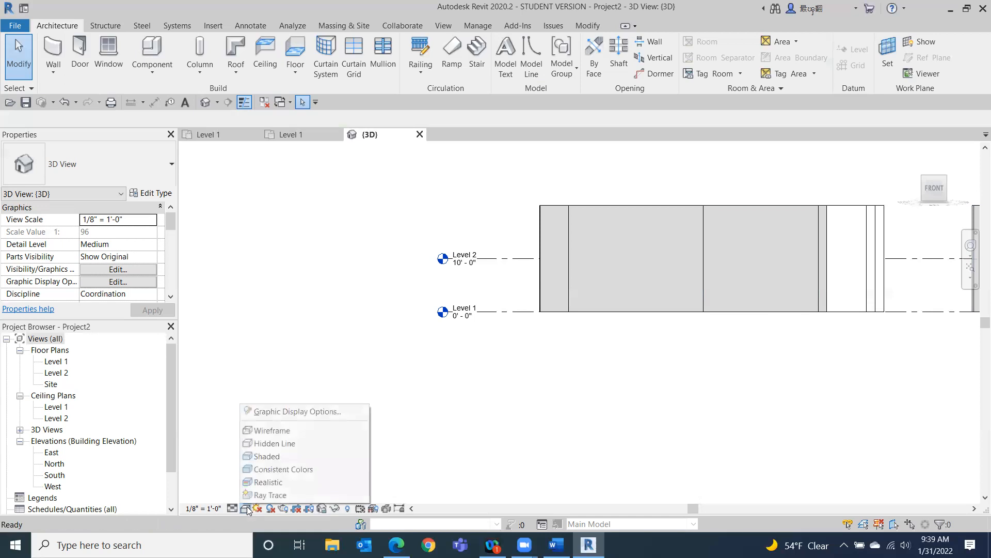
{"action": "left_click", "coordinate": [273, 469]}
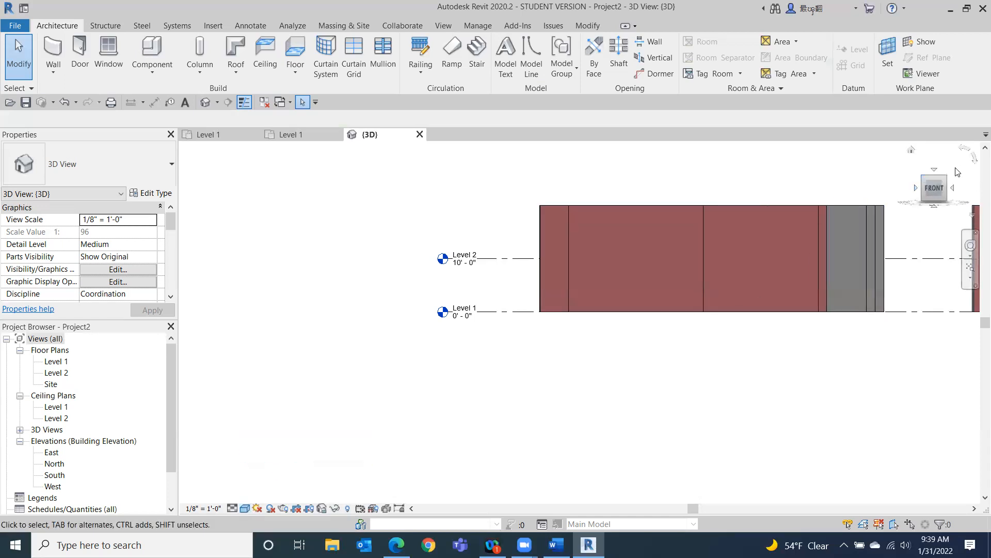
Orbit the 3D view and switch its visual style to Shaded.
{"action": "mouse_move", "coordinate": [946, 179]}
{"action": "left_mouse_down"}
{"action": "mouse_move", "coordinate": [876, 221]}
{"action": "mouse_move", "coordinate": [839, 217]}
{"action": "left_mouse_up"}
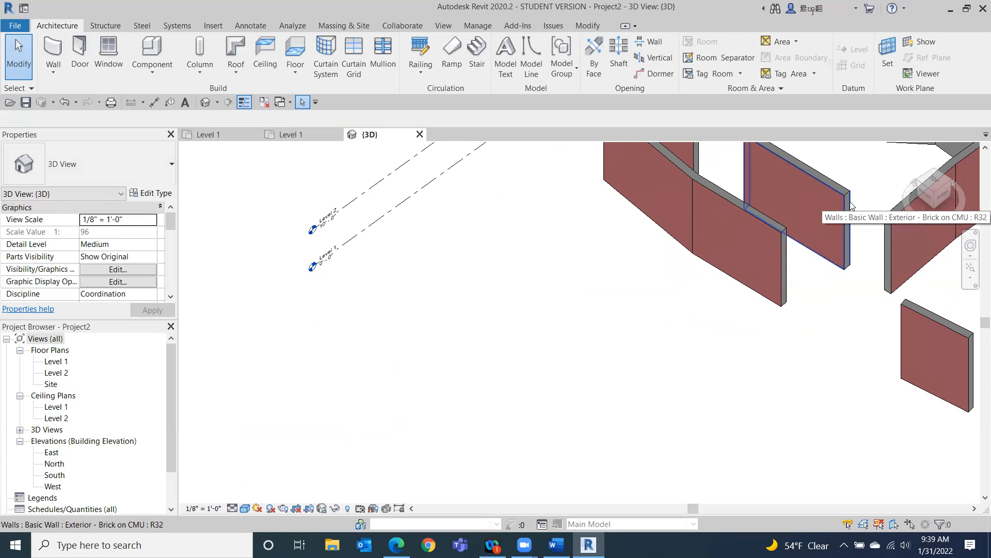
{"action": "left_click", "coordinate": [246, 508]}
{"action": "left_click", "coordinate": [284, 457]}
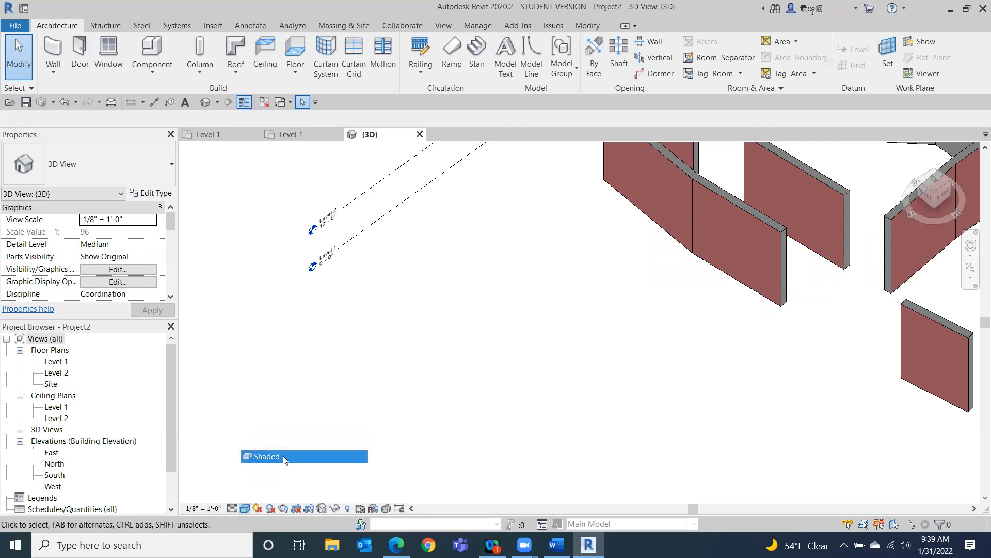
Switch the 3D view's visual style to Realistic.
{"action": "middle_click_drag", "start_coordinate": [661, 323], "coordinate": [467, 383]}
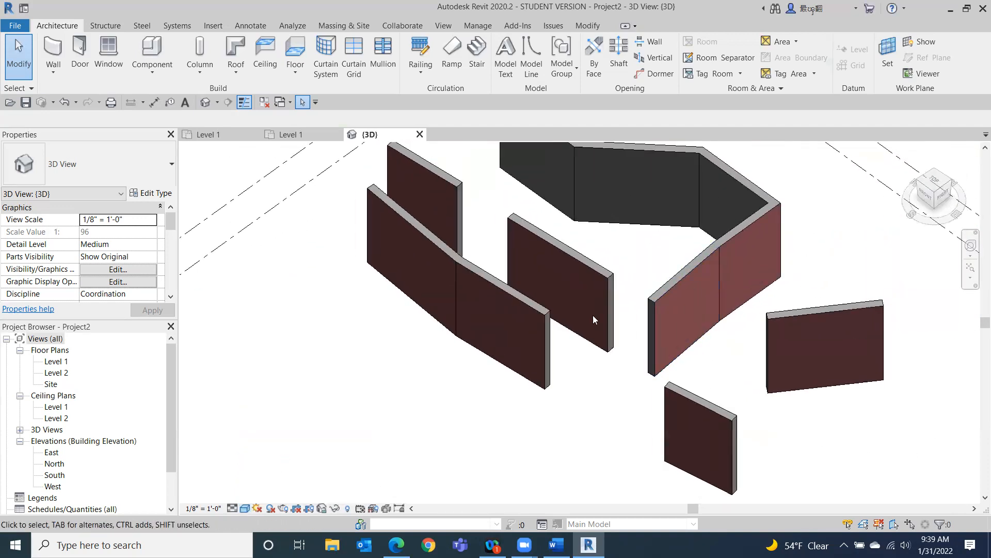
{"action": "left_click", "coordinate": [245, 508]}
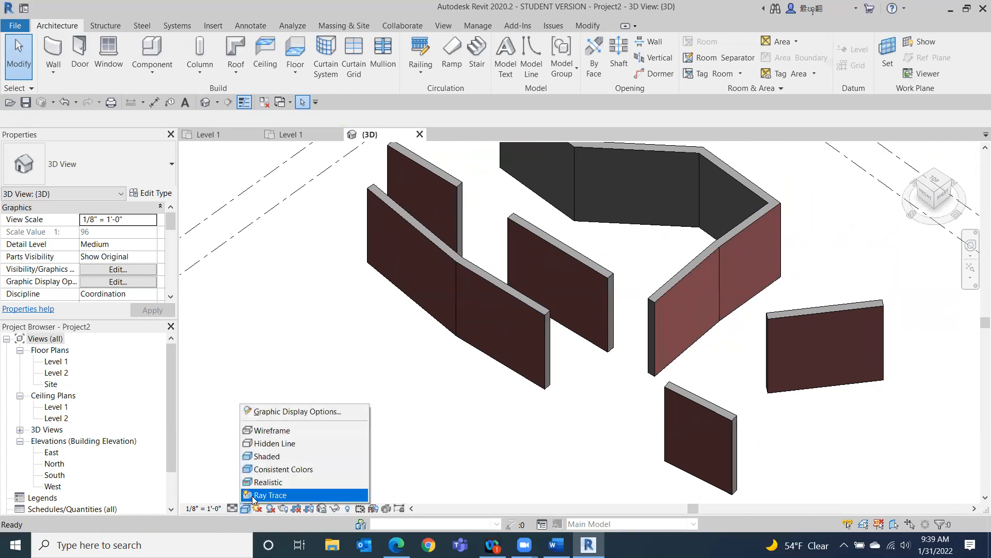
{"action": "left_click", "coordinate": [269, 482]}
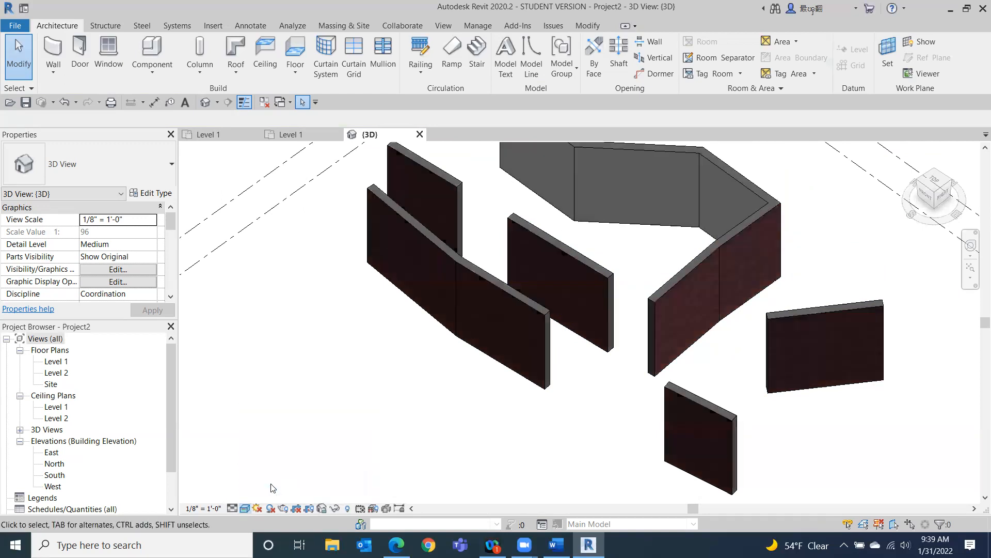
Zoom in to inspect the brick wall textures, then set the visual style back to Consistent Colors.
{"action": "scroll", "coordinate": [803, 284], "scroll_direction": "up", "scroll_amount": 2}
{"action": "scroll", "coordinate": [693, 277], "scroll_direction": "up", "scroll_amount": 5}
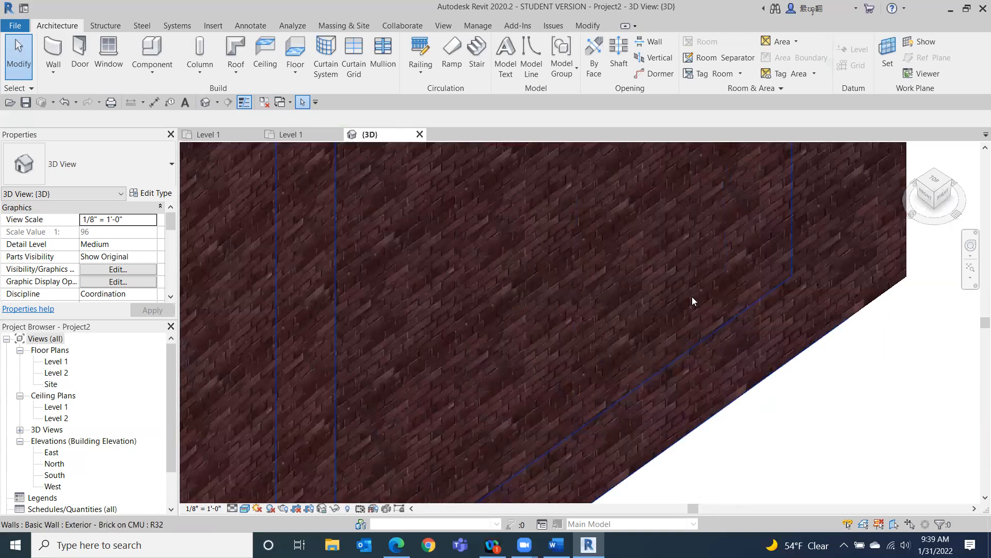
{"action": "scroll", "coordinate": [439, 277], "scroll_direction": "down", "scroll_amount": 4}
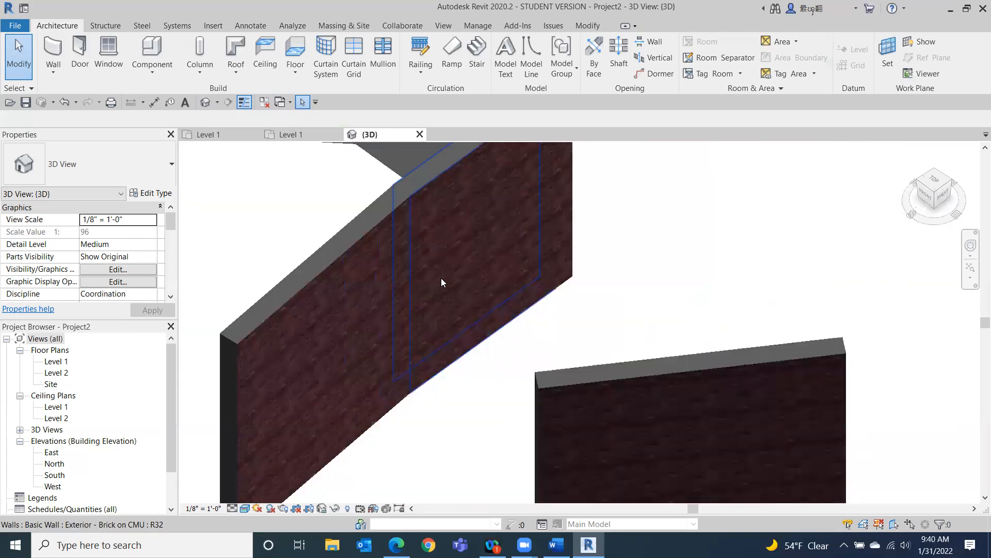
{"action": "scroll", "coordinate": [521, 292], "scroll_direction": "down", "scroll_amount": 4}
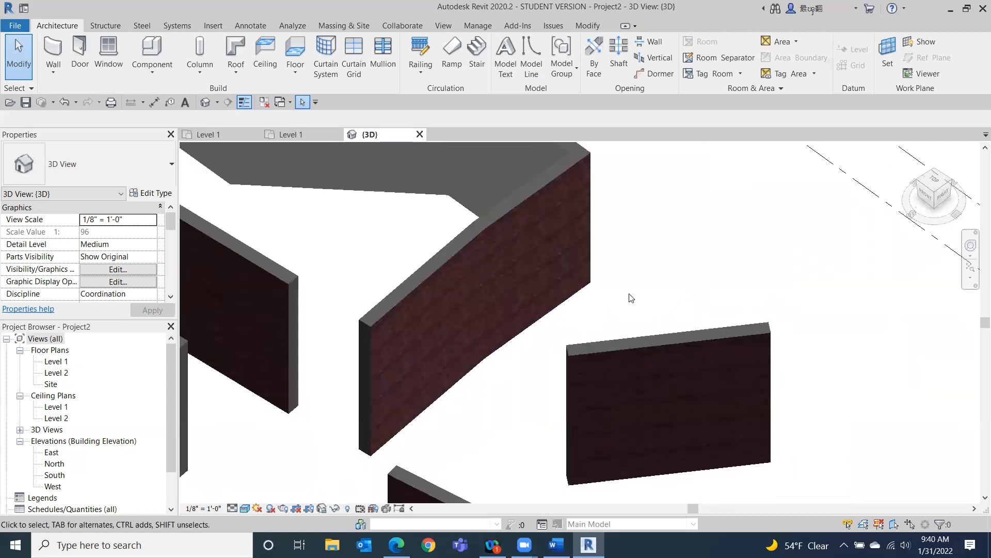
{"action": "scroll", "coordinate": [676, 288], "scroll_direction": "down", "scroll_amount": 2}
{"action": "middle_click_drag", "start_coordinate": [454, 405], "coordinate": [543, 371]}
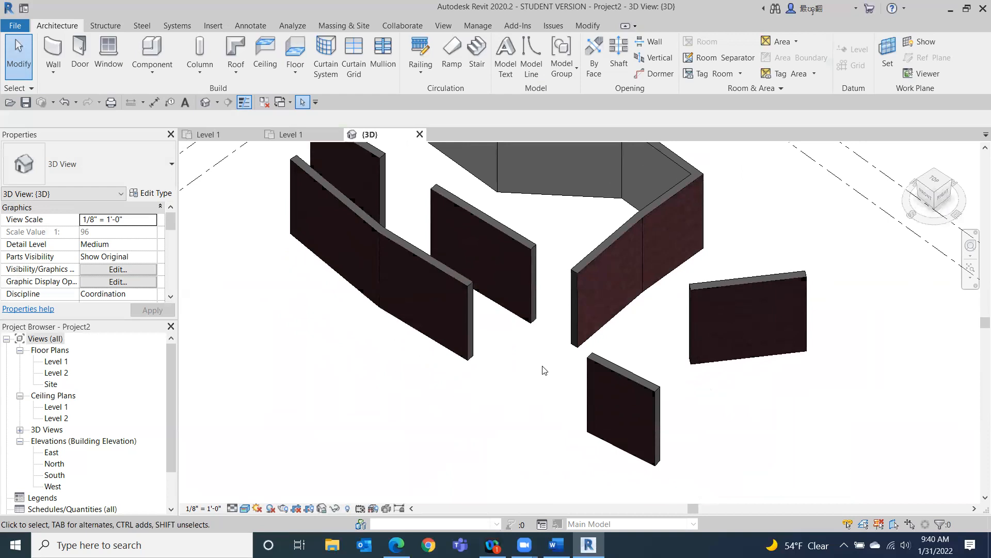
{"action": "left_click", "coordinate": [245, 508]}
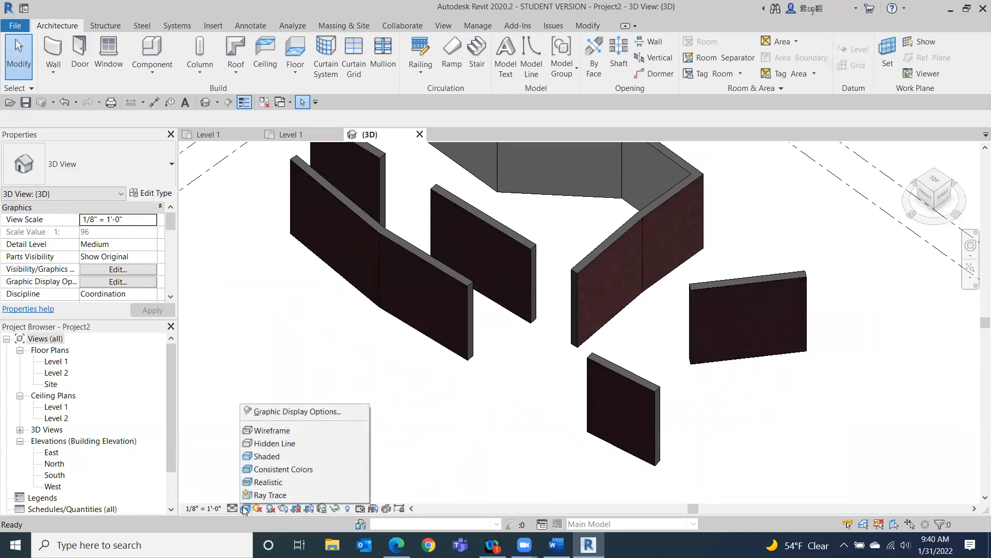
{"action": "left_click", "coordinate": [271, 469]}
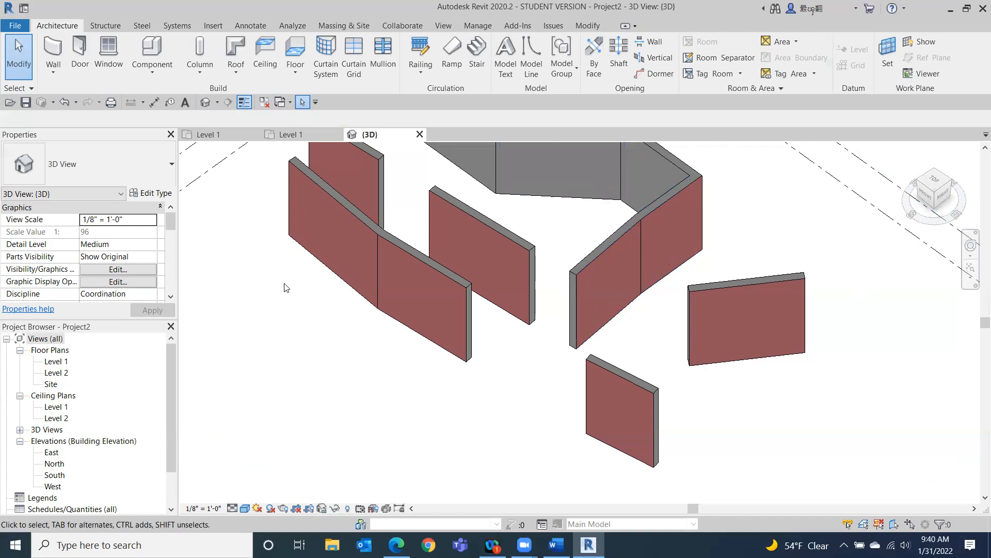
Open the Level 1 floor plan and briefly check the class notes document in Word.
{"action": "double_click", "coordinate": [56, 361]}
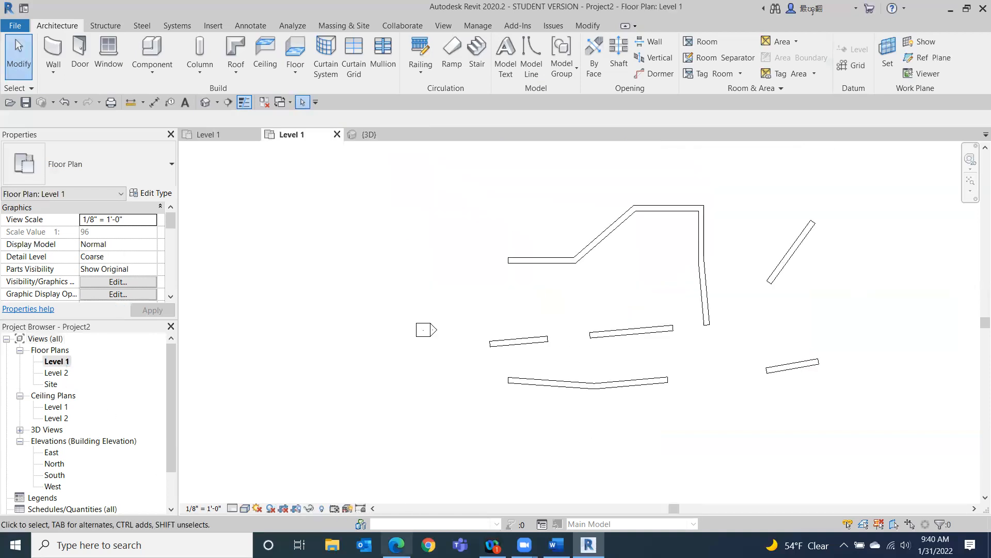
{"action": "left_click", "coordinate": [556, 545]}
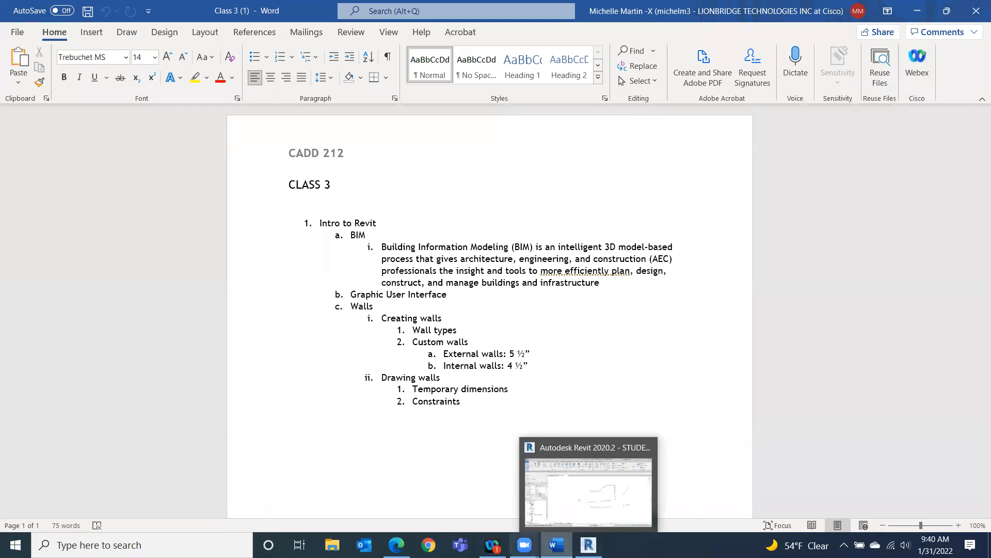
{"action": "mouse_move", "coordinate": [525, 545]}
{"action": "left_click", "coordinate": [588, 545]}
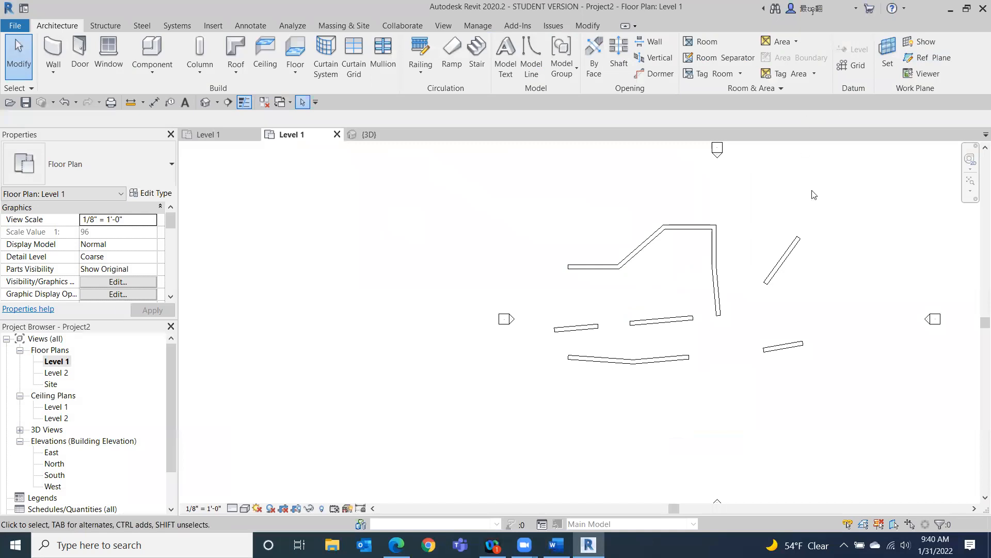
Select all walls with a selection window and delete them, then undo the deletion.
{"action": "left_click_drag", "start_coordinate": [814, 210], "coordinate": [564, 400]}
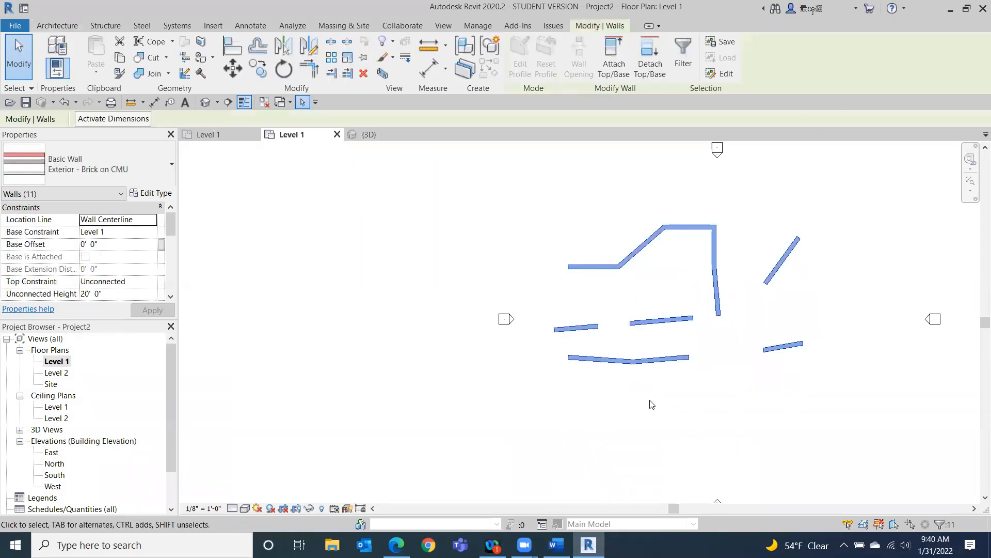
{"action": "key", "text": "Delete"}
{"action": "scroll", "coordinate": [774, 259], "scroll_direction": "down", "scroll_amount": 1}
{"action": "middle_click_drag", "start_coordinate": [742, 369], "coordinate": [546, 336]}
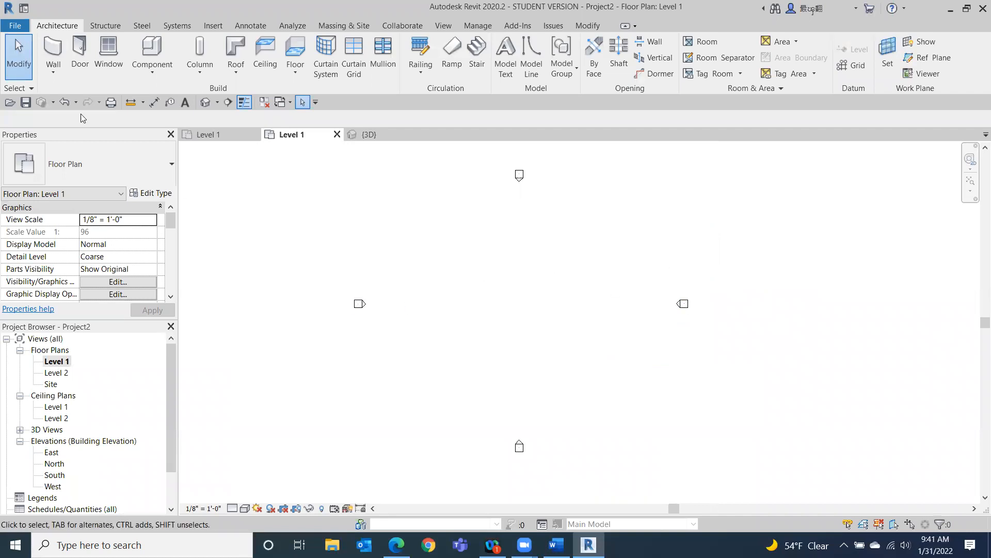
{"action": "left_click", "coordinate": [69, 101]}
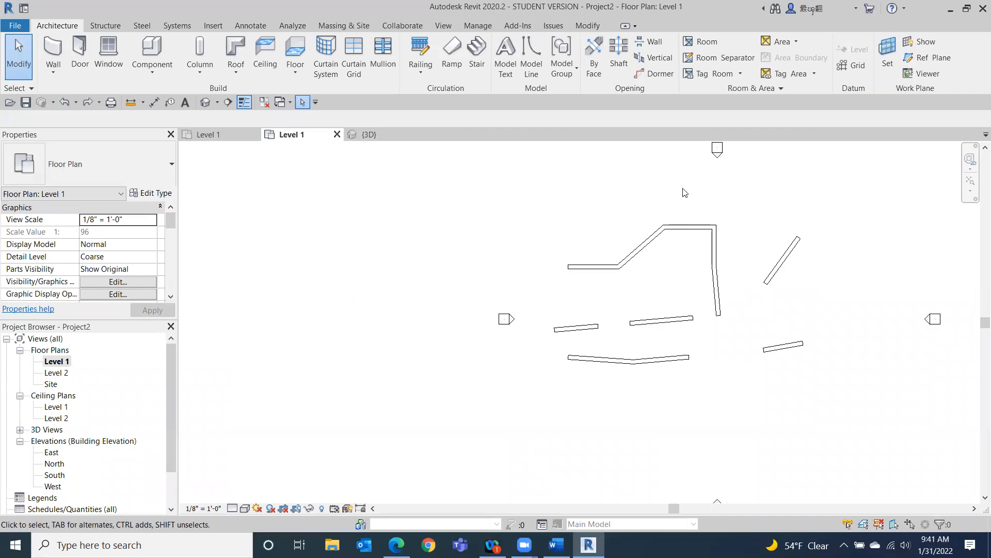
Open the North elevation view from its marker in the Level 1 plan.
{"action": "scroll", "coordinate": [728, 216], "scroll_direction": "down", "scroll_amount": 1}
{"action": "mouse_move", "coordinate": [687, 242]}
{"action": "middle_mouse_down"}
{"action": "mouse_move", "coordinate": [539, 264]}
{"action": "mouse_move", "coordinate": [533, 255]}
{"action": "middle_mouse_up"}
{"action": "scroll", "coordinate": [533, 255], "scroll_direction": "down", "scroll_amount": 1}
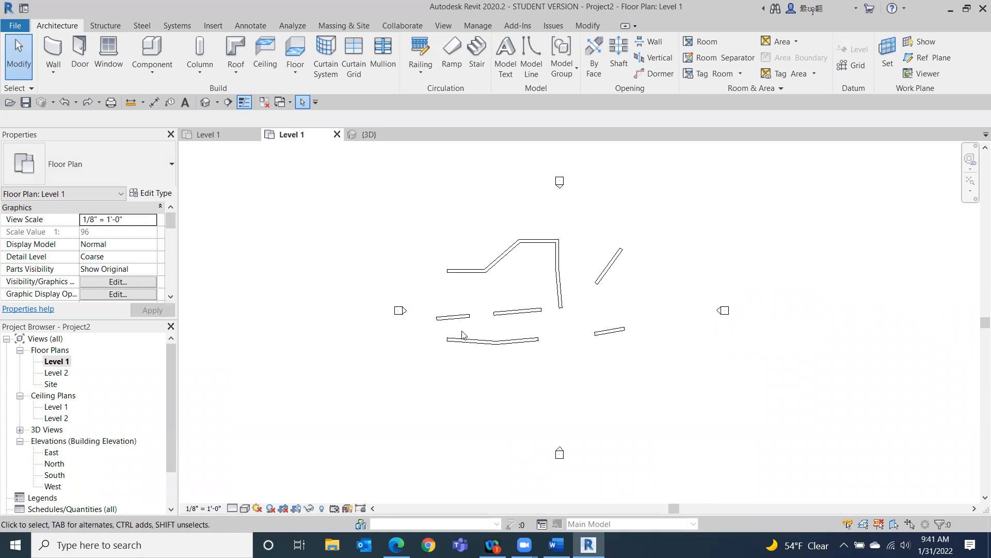
{"action": "left_click_drag", "start_coordinate": [170, 403], "coordinate": [171, 436]}
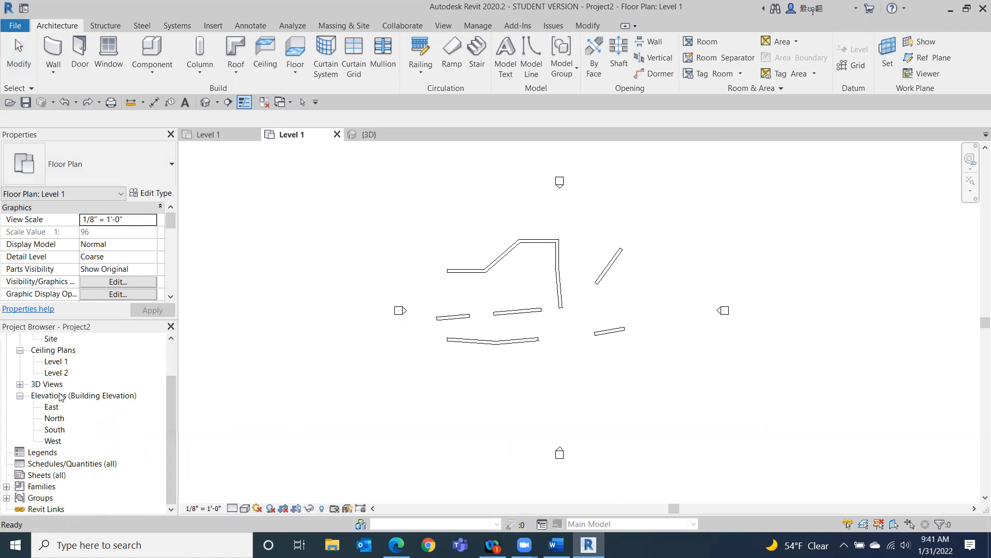
{"action": "double_click", "coordinate": [561, 189]}
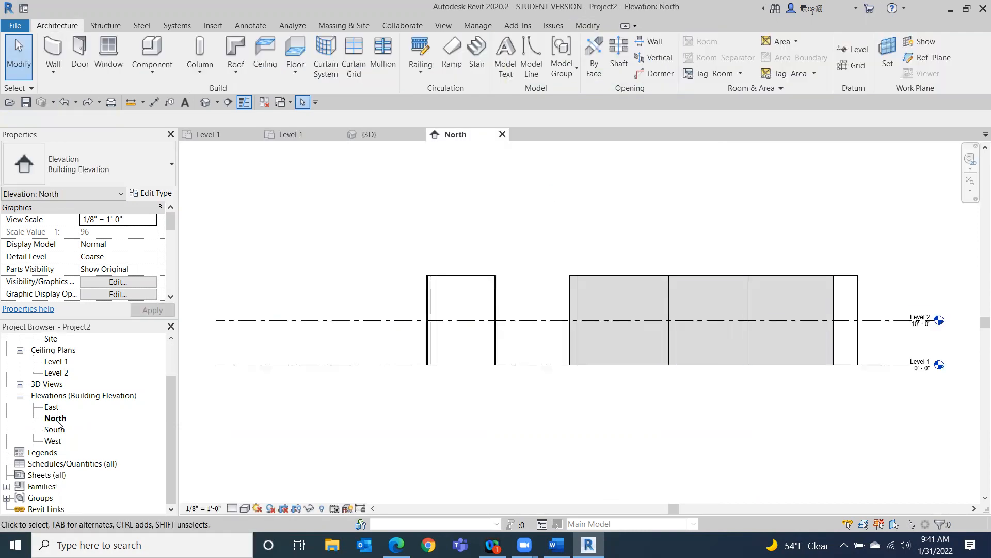
Set the North elevation's visual style to Consistent Colors.
{"action": "left_click", "coordinate": [245, 509]}
{"action": "left_click", "coordinate": [261, 470]}
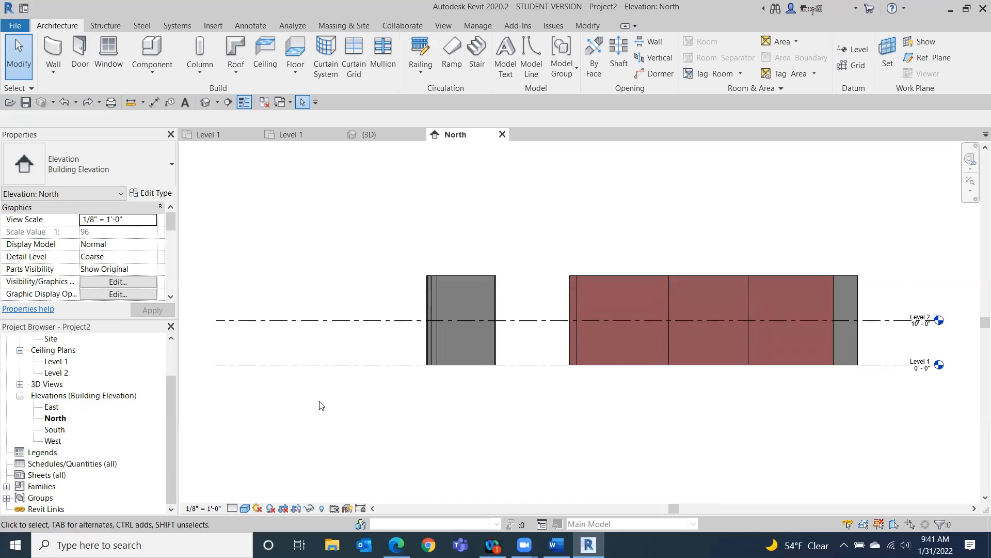
Move the west elevation marker farther left in the Level 1 plan, then undo the move.
{"action": "scroll", "coordinate": [61, 396], "scroll_direction": "up", "scroll_amount": 2}
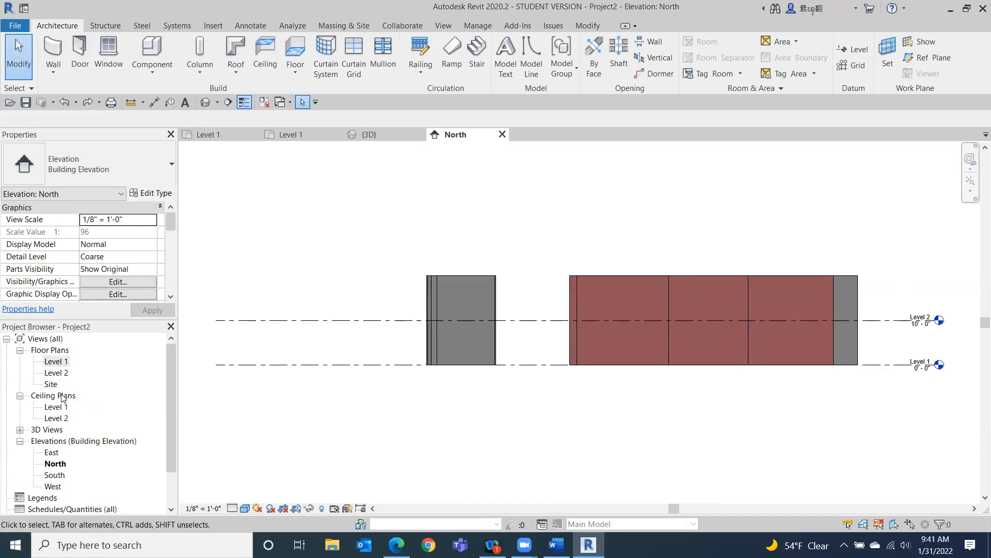
{"action": "double_click", "coordinate": [57, 361]}
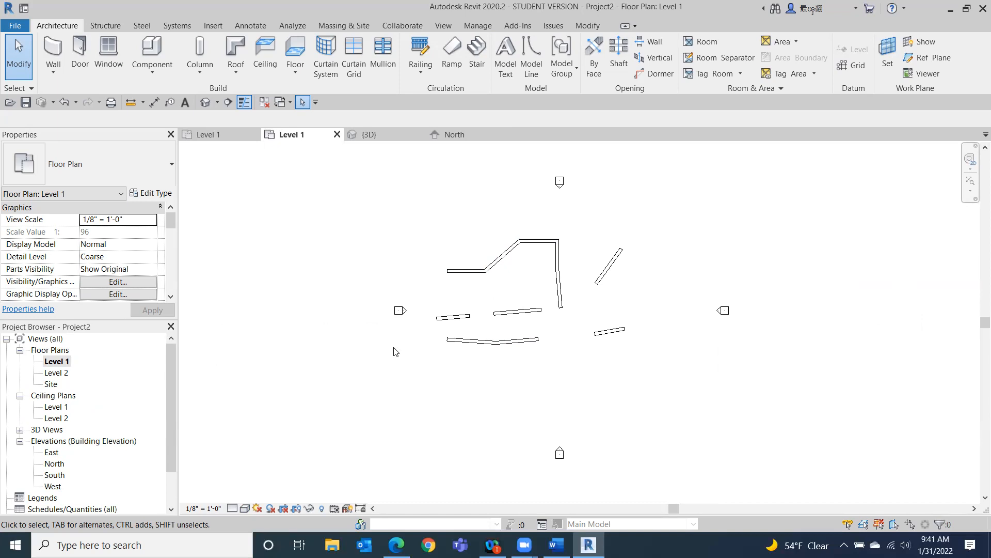
{"action": "mouse_move", "coordinate": [414, 303]}
{"action": "left_mouse_down"}
{"action": "mouse_move", "coordinate": [381, 325]}
{"action": "mouse_move", "coordinate": [338, 301]}
{"action": "mouse_move", "coordinate": [269, 310]}
{"action": "left_mouse_up"}
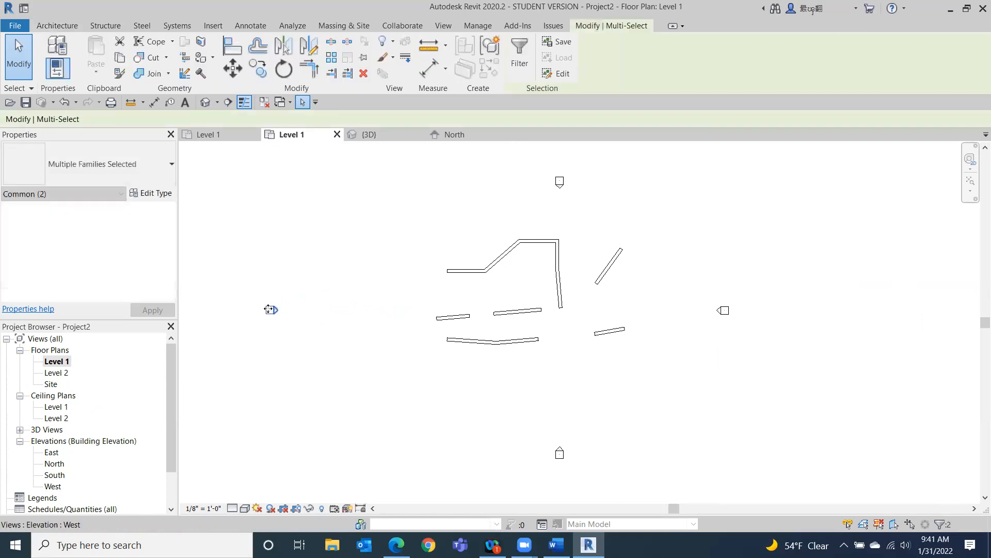
{"action": "left_click", "coordinate": [886, 420]}
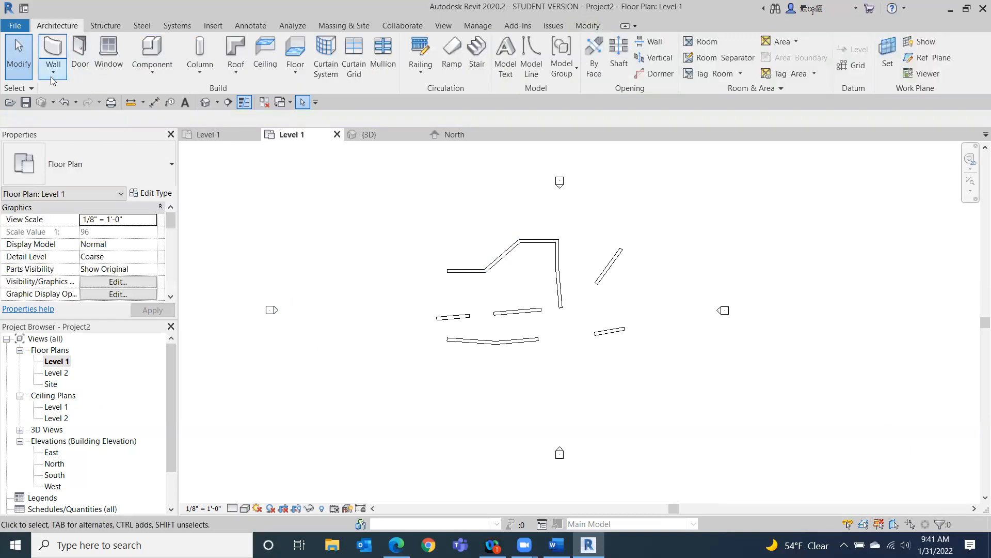
{"action": "left_click", "coordinate": [65, 104]}
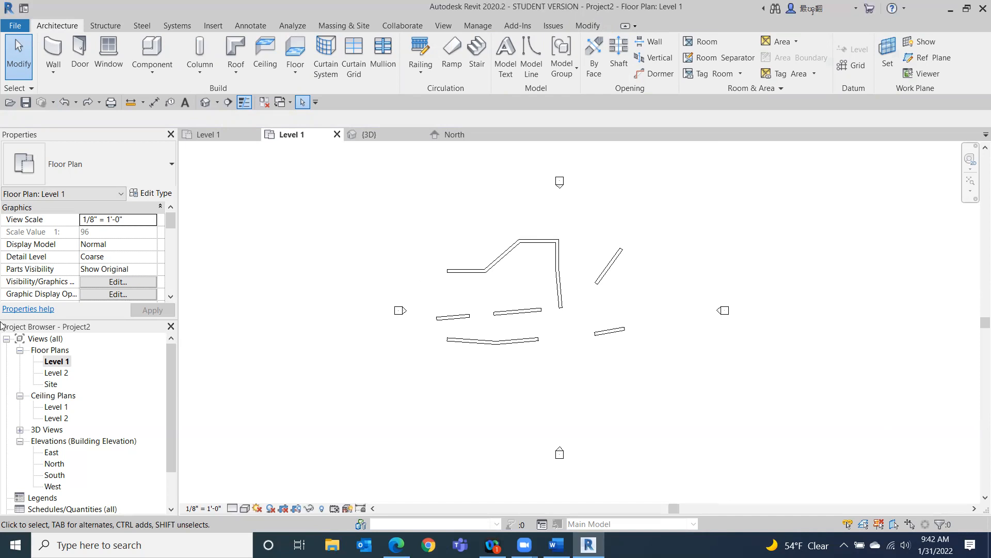
Open the East elevation view, then reopen the {3D} view.
{"action": "double_click", "coordinate": [722, 312]}
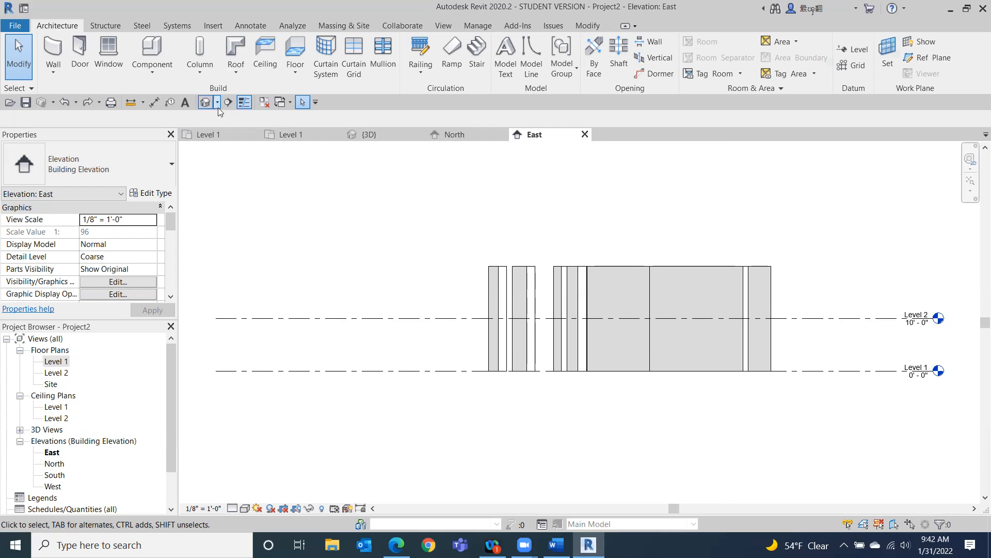
{"action": "left_click", "coordinate": [20, 431]}
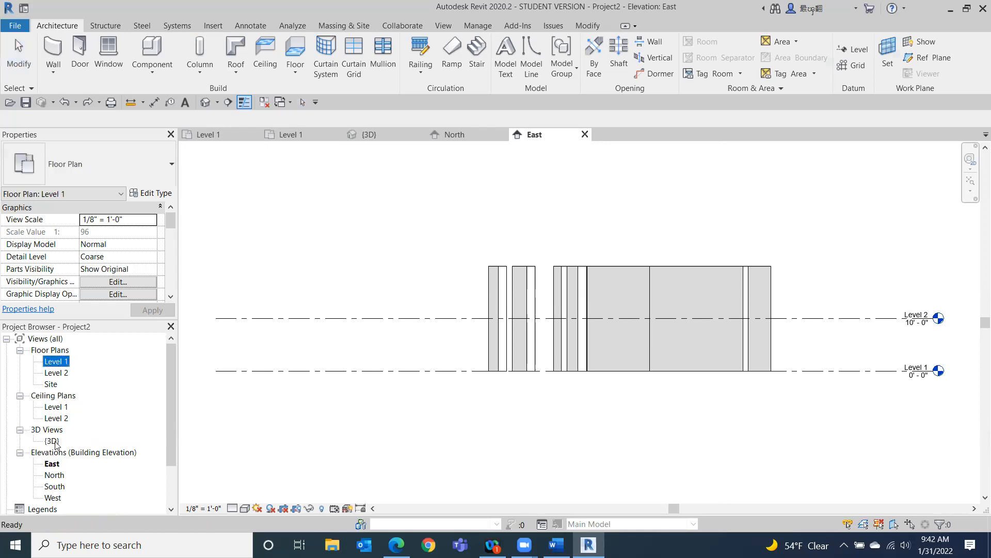
{"action": "double_click", "coordinate": [52, 441]}
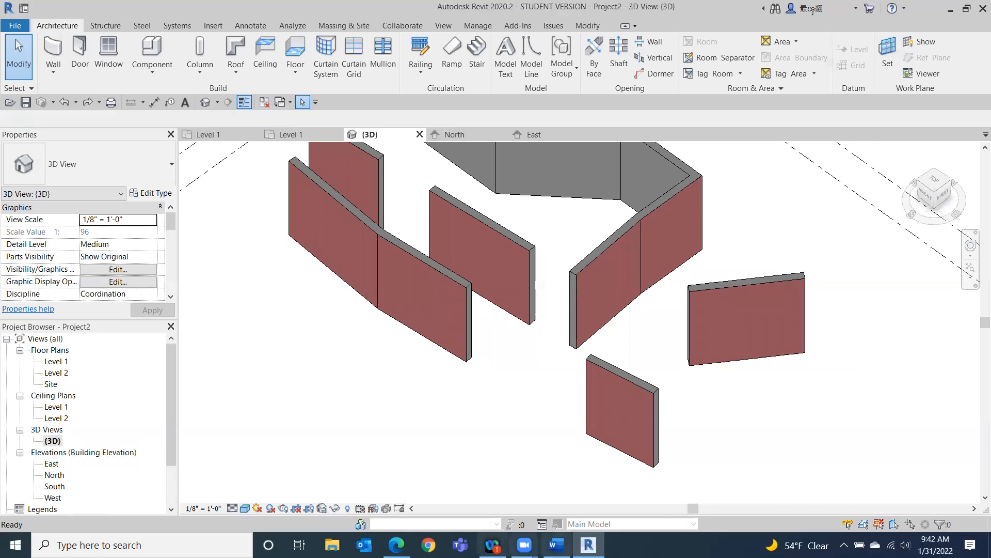
Orbit the 3D view through the ViewCube's top, corner and bottom orientations.
{"action": "scroll", "coordinate": [573, 252], "scroll_direction": "down", "scroll_amount": 2}
{"action": "middle_click_drag", "start_coordinate": [572, 252], "coordinate": [500, 376]}
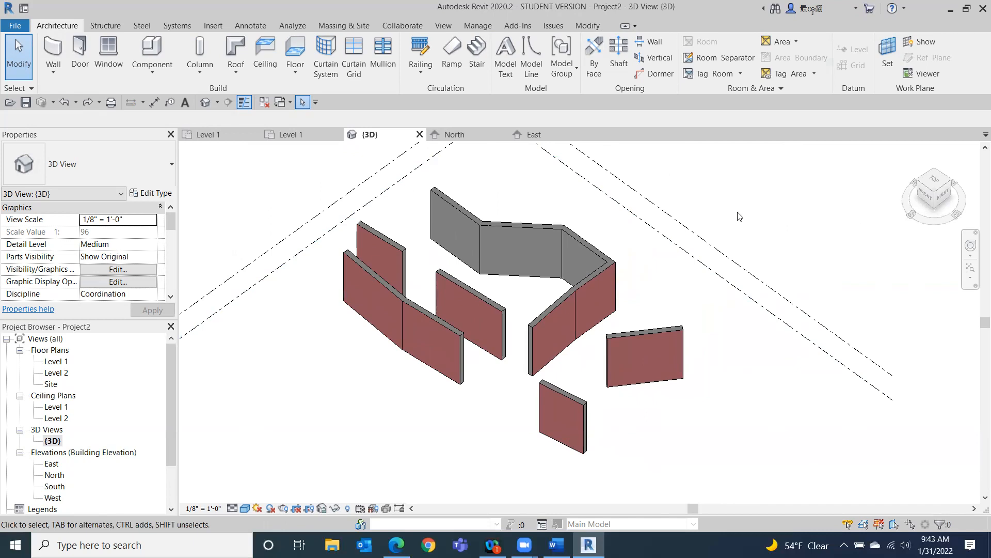
{"action": "left_click", "coordinate": [936, 181]}
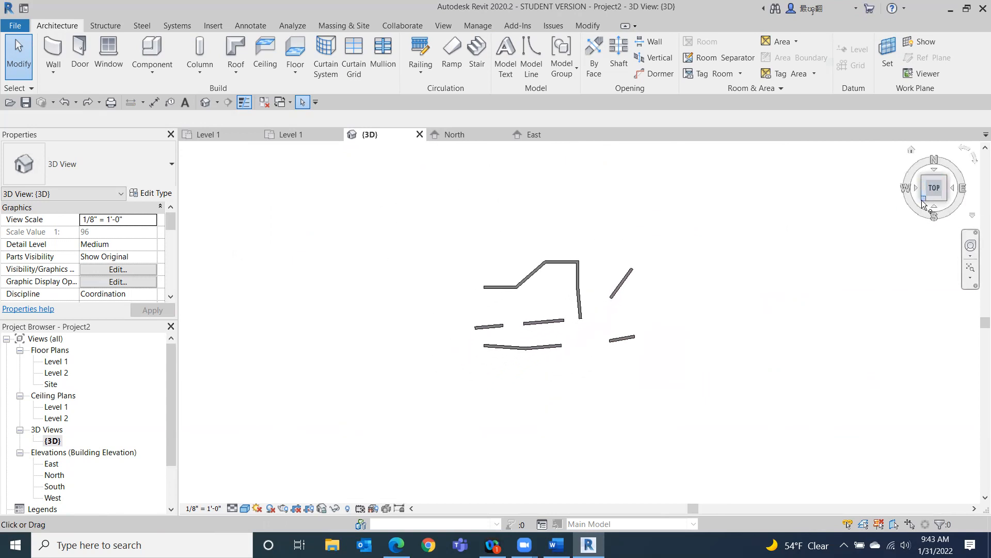
{"action": "left_click", "coordinate": [923, 201]}
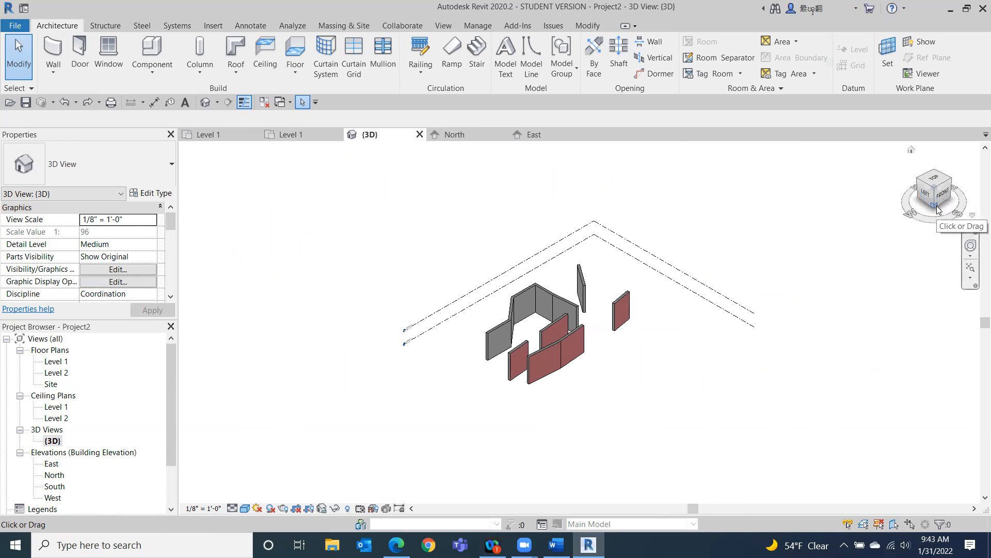
{"action": "left_click", "coordinate": [937, 205]}
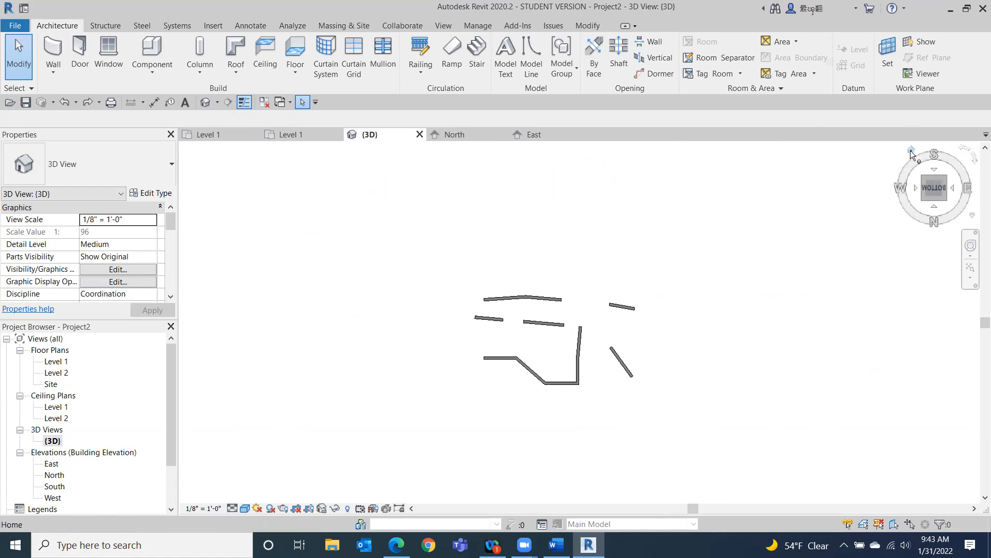
Orbit the 3D view freely and return it to its home orientation with the ViewCube.
{"action": "left_click", "coordinate": [911, 150]}
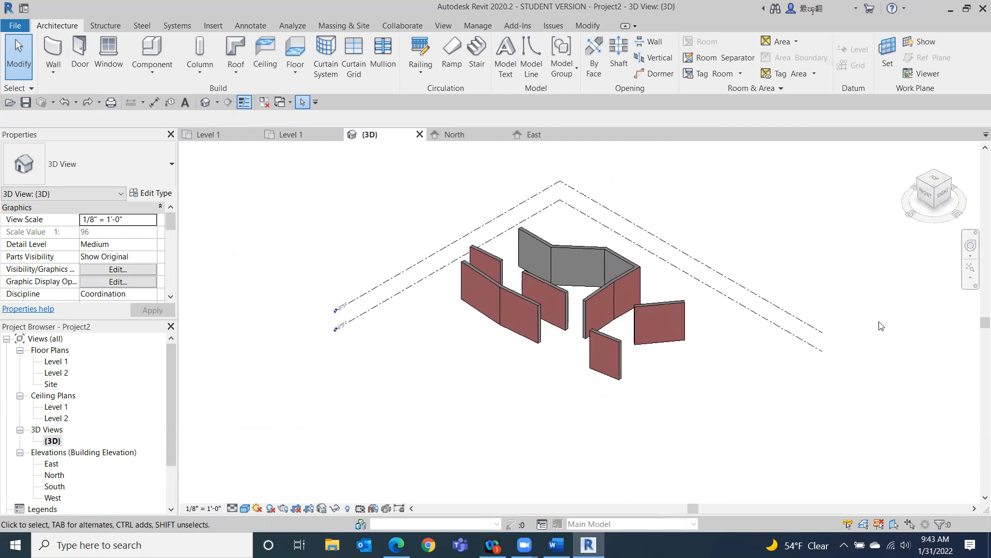
{"action": "mouse_move", "coordinate": [930, 192]}
{"action": "left_mouse_down"}
{"action": "mouse_move", "coordinate": [925, 258]}
{"action": "mouse_move", "coordinate": [968, 184]}
{"action": "mouse_move", "coordinate": [868, 150]}
{"action": "mouse_move", "coordinate": [762, 239]}
{"action": "mouse_move", "coordinate": [642, 263]}
{"action": "mouse_move", "coordinate": [626, 186]}
{"action": "mouse_move", "coordinate": [629, 215]}
{"action": "mouse_move", "coordinate": [692, 226]}
{"action": "mouse_move", "coordinate": [804, 180]}
{"action": "mouse_move", "coordinate": [732, 464]}
{"action": "mouse_move", "coordinate": [697, 404]}
{"action": "mouse_move", "coordinate": [728, 468]}
{"action": "mouse_move", "coordinate": [793, 411]}
{"action": "left_mouse_up"}
{"action": "mouse_move", "coordinate": [793, 410]}
{"action": "middle_mouse_down", "text": "shift"}
{"action": "mouse_move", "coordinate": [759, 181]}
{"action": "mouse_move", "coordinate": [691, 398]}
{"action": "mouse_move", "coordinate": [810, 308]}
{"action": "mouse_move", "coordinate": [773, 418]}
{"action": "mouse_move", "coordinate": [779, 474]}
{"action": "mouse_move", "coordinate": [841, 155]}
{"action": "mouse_move", "coordinate": [762, 177]}
{"action": "mouse_move", "coordinate": [922, 219]}
{"action": "middle_mouse_up", "text": "shift"}
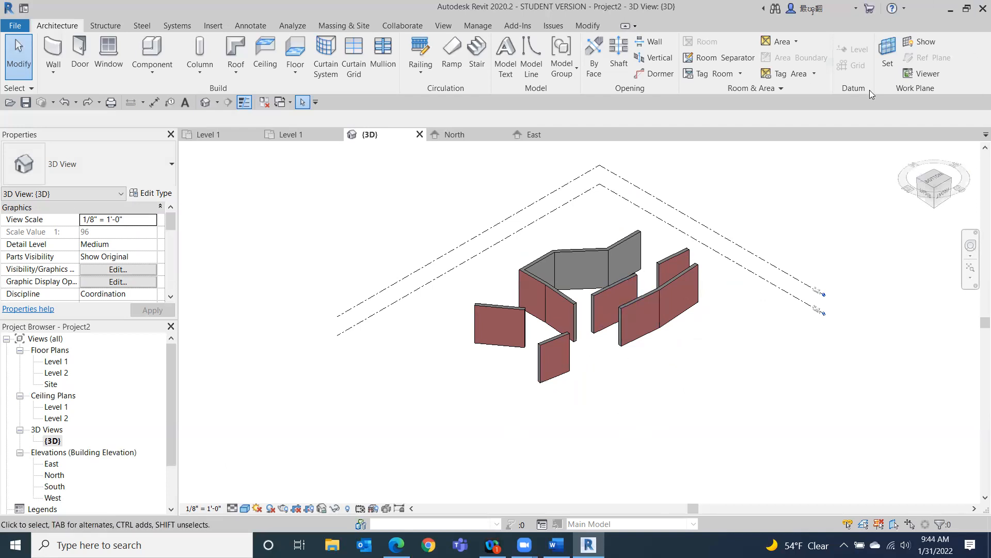
{"action": "left_click", "coordinate": [912, 149]}
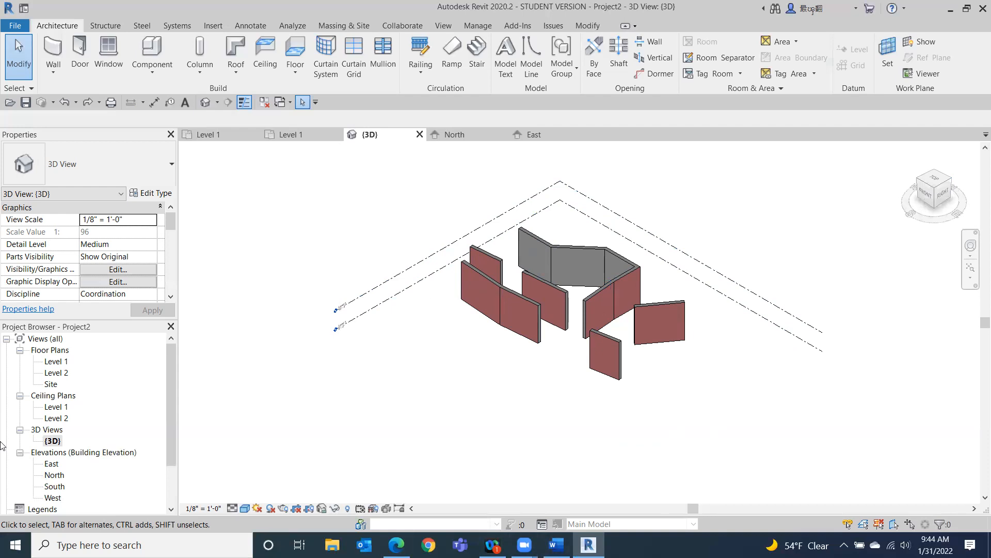
Open the Level 1 floor plan and delete all the walls in it.
{"action": "double_click", "coordinate": [57, 361]}
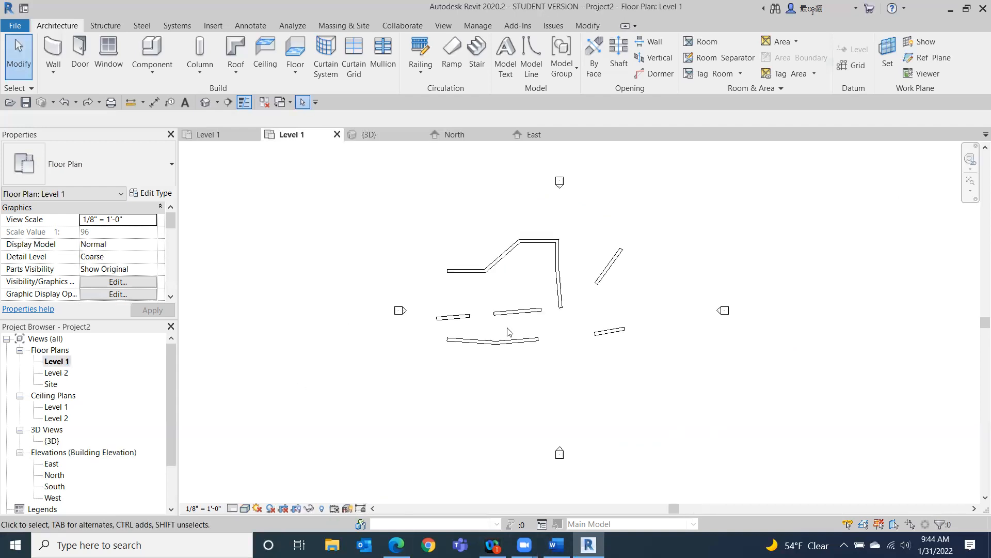
{"action": "left_click_drag", "start_coordinate": [661, 220], "coordinate": [452, 381]}
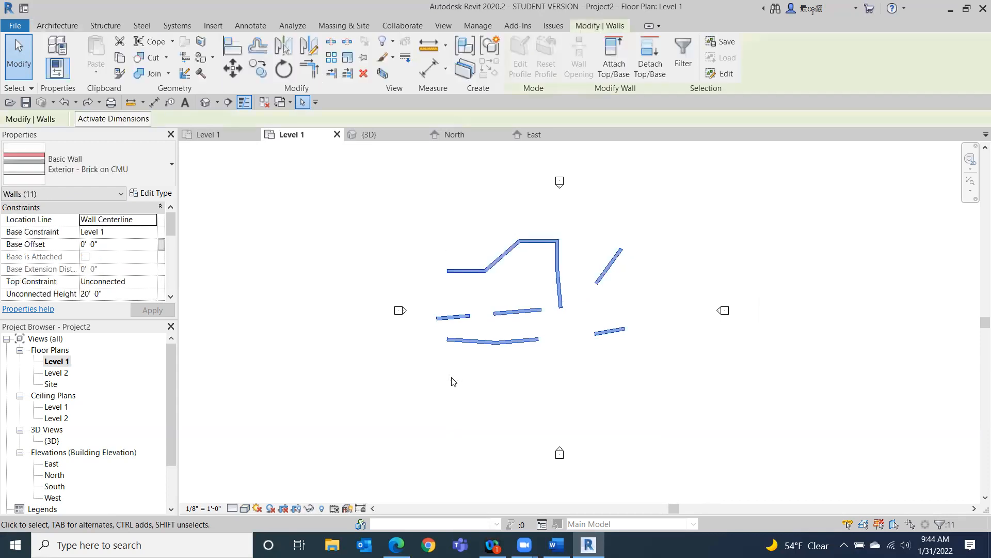
{"action": "key", "text": "Delete"}
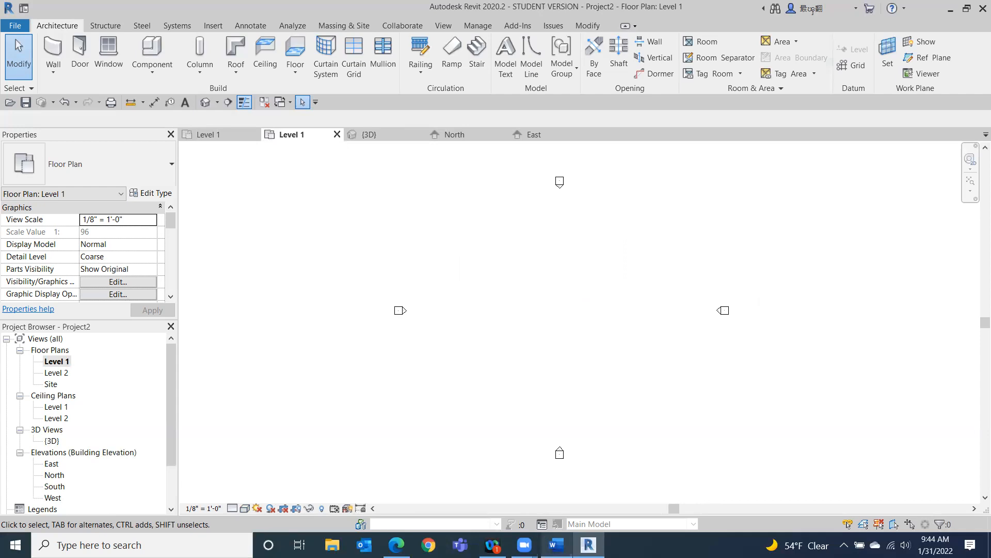
Switch to Word to review the class outline, then return to Revit.
{"action": "left_click", "coordinate": [556, 544]}
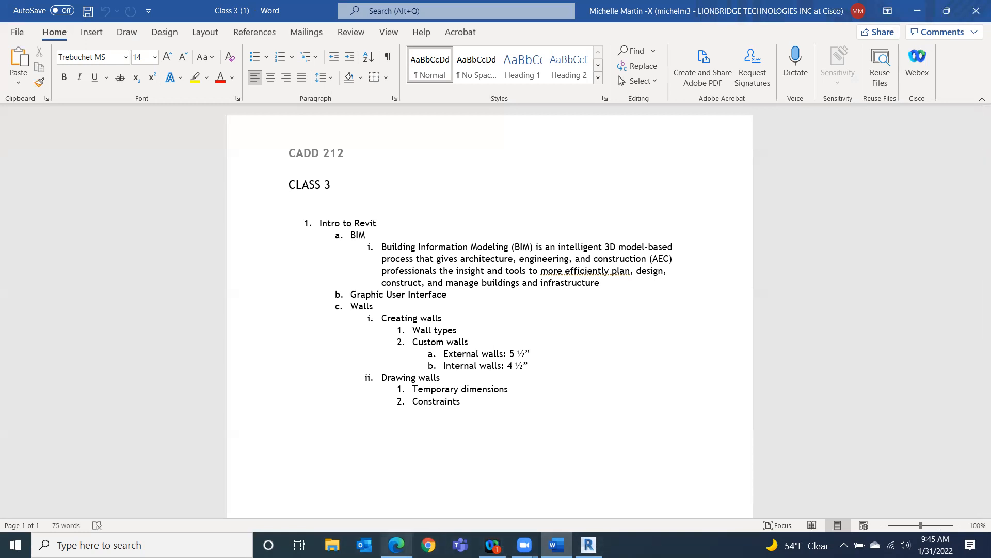
{"action": "left_click", "coordinate": [589, 544]}
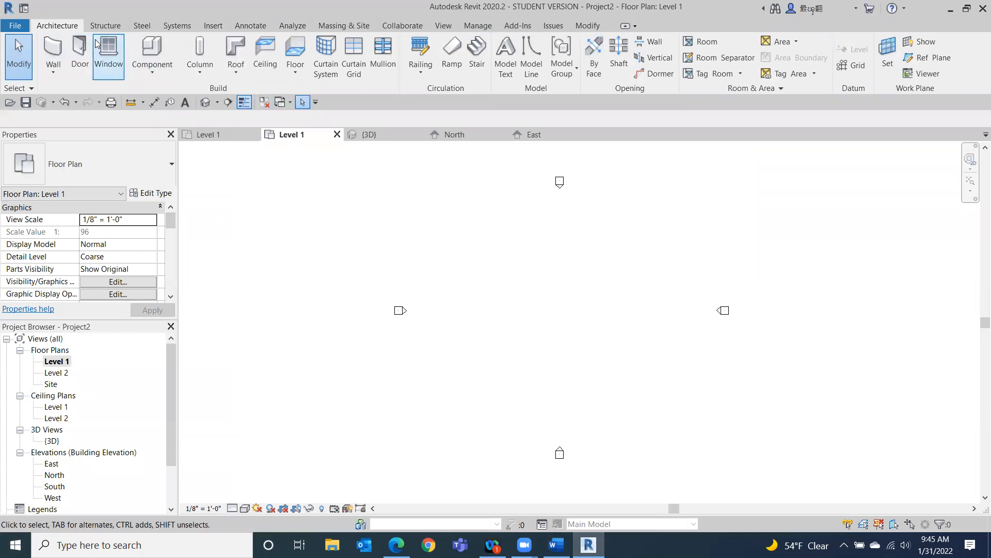
Start the Wall tool using the Exterior - Brick on CMU wall type.
{"action": "left_click", "coordinate": [45, 54]}
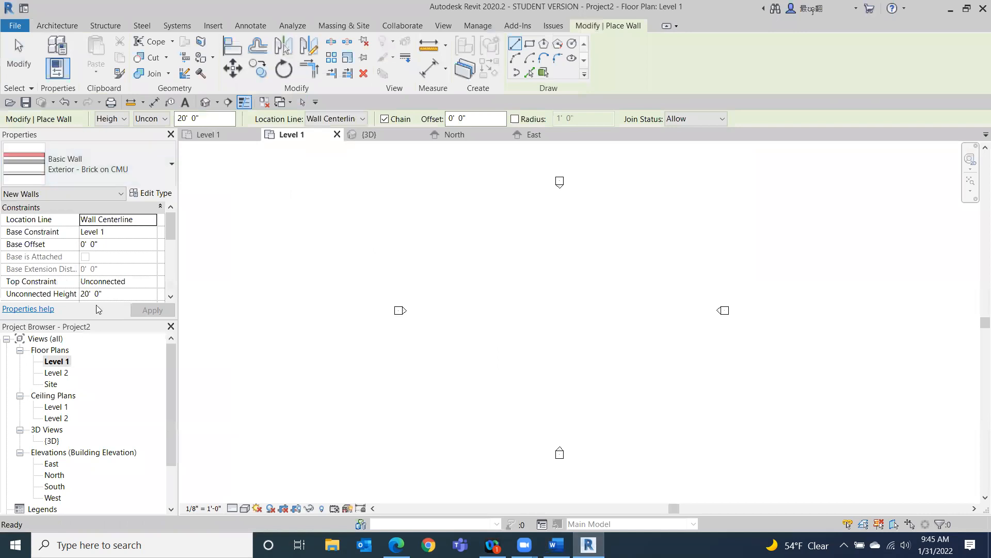
{"action": "left_click", "coordinate": [62, 176]}
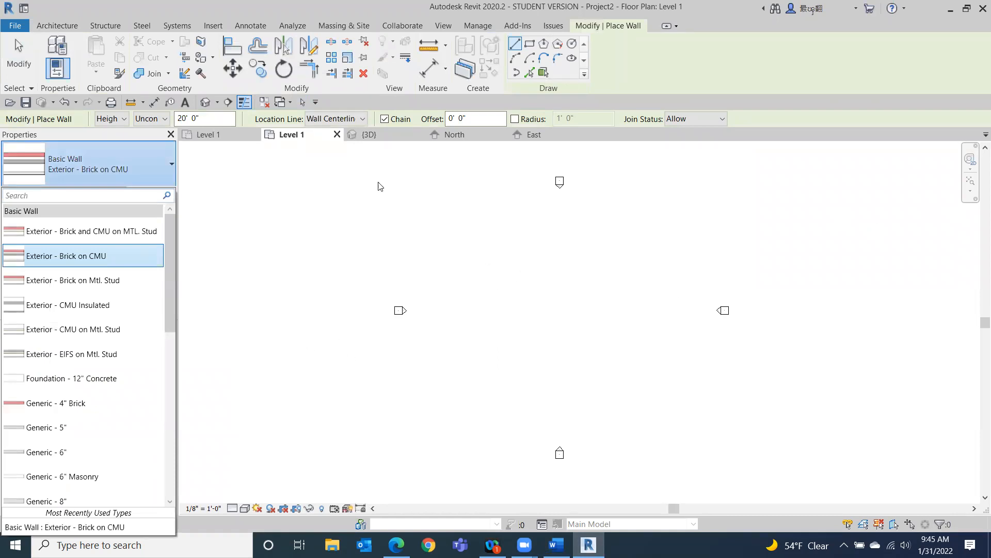
{"action": "left_click", "coordinate": [152, 166]}
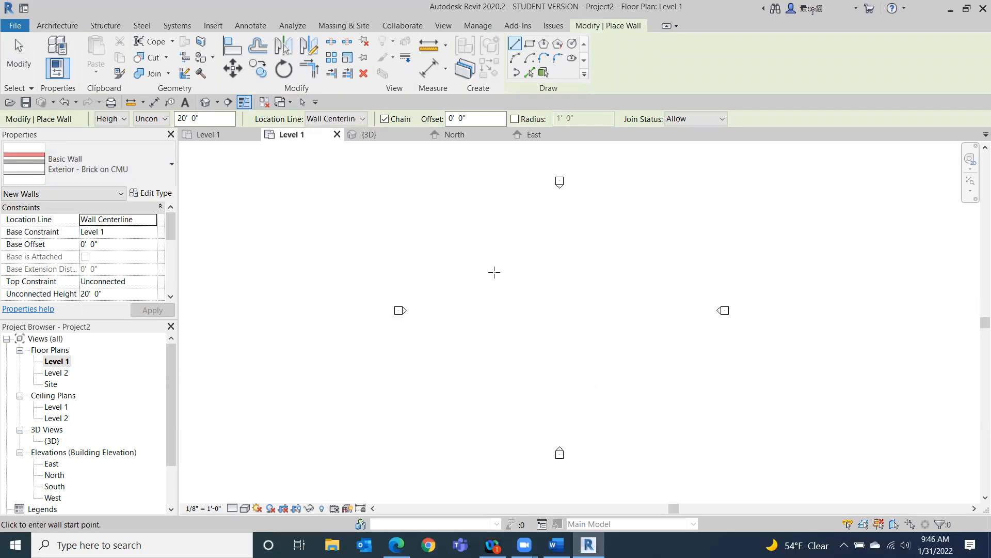
Set the Level 1 plan's visual style to Consistent Colors and its detail level to Fine.
{"action": "left_click", "coordinate": [458, 278]}
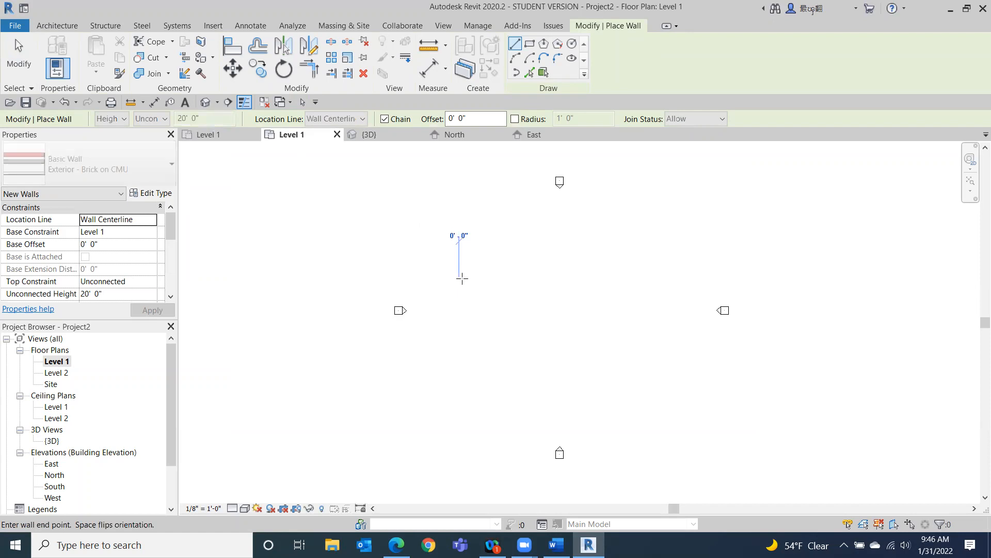
{"action": "left_click", "coordinate": [245, 508]}
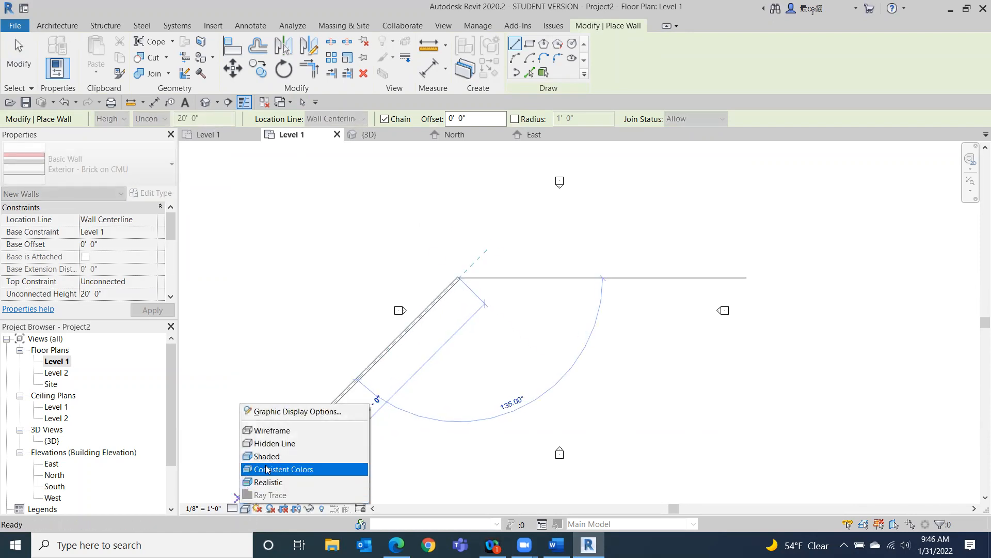
{"action": "left_click", "coordinate": [267, 468]}
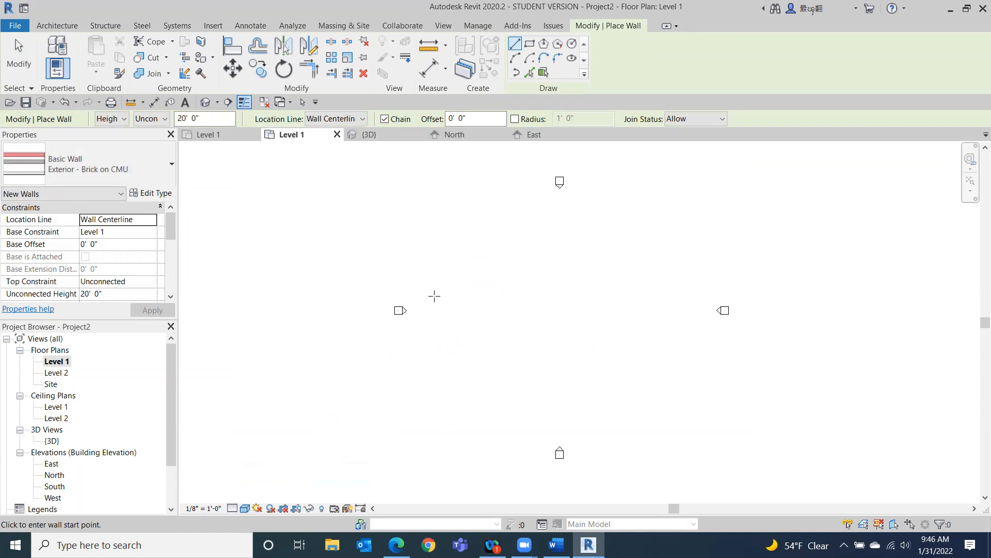
{"action": "left_click", "coordinate": [470, 295]}
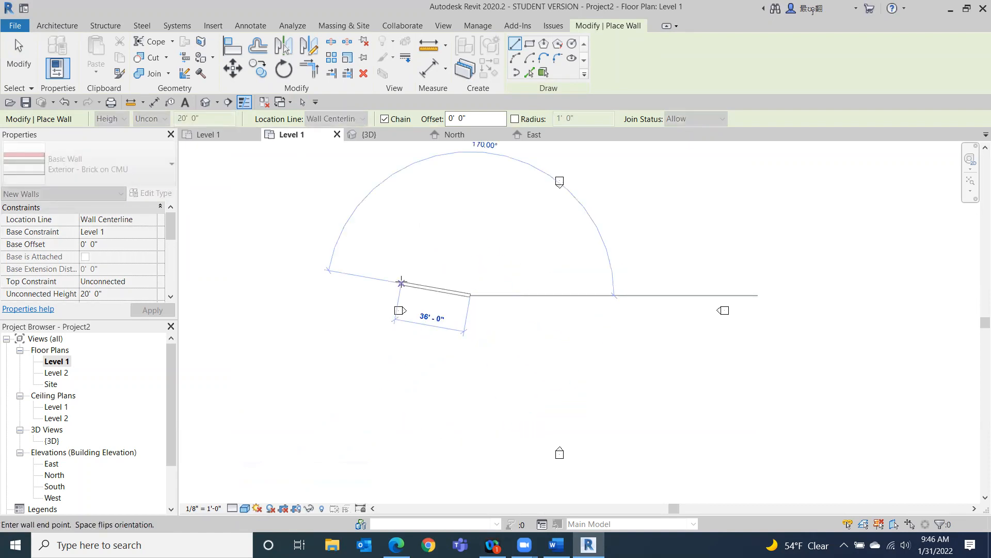
{"action": "key", "text": "Escape"}
{"action": "left_click", "coordinate": [245, 508]}
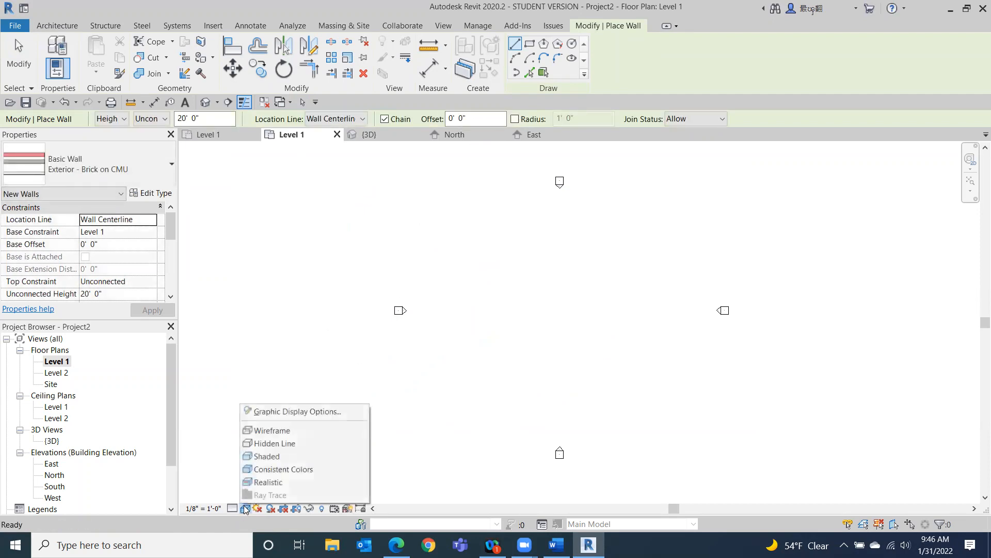
{"action": "left_click", "coordinate": [273, 469]}
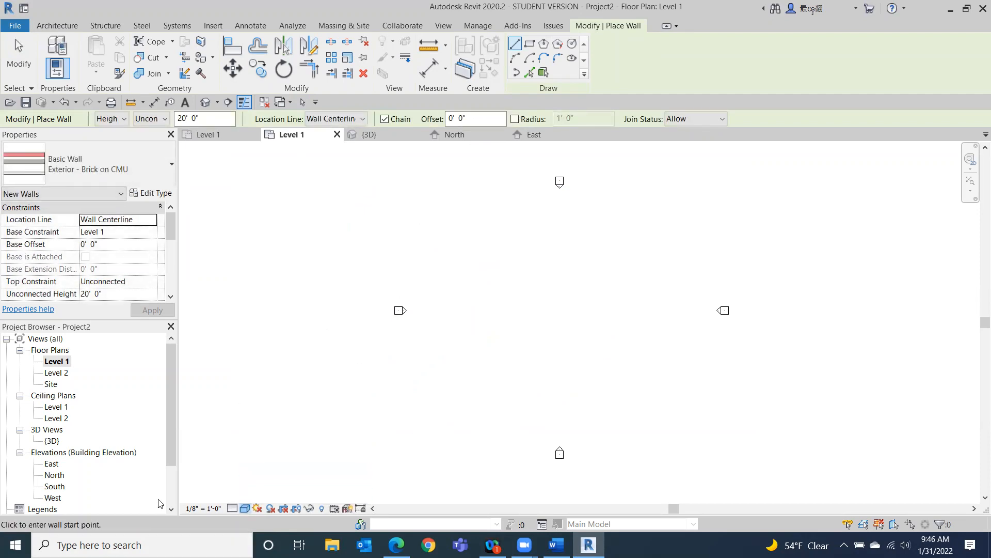
{"action": "left_click", "coordinate": [232, 509]}
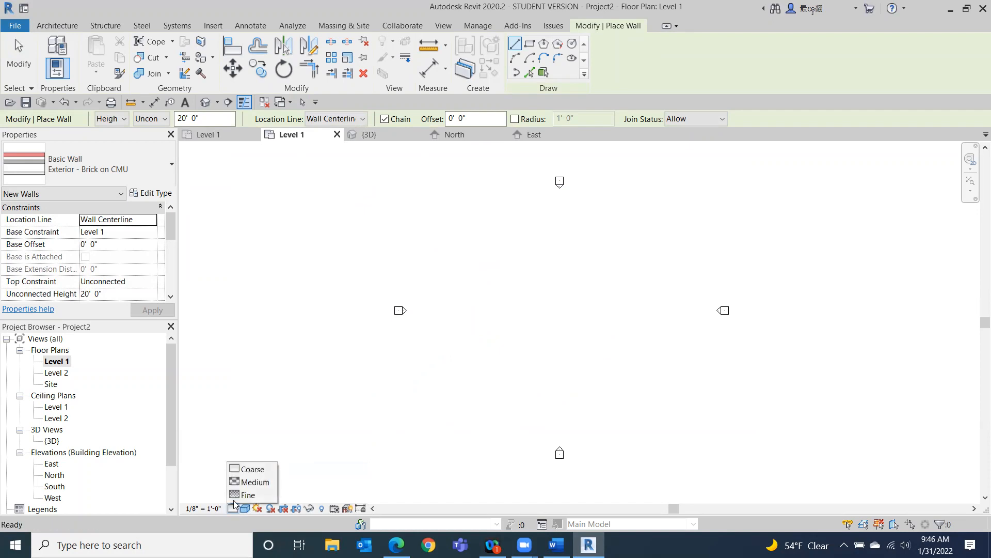
{"action": "left_click", "coordinate": [243, 495]}
Draw a closed rectangle of walls about 13' by 9' in the Level 1 plan.
{"action": "scroll", "coordinate": [464, 294], "scroll_direction": "up", "scroll_amount": 2}
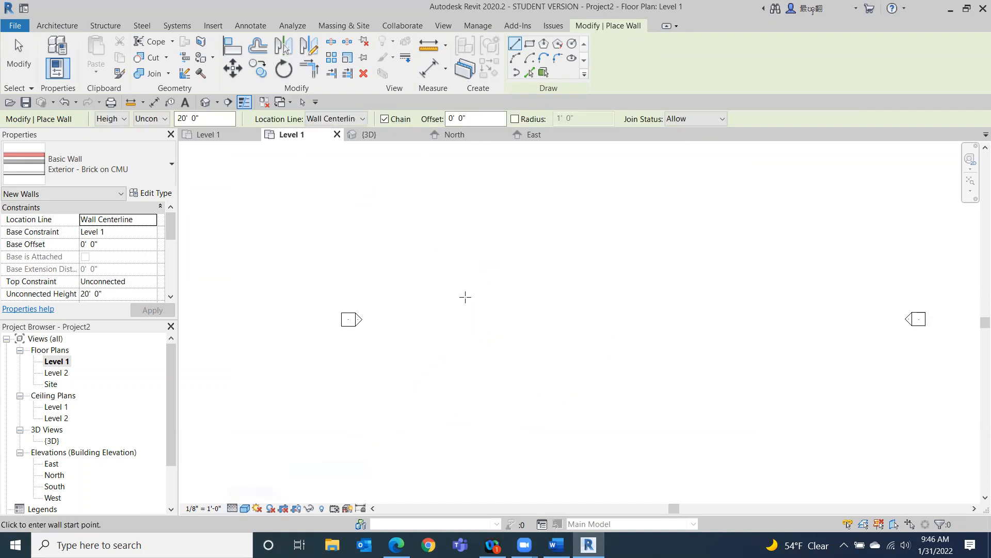
{"action": "left_click", "coordinate": [407, 297]}
{"action": "scroll", "coordinate": [448, 300], "scroll_direction": "up", "scroll_amount": 4}
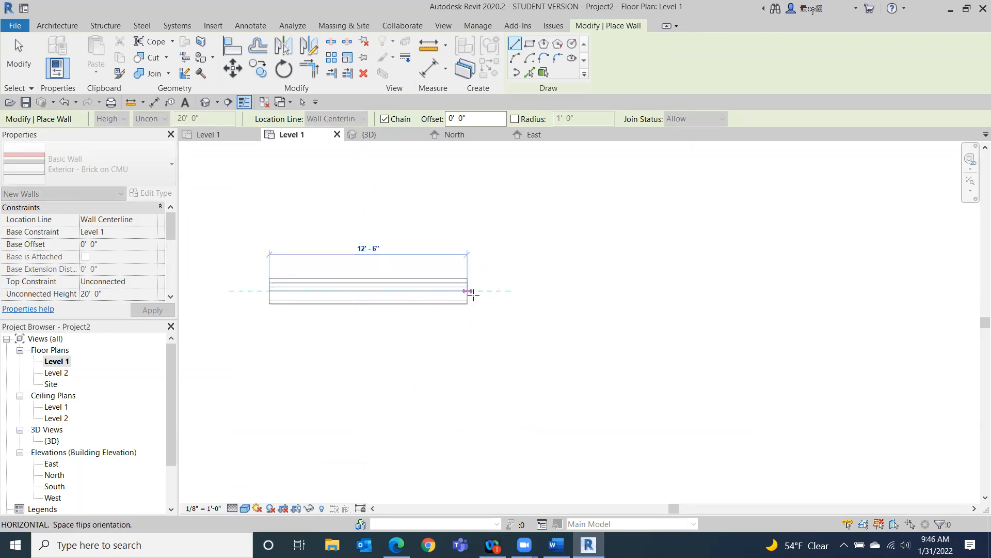
{"action": "left_click", "coordinate": [475, 291]}
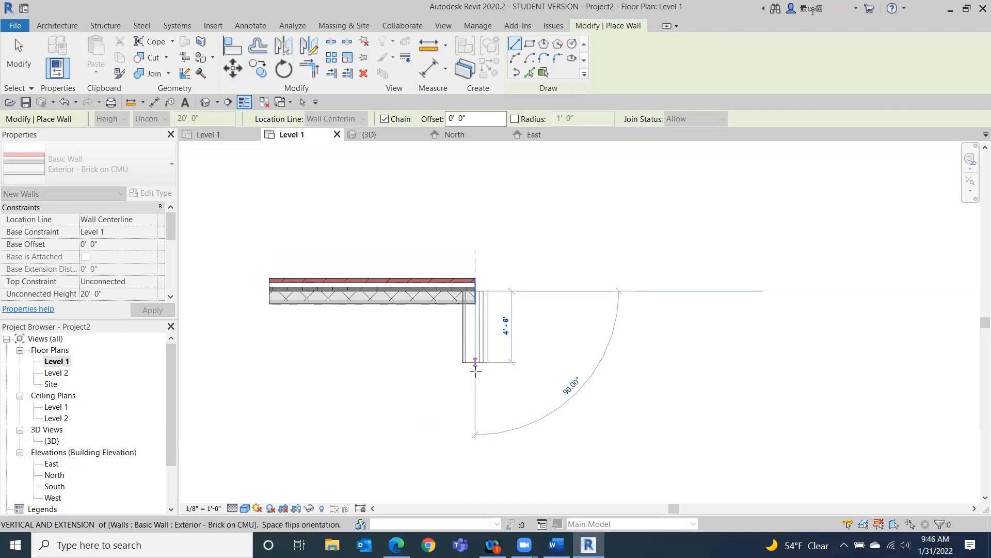
{"action": "left_click", "coordinate": [470, 434]}
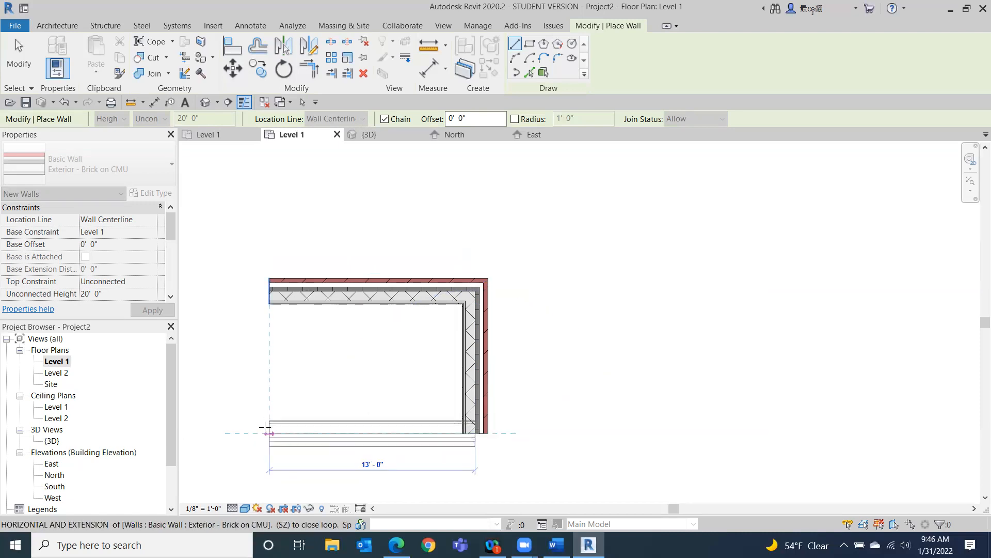
{"action": "left_click", "coordinate": [266, 432]}
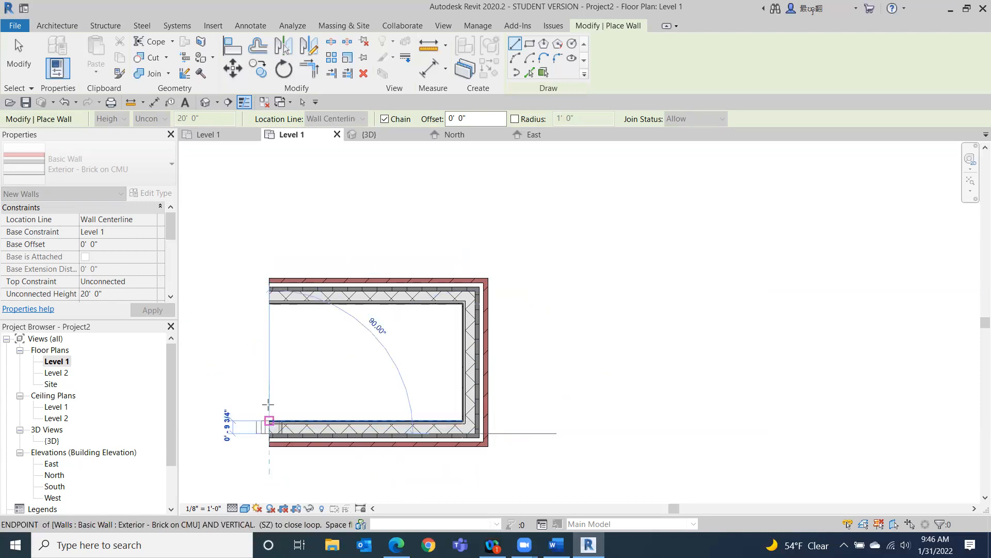
{"action": "left_click", "coordinate": [268, 289]}
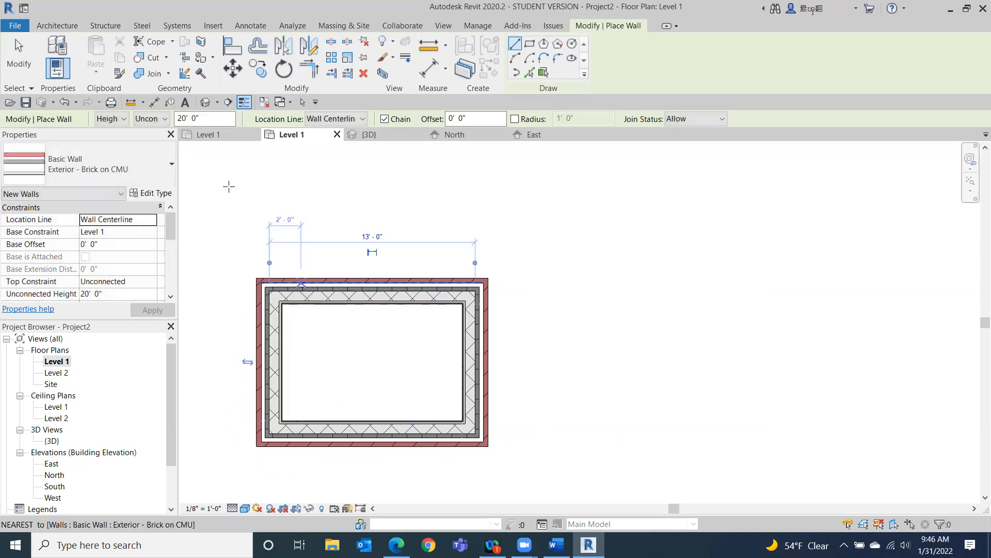
Draw a second closed wall rectangle about 11'-6" by 9' to the right, tracing it counterclockwise.
{"action": "middle_click_drag", "start_coordinate": [850, 337], "coordinate": [564, 277]}
{"action": "scroll", "coordinate": [585, 306], "scroll_direction": "down", "scroll_amount": 3}
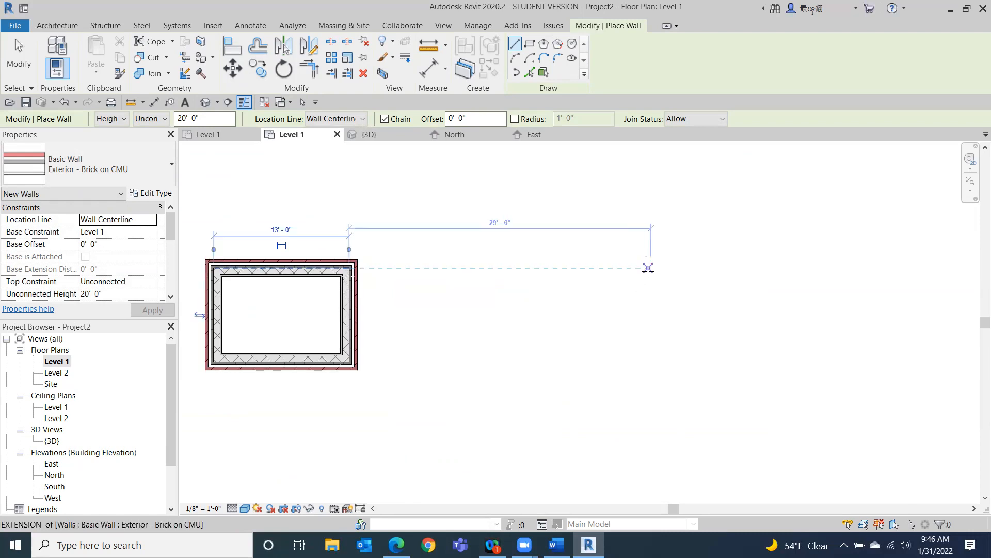
{"action": "left_click", "coordinate": [698, 268]}
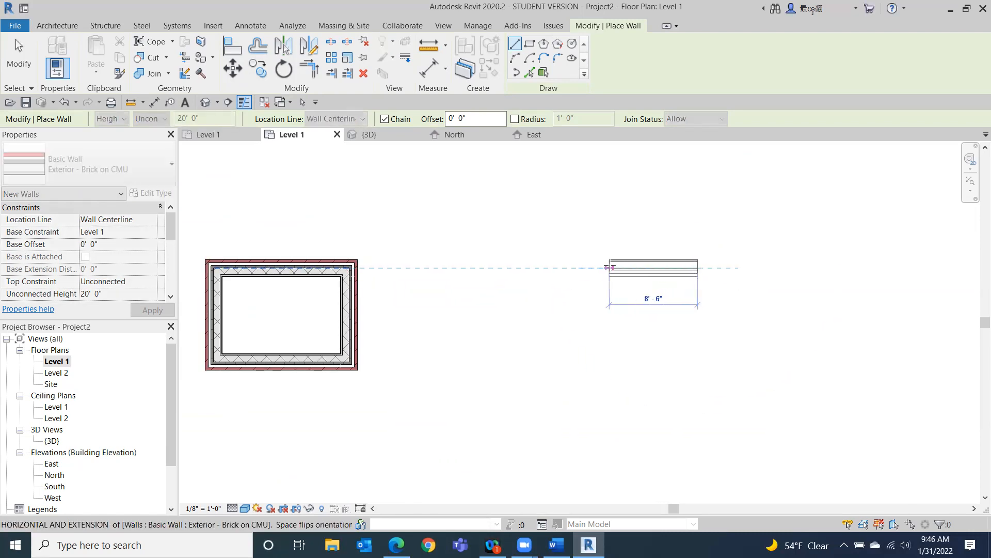
{"action": "left_click", "coordinate": [577, 268]}
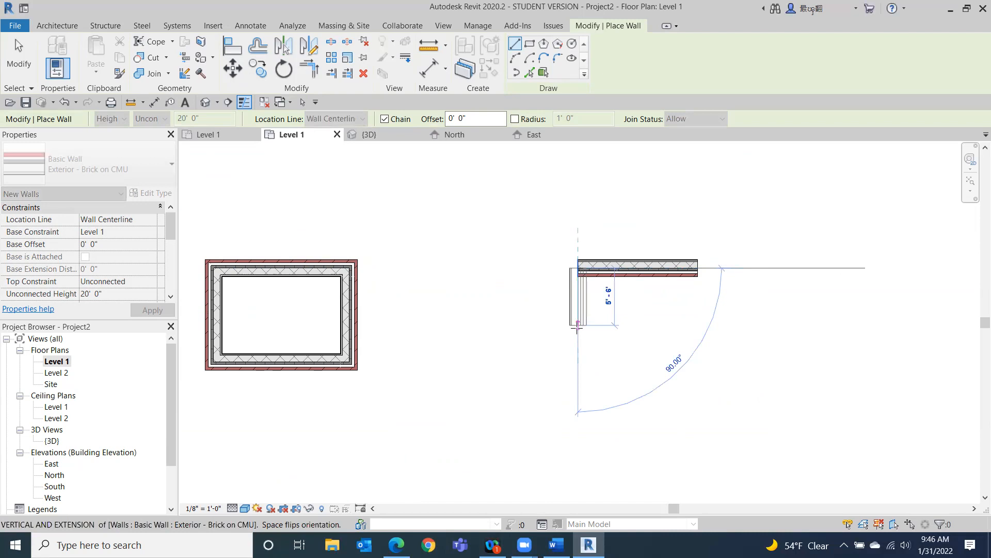
{"action": "left_click", "coordinate": [578, 361]}
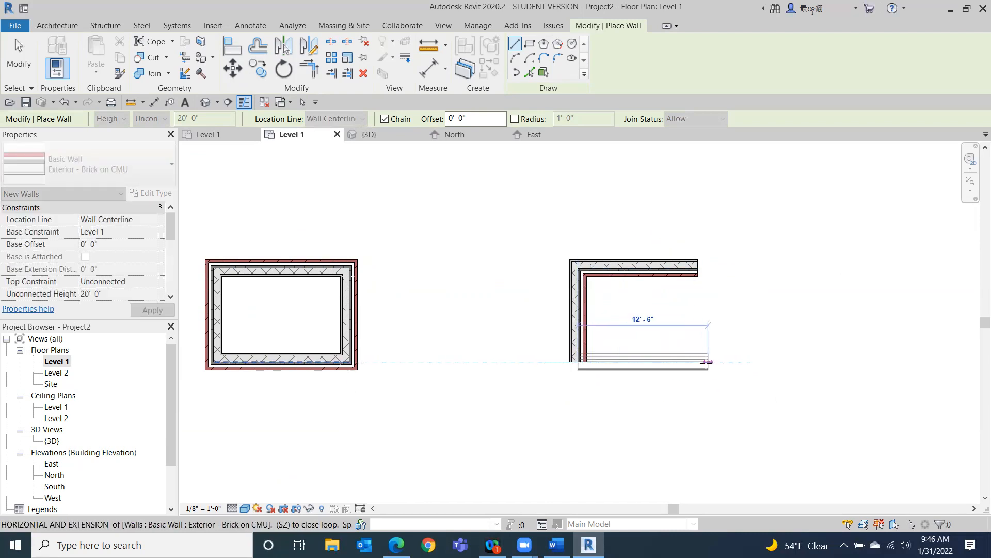
{"action": "left_click", "coordinate": [697, 361]}
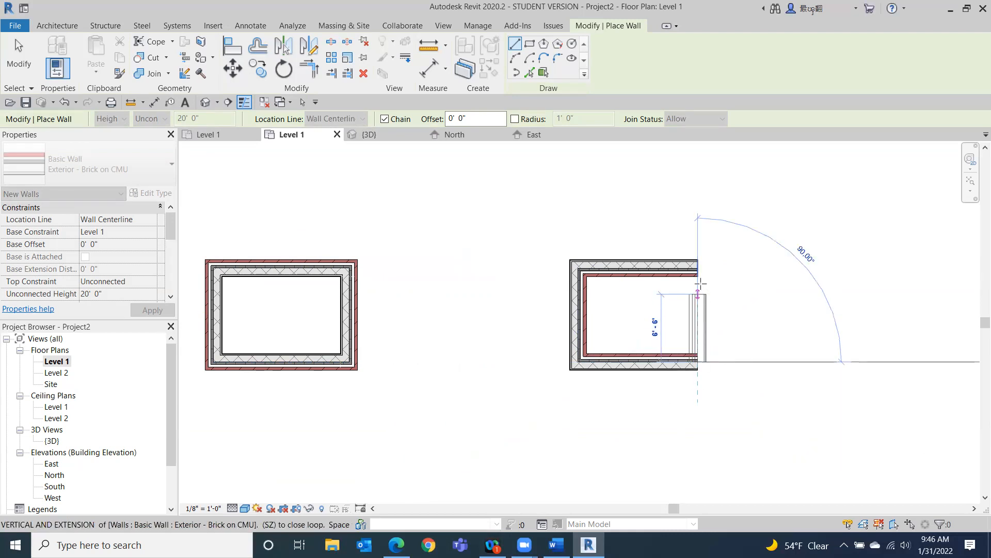
{"action": "left_click", "coordinate": [697, 268]}
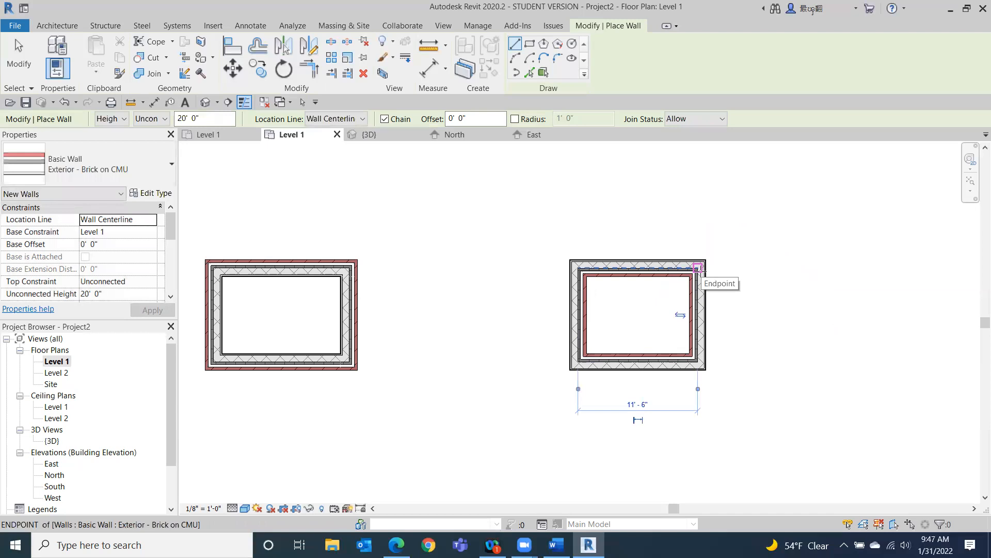
Flip the orientation of the bottom wall of the second rectangle.
{"action": "left_click", "coordinate": [26, 59]}
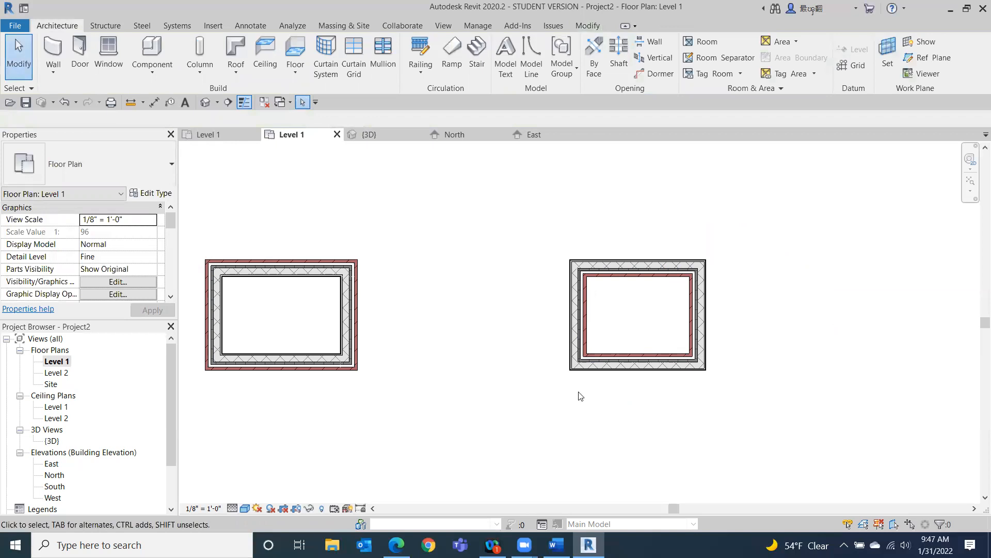
{"action": "left_click", "coordinate": [637, 363]}
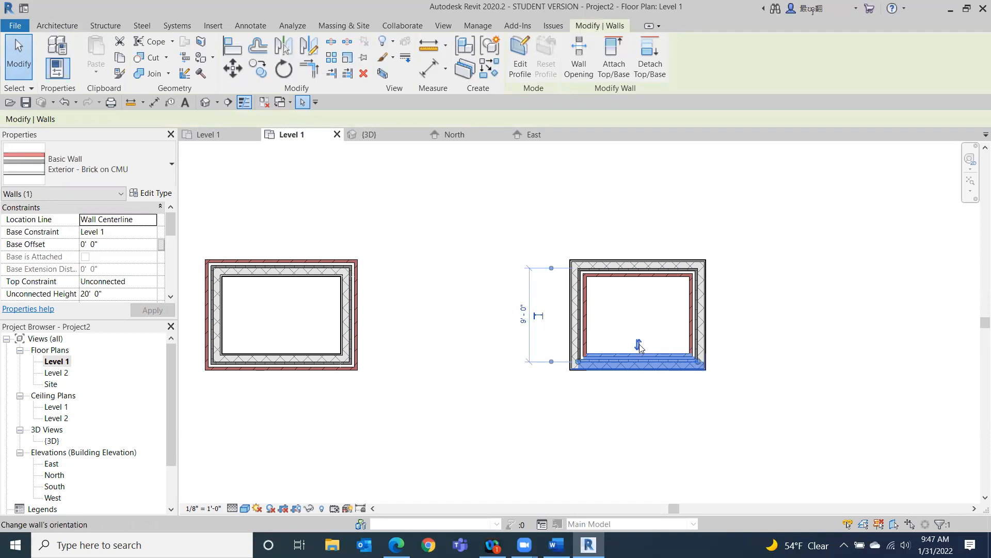
{"action": "left_click", "coordinate": [638, 345]}
{"action": "left_click", "coordinate": [589, 408]}
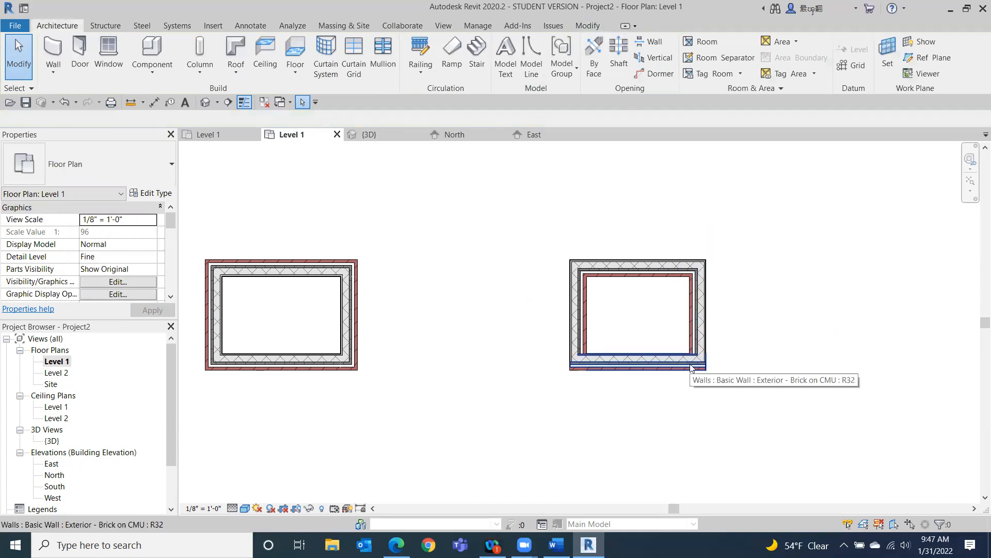
Switch the Level 1 plan's visual style to Hidden Line and its detail level to Coarse.
{"action": "left_click", "coordinate": [293, 367]}
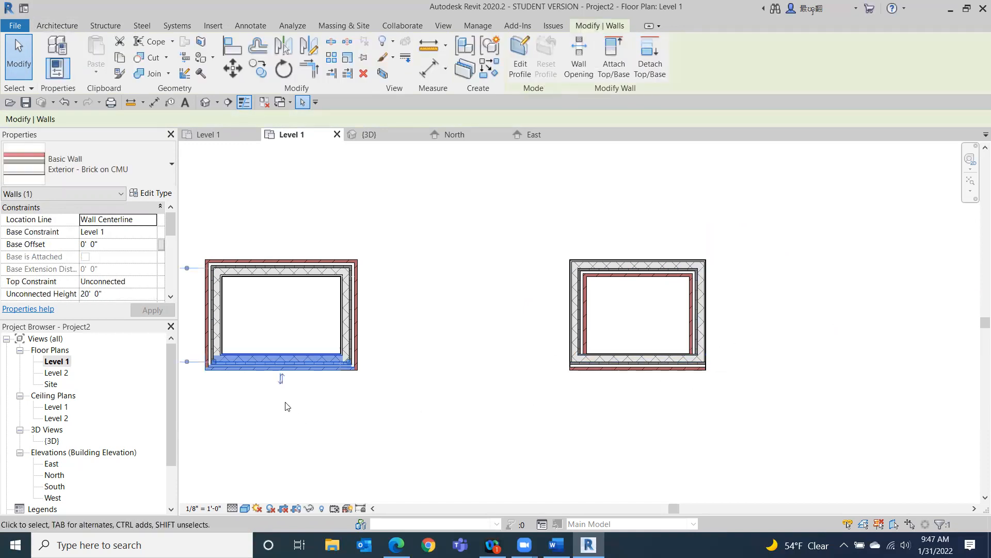
{"action": "left_click", "coordinate": [352, 315]}
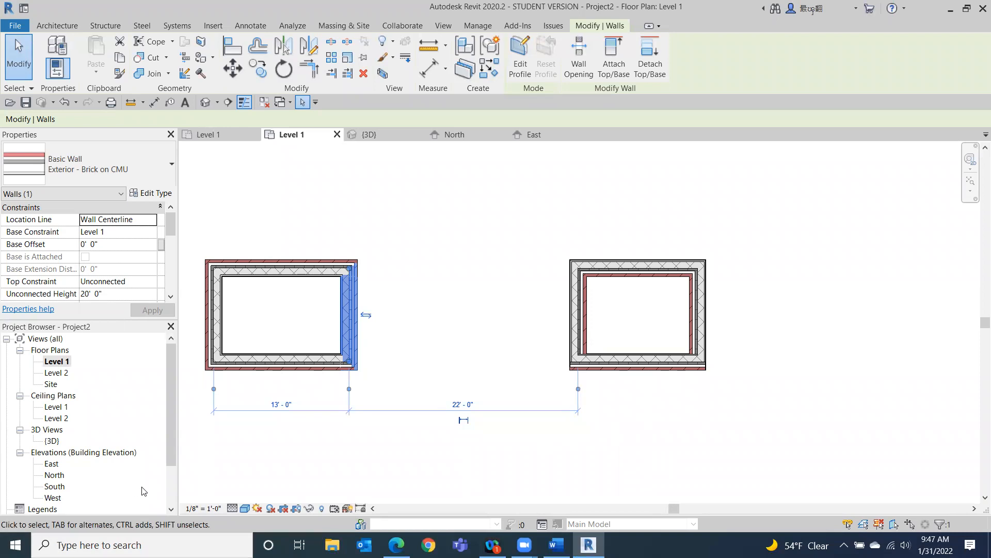
{"action": "left_click", "coordinate": [244, 508]}
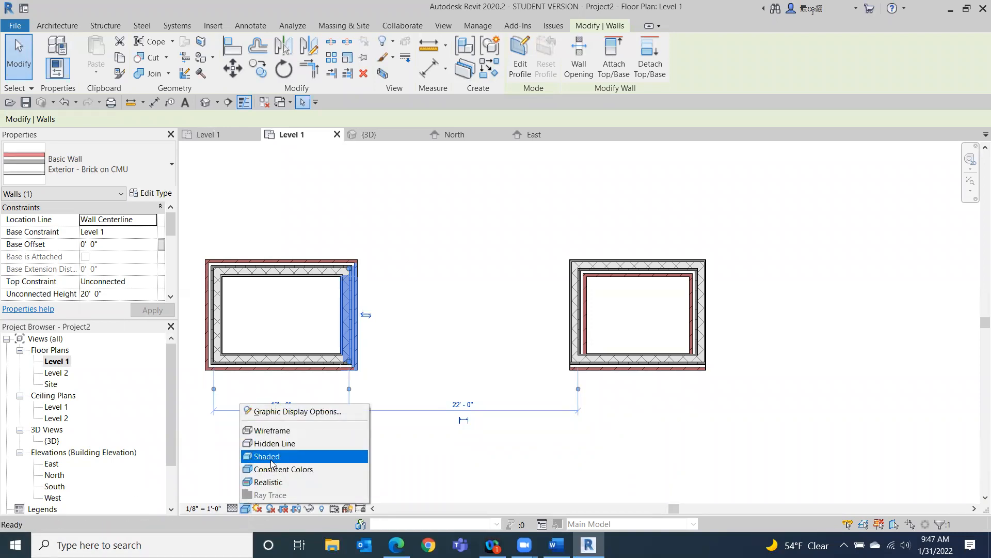
{"action": "left_click", "coordinate": [273, 443]}
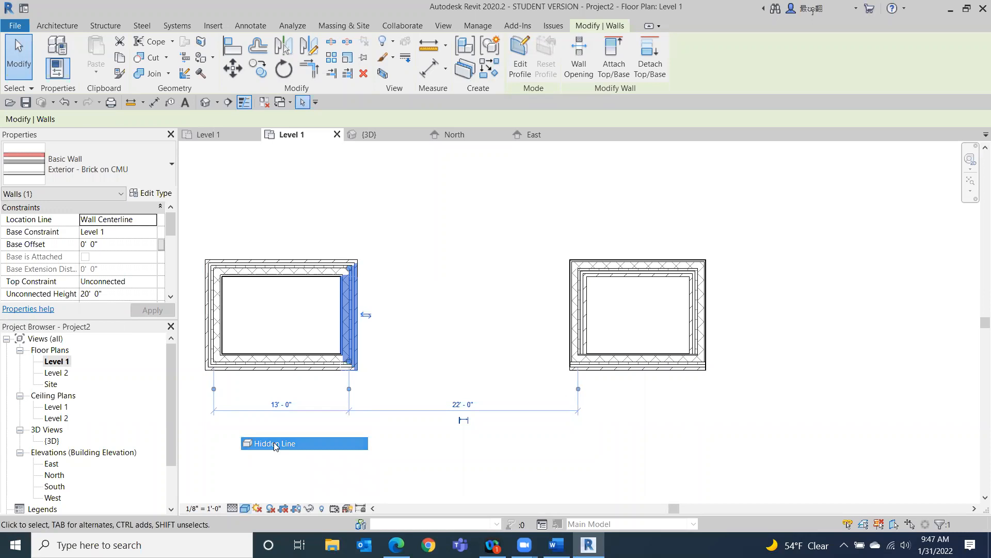
{"action": "left_click", "coordinate": [639, 412]}
{"action": "left_click", "coordinate": [223, 509]}
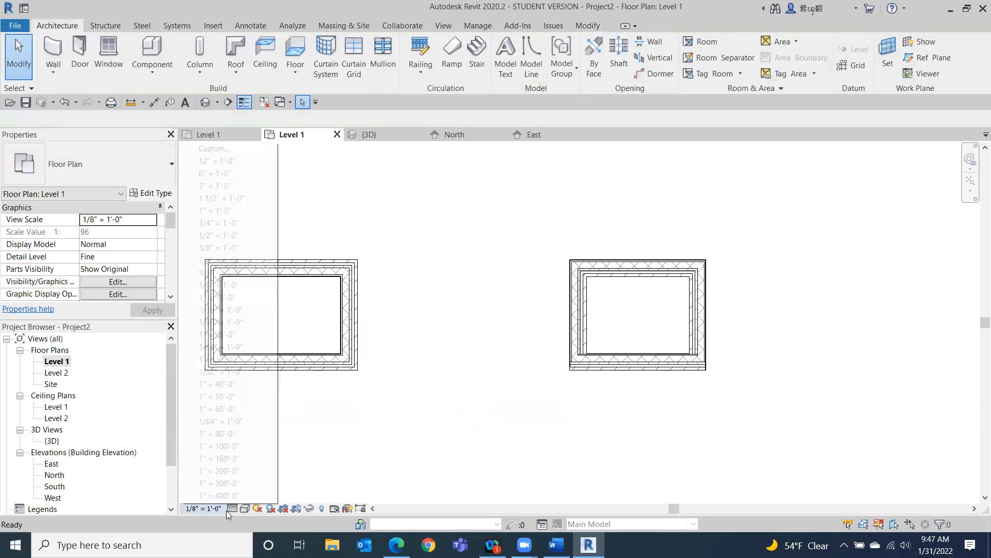
{"action": "left_click", "coordinate": [325, 417]}
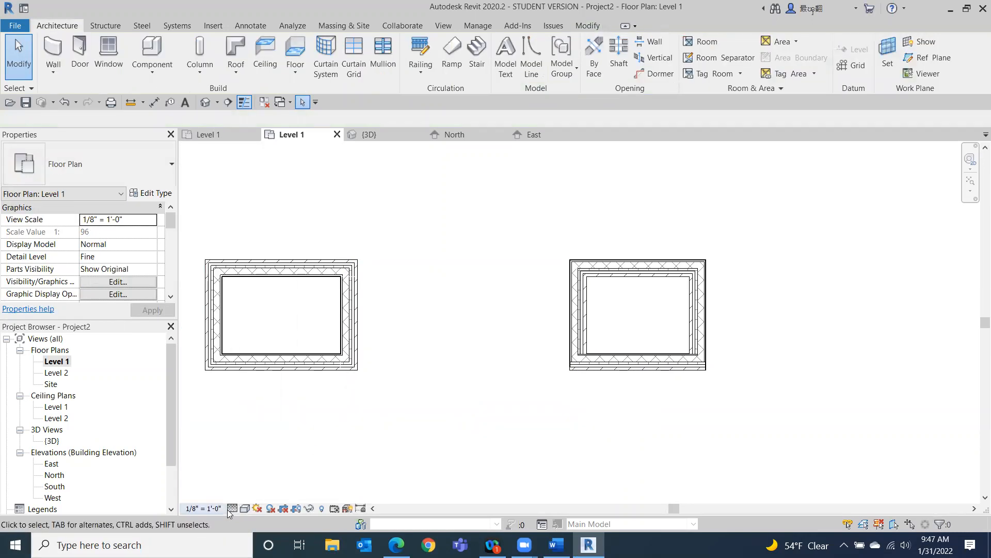
{"action": "left_click", "coordinate": [233, 509]}
{"action": "left_click", "coordinate": [252, 469]}
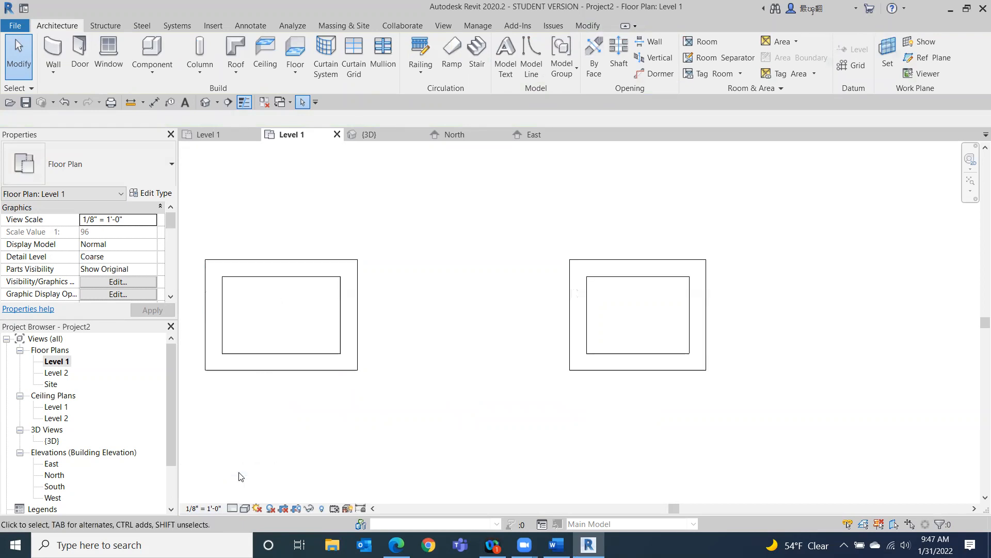
Select each wall of both rectangles in turn to inspect their orientation.
{"action": "left_click", "coordinate": [288, 360]}
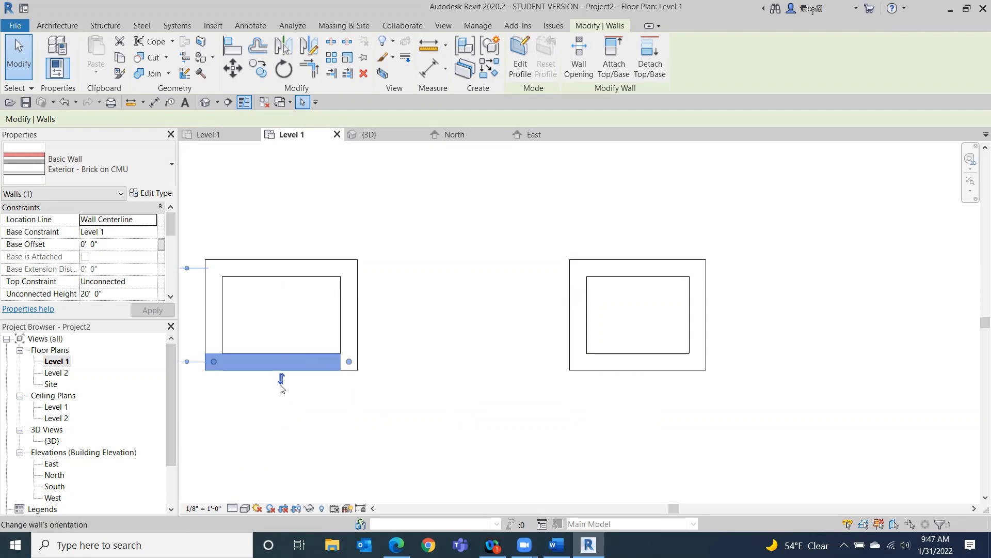
{"action": "left_click", "coordinate": [354, 305]}
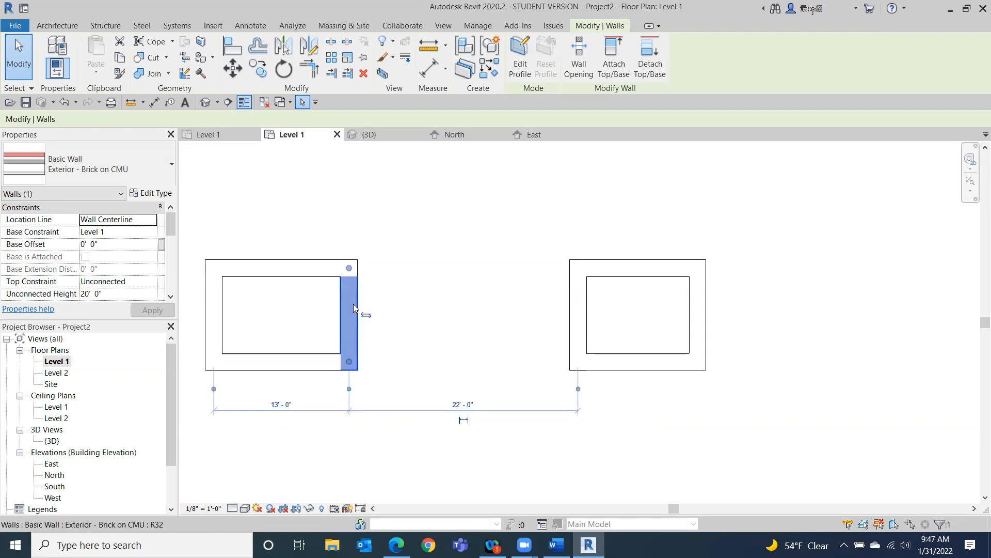
{"action": "left_click", "coordinate": [493, 223]}
{"action": "left_click", "coordinate": [583, 308]}
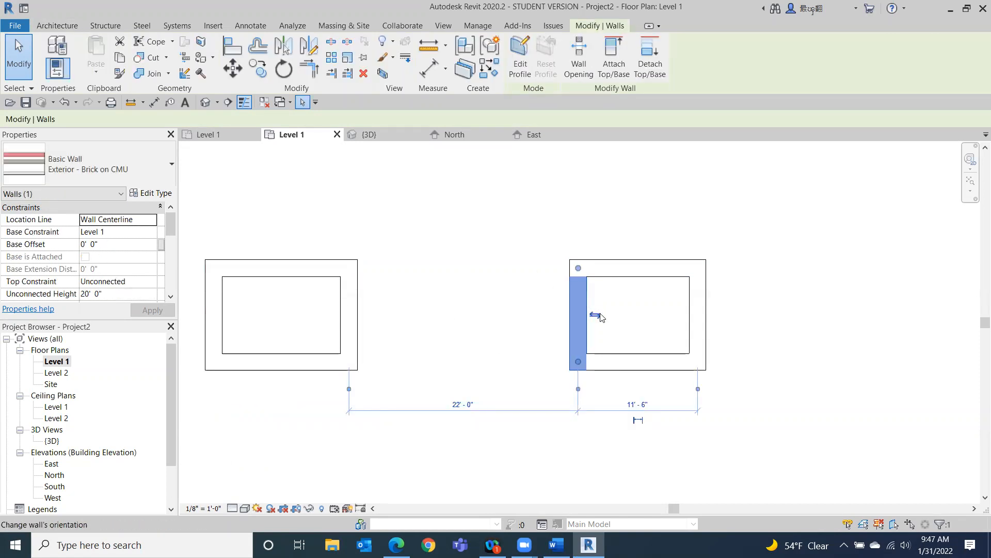
{"action": "left_click", "coordinate": [635, 269]}
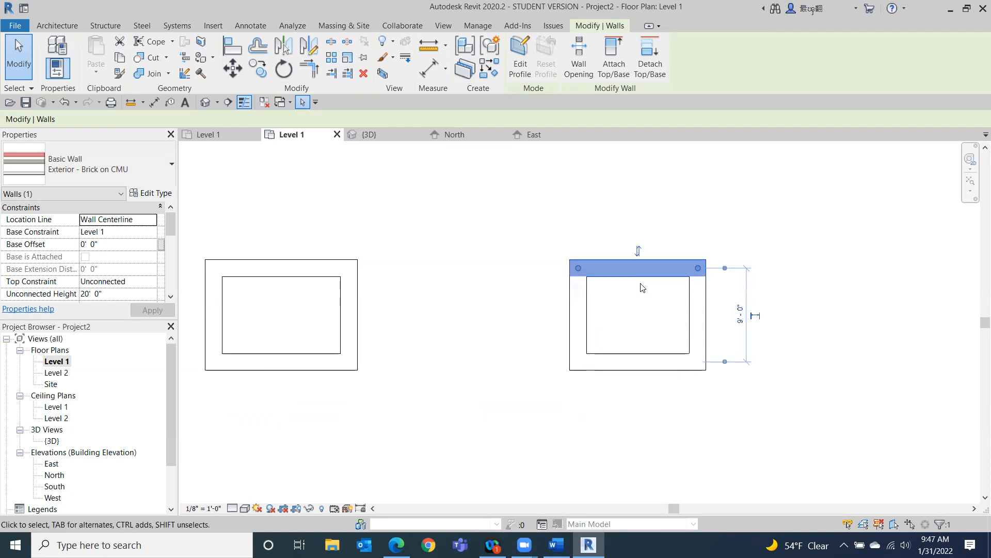
{"action": "left_click", "coordinate": [692, 292]}
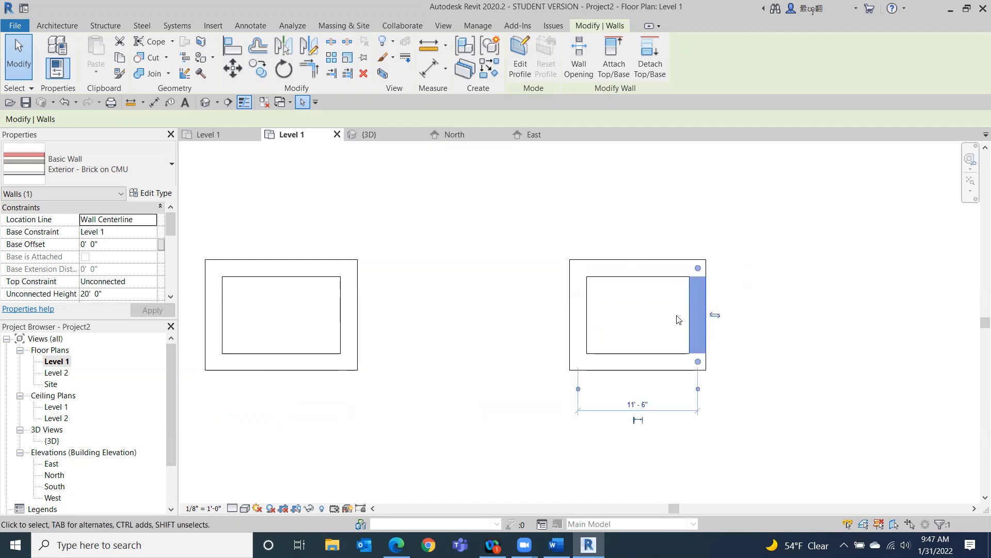
{"action": "left_click", "coordinate": [430, 380]}
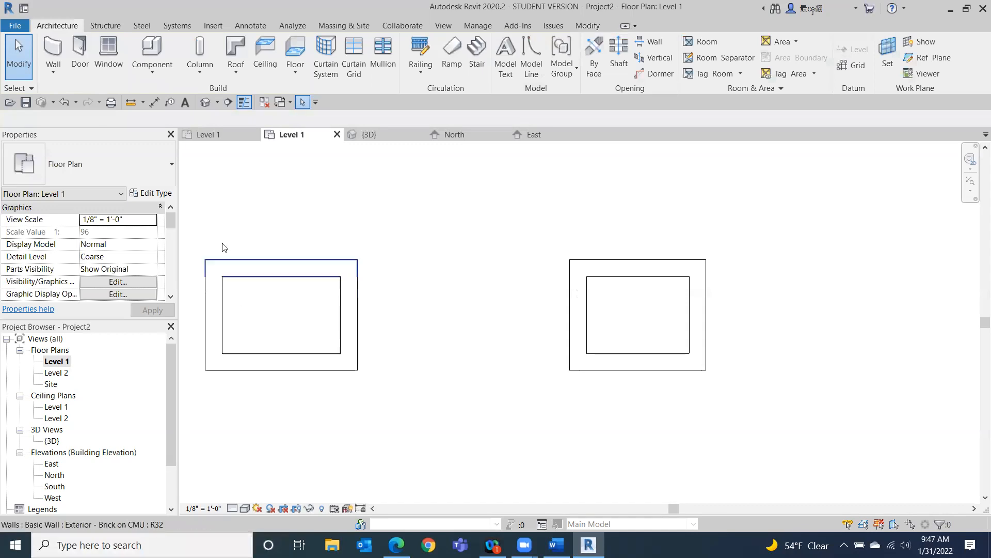
Return to the Level 1 plan and delete all the walls of both rectangles.
{"action": "left_click", "coordinate": [205, 103]}
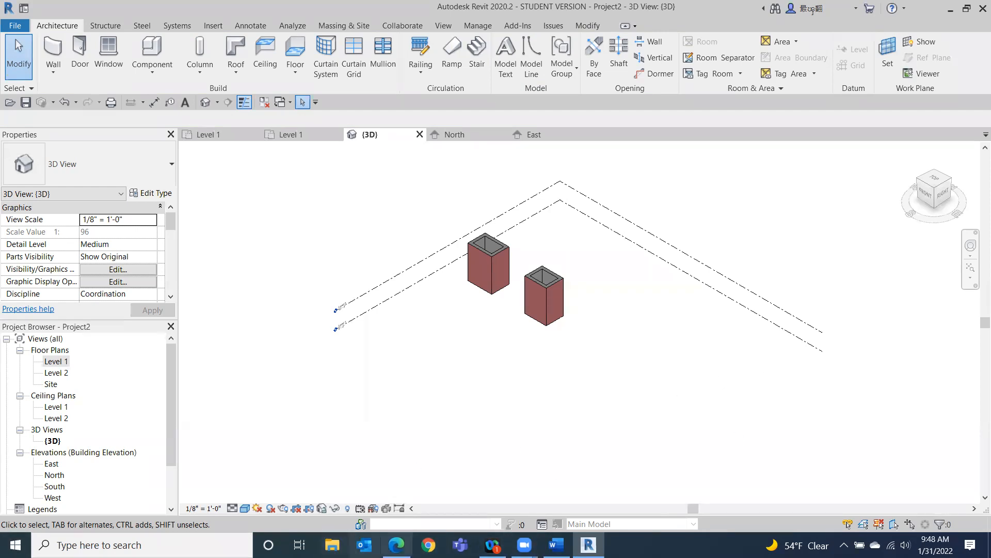
{"action": "left_click", "coordinate": [63, 361]}
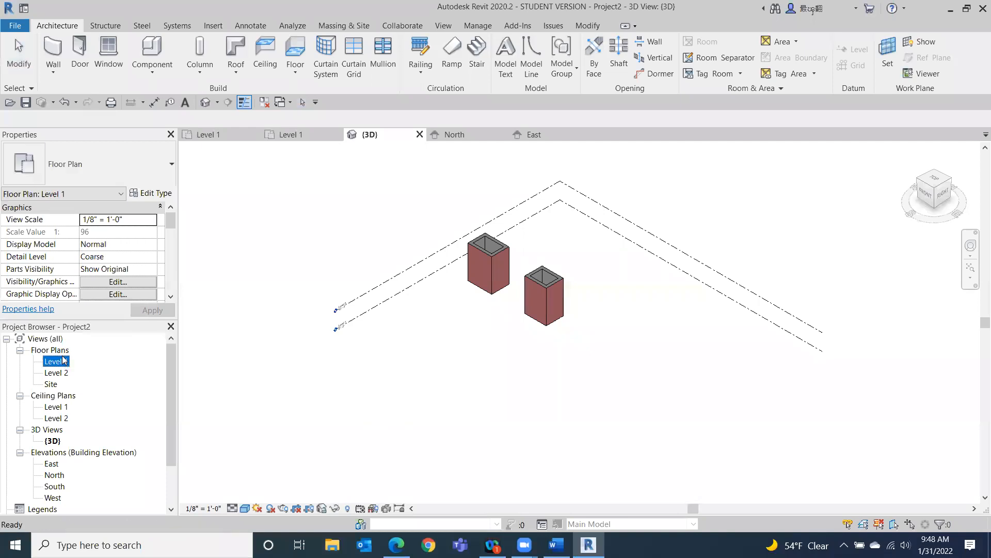
{"action": "left_click", "coordinate": [62, 375]}
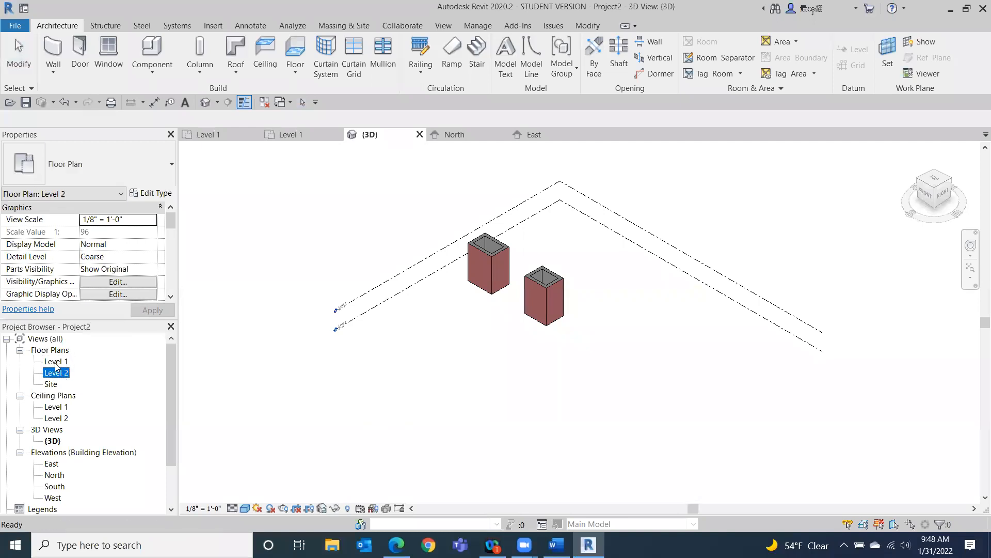
{"action": "double_click", "coordinate": [56, 362]}
{"action": "left_click_drag", "start_coordinate": [744, 224], "coordinate": [336, 385]}
{"action": "key", "text": "Delete"}
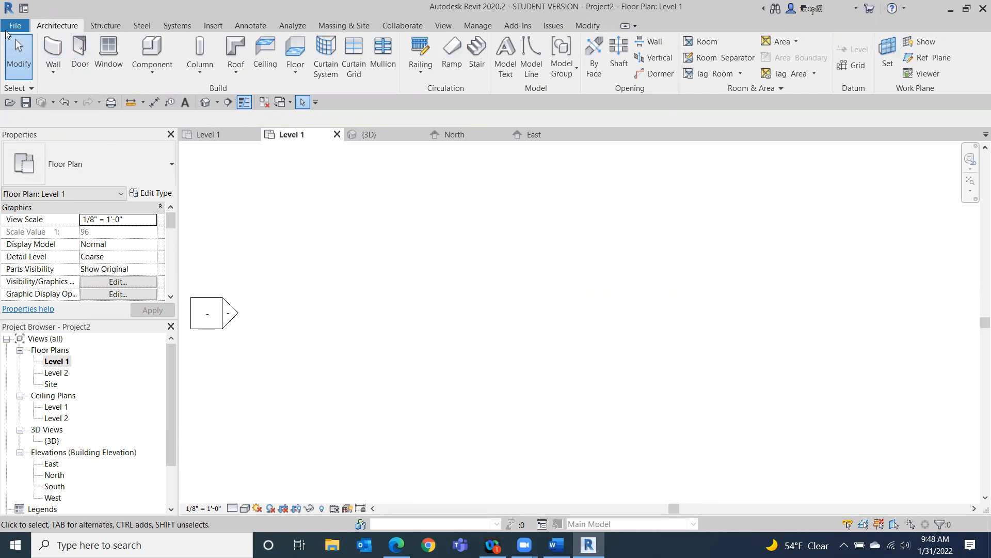
Start the Wall tool and choose the Generic - 8" basic wall type.
{"action": "left_click", "coordinate": [53, 49]}
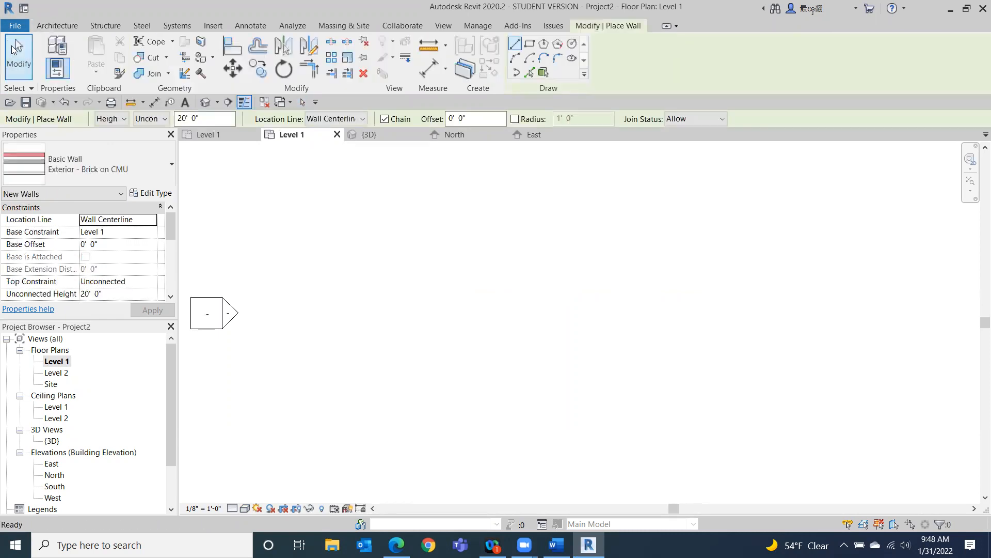
{"action": "left_click", "coordinate": [146, 160]}
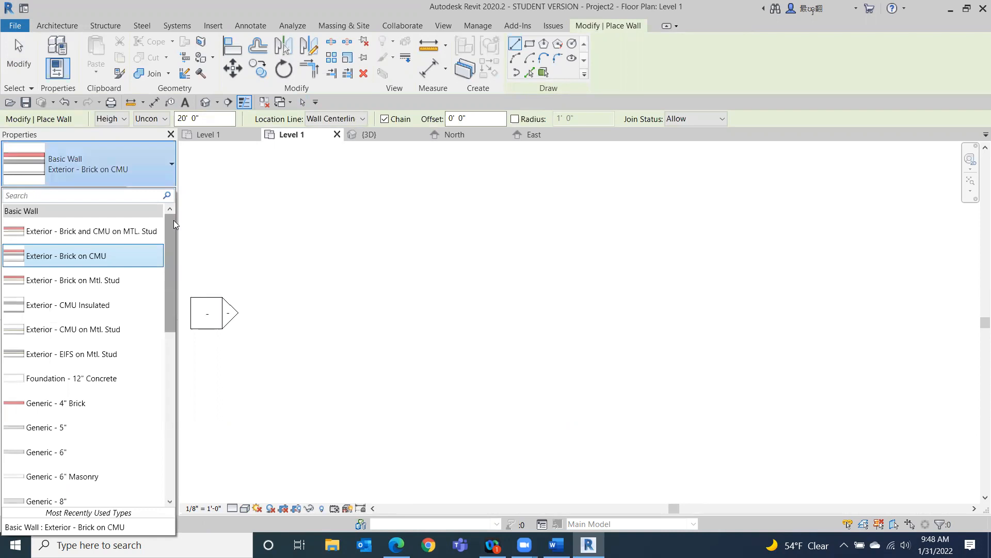
{"action": "left_click_drag", "start_coordinate": [173, 229], "coordinate": [173, 292]}
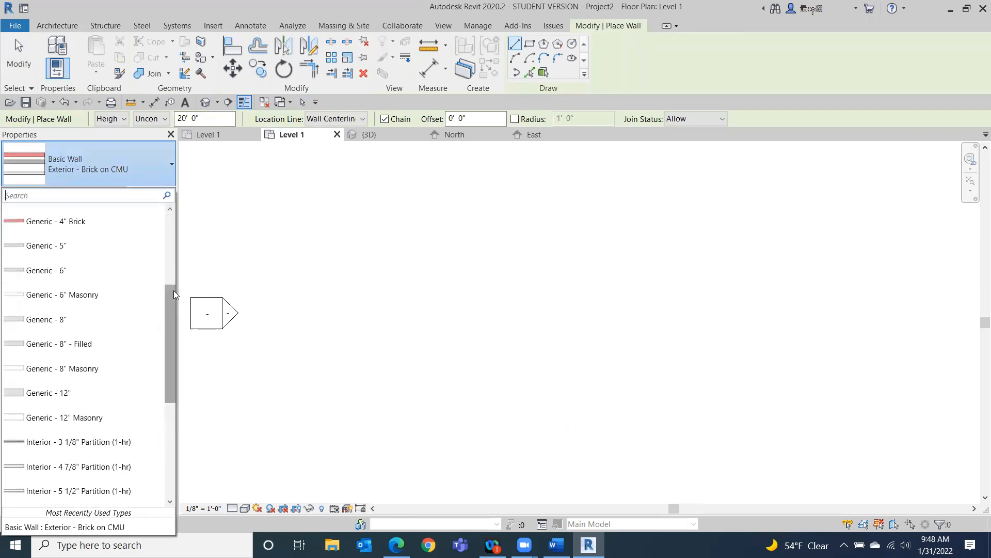
{"action": "left_click_drag", "start_coordinate": [173, 293], "coordinate": [196, 146]}
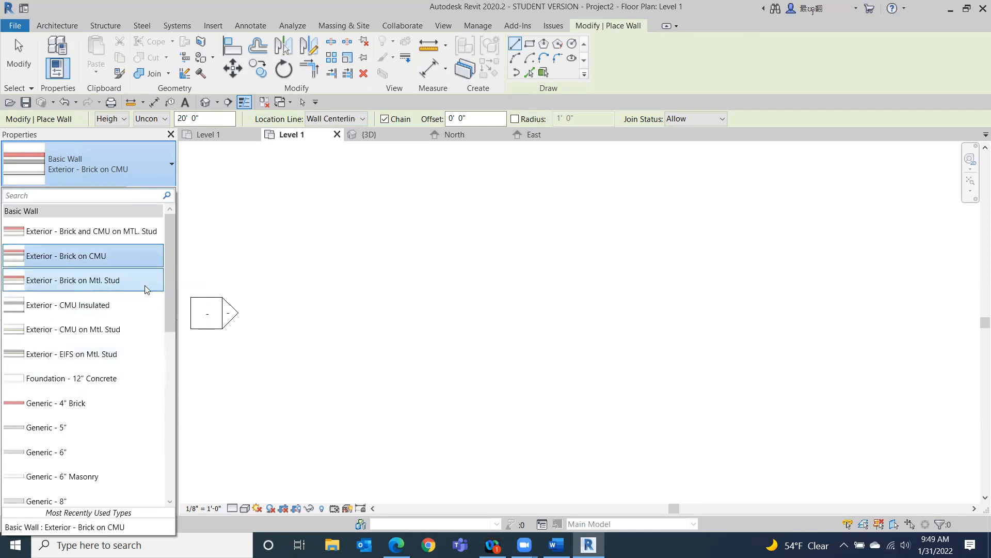
{"action": "left_click_drag", "start_coordinate": [167, 260], "coordinate": [158, 364]}
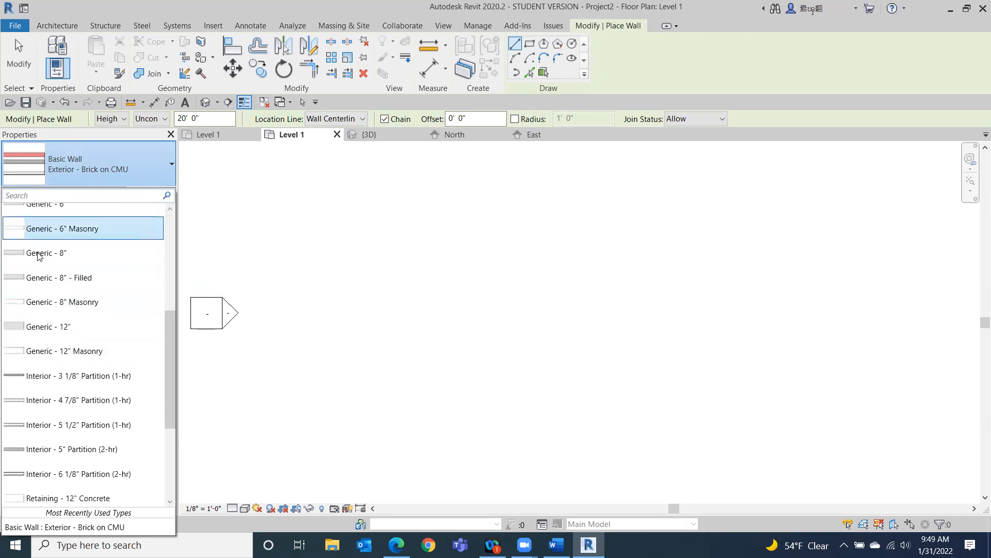
{"action": "left_click", "coordinate": [59, 254]}
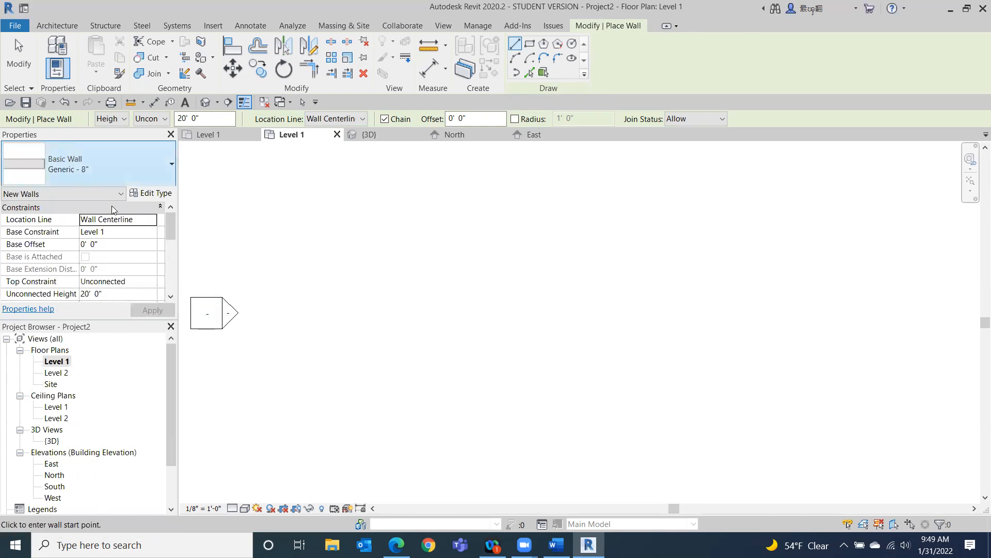
Duplicate the wall type and name the copy Wall Exterior 5.5" mcm.
{"action": "left_click", "coordinate": [146, 193]}
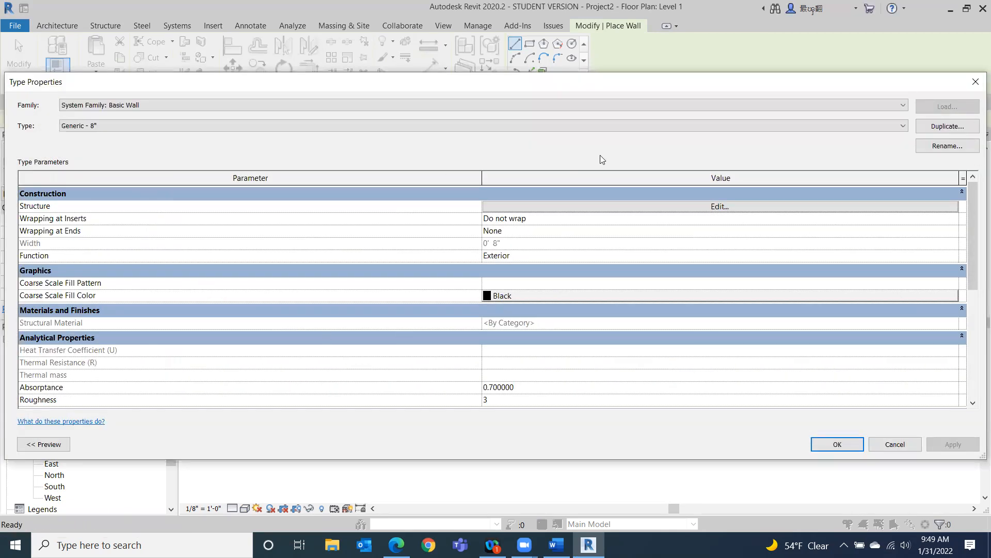
{"action": "left_click", "coordinate": [956, 126]}
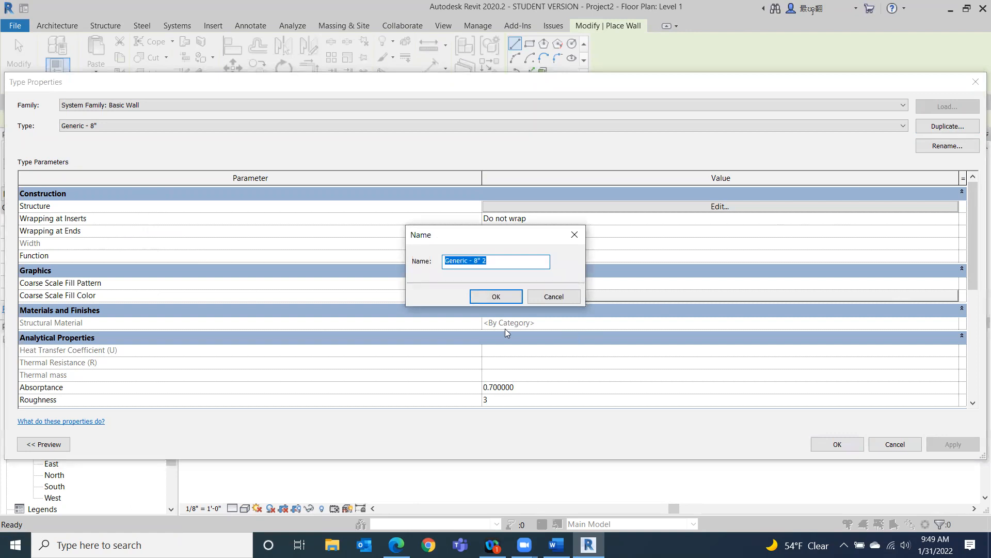
{"action": "type", "text": "Wall Exterior 5.5"}
{"action": "type", "text": "\" mcm"}
{"action": "left_click", "coordinate": [529, 256]}
{"action": "left_click", "coordinate": [495, 298]}
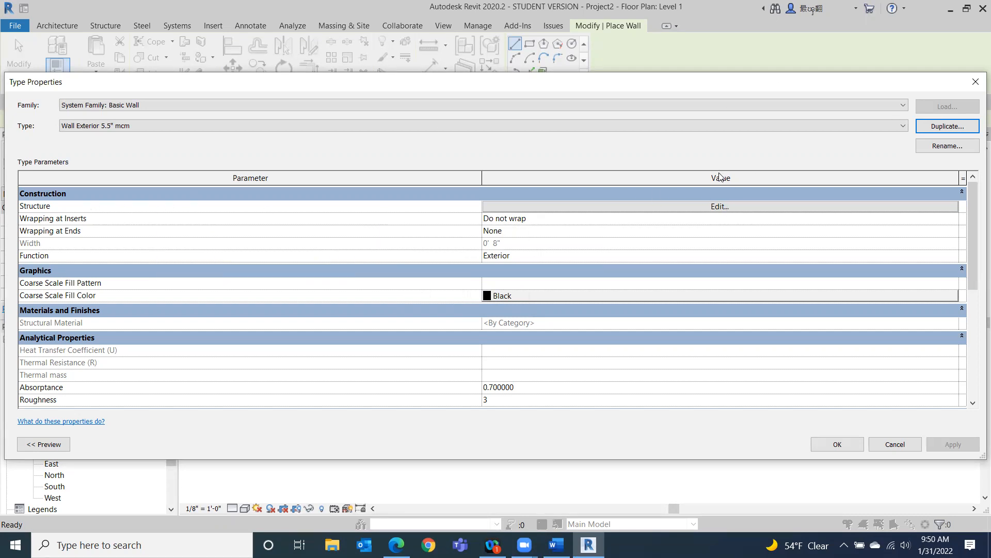
Edit the wall structure, inserting two layers and moving one to the exterior side and one to the interior side.
{"action": "left_click", "coordinate": [707, 207]}
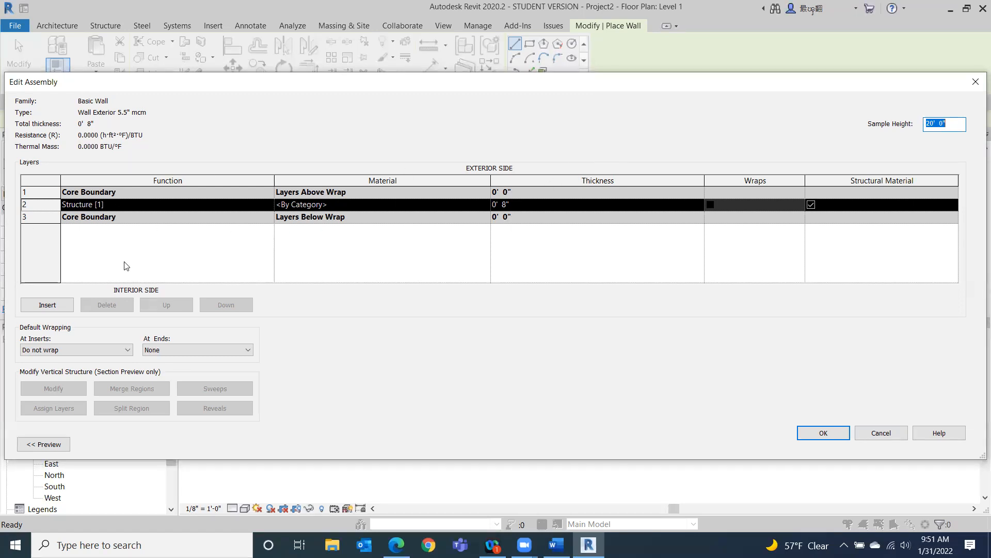
{"action": "left_click", "coordinate": [47, 305]}
{"action": "left_click", "coordinate": [48, 305]}
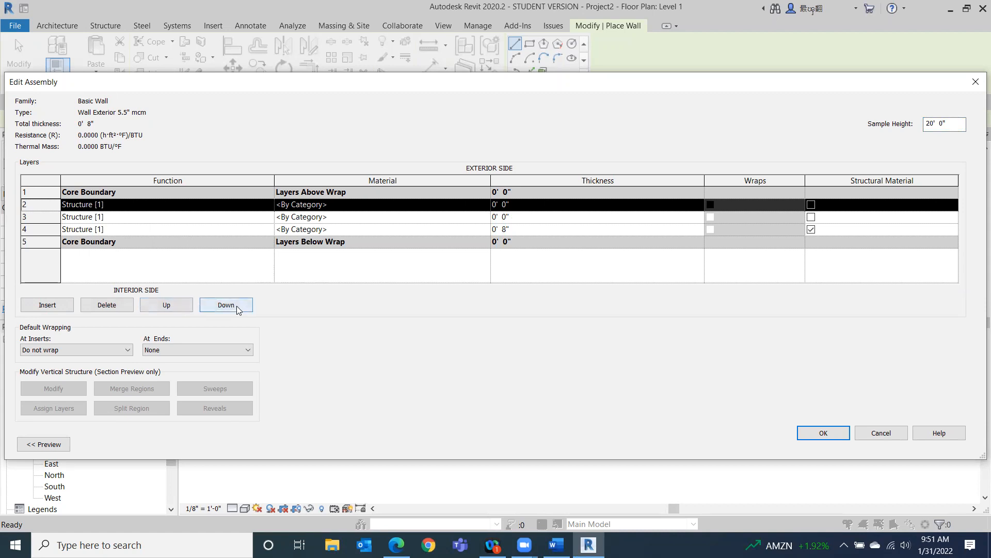
{"action": "left_click", "coordinate": [170, 308]}
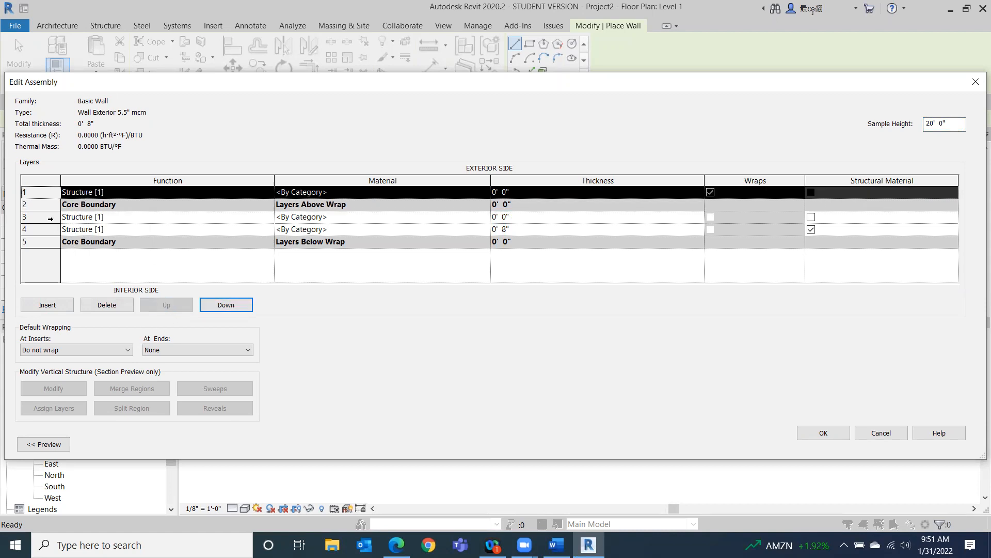
{"action": "left_click", "coordinate": [50, 217]}
{"action": "left_click", "coordinate": [217, 304]}
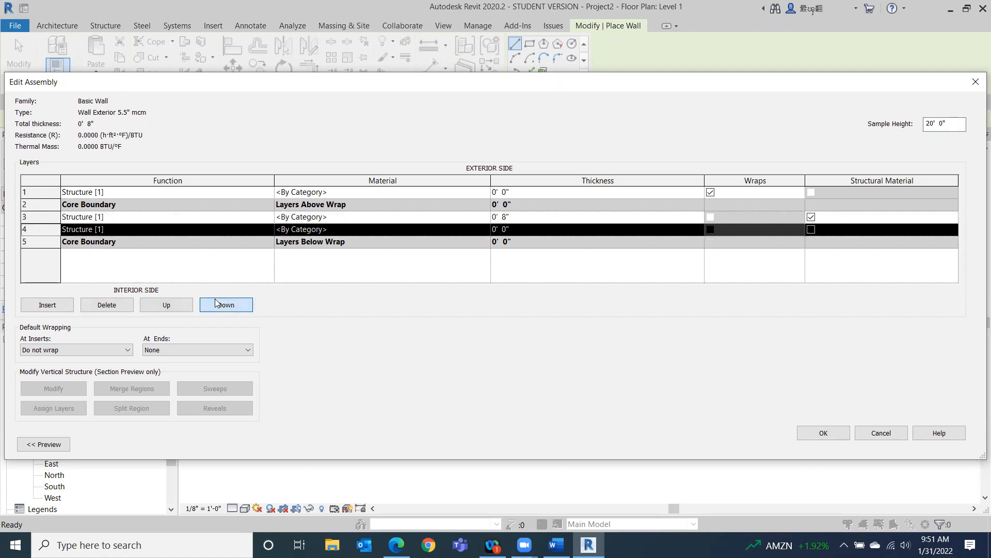
{"action": "left_click", "coordinate": [217, 304]}
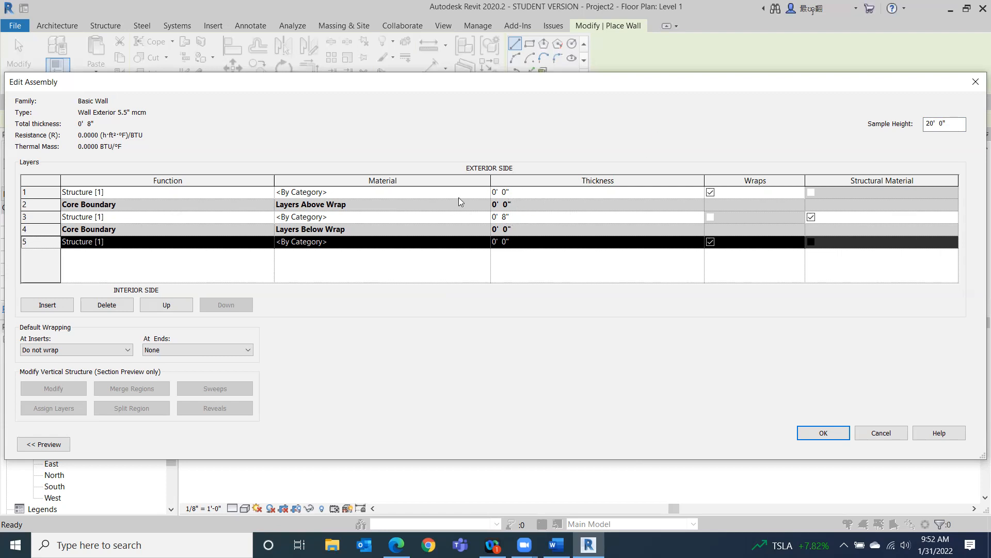
Set the core structure layer to 4.5" and both outer structure layers to 0.5" thick.
{"action": "left_click", "coordinate": [520, 216]}
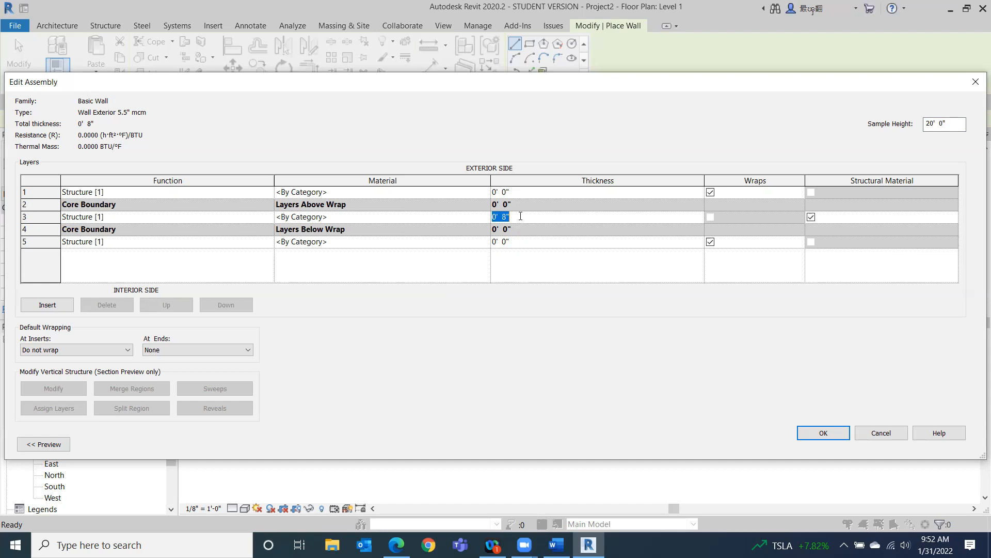
{"action": "type", "text": "4.5\""}
{"action": "left_click", "coordinate": [517, 190]}
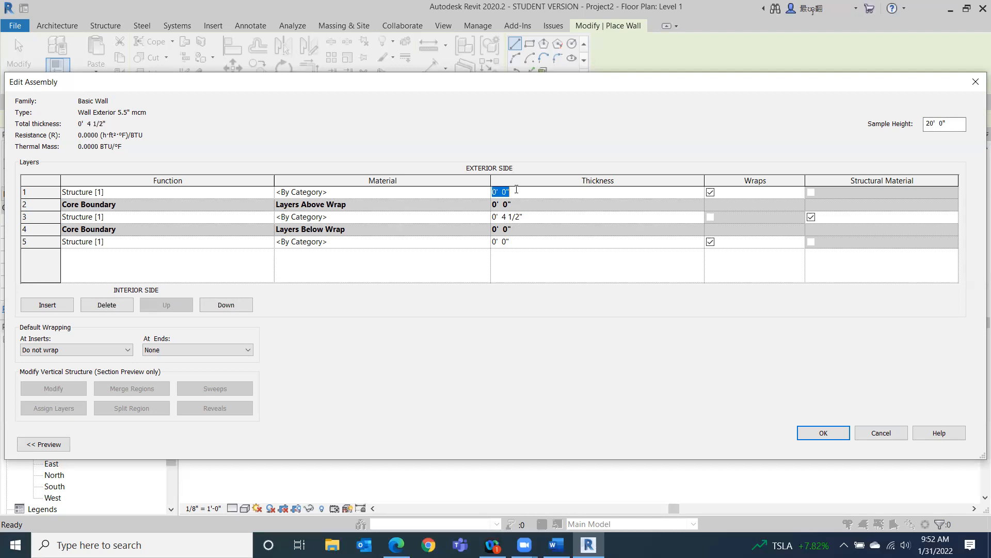
{"action": "type", "text": ".5\""}
{"action": "key", "text": "Tab"}
{"action": "left_click", "coordinate": [525, 240]}
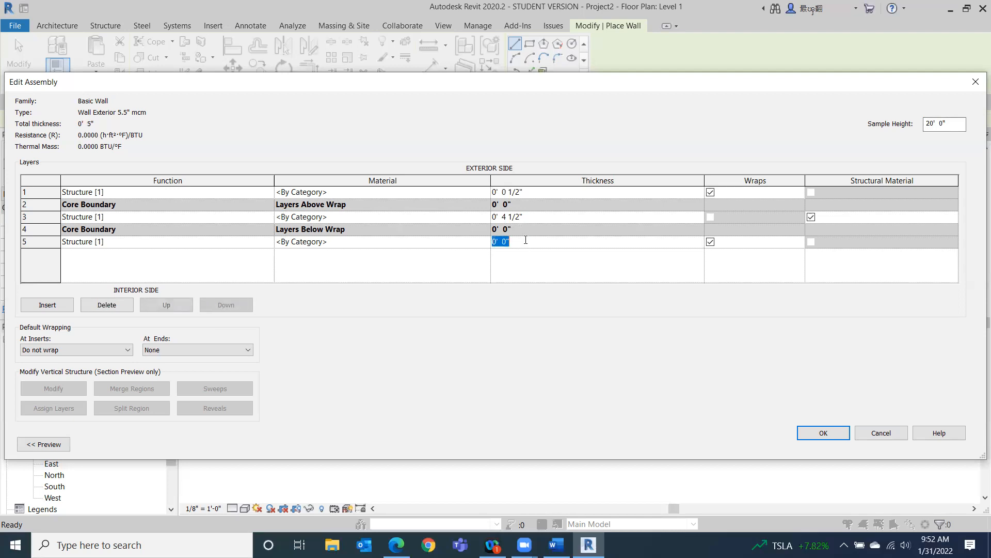
{"action": "type", "text": ".5\""}
{"action": "key", "text": "Tab"}
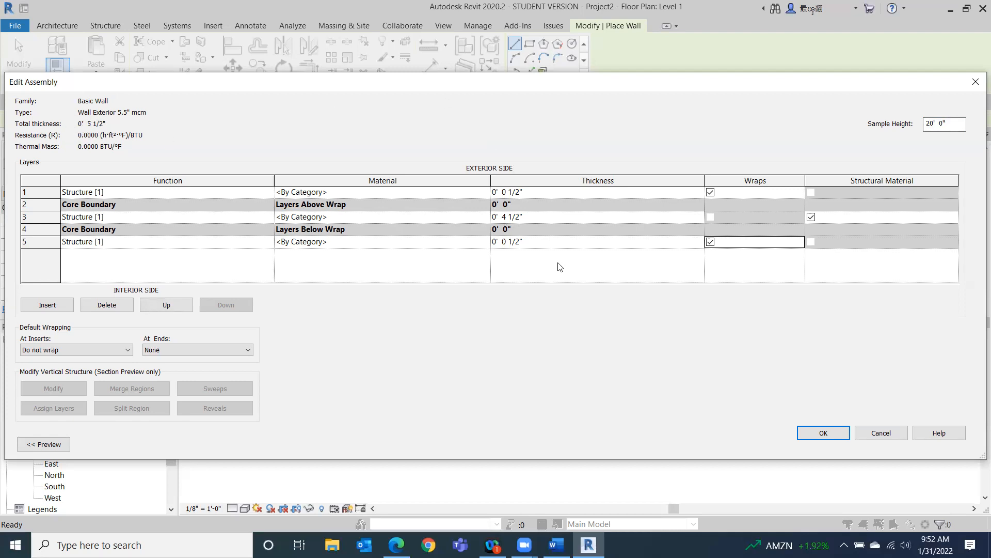
Set the interior structure layer's thickness to 1'.
{"action": "left_click", "coordinate": [529, 244]}
{"action": "left_click", "coordinate": [529, 245]}
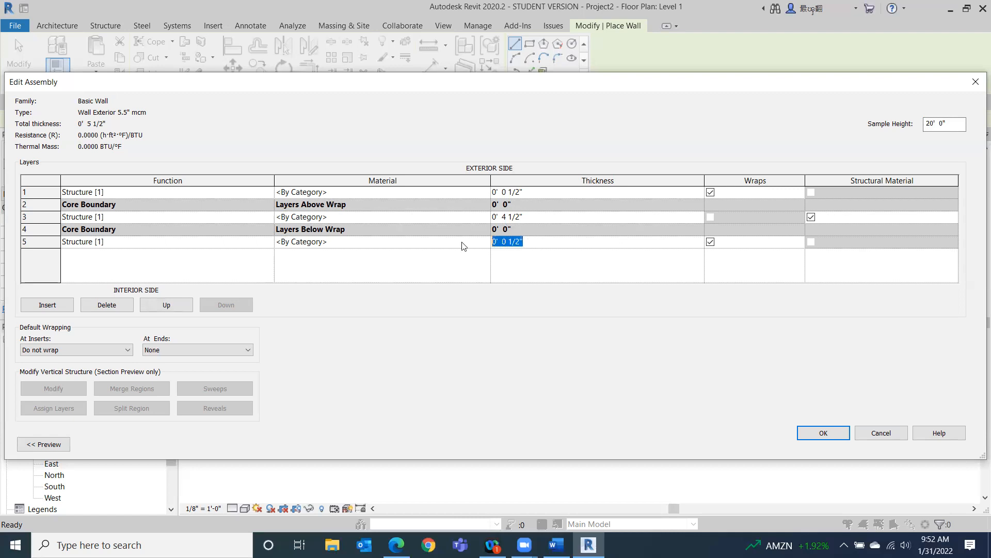
{"action": "type", "text": "1"}
{"action": "key", "text": "Tab"}
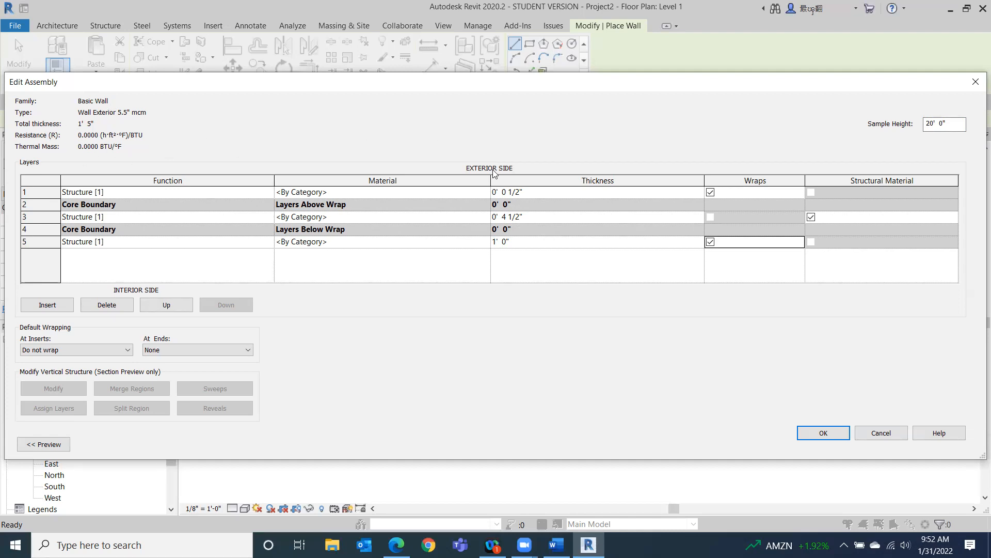
Correct the interior structure layer's thickness to 0.5".
{"action": "left_click", "coordinate": [511, 242]}
{"action": "left_click_drag", "start_coordinate": [516, 241], "coordinate": [482, 246]}
{"action": "type", "text": ".5"}
{"action": "left_click", "coordinate": [589, 258]}
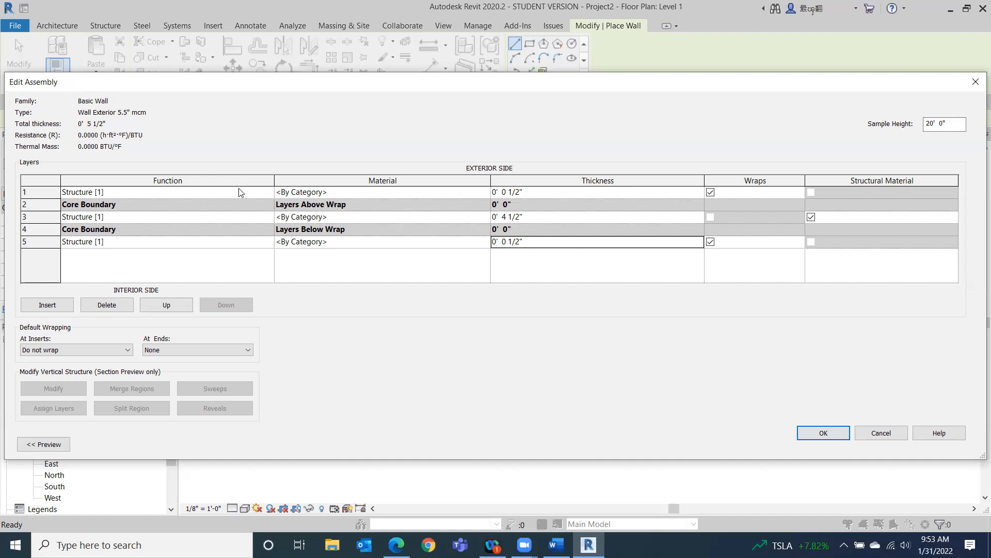
Set the exterior layer's function to Finish 1 [4] and the interior layer's function to Finish 2 [5].
{"action": "left_click", "coordinate": [267, 194]}
{"action": "left_click", "coordinate": [268, 195]}
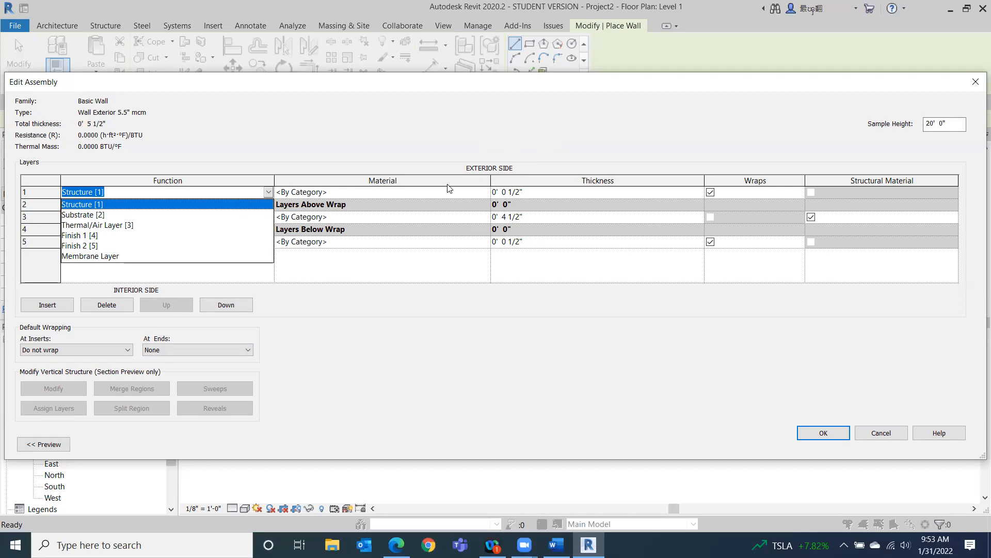
{"action": "left_click", "coordinate": [75, 236]}
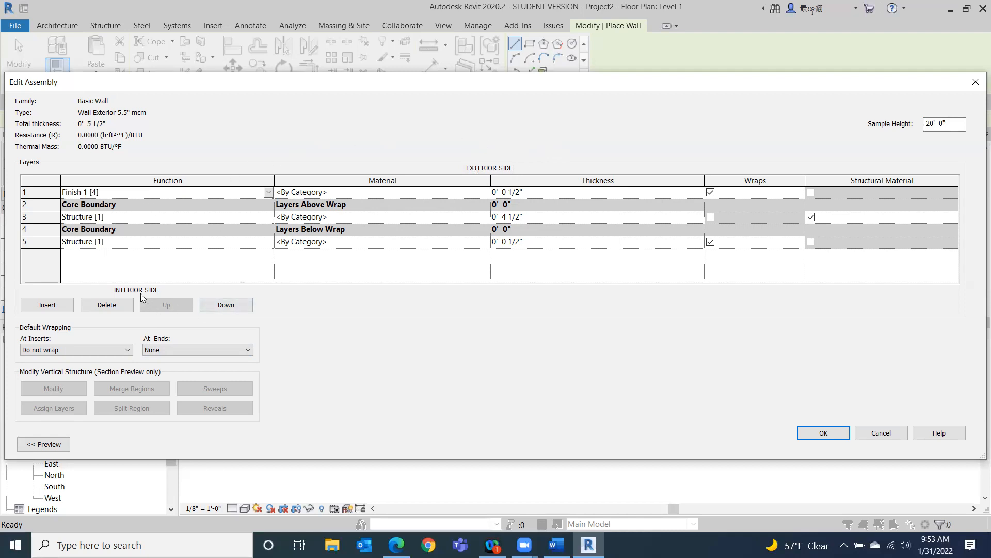
{"action": "left_click", "coordinate": [268, 242]}
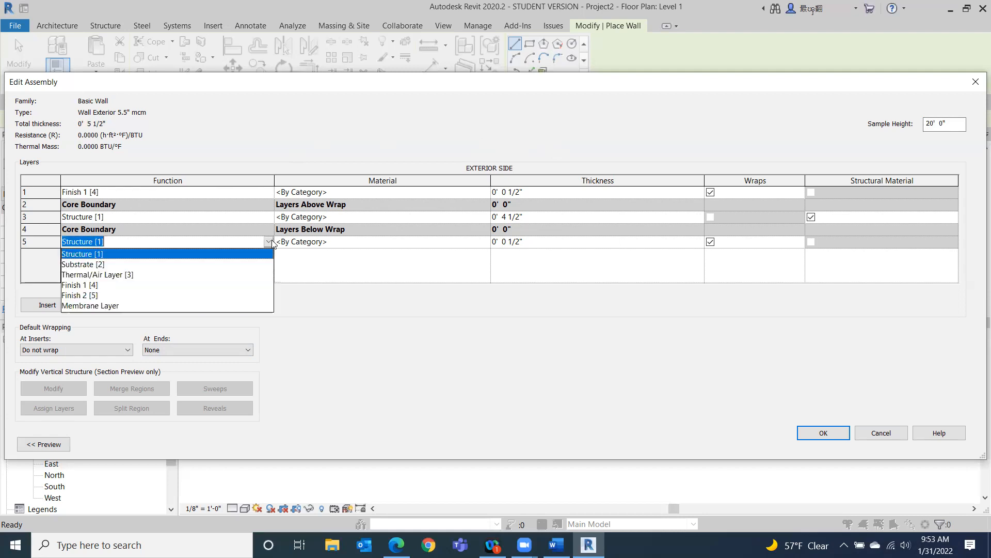
{"action": "left_click", "coordinate": [115, 295]}
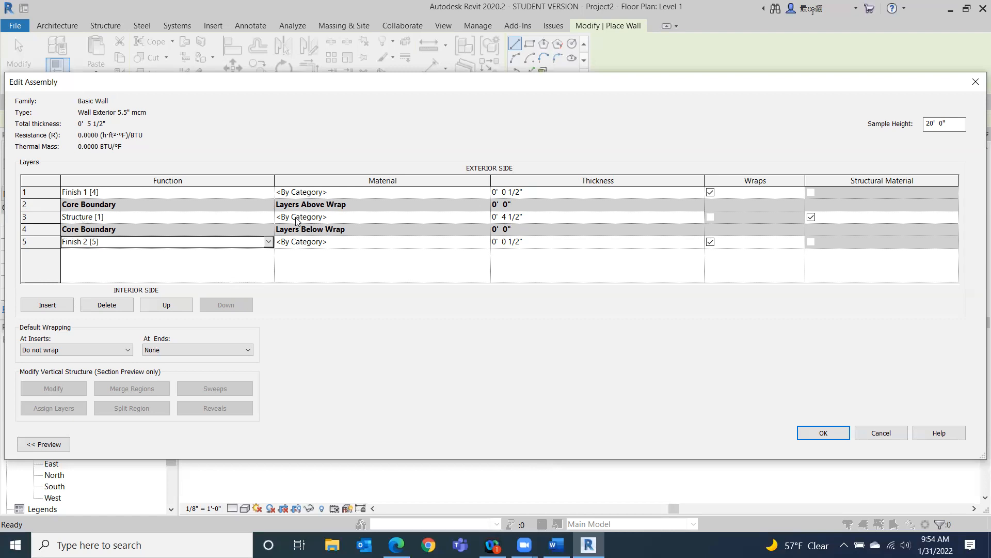
Open the material browser for the core structure layer and select Softwood, Lumber.
{"action": "left_click", "coordinate": [485, 219]}
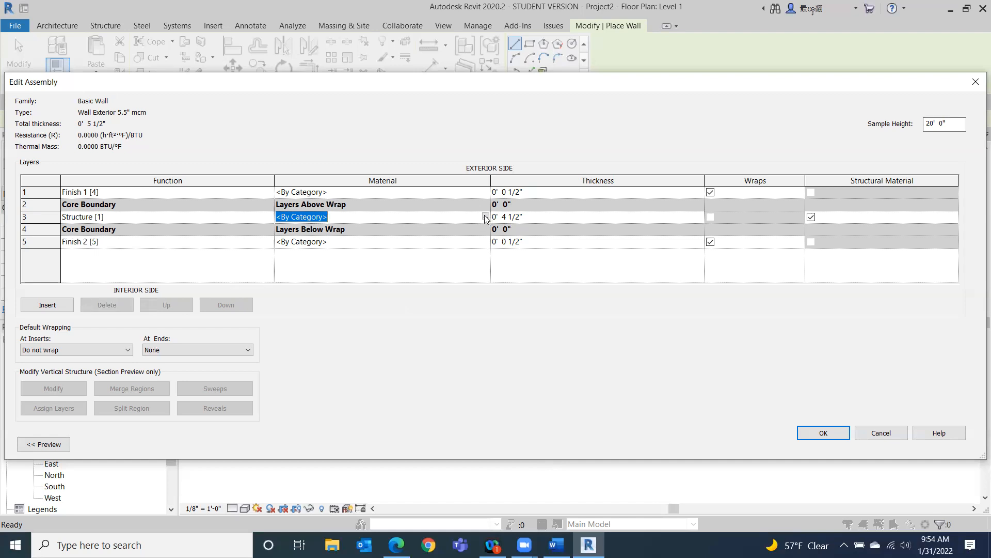
{"action": "left_click", "coordinate": [485, 216]}
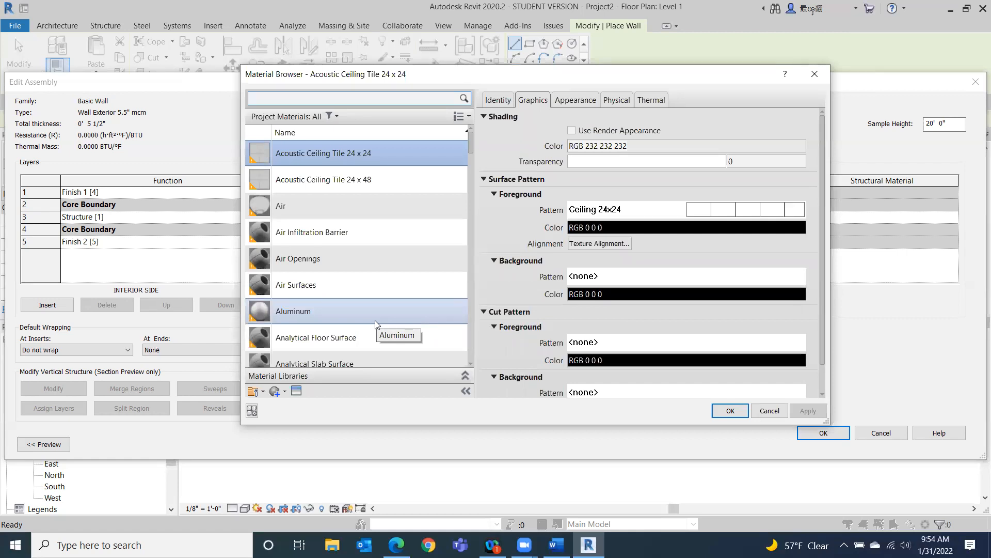
{"action": "scroll", "coordinate": [376, 323], "scroll_direction": "down", "scroll_amount": 4}
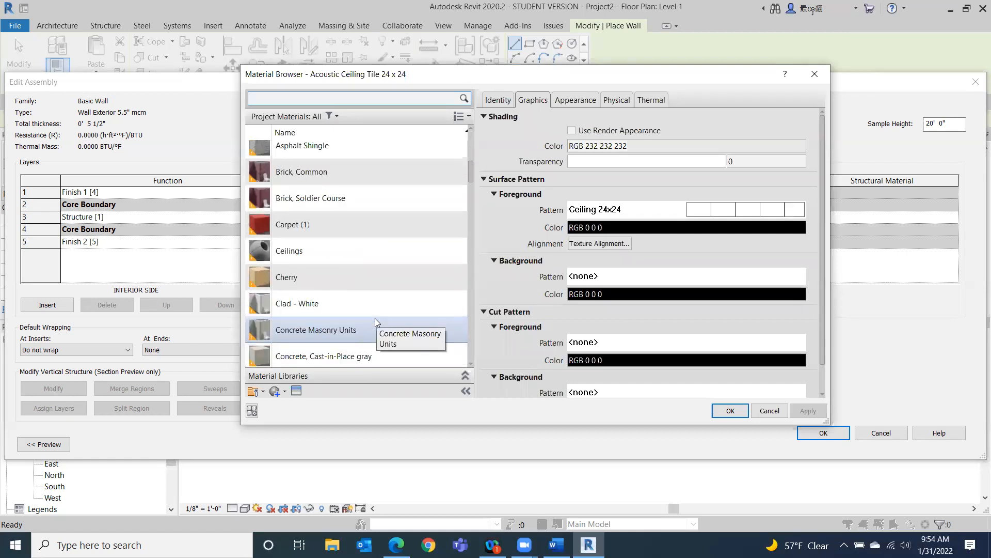
{"action": "scroll", "coordinate": [376, 321], "scroll_direction": "down", "scroll_amount": 3}
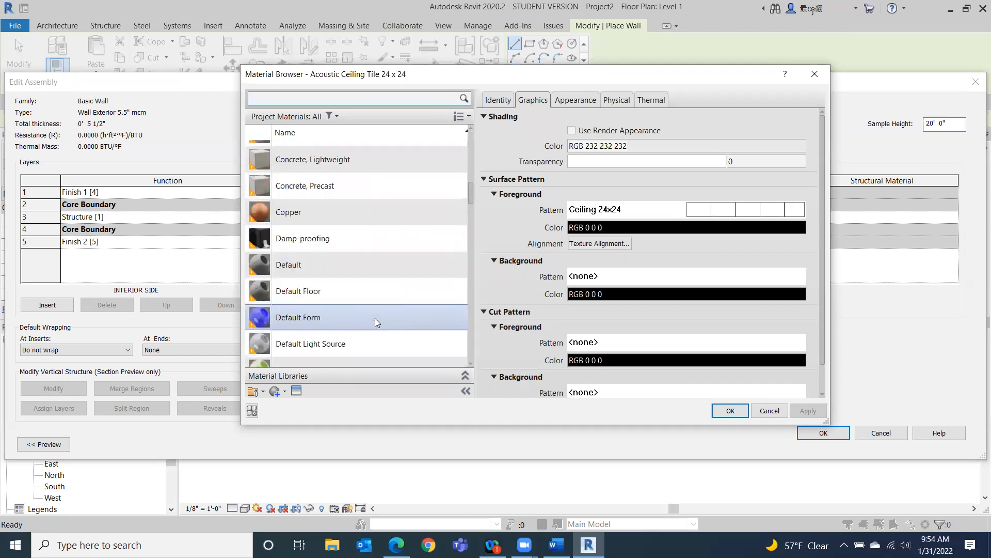
{"action": "scroll", "coordinate": [376, 321], "scroll_direction": "down", "scroll_amount": 1}
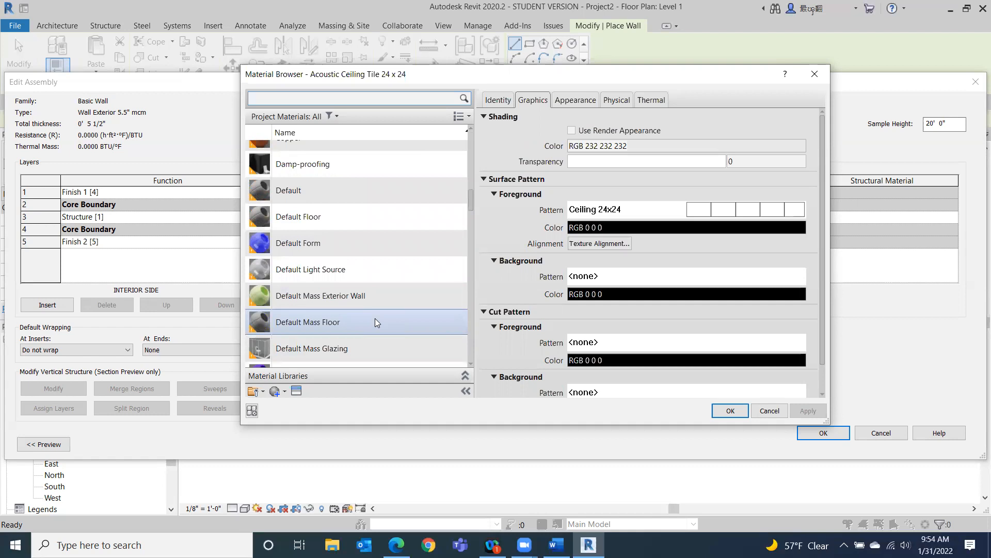
{"action": "scroll", "coordinate": [375, 318], "scroll_direction": "down", "scroll_amount": 6}
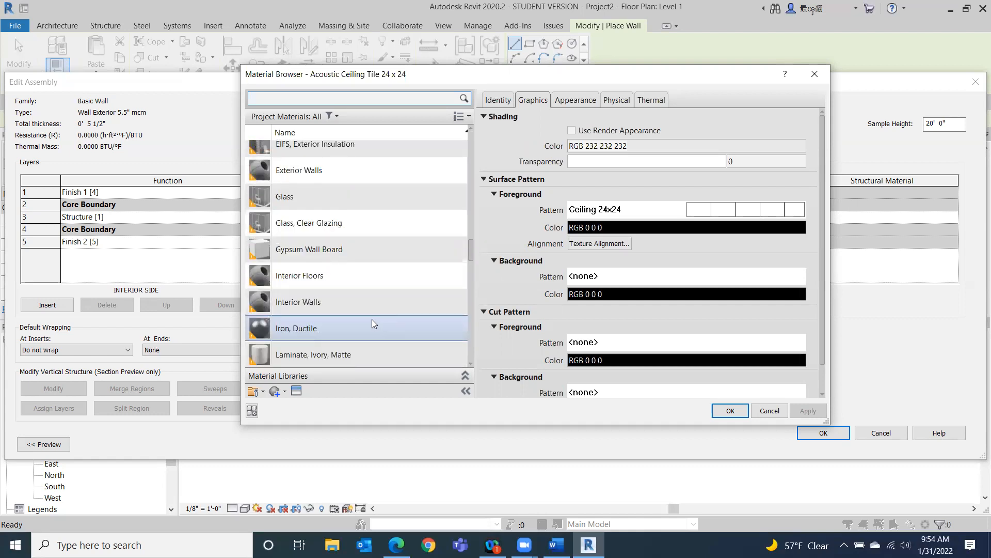
{"action": "scroll", "coordinate": [372, 319], "scroll_direction": "down", "scroll_amount": 5}
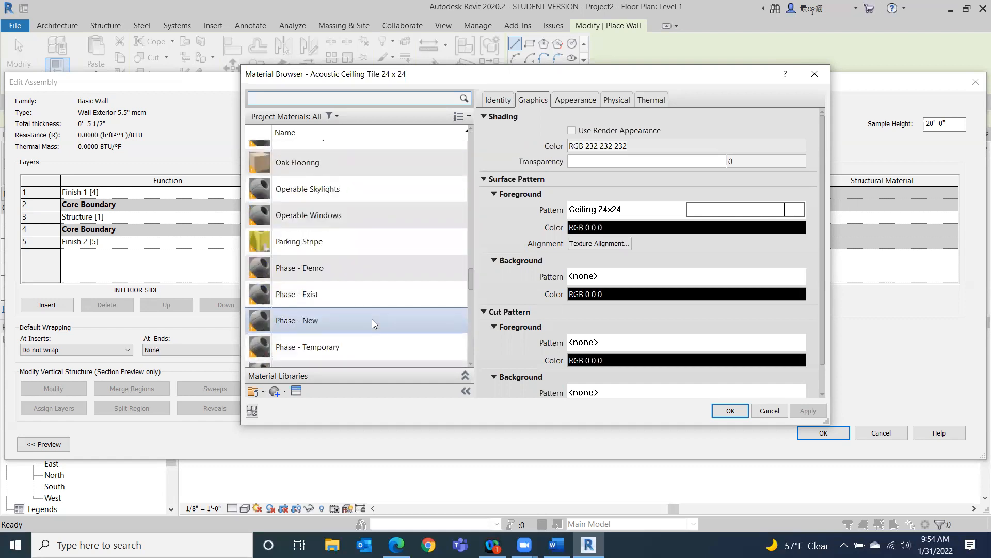
{"action": "scroll", "coordinate": [372, 319], "scroll_direction": "down", "scroll_amount": 5}
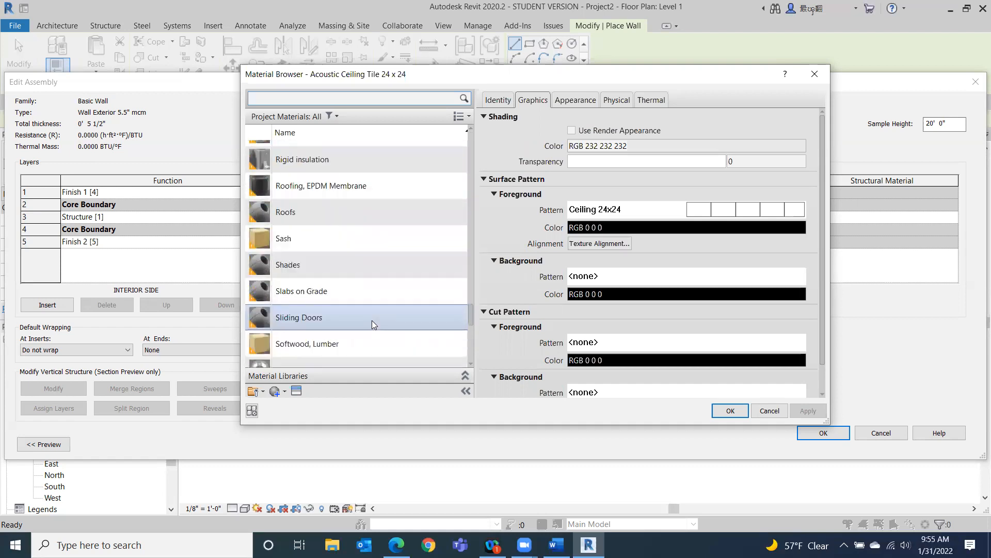
{"action": "scroll", "coordinate": [372, 320], "scroll_direction": "down", "scroll_amount": 2}
{"action": "scroll", "coordinate": [372, 321], "scroll_direction": "down", "scroll_amount": 3}
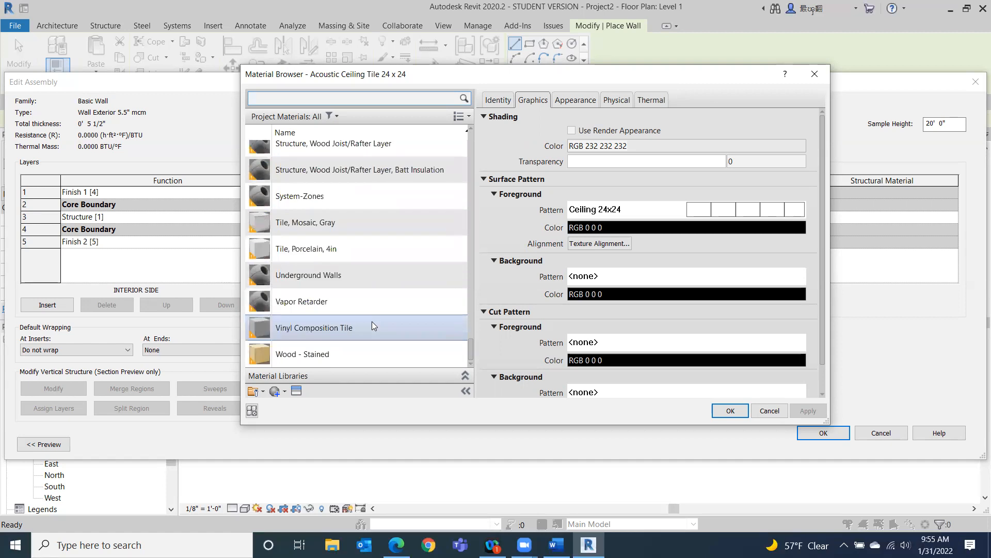
{"action": "scroll", "coordinate": [372, 325], "scroll_direction": "up", "scroll_amount": 4}
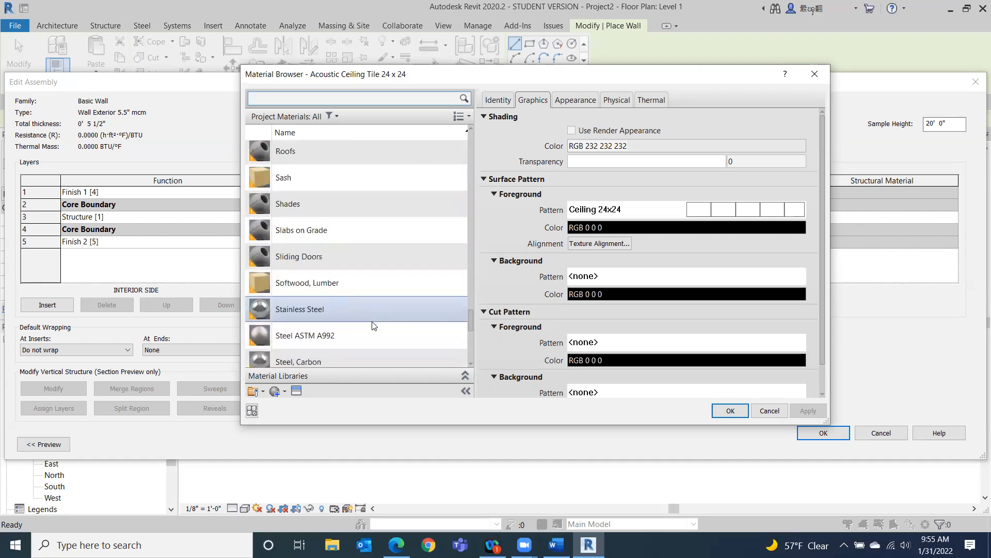
{"action": "scroll", "coordinate": [373, 326], "scroll_direction": "down", "scroll_amount": 4}
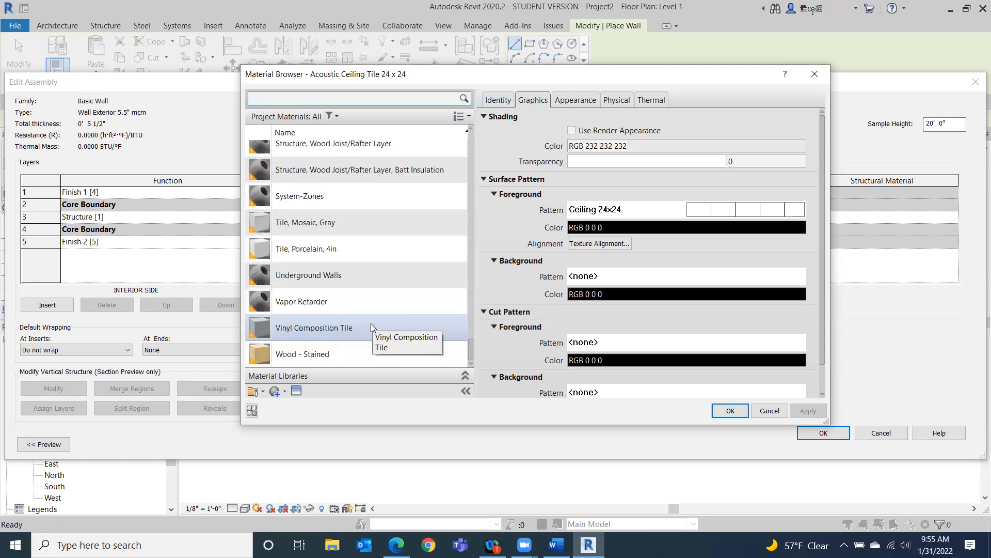
{"action": "scroll", "coordinate": [372, 328], "scroll_direction": "up", "scroll_amount": 1}
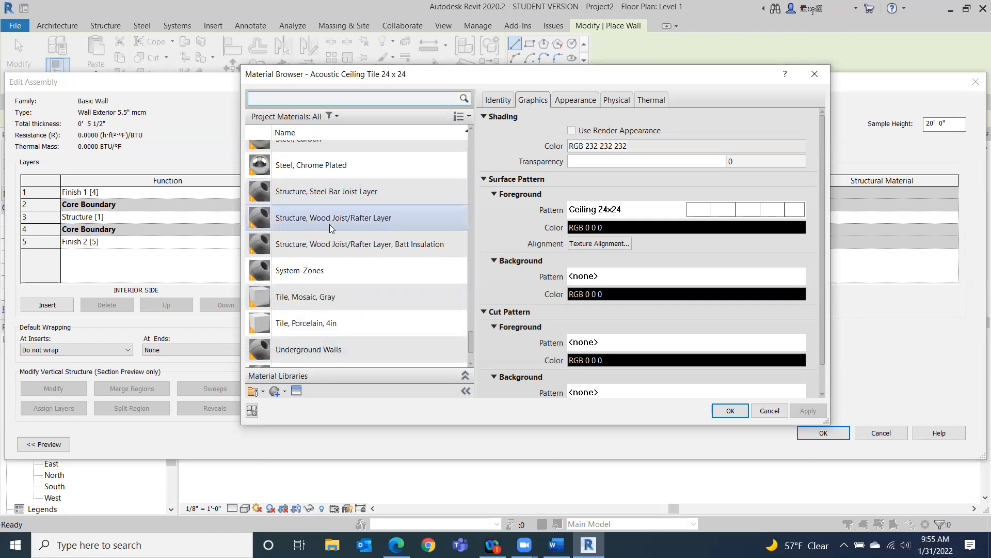
{"action": "scroll", "coordinate": [329, 224], "scroll_direction": "up", "scroll_amount": 2}
{"action": "scroll", "coordinate": [383, 252], "scroll_direction": "up", "scroll_amount": 3}
{"action": "scroll", "coordinate": [383, 257], "scroll_direction": "up", "scroll_amount": 3}
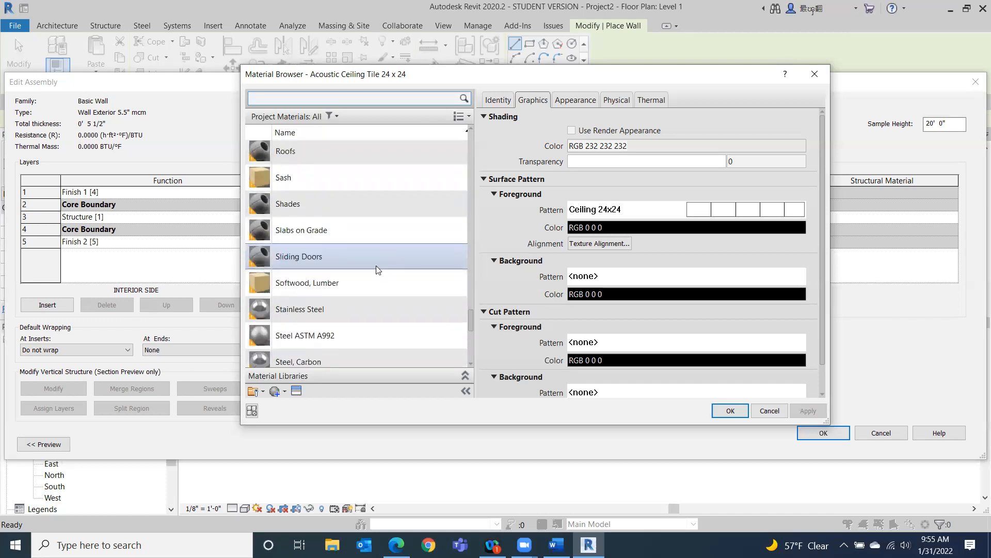
{"action": "left_click", "coordinate": [356, 282]}
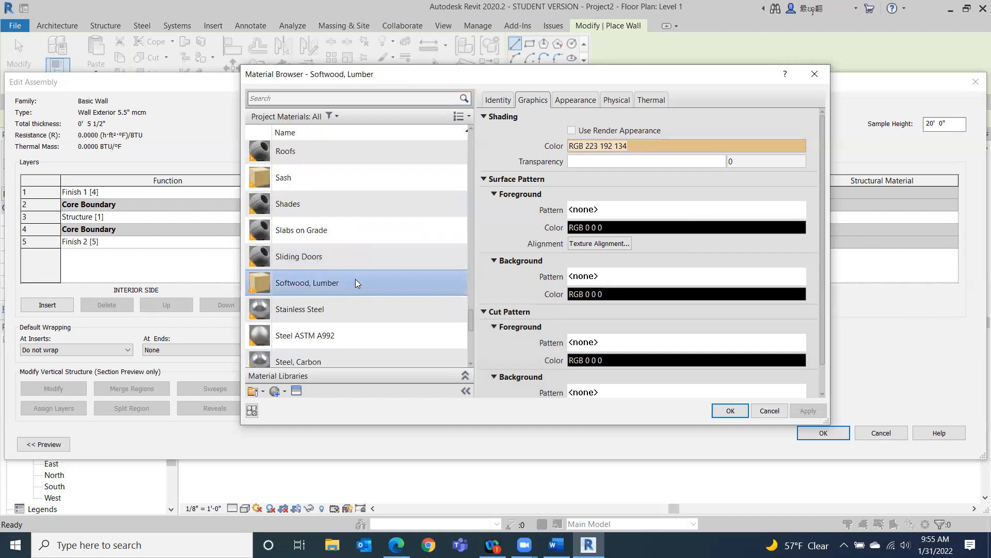
{"action": "scroll", "coordinate": [355, 282], "scroll_direction": "down", "scroll_amount": 3}
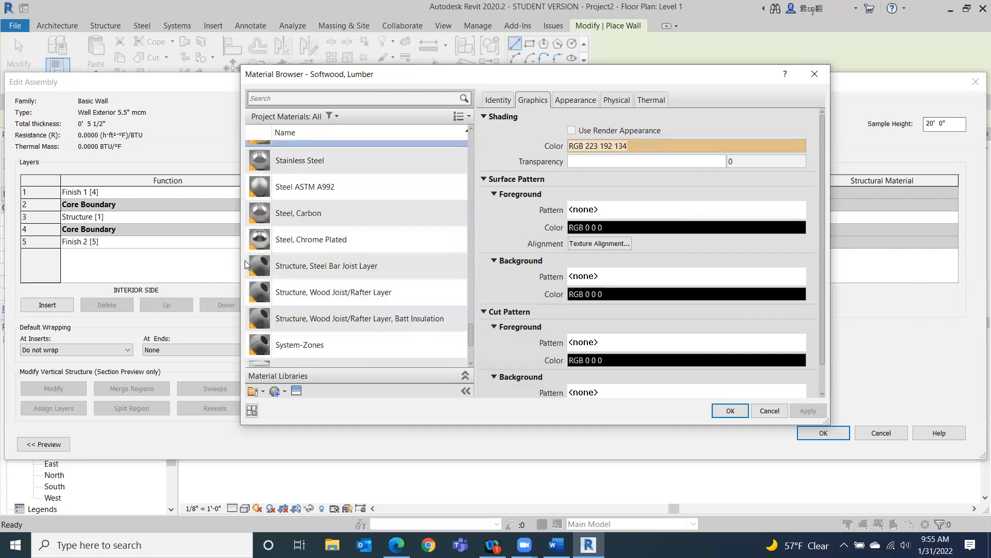
{"action": "scroll", "coordinate": [253, 191], "scroll_direction": "up", "scroll_amount": 1}
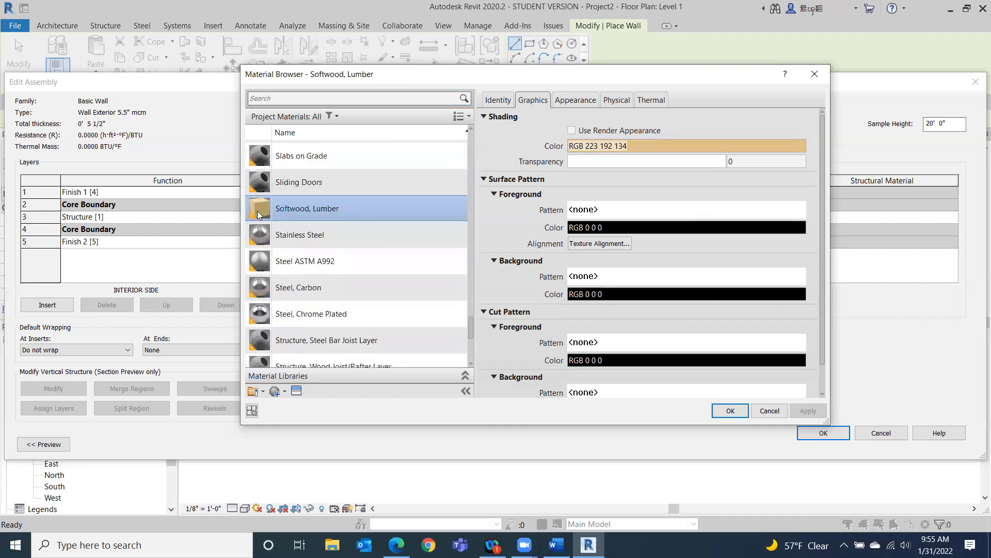
{"action": "scroll", "coordinate": [258, 353], "scroll_direction": "down", "scroll_amount": 1}
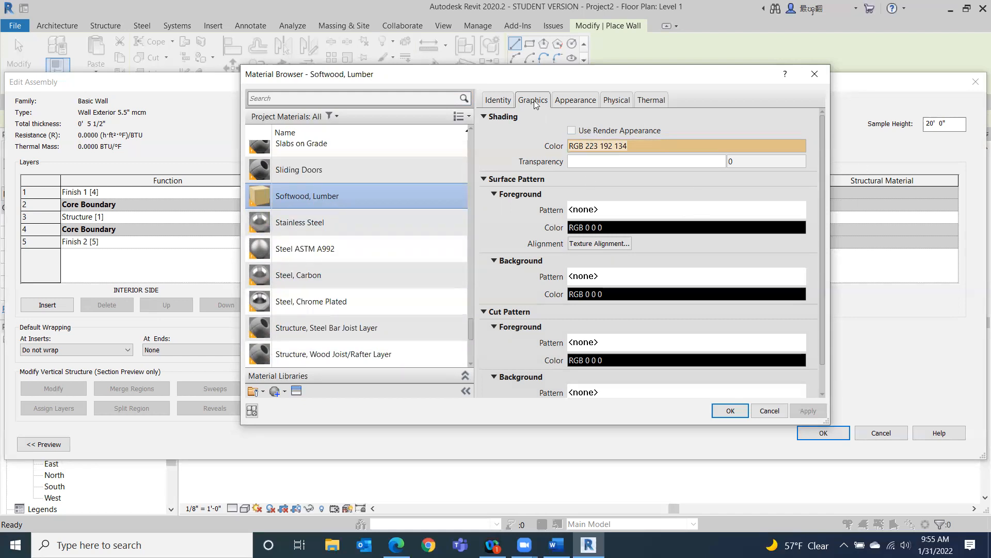
Turn on Use Render Appearance for Softwood, Lumber and assign it to the core layer.
{"action": "left_click", "coordinate": [570, 130]}
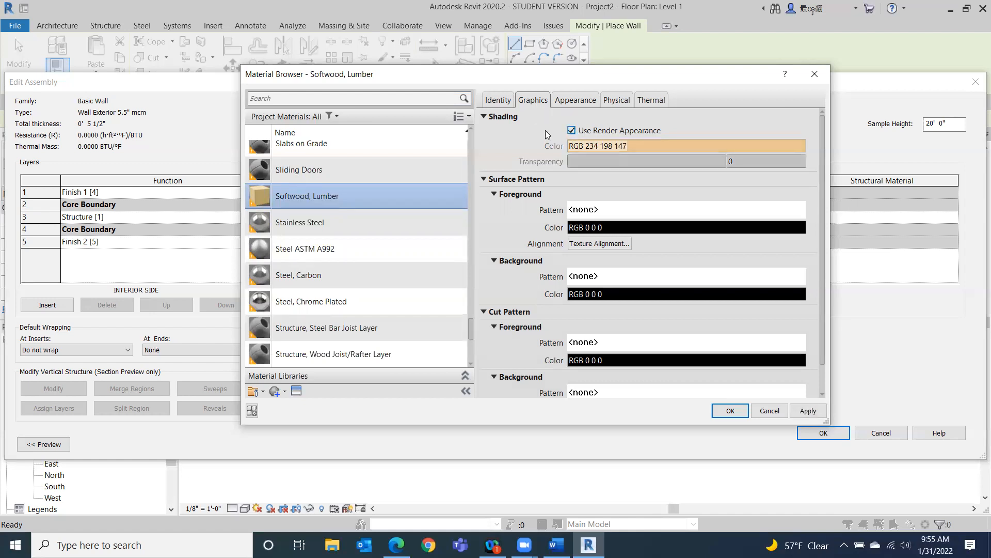
{"action": "left_click", "coordinate": [587, 101]}
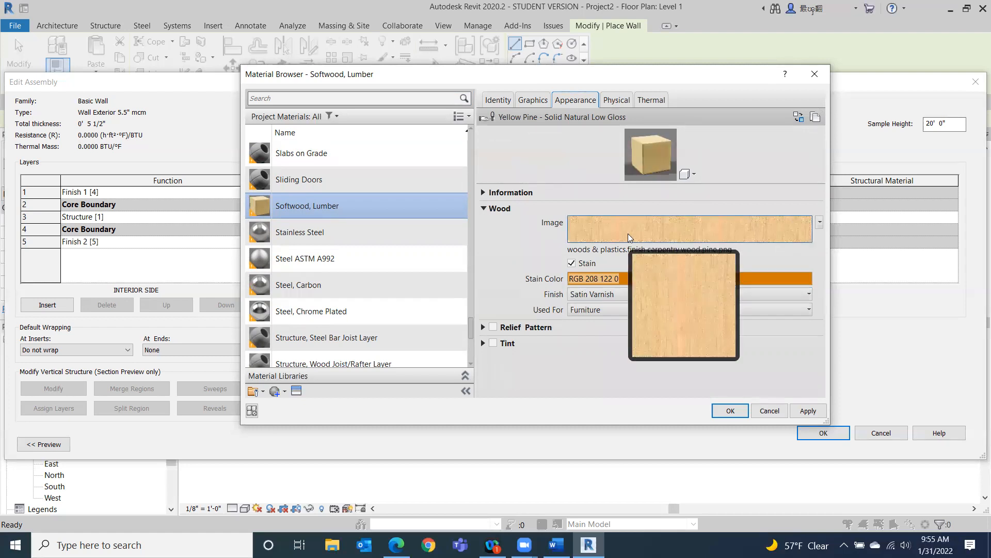
{"action": "left_click", "coordinate": [543, 100]}
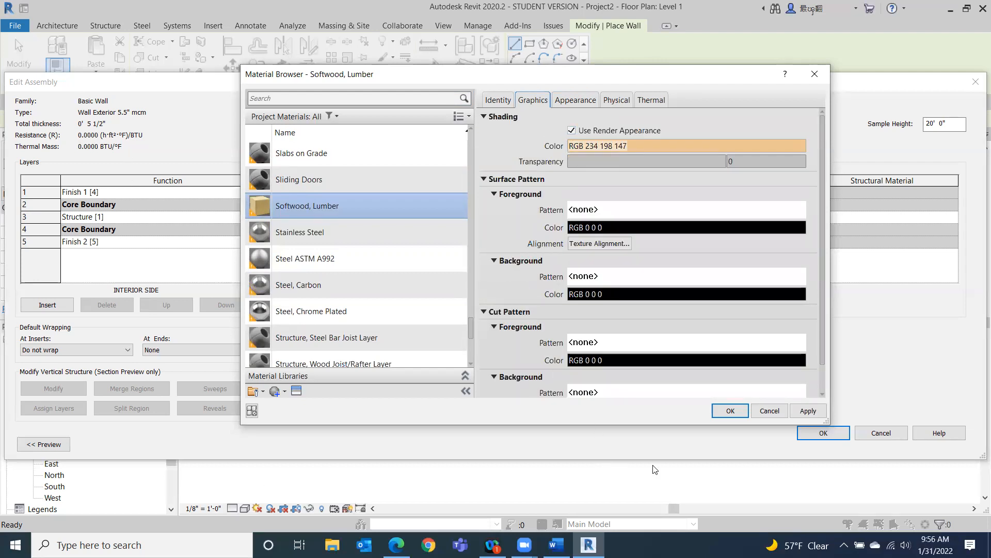
{"action": "left_click", "coordinate": [738, 412]}
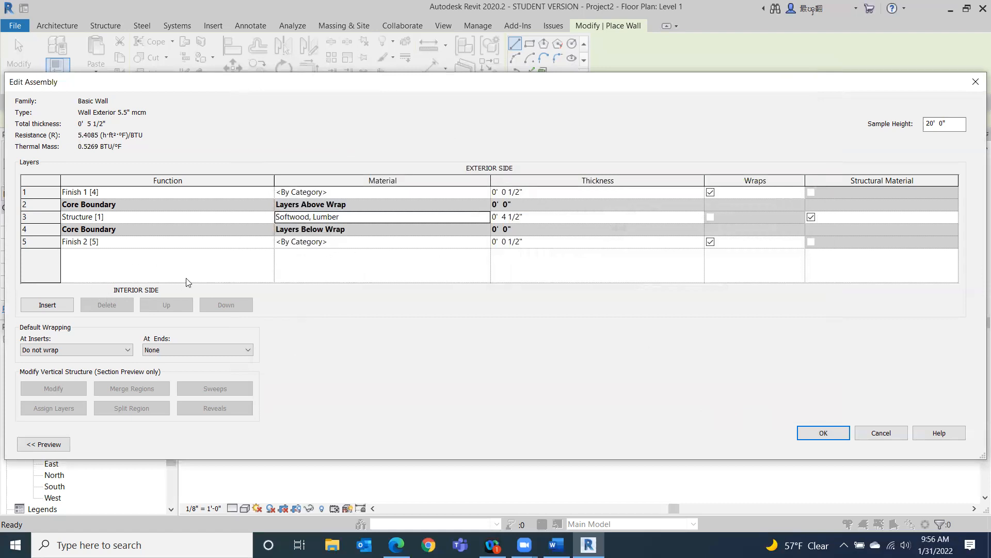
Assign Gypsum Wall Board to the interior finish layer, turning on Use Render Appearance.
{"action": "left_click", "coordinate": [360, 240]}
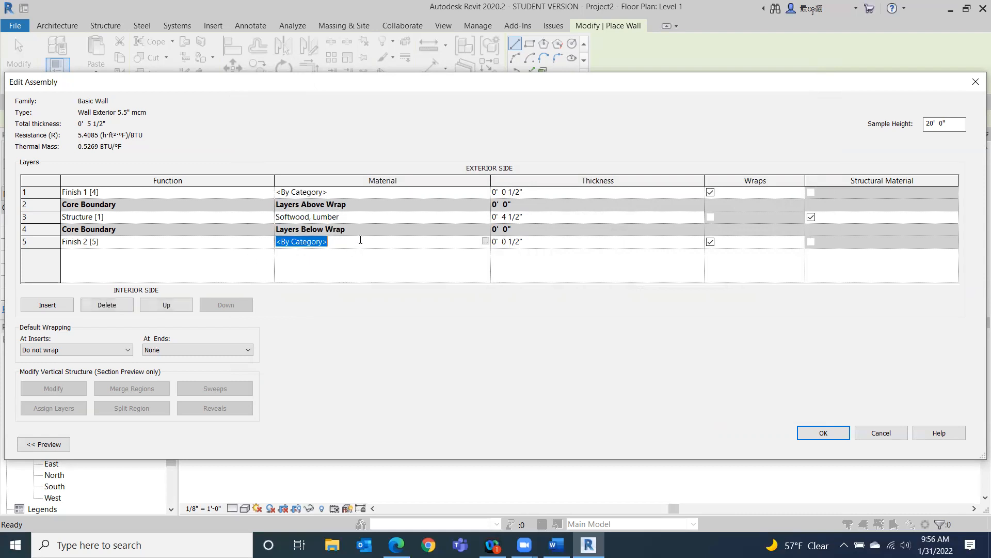
{"action": "left_click", "coordinate": [485, 241]}
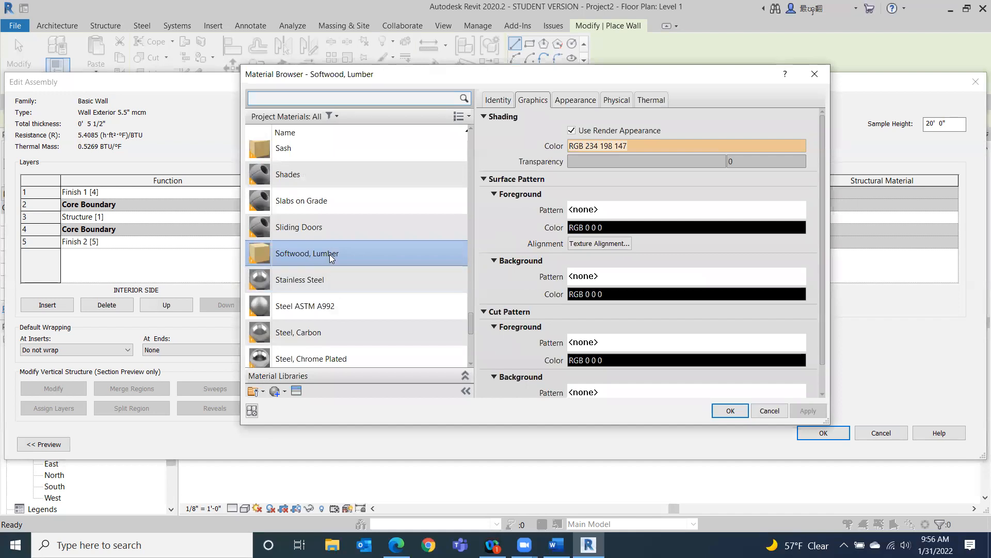
{"action": "scroll", "coordinate": [330, 254], "scroll_direction": "up", "scroll_amount": 10}
{"action": "scroll", "coordinate": [330, 254], "scroll_direction": "up", "scroll_amount": 10}
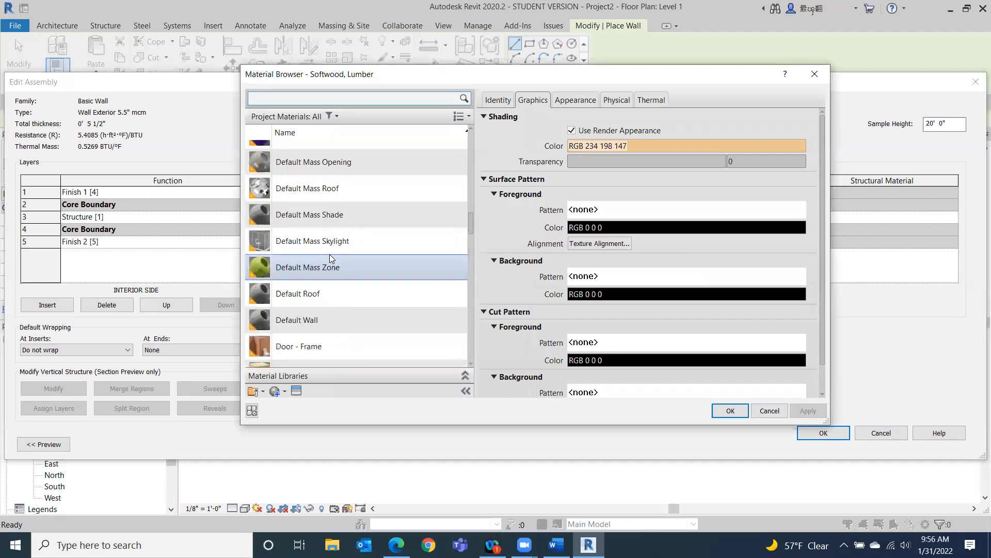
{"action": "left_click", "coordinate": [256, 98]}
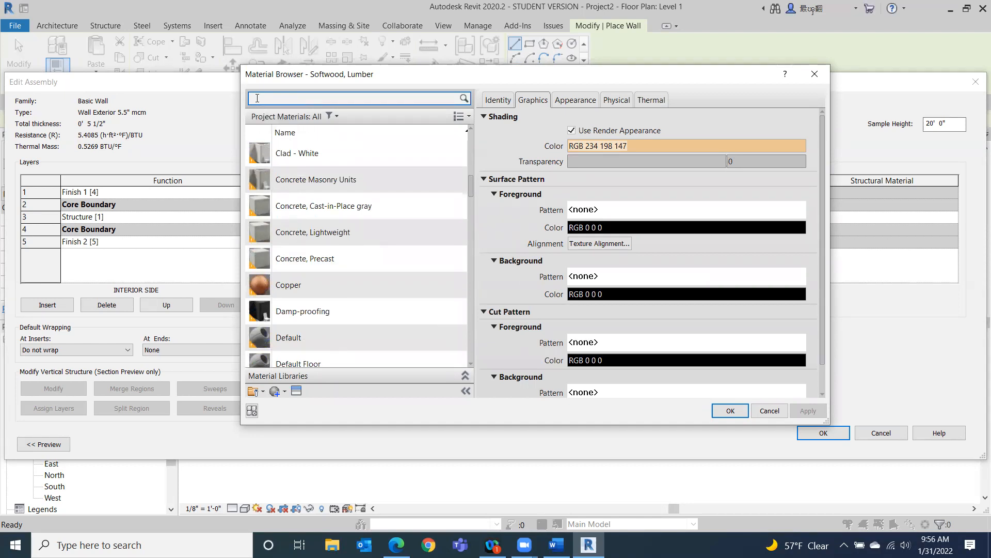
{"action": "type", "text": "gyp"}
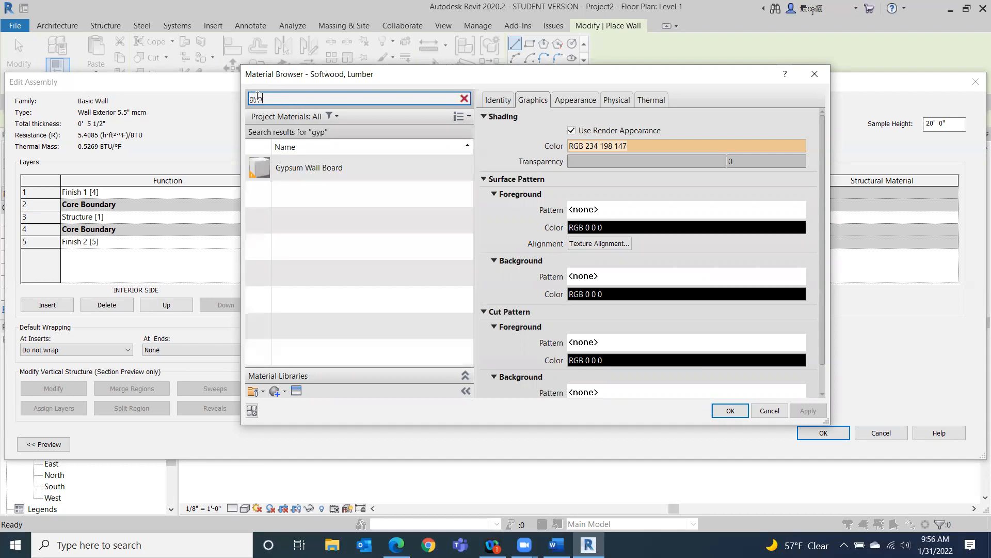
{"action": "left_click", "coordinate": [374, 165]}
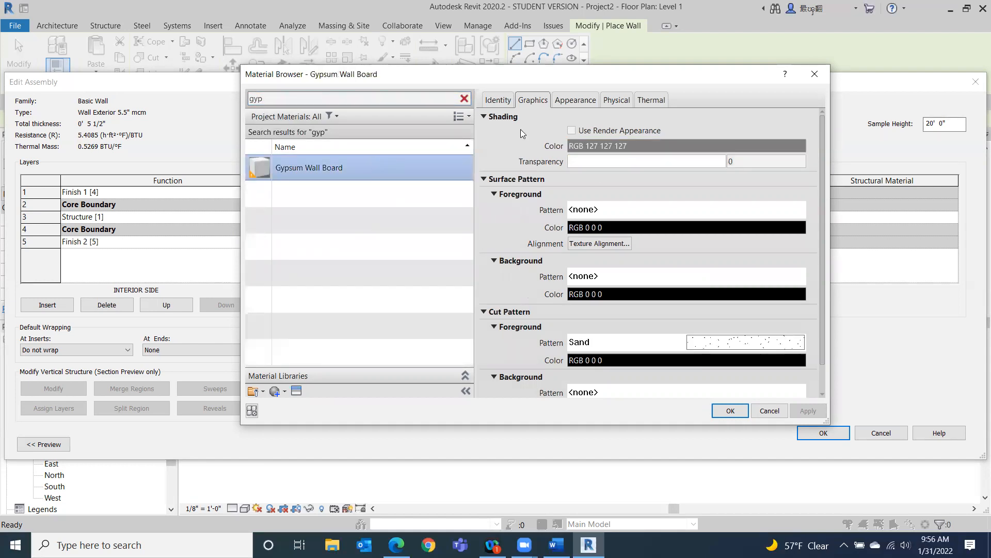
{"action": "left_click", "coordinate": [572, 130]}
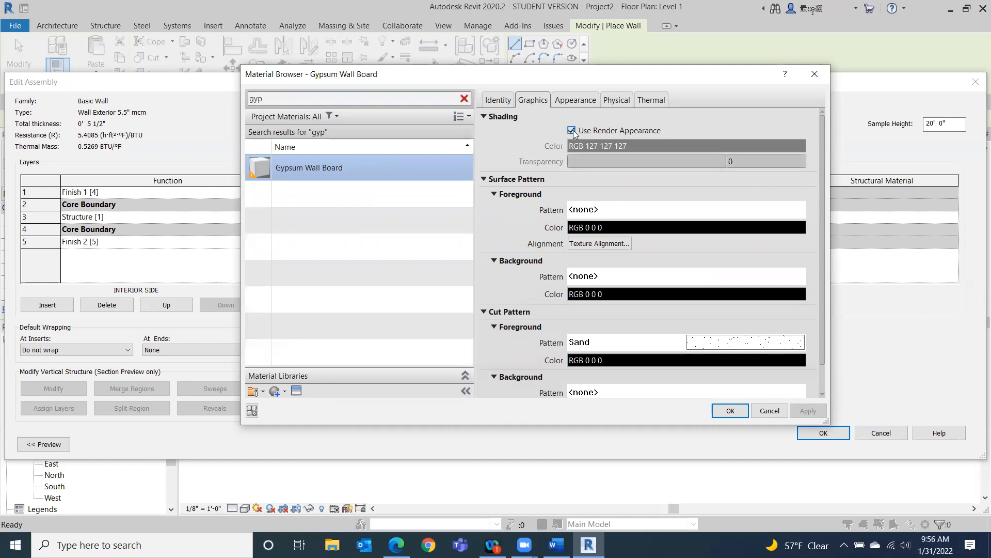
{"action": "left_click", "coordinate": [730, 411]}
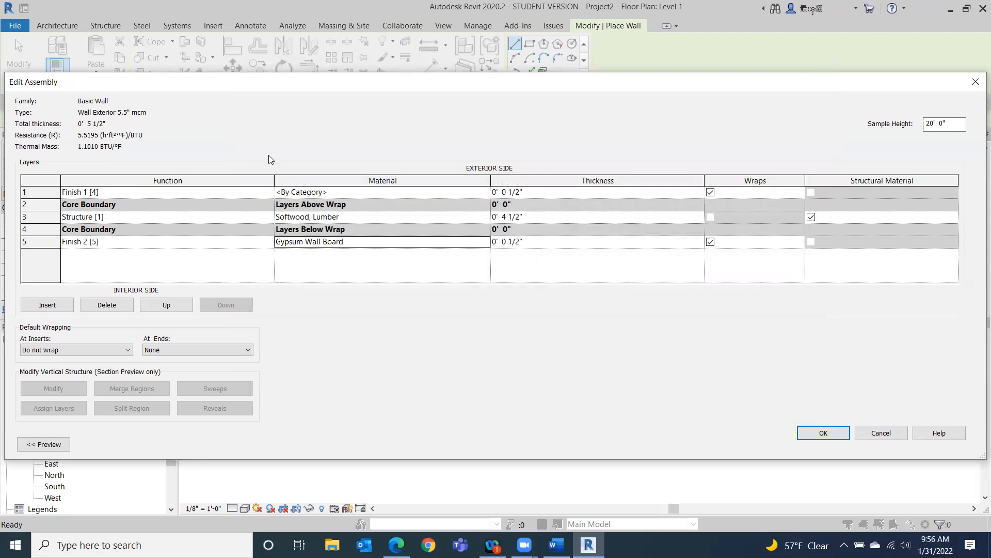
Assign Brick, Common to the exterior finish layer, turning on Use Render Appearance.
{"action": "left_click", "coordinate": [397, 192]}
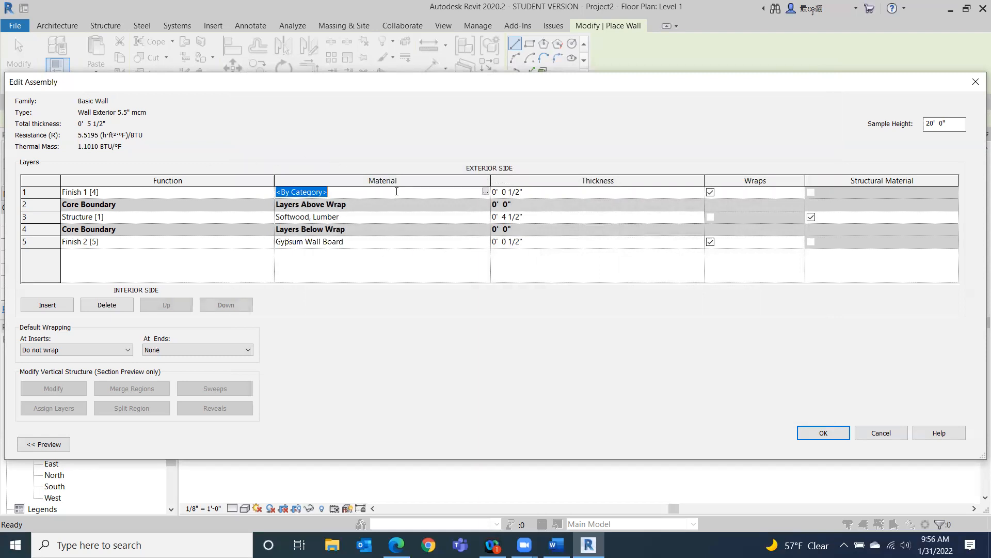
{"action": "left_click", "coordinate": [486, 192]}
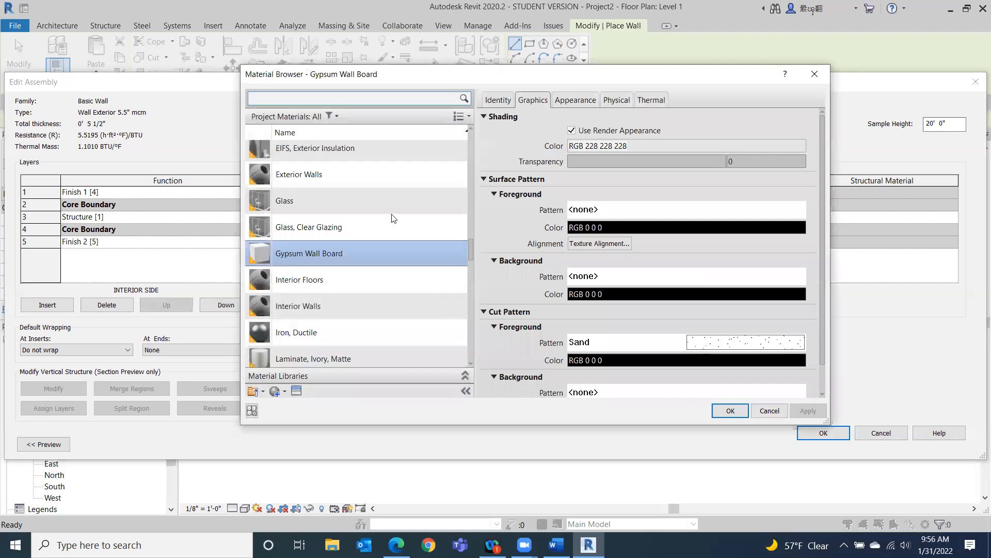
{"action": "scroll", "coordinate": [363, 246], "scroll_direction": "up", "scroll_amount": 3}
{"action": "scroll", "coordinate": [364, 250], "scroll_direction": "down", "scroll_amount": 1}
{"action": "scroll", "coordinate": [363, 250], "scroll_direction": "up", "scroll_amount": 2}
{"action": "scroll", "coordinate": [364, 250], "scroll_direction": "up", "scroll_amount": 8}
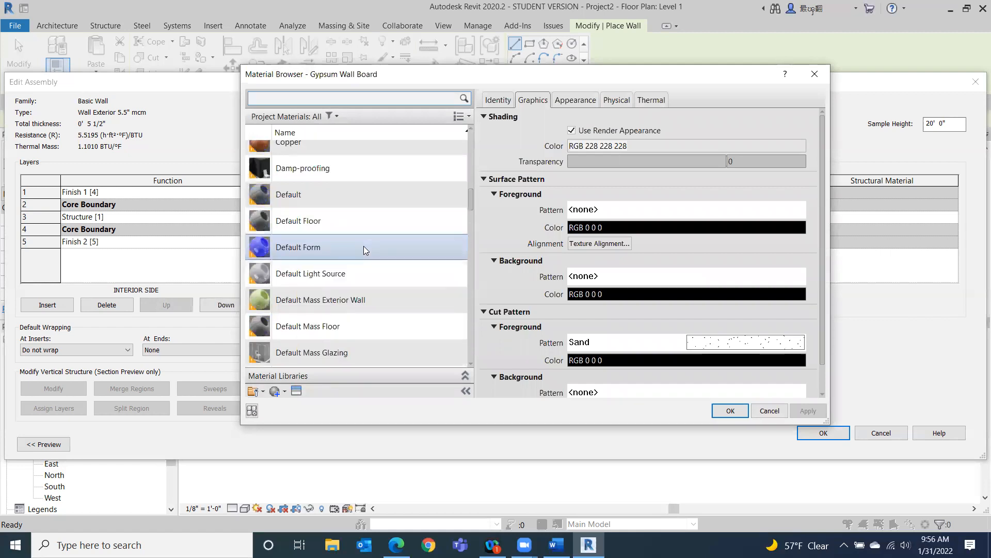
{"action": "scroll", "coordinate": [364, 246], "scroll_direction": "down", "scroll_amount": 1}
{"action": "scroll", "coordinate": [364, 246], "scroll_direction": "up", "scroll_amount": 2}
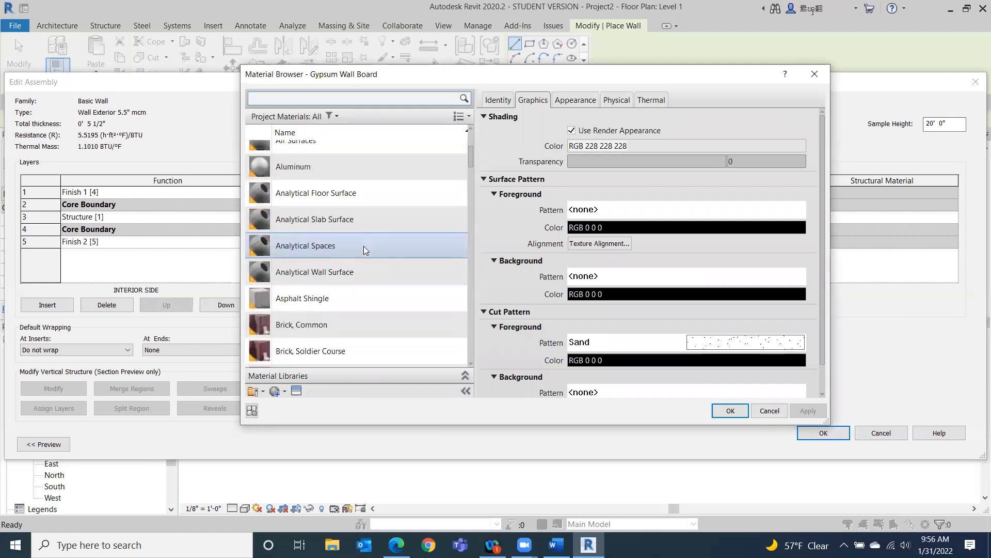
{"action": "scroll", "coordinate": [363, 250], "scroll_direction": "down", "scroll_amount": 1}
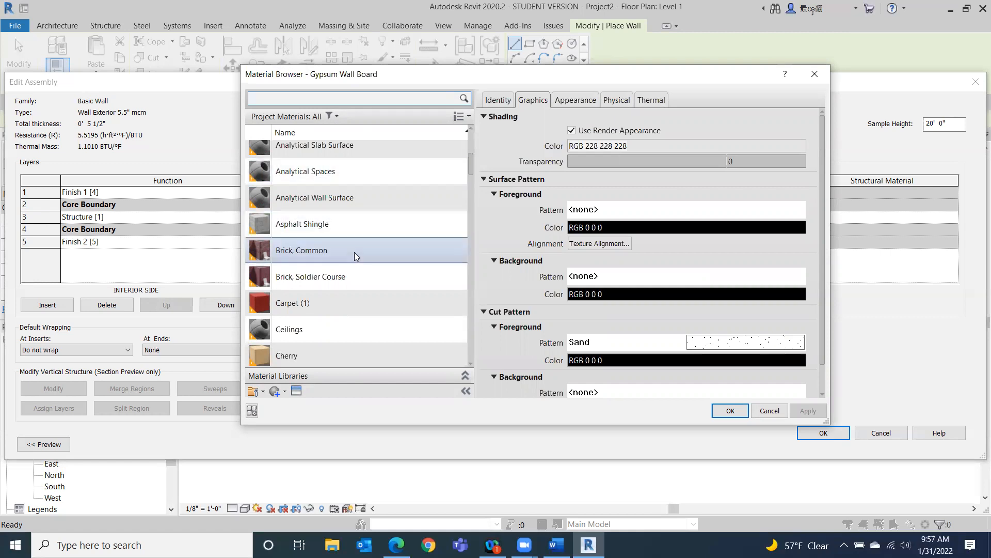
{"action": "left_click", "coordinate": [355, 256]}
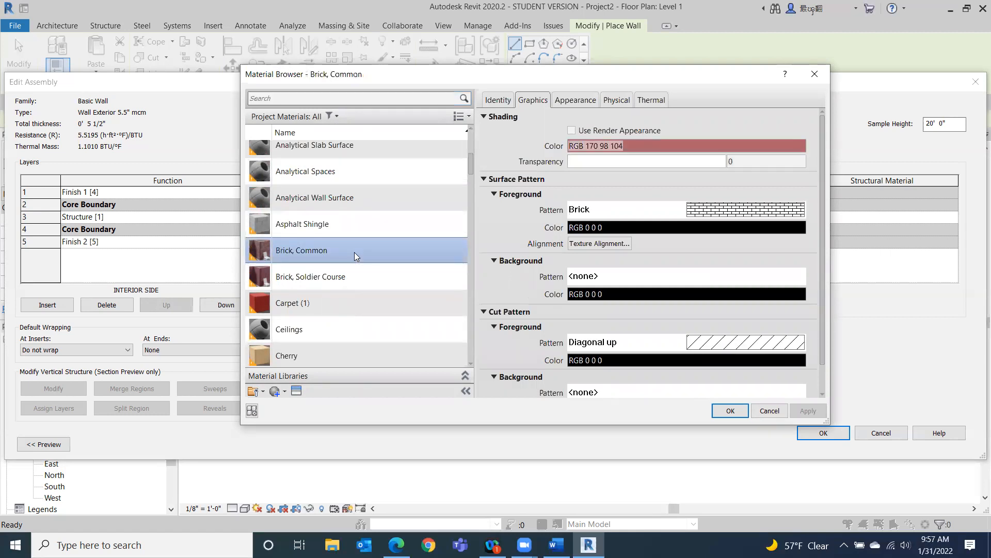
{"action": "left_click", "coordinate": [572, 130]}
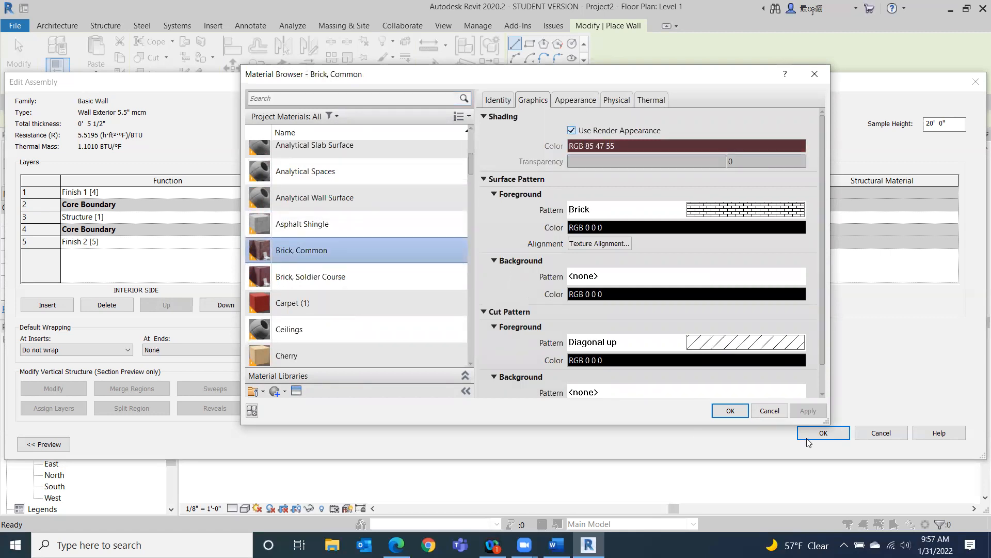
{"action": "left_click", "coordinate": [728, 411]}
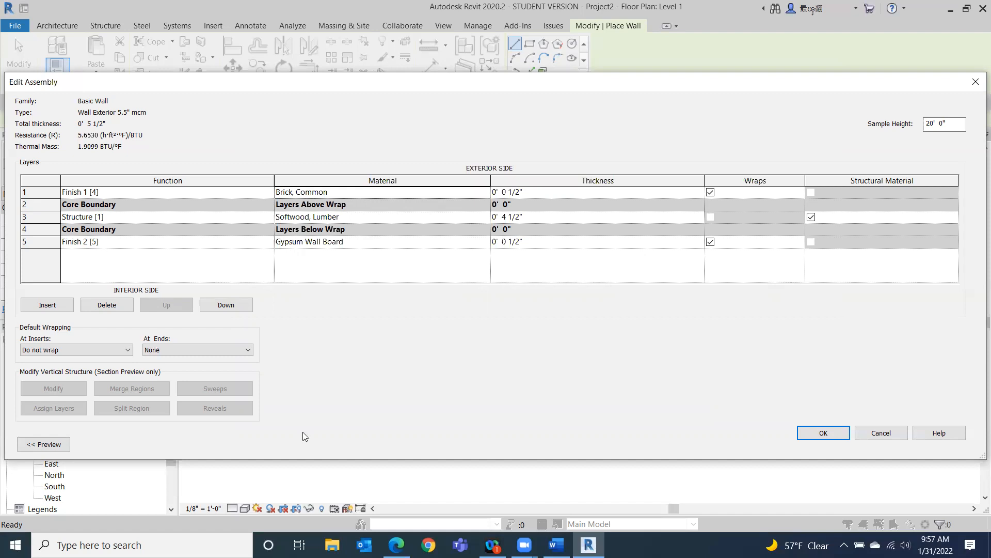
Open the assembly preview and switch its view to the section.
{"action": "left_click", "coordinate": [48, 445]}
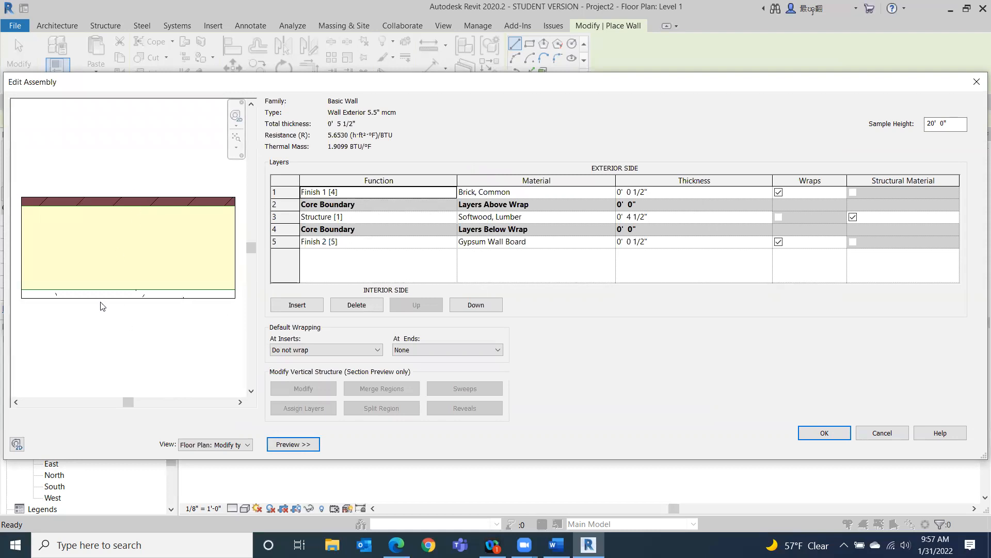
{"action": "left_click", "coordinate": [283, 192]}
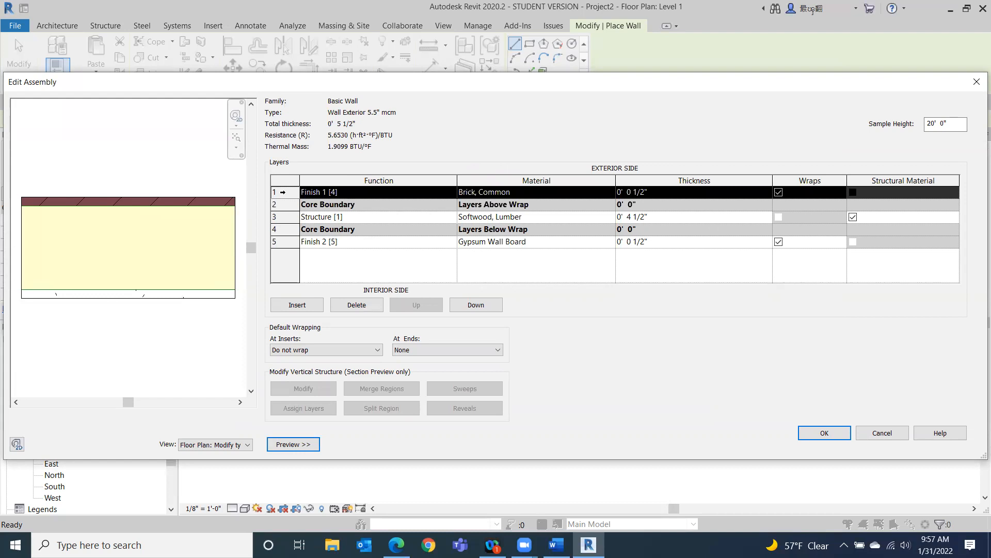
{"action": "left_click", "coordinate": [283, 216]}
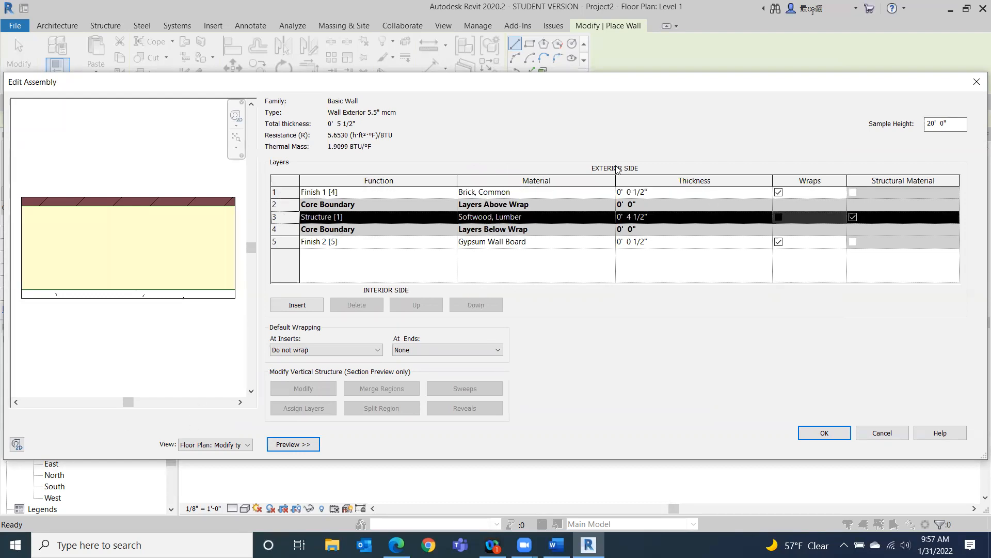
{"action": "left_click", "coordinate": [194, 447]}
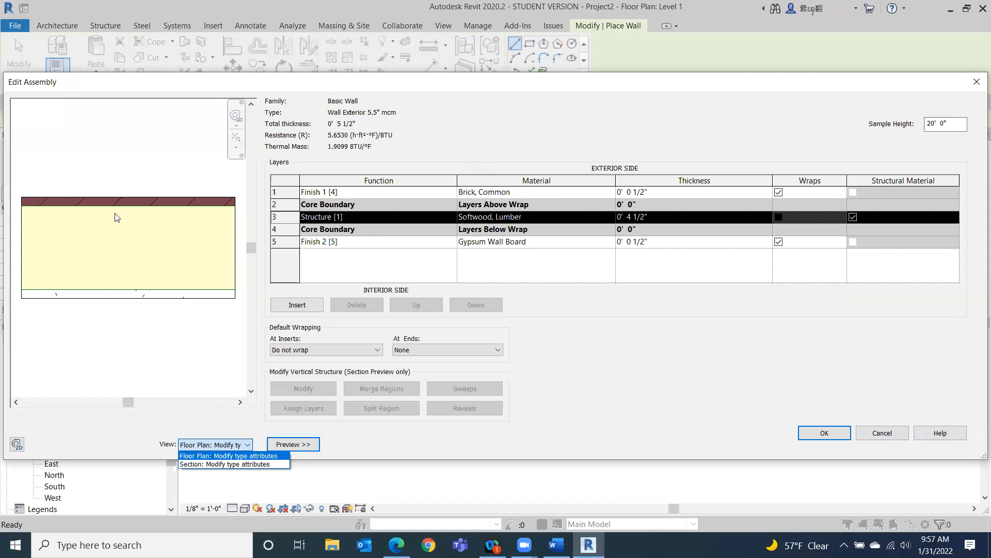
{"action": "left_click", "coordinate": [225, 465]}
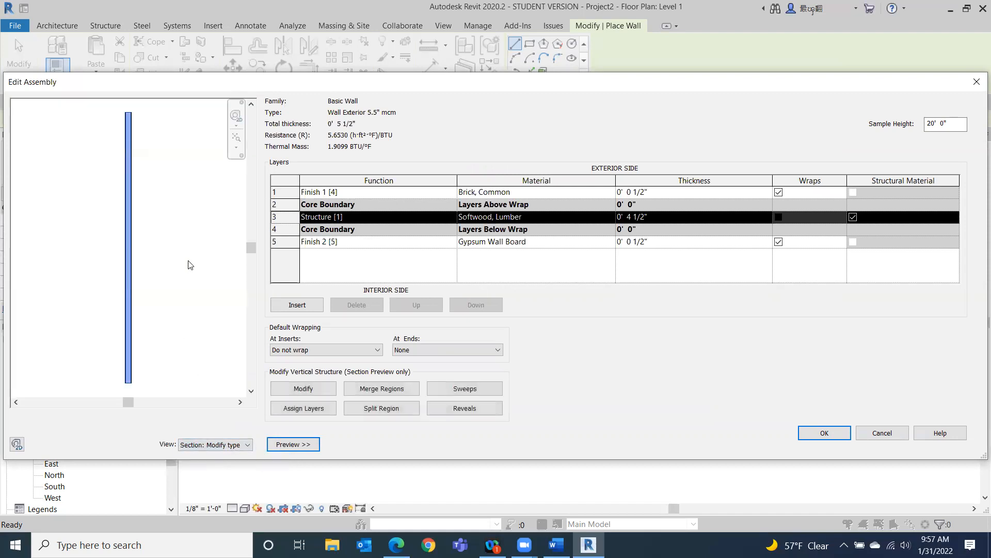
Inspect each layer in the section preview, then confirm the assembly and the wall type properties.
{"action": "scroll", "coordinate": [163, 273], "scroll_direction": "up", "scroll_amount": 1}
{"action": "scroll", "coordinate": [87, 243], "scroll_direction": "up", "scroll_amount": 1}
{"action": "scroll", "coordinate": [136, 256], "scroll_direction": "up", "scroll_amount": 1}
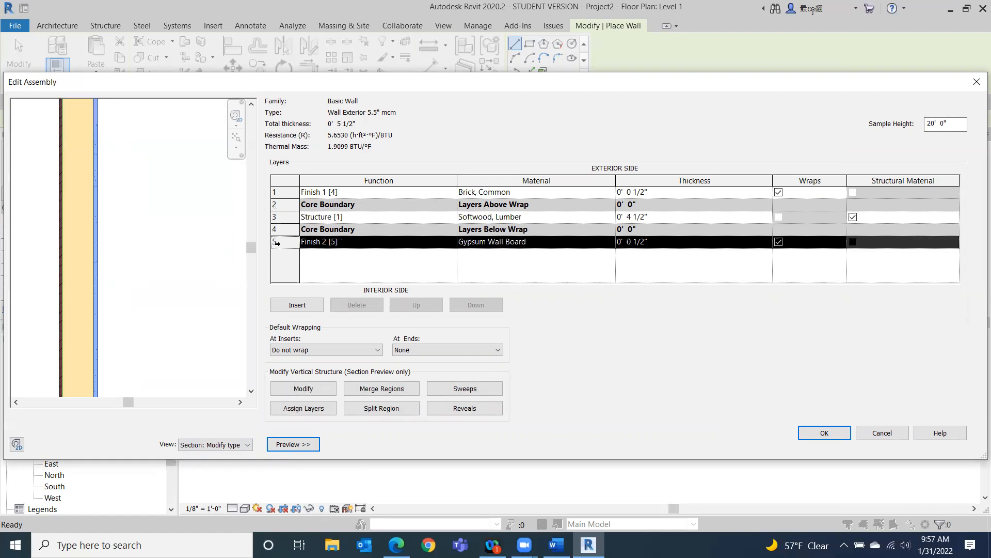
{"action": "left_click", "coordinate": [275, 242]}
{"action": "left_click", "coordinate": [279, 193]}
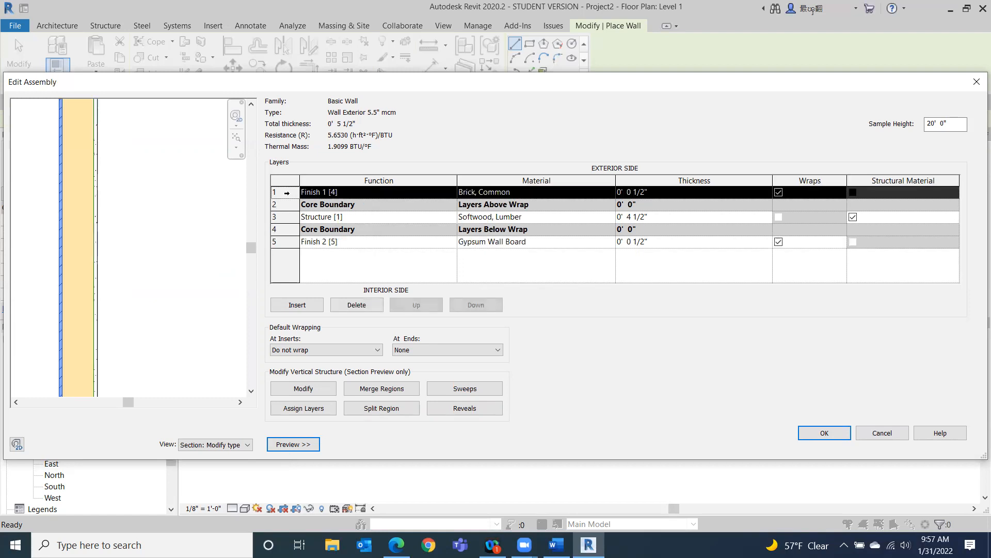
{"action": "left_click", "coordinate": [283, 217]}
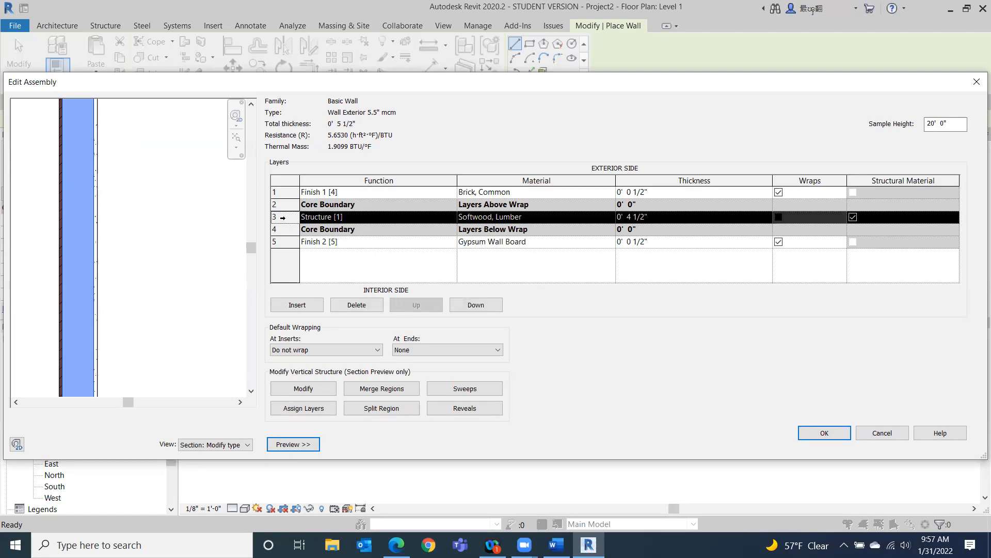
{"action": "left_click", "coordinate": [280, 243]}
{"action": "scroll", "coordinate": [203, 280], "scroll_direction": "down", "scroll_amount": 3}
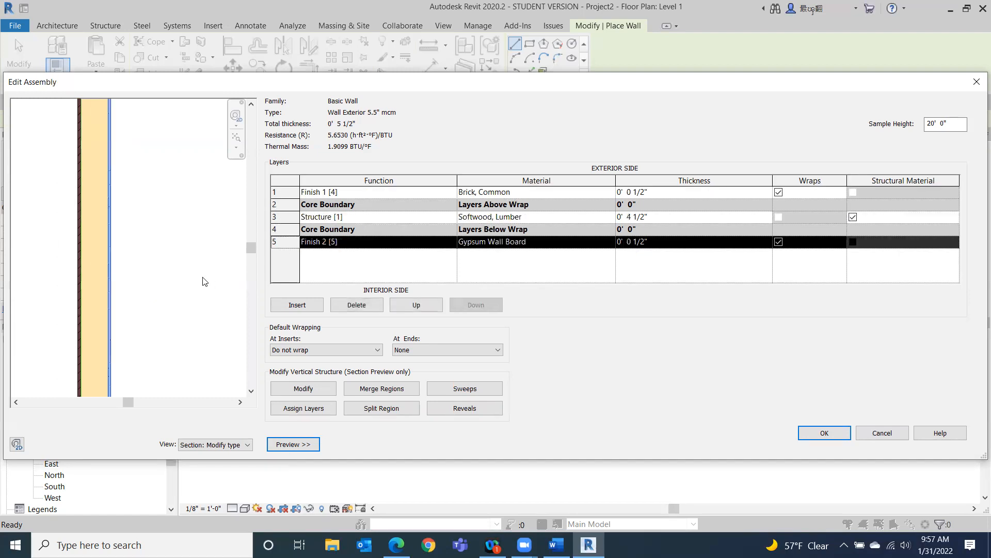
{"action": "scroll", "coordinate": [202, 277], "scroll_direction": "down", "scroll_amount": 2}
{"action": "scroll", "coordinate": [207, 275], "scroll_direction": "up", "scroll_amount": 1}
{"action": "scroll", "coordinate": [207, 276], "scroll_direction": "down", "scroll_amount": 1}
{"action": "scroll", "coordinate": [208, 274], "scroll_direction": "down", "scroll_amount": 1}
{"action": "scroll", "coordinate": [208, 273], "scroll_direction": "up", "scroll_amount": 2}
{"action": "scroll", "coordinate": [208, 277], "scroll_direction": "down", "scroll_amount": 3}
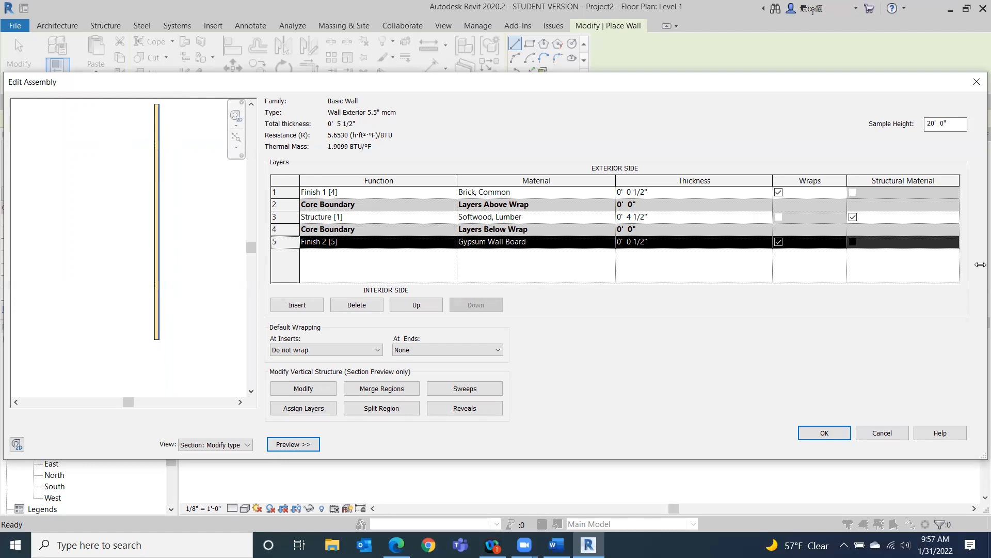
{"action": "left_click", "coordinate": [822, 430]}
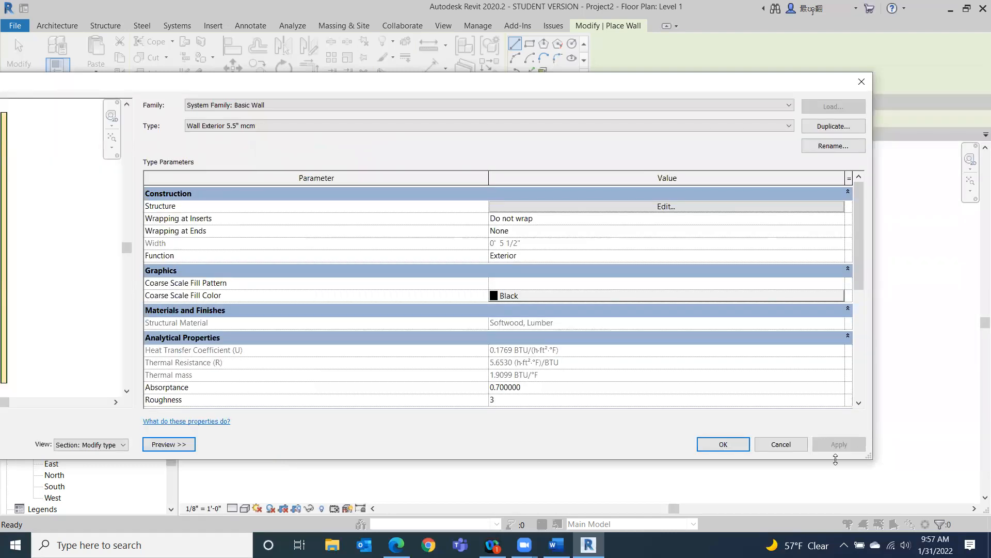
{"action": "left_click", "coordinate": [726, 444]}
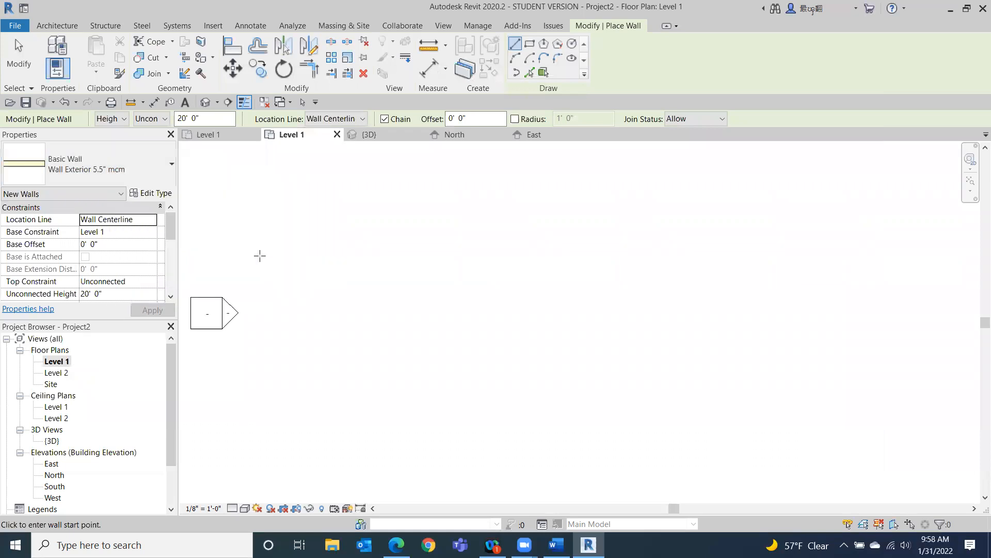
Draw a closed rectangle of walls about 40' by 40' using the Wall Exterior 5.5" mcm type.
{"action": "scroll", "coordinate": [600, 280], "scroll_direction": "down", "scroll_amount": 4}
{"action": "mouse_move", "coordinate": [595, 275]}
{"action": "middle_mouse_down"}
{"action": "mouse_move", "coordinate": [200, 309]}
{"action": "mouse_move", "coordinate": [212, 265]}
{"action": "middle_mouse_up"}
{"action": "scroll", "coordinate": [211, 265], "scroll_direction": "down", "scroll_amount": 1}
{"action": "scroll", "coordinate": [602, 247], "scroll_direction": "down", "scroll_amount": 2}
{"action": "scroll", "coordinate": [404, 278], "scroll_direction": "up", "scroll_amount": 1}
{"action": "scroll", "coordinate": [405, 279], "scroll_direction": "up", "scroll_amount": 1}
{"action": "mouse_move", "coordinate": [409, 295]}
{"action": "middle_mouse_down"}
{"action": "mouse_move", "coordinate": [421, 370]}
{"action": "mouse_move", "coordinate": [414, 363]}
{"action": "middle_mouse_up"}
{"action": "scroll", "coordinate": [406, 300], "scroll_direction": "down", "scroll_amount": 1}
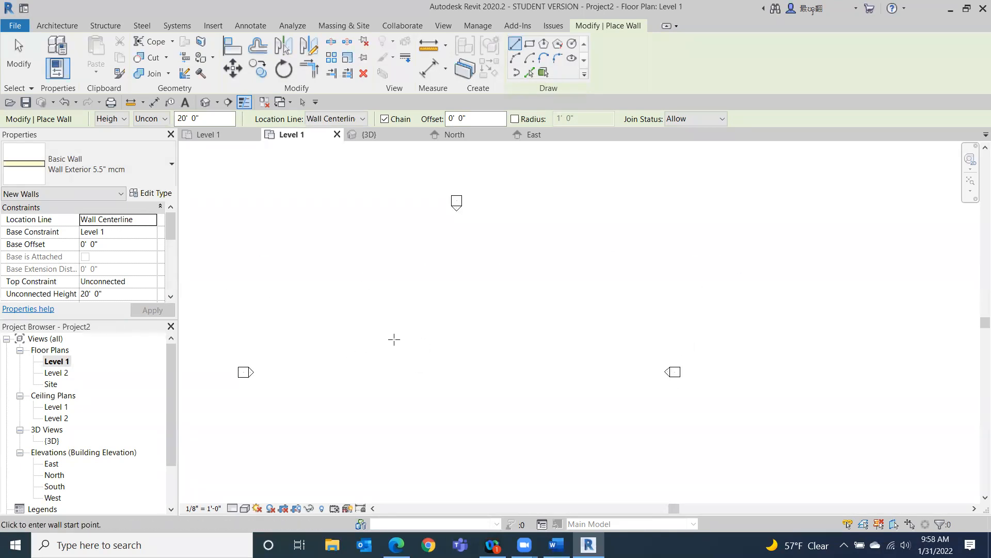
{"action": "left_click", "coordinate": [367, 343]}
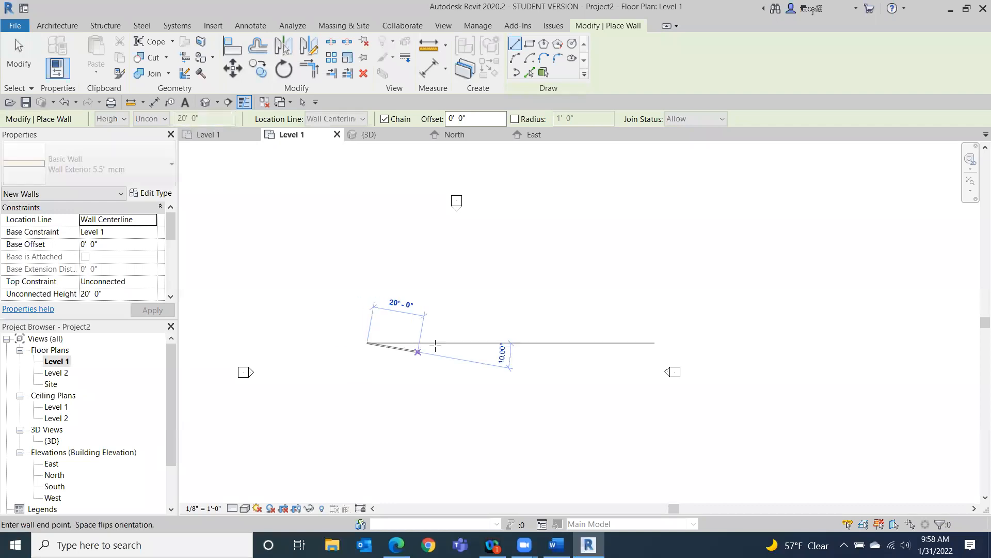
{"action": "left_click", "coordinate": [467, 340]}
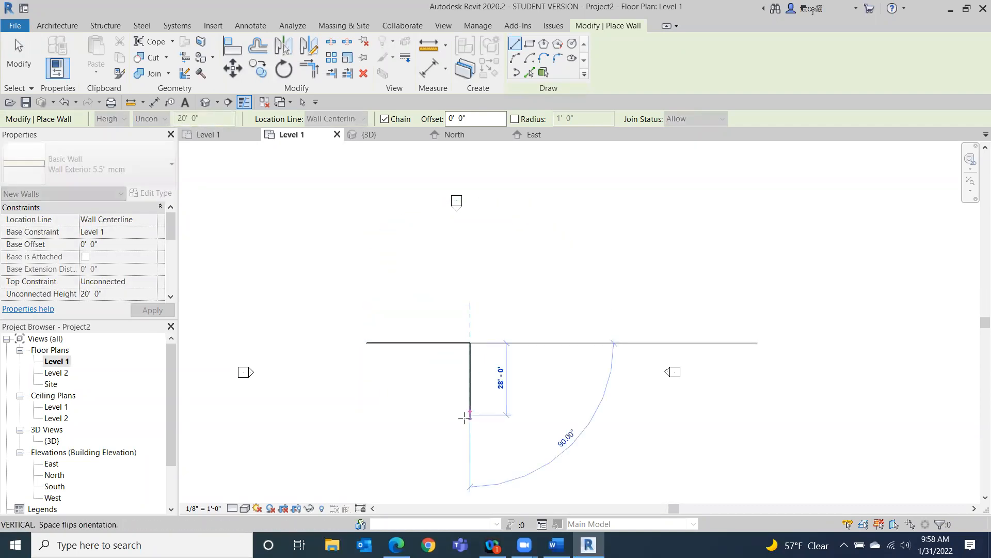
{"action": "left_click", "coordinate": [469, 445]}
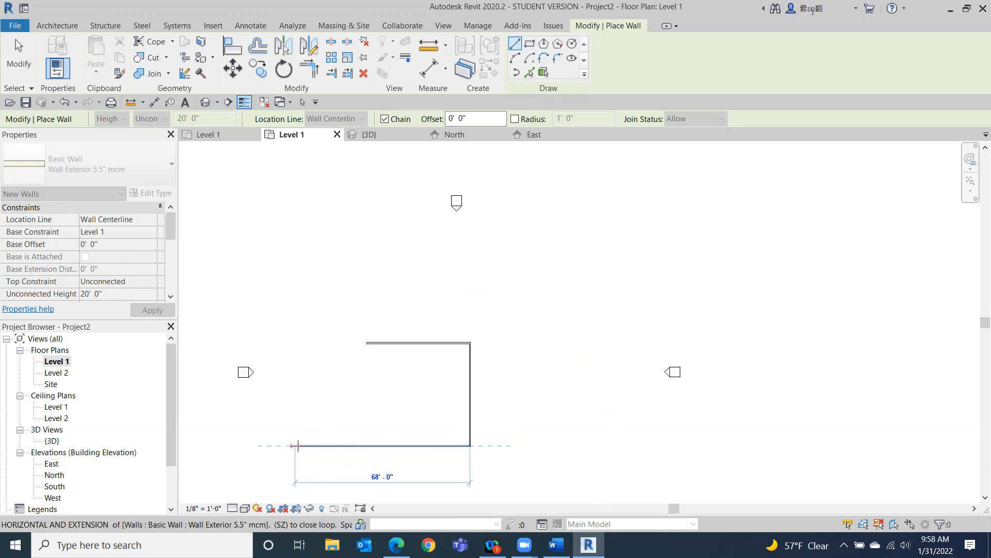
{"action": "left_click", "coordinate": [367, 445]}
{"action": "left_click", "coordinate": [368, 343]}
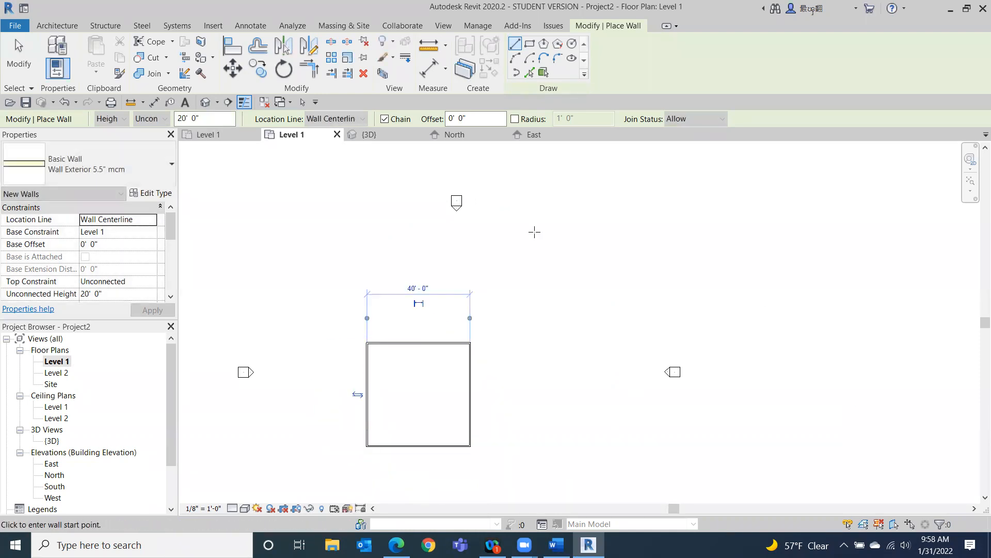
{"action": "key", "text": "Escape"}
{"action": "key", "text": "Escape"}
Select the right-hand wall of the 40' rectangle to display its temporary dimension.
{"action": "middle_click_drag", "start_coordinate": [659, 397], "coordinate": [709, 247]}
{"action": "scroll", "coordinate": [580, 259], "scroll_direction": "up", "scroll_amount": 3}
{"action": "middle_click_drag", "start_coordinate": [590, 256], "coordinate": [632, 292]}
{"action": "scroll", "coordinate": [624, 291], "scroll_direction": "down", "scroll_amount": 1}
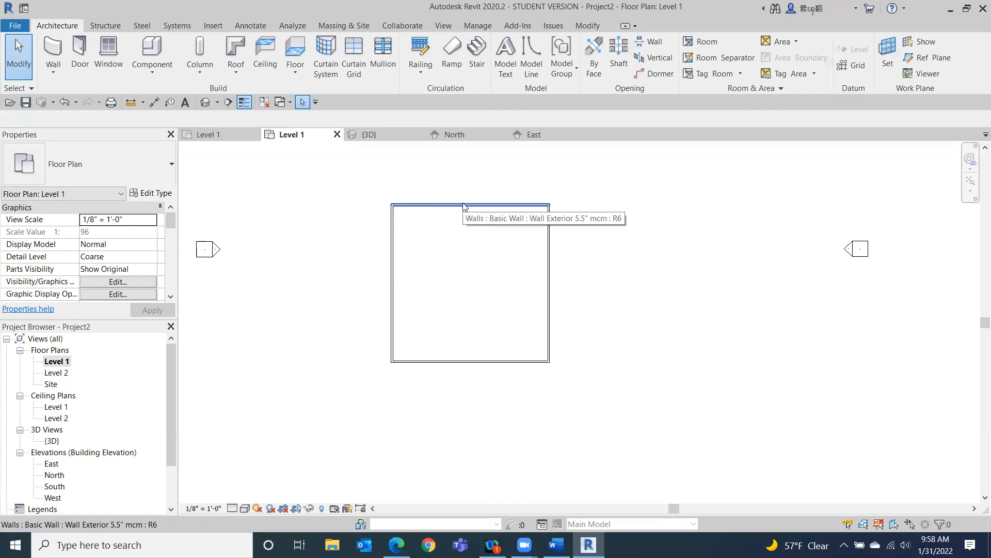
{"action": "left_click", "coordinate": [551, 259]}
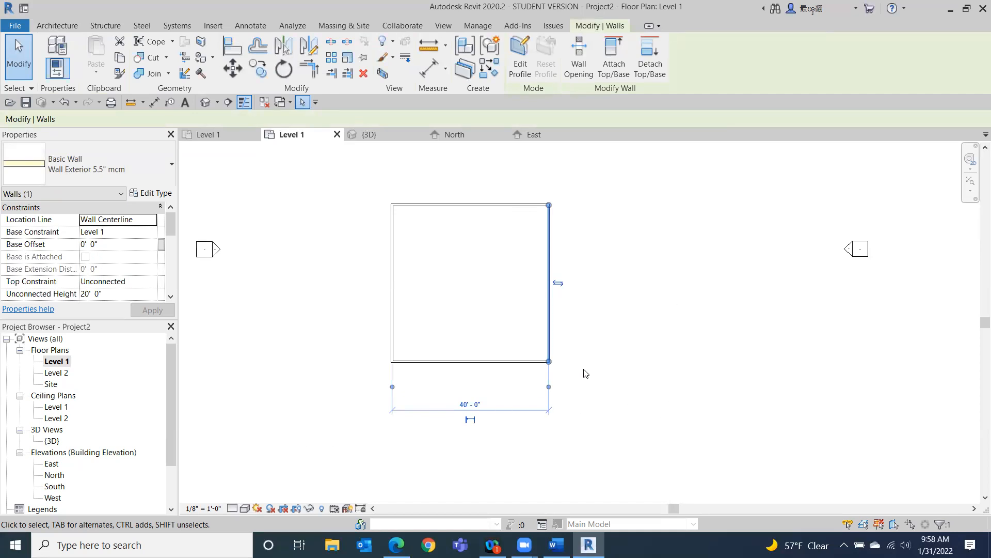
Try repositioning the temporary dimension's left witness line near the opposite wall.
{"action": "scroll", "coordinate": [465, 391], "scroll_direction": "up", "scroll_amount": 3}
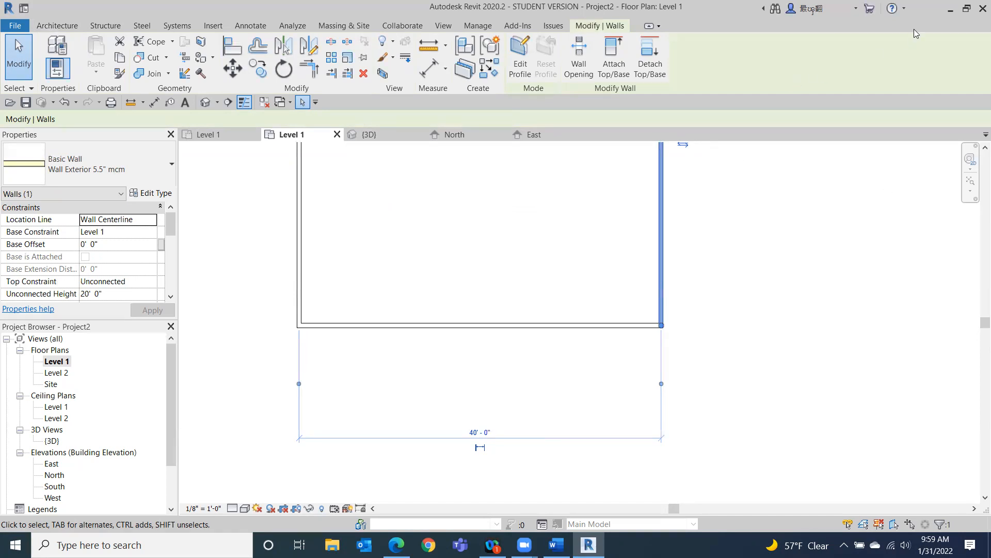
{"action": "scroll", "coordinate": [357, 413], "scroll_direction": "up", "scroll_amount": 3}
{"action": "middle_click_drag", "start_coordinate": [356, 413], "coordinate": [492, 324]}
{"action": "scroll", "coordinate": [492, 324], "scroll_direction": "down", "scroll_amount": 1}
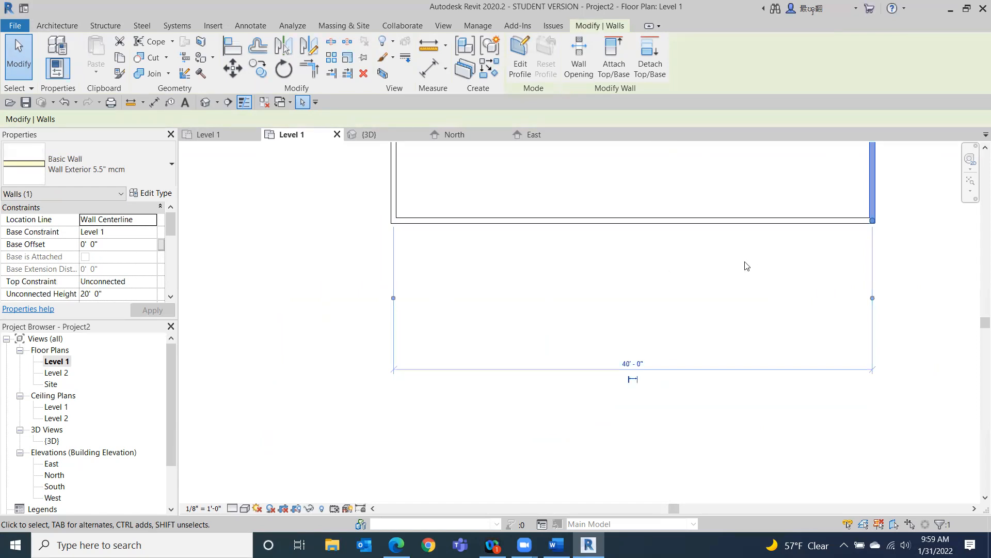
{"action": "scroll", "coordinate": [395, 382], "scroll_direction": "up", "scroll_amount": 2}
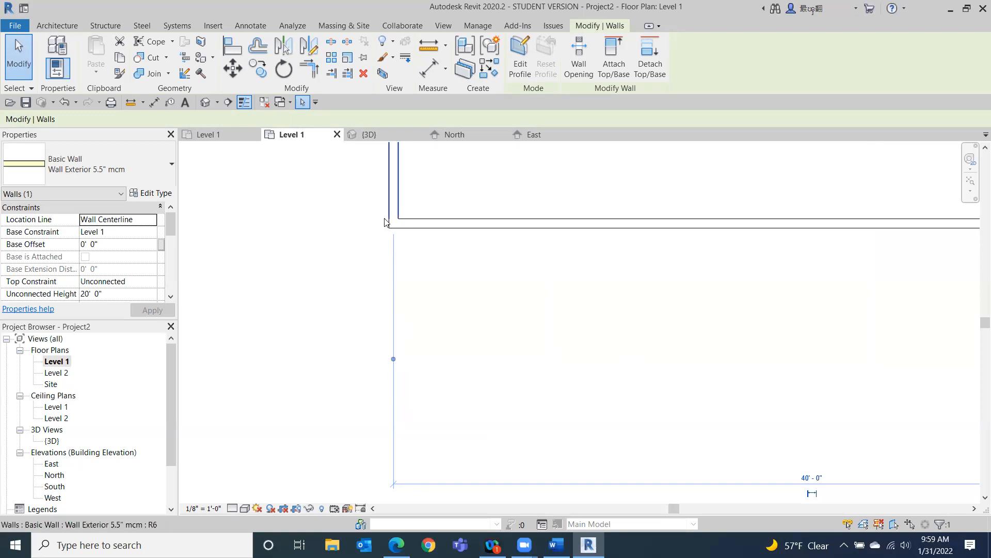
{"action": "middle_click_drag", "start_coordinate": [741, 309], "coordinate": [283, 297]}
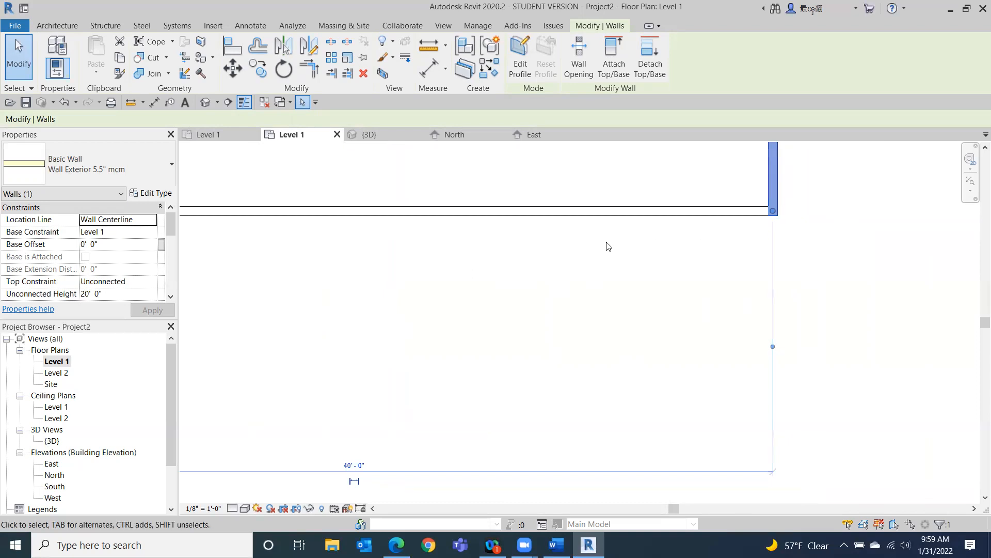
{"action": "scroll", "coordinate": [612, 247], "scroll_direction": "down", "scroll_amount": 2}
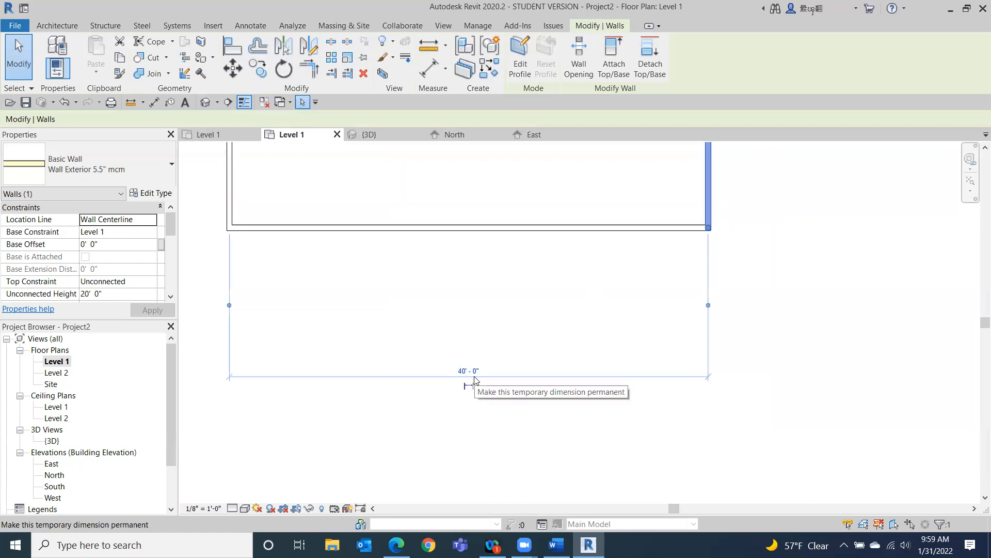
{"action": "left_click", "coordinate": [230, 306]}
{"action": "scroll", "coordinate": [185, 253], "scroll_direction": "up", "scroll_amount": 3}
{"action": "scroll", "coordinate": [186, 254], "scroll_direction": "up", "scroll_amount": 2}
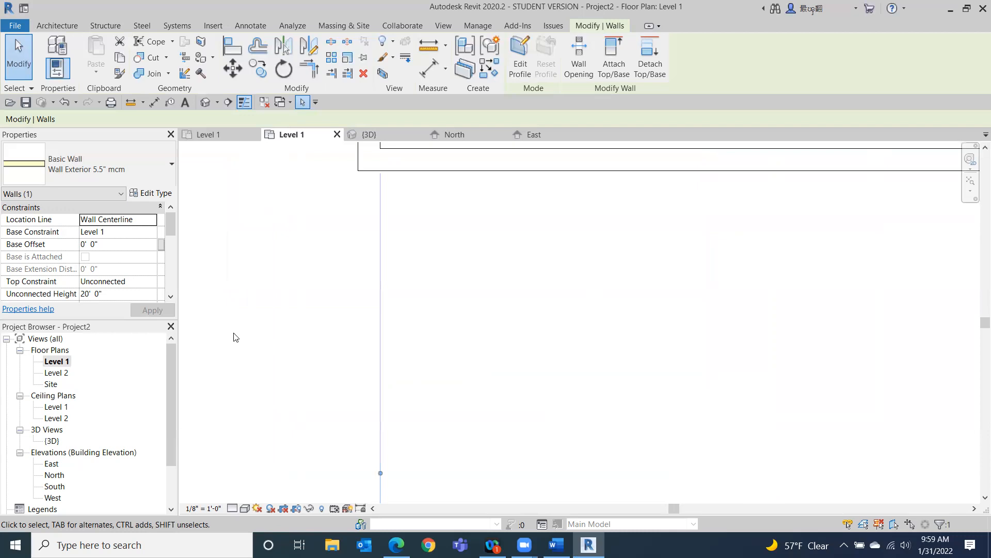
{"action": "left_click", "coordinate": [382, 474]}
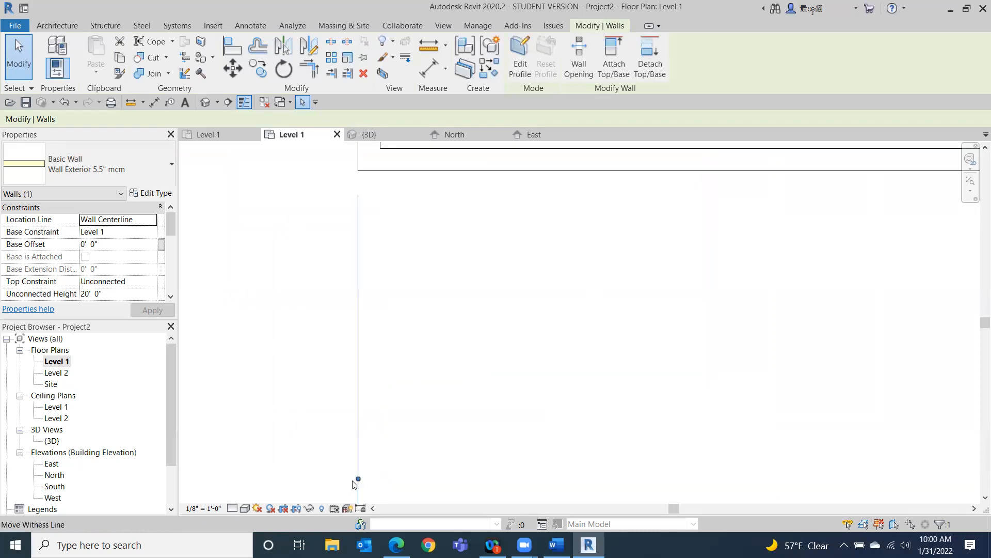
{"action": "left_click", "coordinate": [359, 480]}
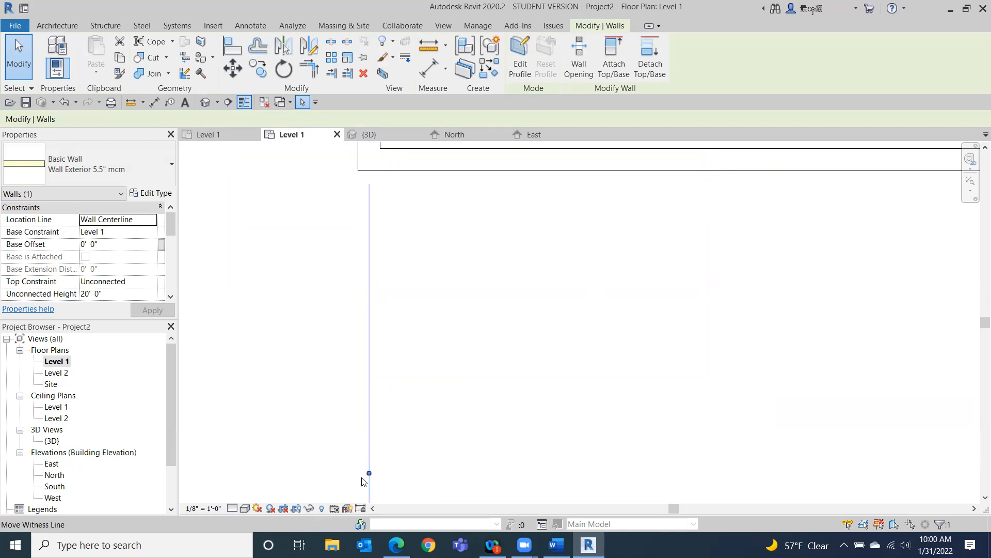
{"action": "left_click", "coordinate": [368, 474]}
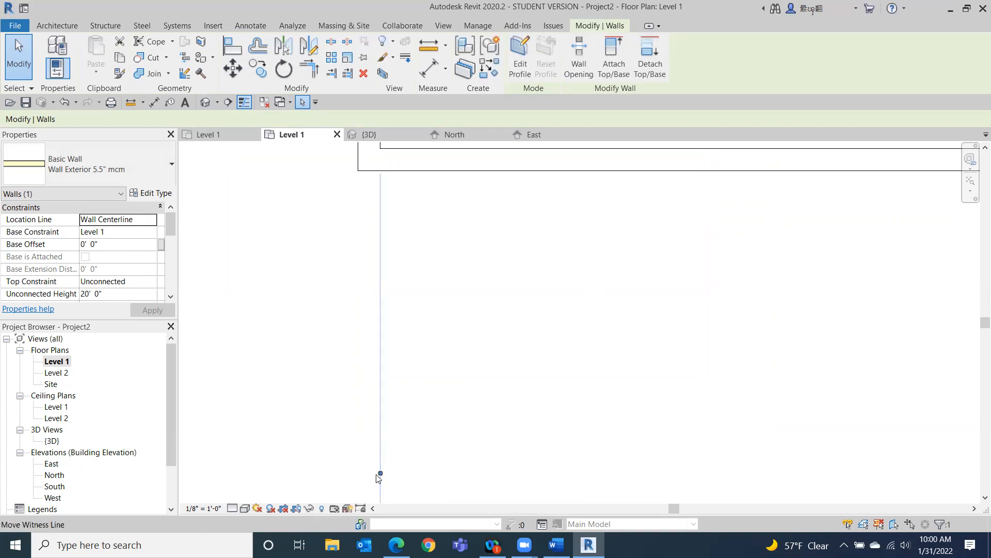
{"action": "left_click", "coordinate": [381, 476]}
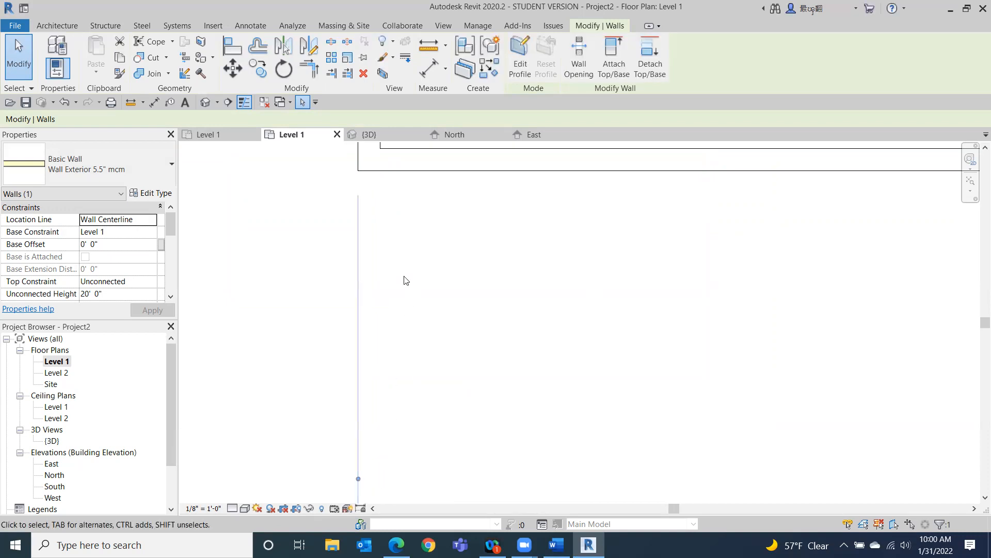
{"action": "scroll", "coordinate": [489, 355], "scroll_direction": "down", "scroll_amount": 4}
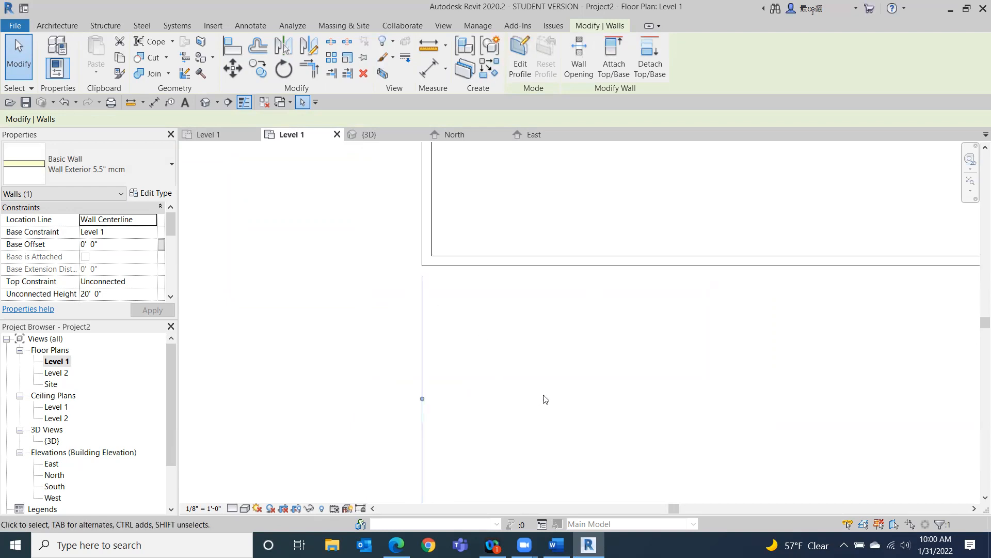
{"action": "middle_click_drag", "start_coordinate": [504, 394], "coordinate": [98, 361]}
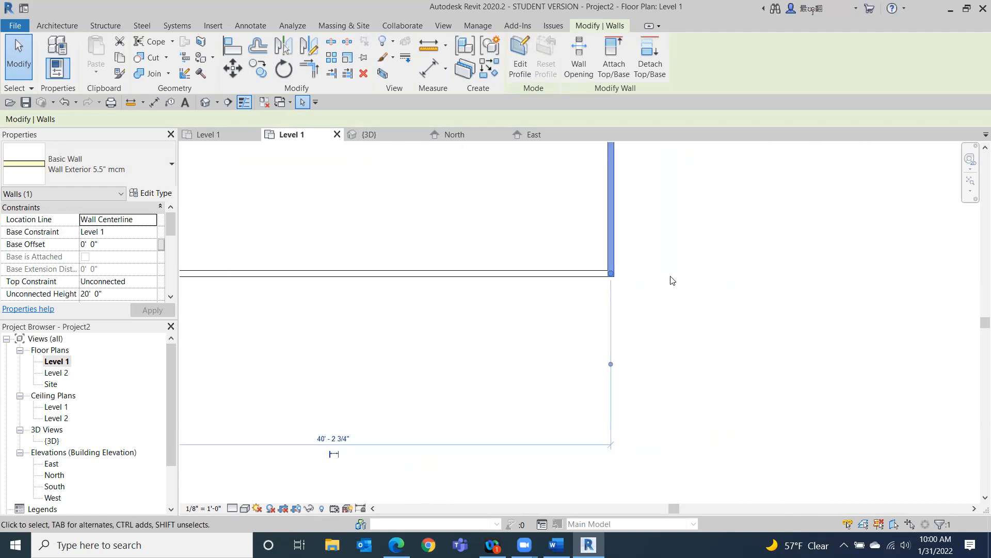
{"action": "scroll", "coordinate": [640, 264], "scroll_direction": "up", "scroll_amount": 3}
{"action": "left_click", "coordinate": [591, 474]}
{"action": "left_click", "coordinate": [590, 473]}
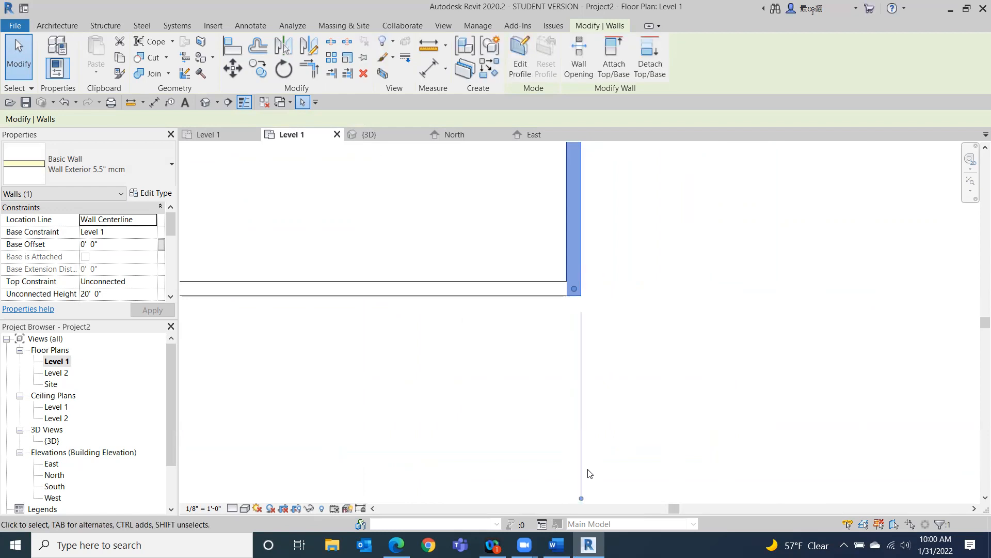
Move the temporary dimension's witness lines onto the faces of the left and right walls.
{"action": "scroll", "coordinate": [519, 388], "scroll_direction": "down", "scroll_amount": 2}
{"action": "middle_click_drag", "start_coordinate": [502, 407], "coordinate": [536, 361]}
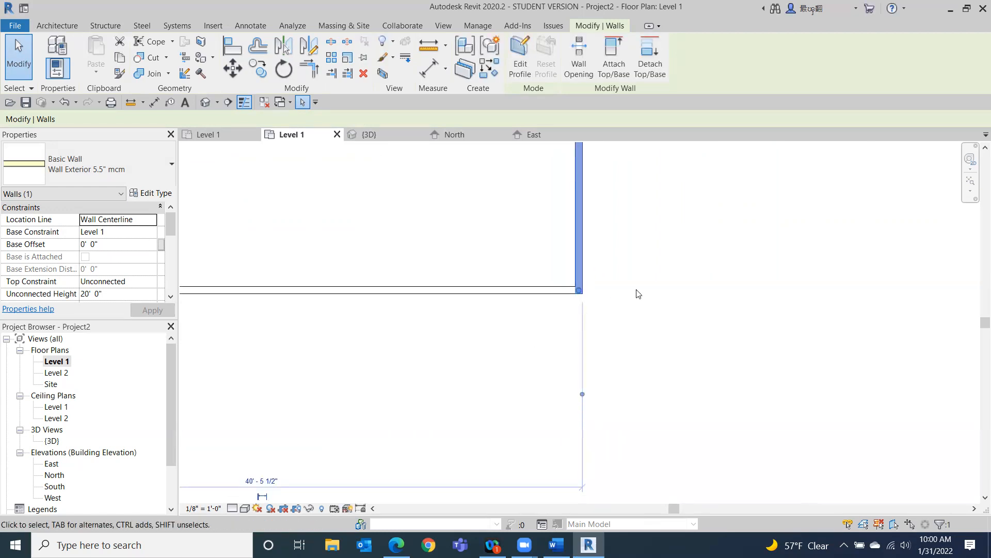
{"action": "scroll", "coordinate": [478, 376], "scroll_direction": "down", "scroll_amount": 1}
{"action": "middle_click_drag", "start_coordinate": [478, 376], "coordinate": [686, 305]}
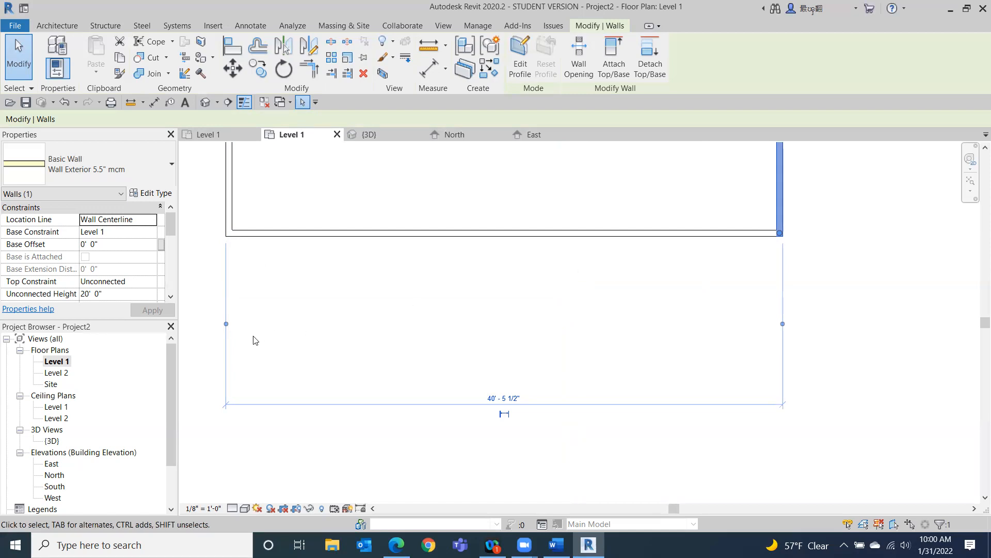
{"action": "left_click_drag", "start_coordinate": [226, 325], "coordinate": [232, 325]}
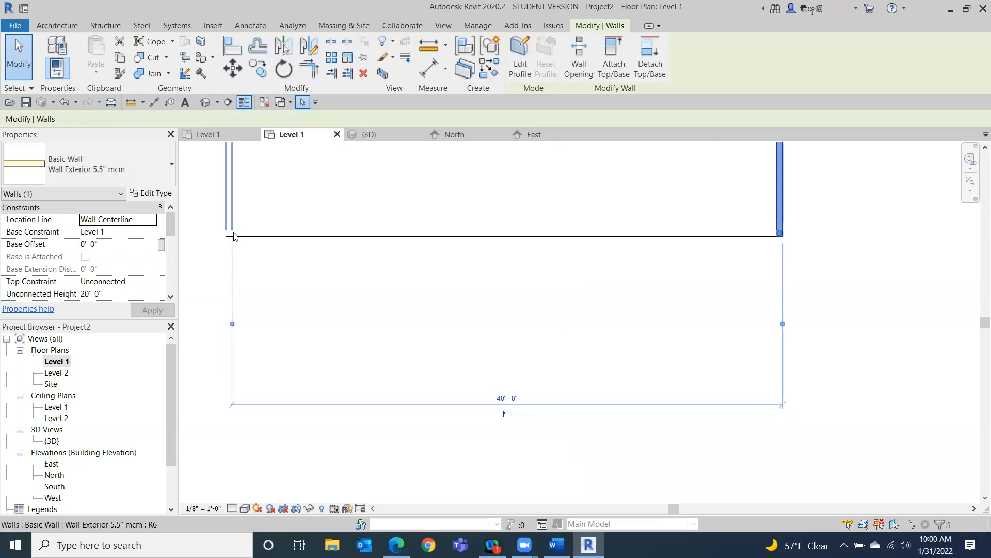
{"action": "left_click_drag", "start_coordinate": [783, 323], "coordinate": [777, 324]}
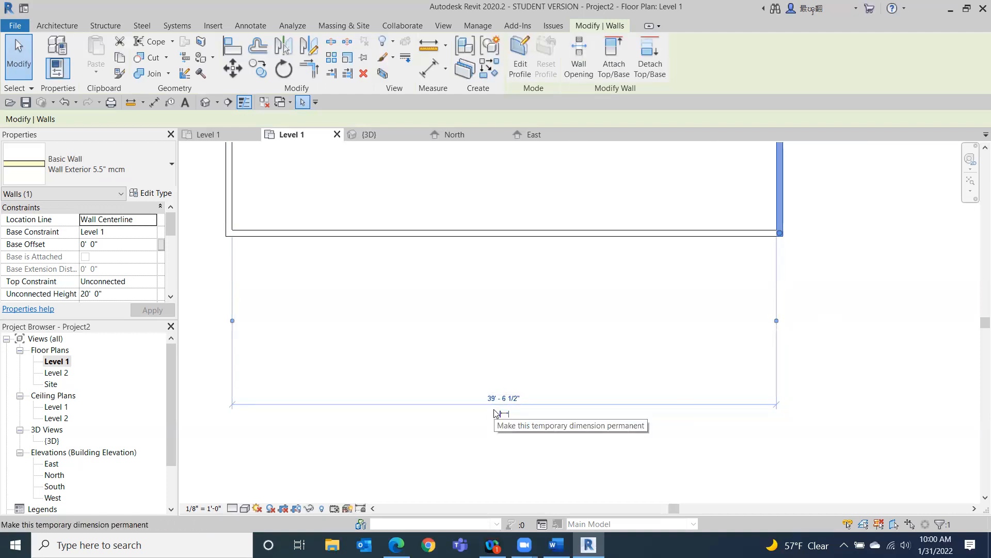
Set the temporary dimension to 12'-2" so the right wall moves closer to the left wall.
{"action": "left_click", "coordinate": [510, 399]}
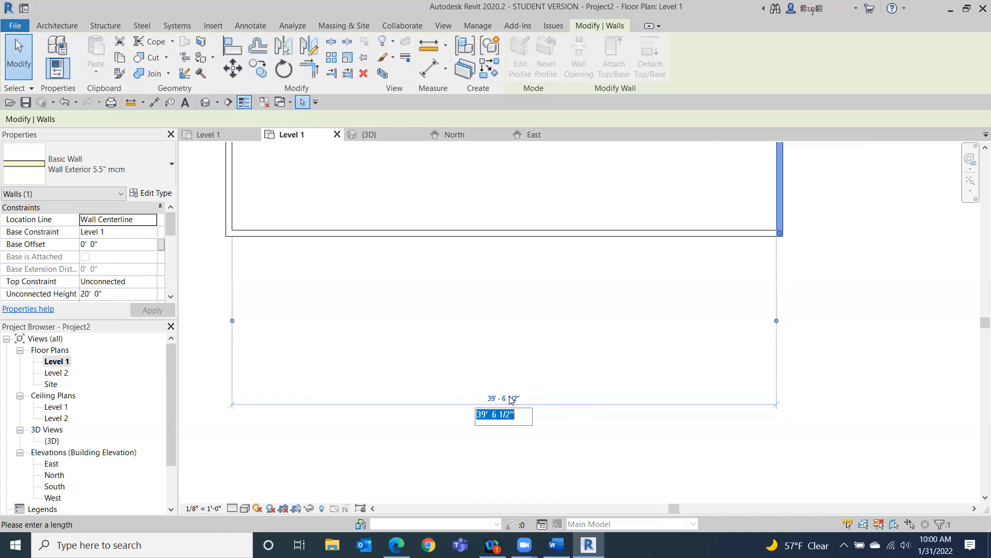
{"action": "type", "text": "4"}
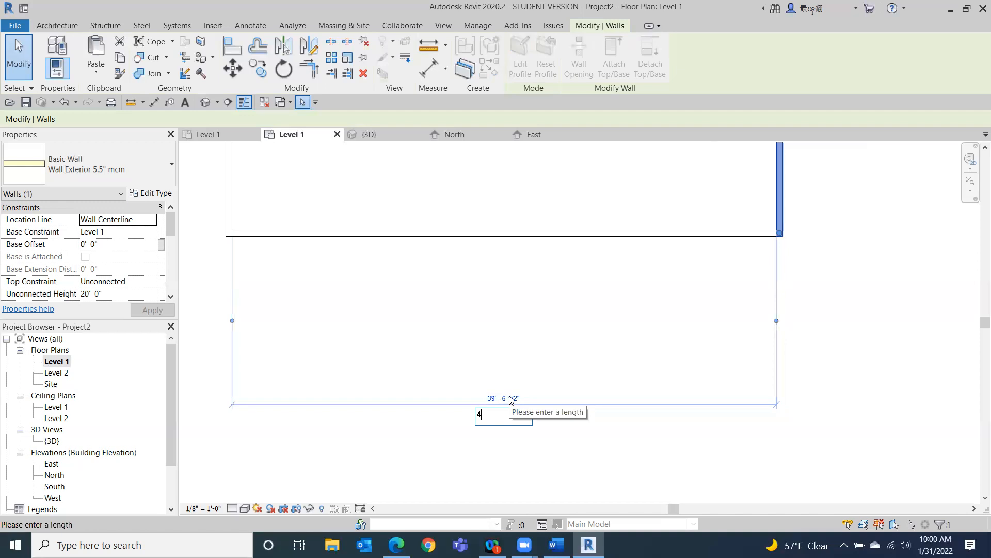
{"action": "key", "text": "BackSpace"}
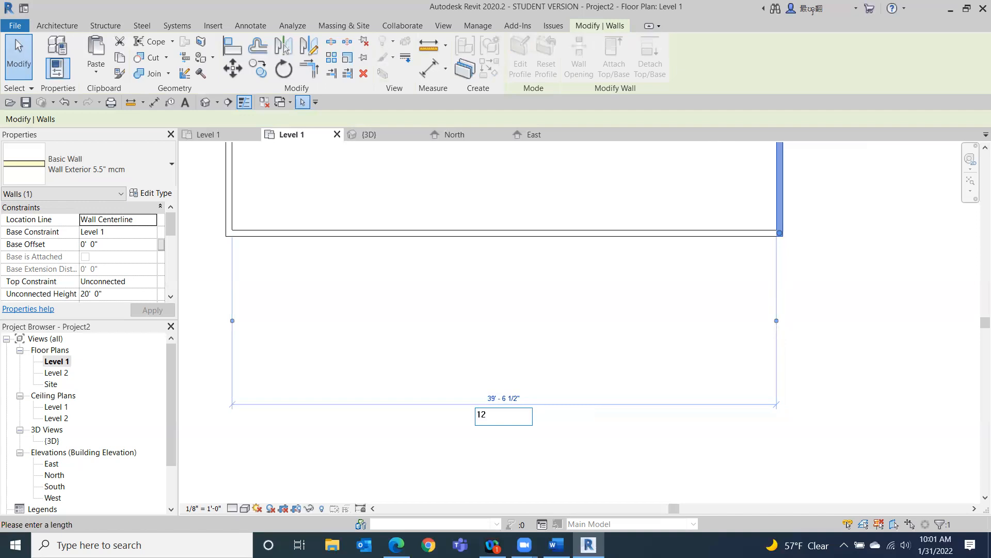
{"action": "key", "text": "Return"}
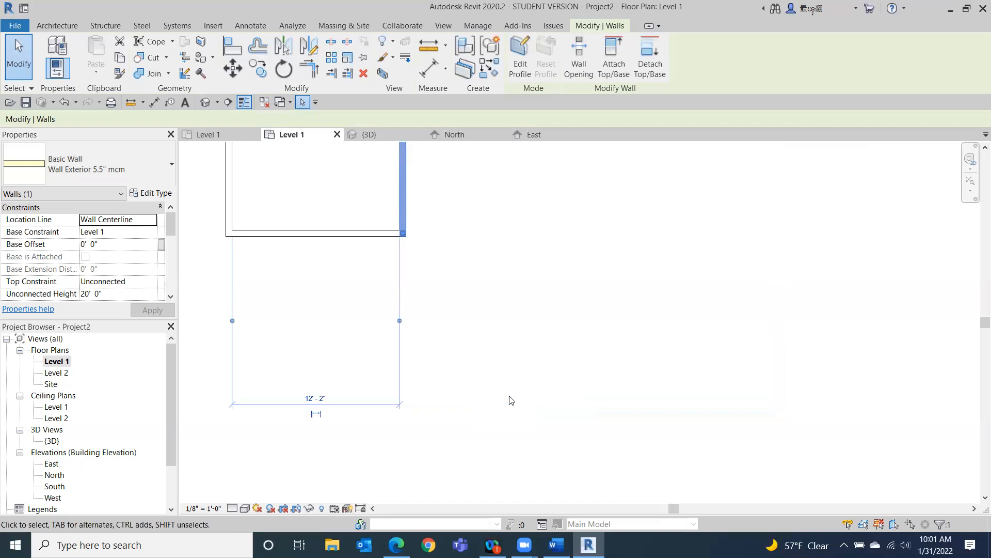
Make the 12'-2" temporary dimension permanent and leave the selection.
{"action": "middle_click_drag", "start_coordinate": [590, 262], "coordinate": [788, 362]}
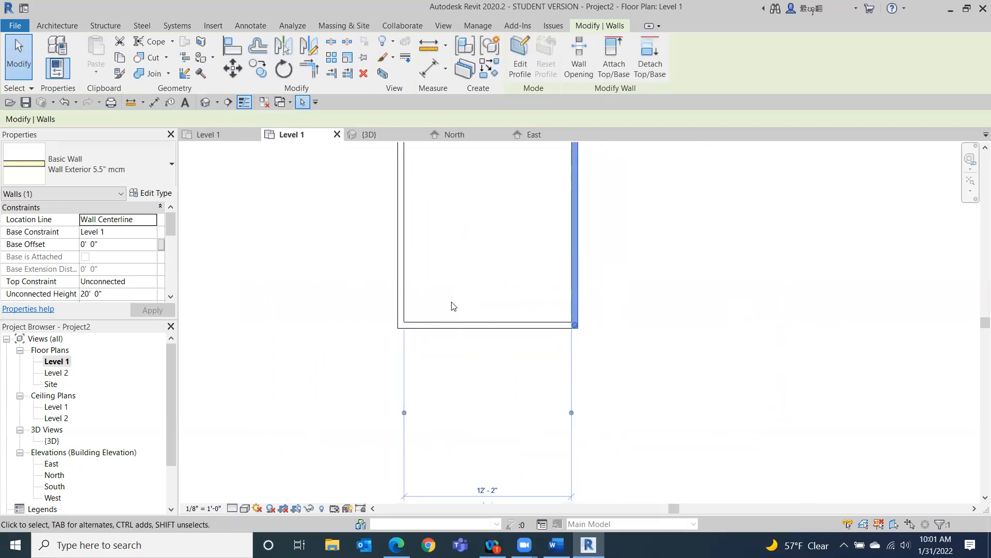
{"action": "middle_click_drag", "start_coordinate": [602, 317], "coordinate": [600, 284]}
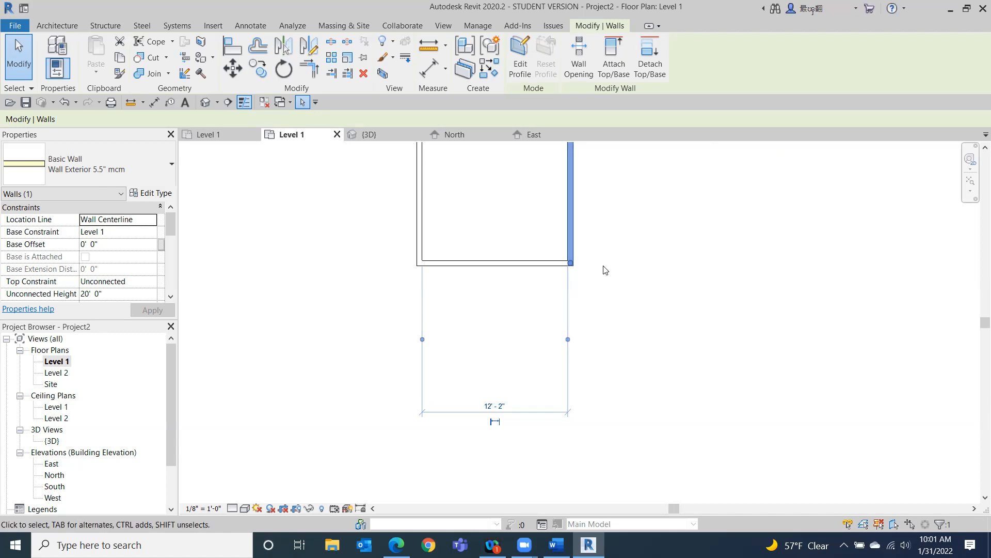
{"action": "left_click", "coordinate": [494, 422]}
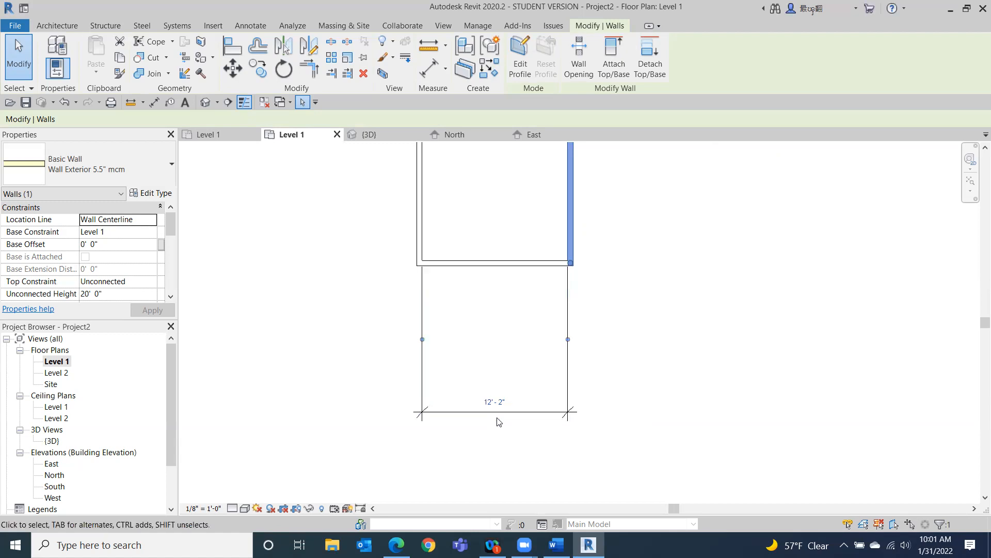
{"action": "left_click", "coordinate": [497, 415]}
{"action": "key", "text": "Escape"}
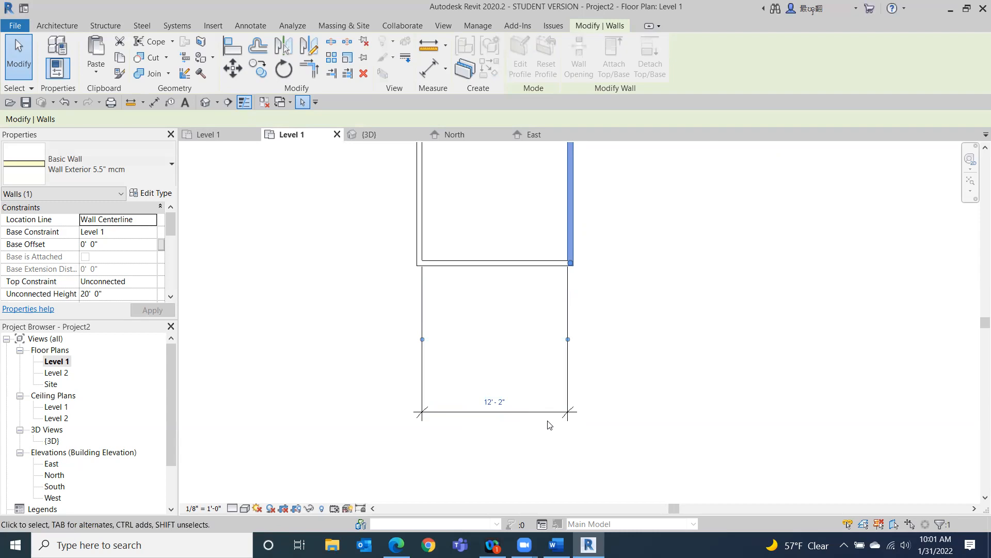
Lock the 12'-2" dimension between the two walls.
{"action": "left_click", "coordinate": [547, 412]}
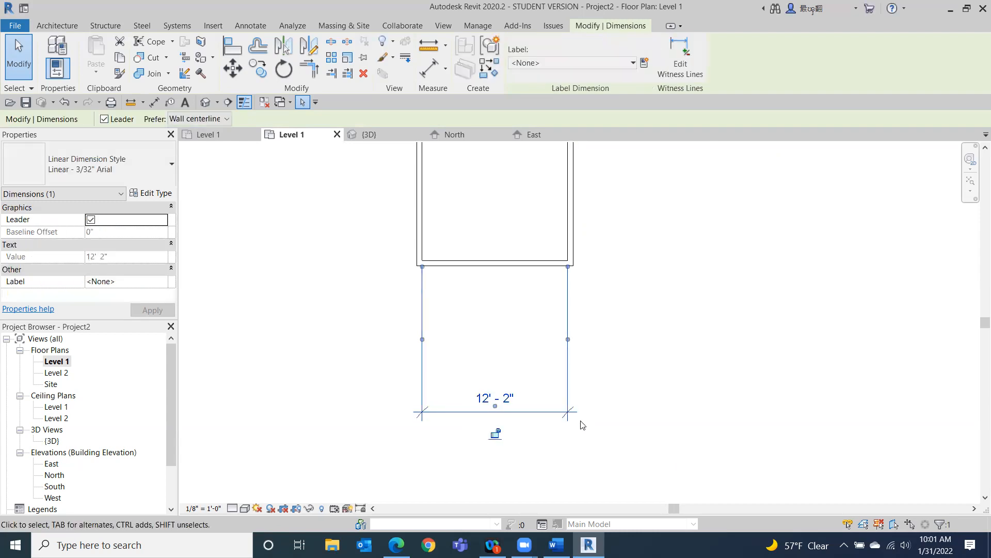
{"action": "left_click", "coordinate": [495, 435]}
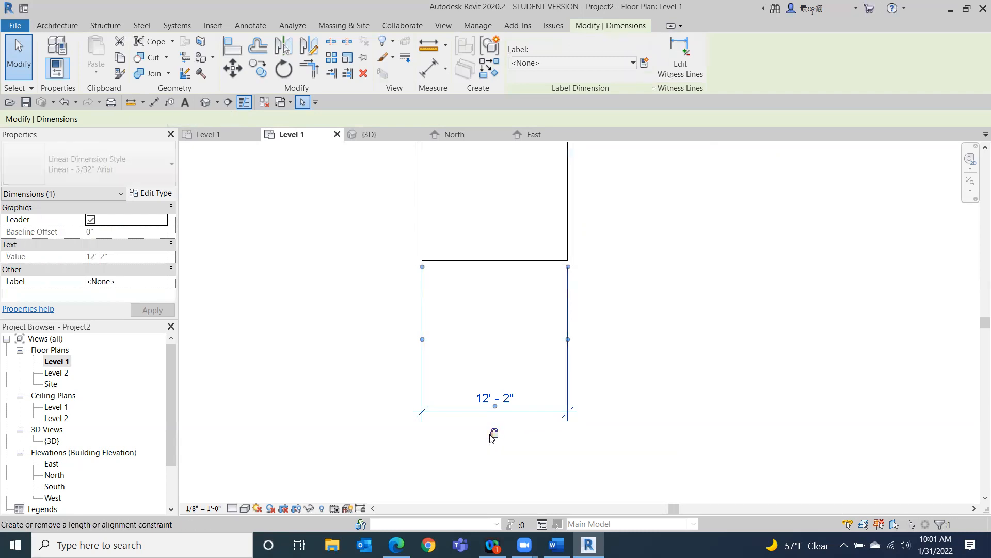
{"action": "left_click", "coordinate": [723, 430]}
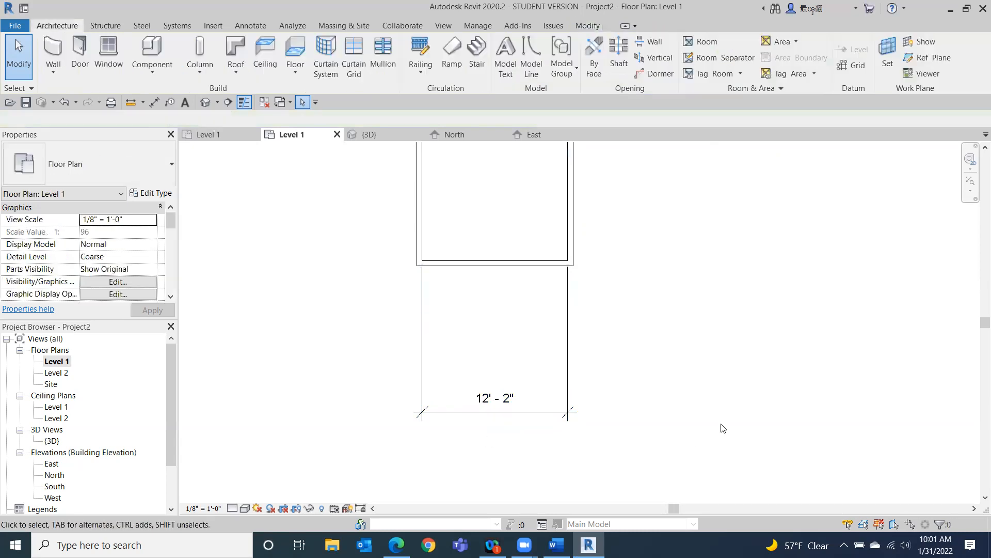
Try dragging the right wall away from the locked dimension, then undo the move and close the save reminder.
{"action": "left_click_drag", "start_coordinate": [574, 202], "coordinate": [630, 203]}
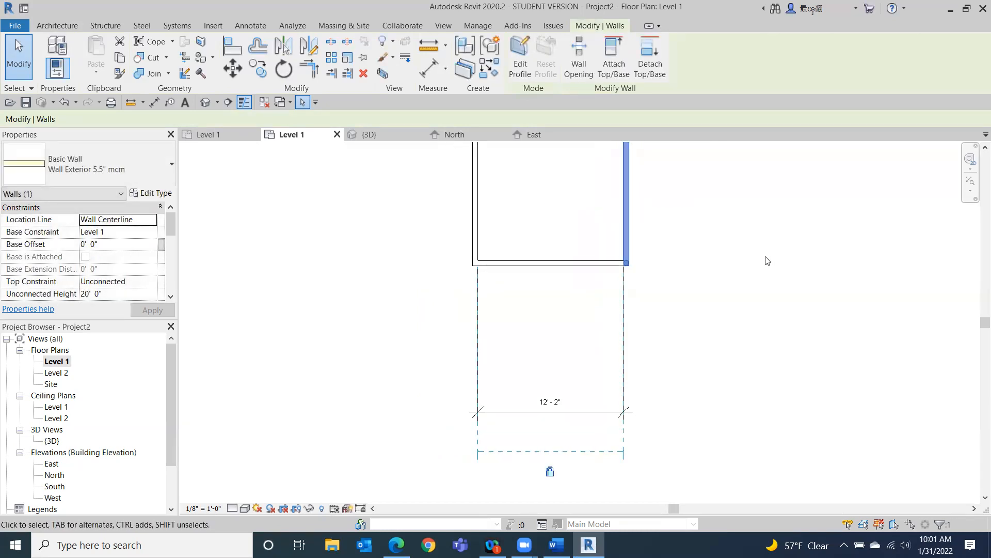
{"action": "scroll", "coordinate": [750, 265], "scroll_direction": "down", "scroll_amount": 2}
{"action": "middle_click_drag", "start_coordinate": [750, 265], "coordinate": [608, 270]}
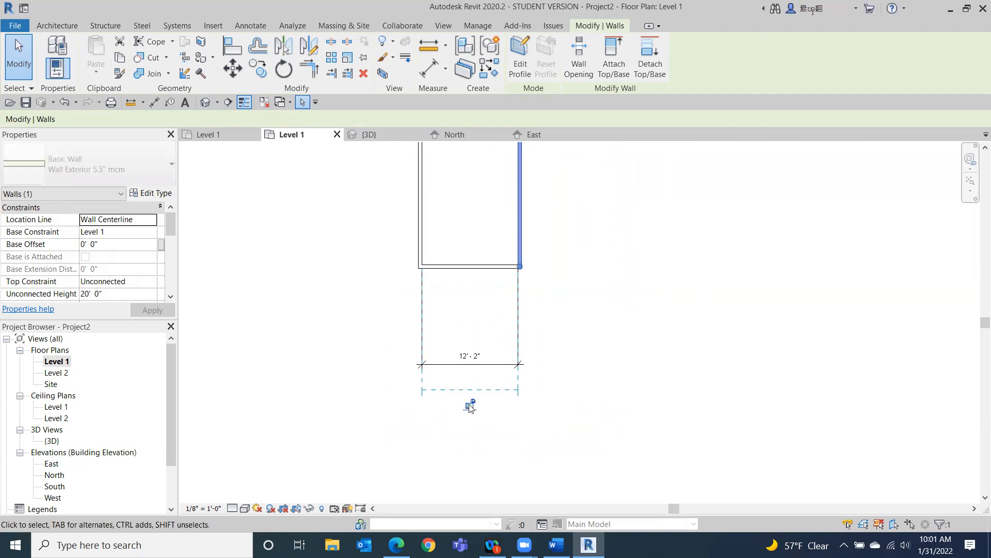
{"action": "left_click_drag", "start_coordinate": [520, 180], "coordinate": [621, 184]}
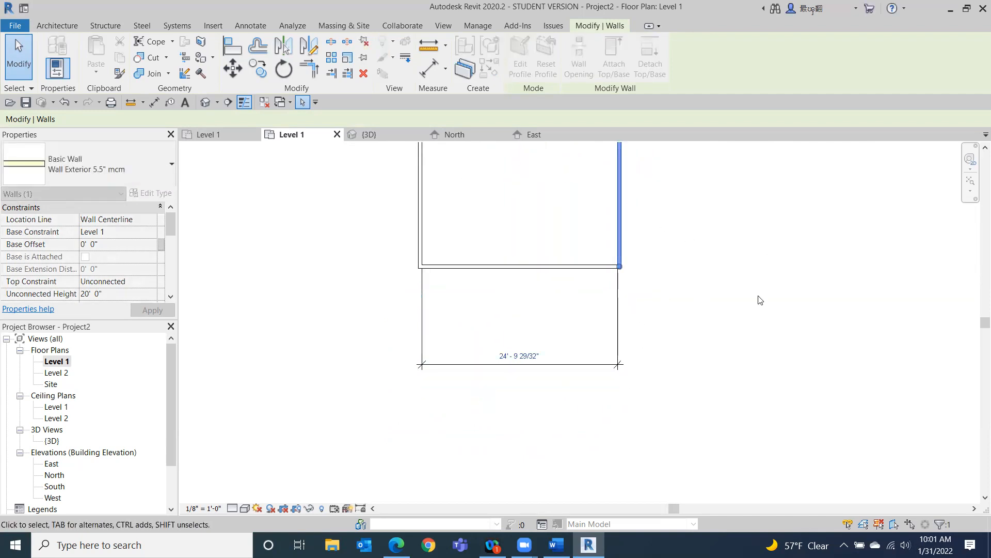
{"action": "left_click", "coordinate": [64, 102]}
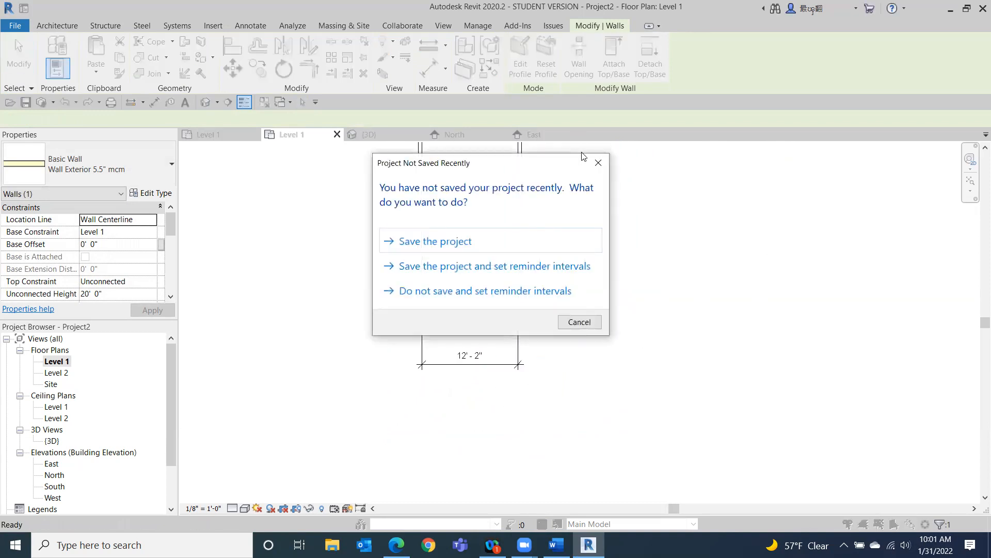
{"action": "left_click", "coordinate": [599, 162]}
Delete the locked 12'-2" dimension between the two walls, choosing to leave the walls constrained.
{"action": "left_click", "coordinate": [394, 399]}
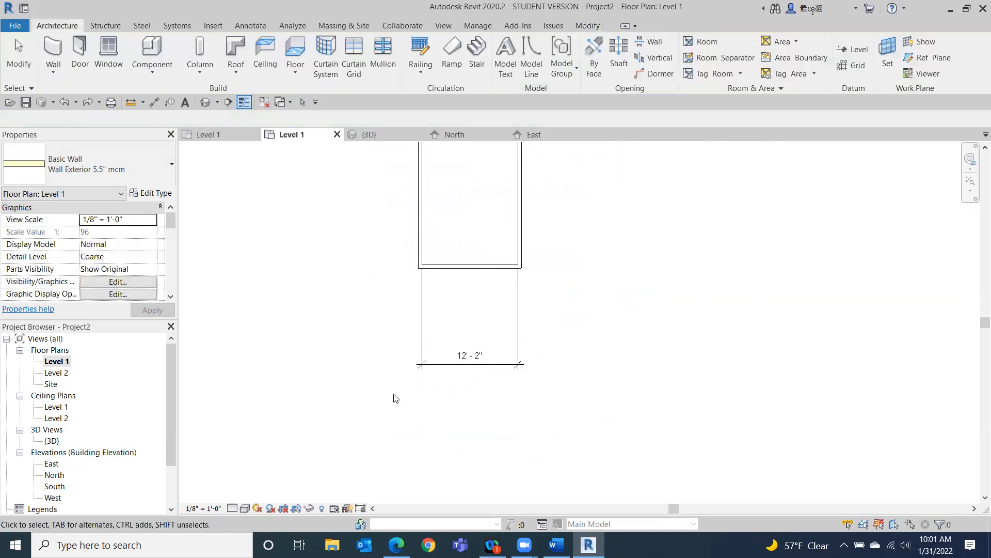
{"action": "left_click", "coordinate": [464, 365]}
{"action": "scroll", "coordinate": [623, 337], "scroll_direction": "down", "scroll_amount": 2}
{"action": "middle_click_drag", "start_coordinate": [624, 336], "coordinate": [605, 357]}
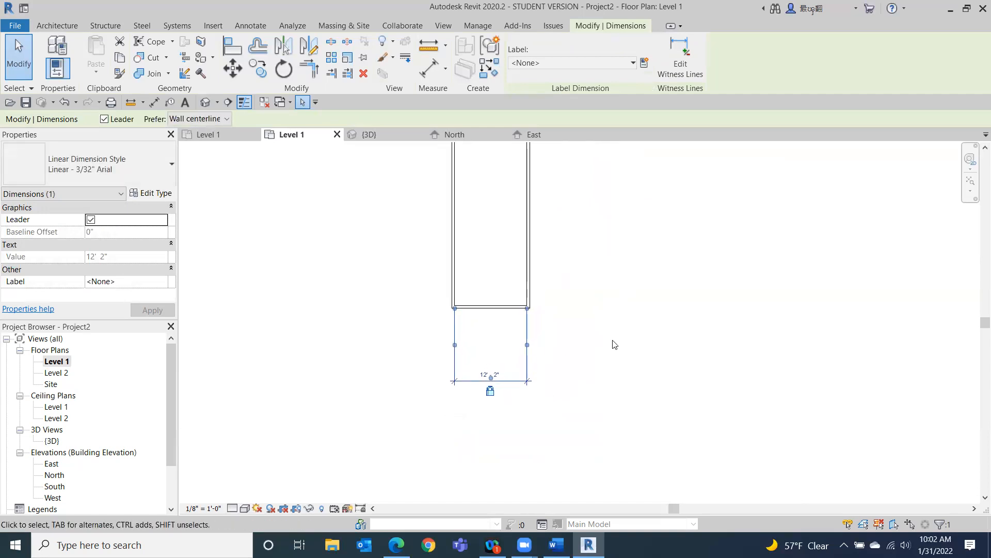
{"action": "left_click", "coordinate": [618, 341]}
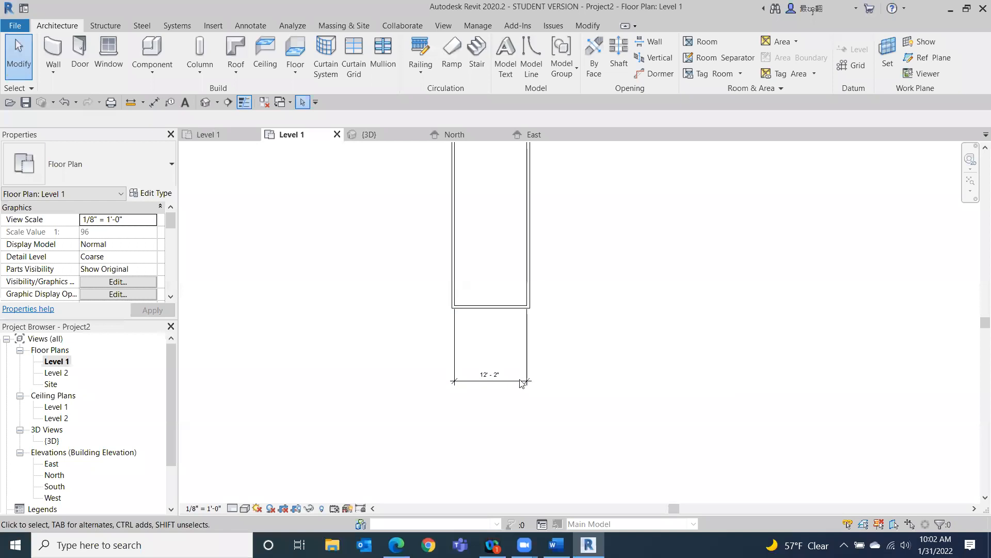
{"action": "left_click", "coordinate": [514, 395]}
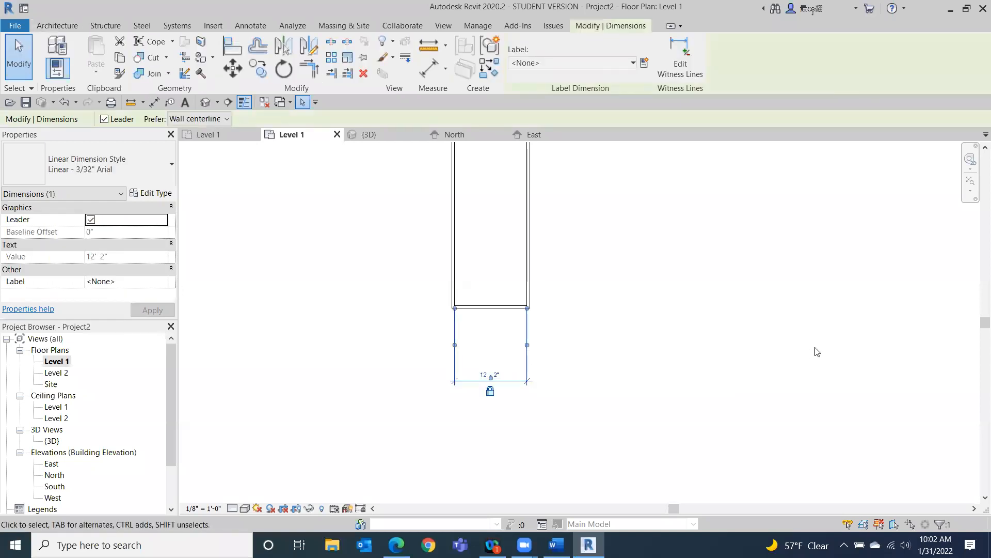
{"action": "key", "text": "Delete"}
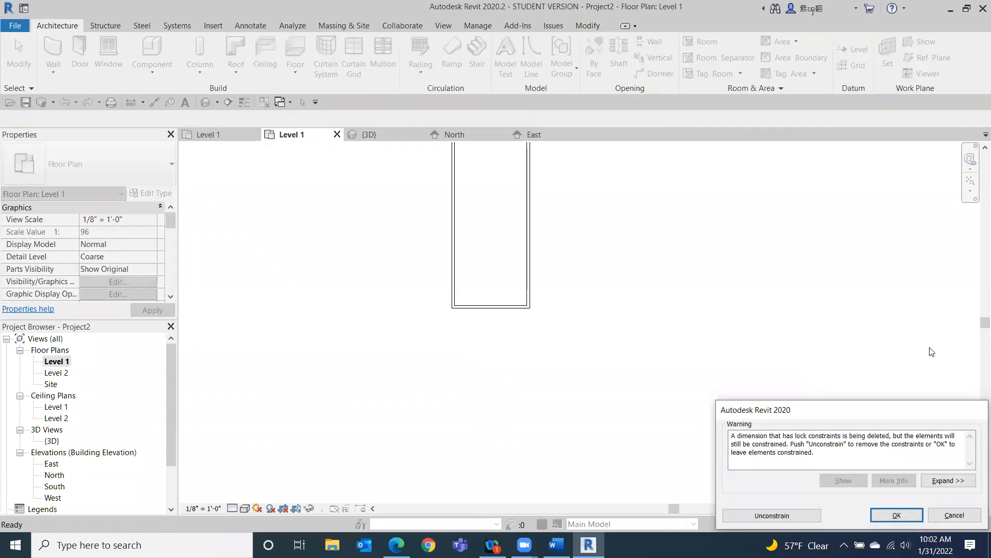
{"action": "left_click_drag", "start_coordinate": [875, 408], "coordinate": [866, 323]}
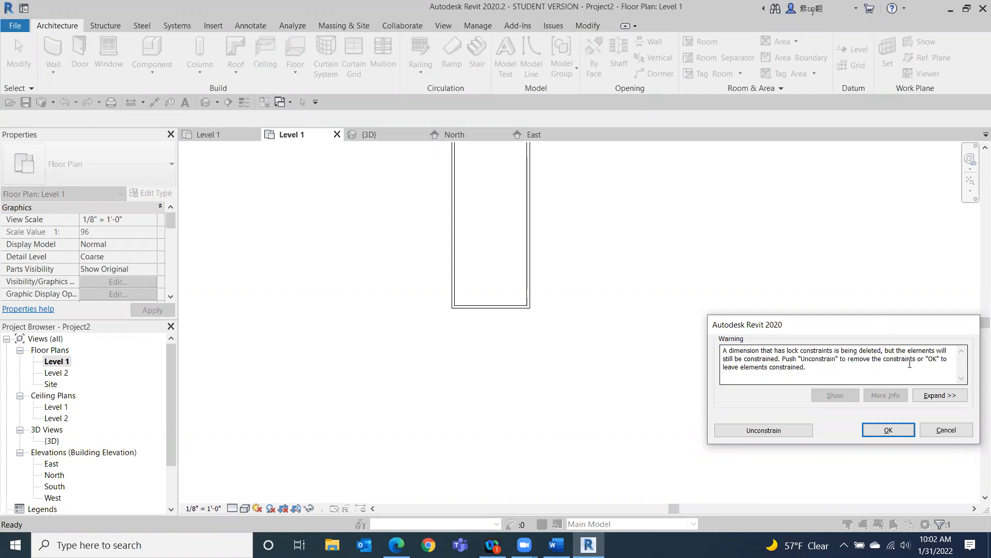
{"action": "left_click", "coordinate": [889, 430]}
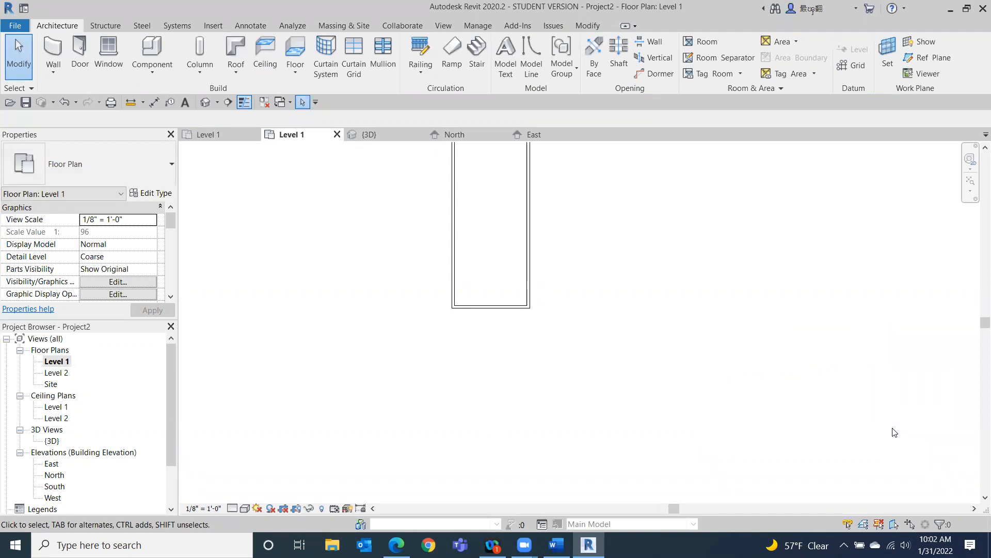
Zoom out to the whole rectangle and select its top short wall, then its bottom short wall.
{"action": "scroll", "coordinate": [792, 349], "scroll_direction": "down", "scroll_amount": 3}
{"action": "middle_click_drag", "start_coordinate": [792, 349], "coordinate": [646, 420]}
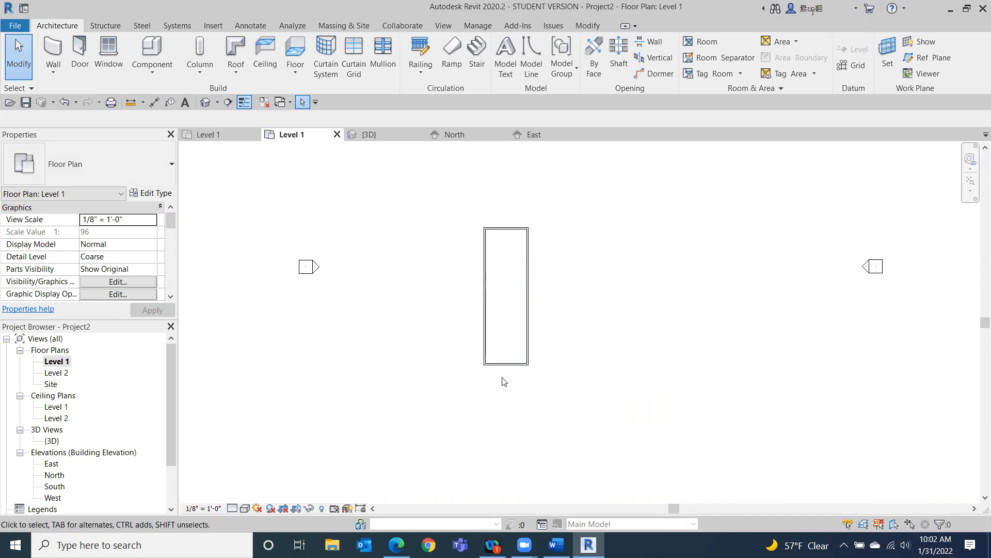
{"action": "left_click", "coordinate": [514, 229]}
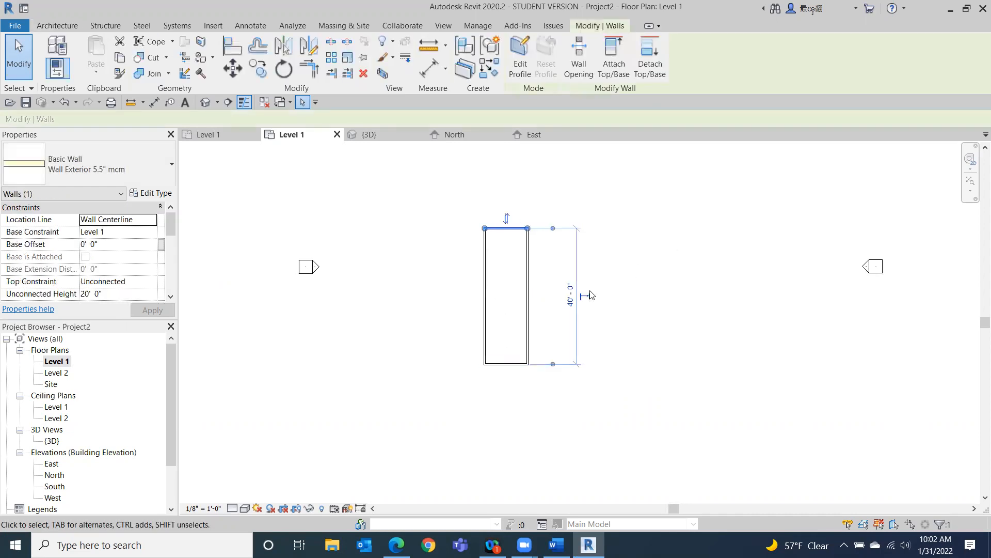
{"action": "left_click", "coordinate": [511, 364]}
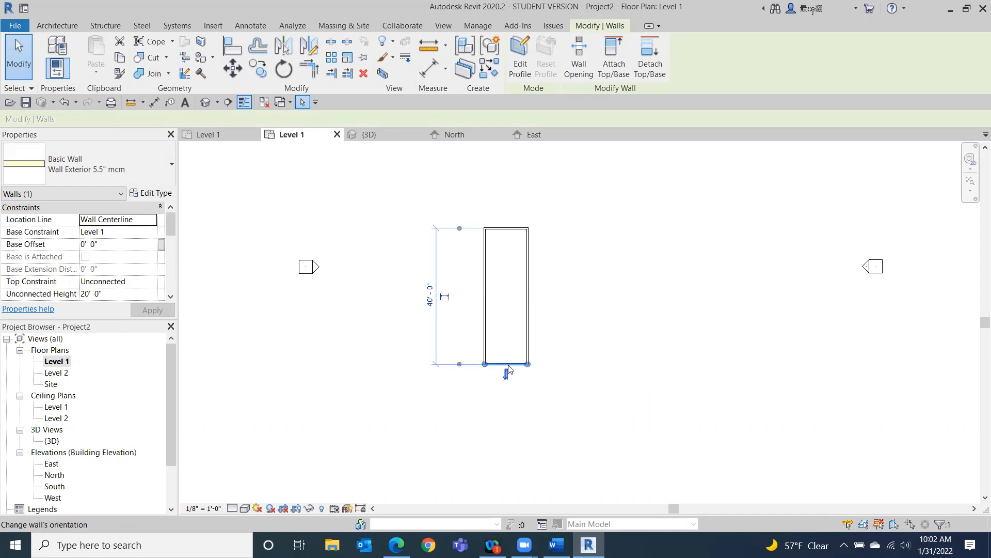
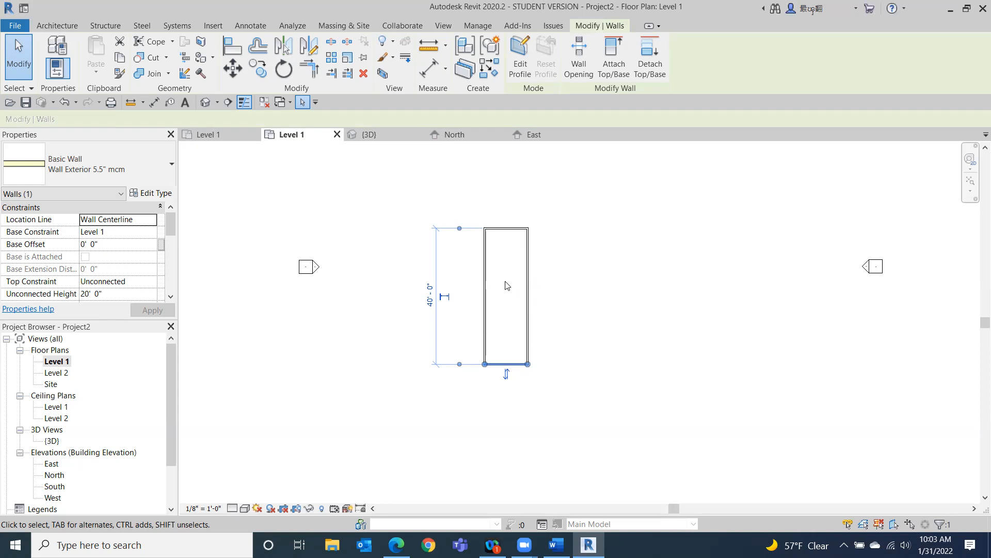
Set the rectangle's short side to 15'-7" by moving the bottom wall, then undo that change.
{"action": "left_click", "coordinate": [426, 304]}
{"action": "type", "text": "1"}
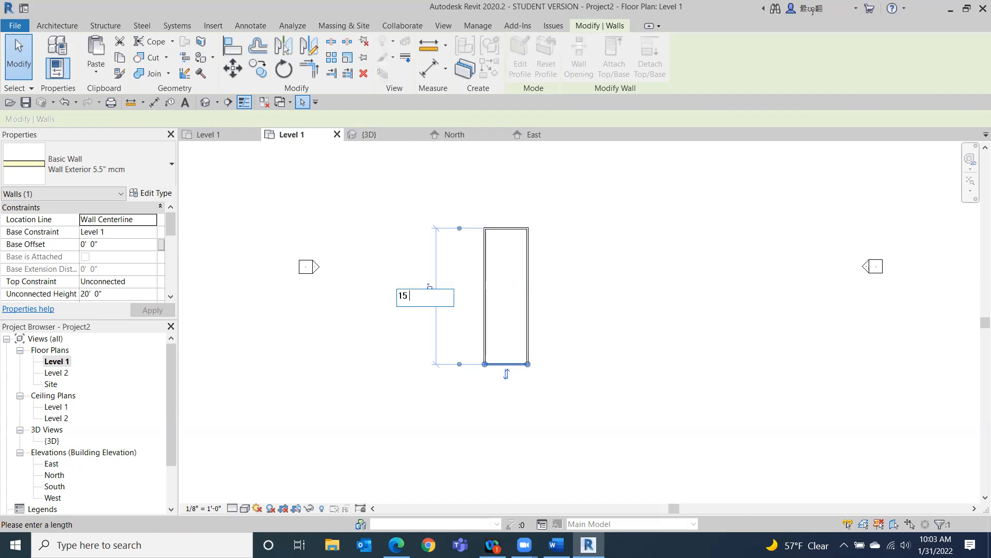
{"action": "type", "text": "5' - 7"}
{"action": "key", "text": "Return"}
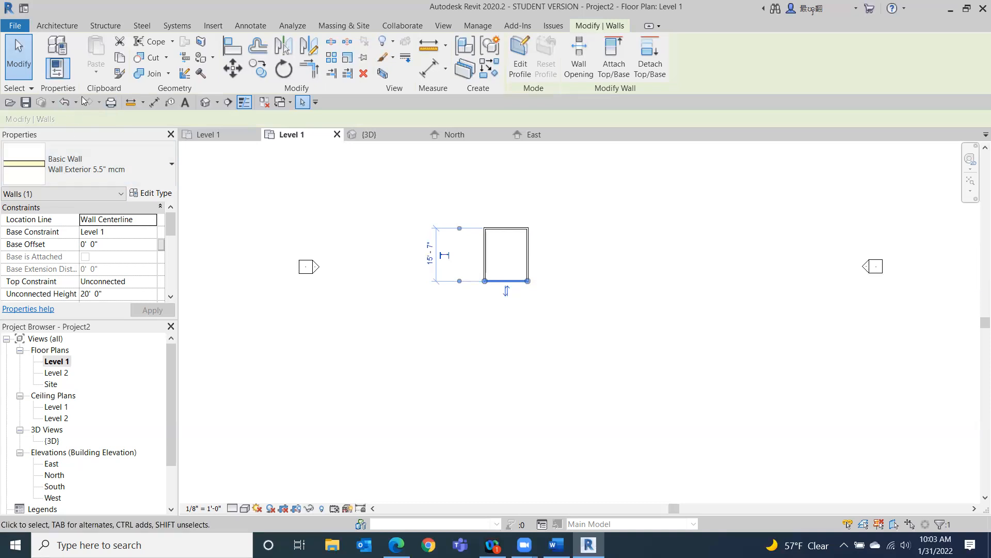
{"action": "left_click", "coordinate": [65, 105]}
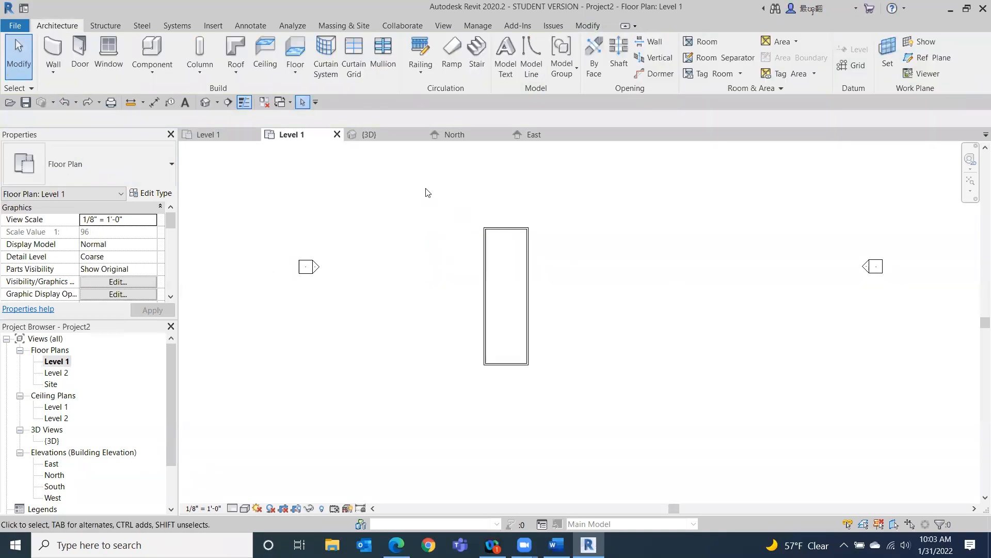
Select the top wall and set its distance from the bottom wall to 15'-7".
{"action": "left_click", "coordinate": [508, 235]}
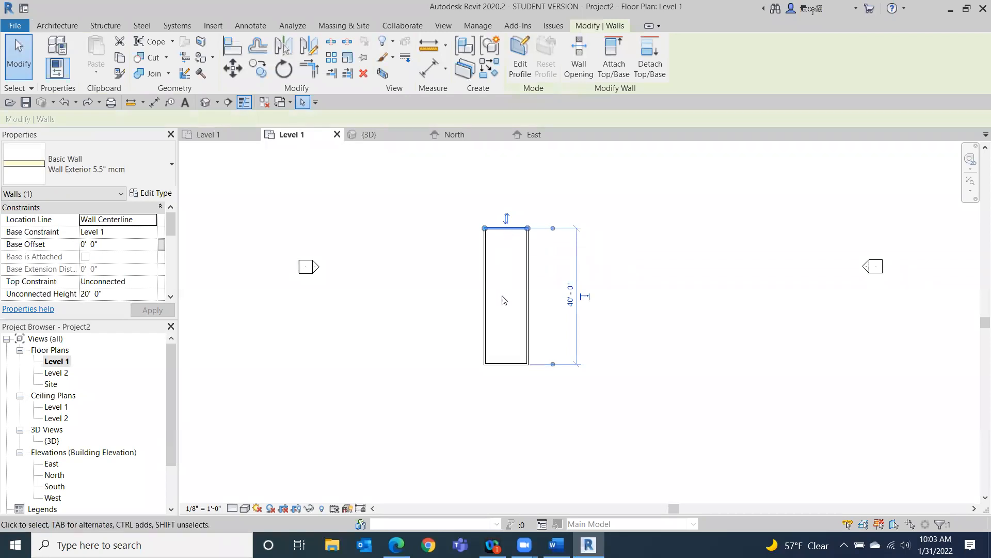
{"action": "left_click", "coordinate": [570, 299]}
{"action": "type", "text": "15 7"}
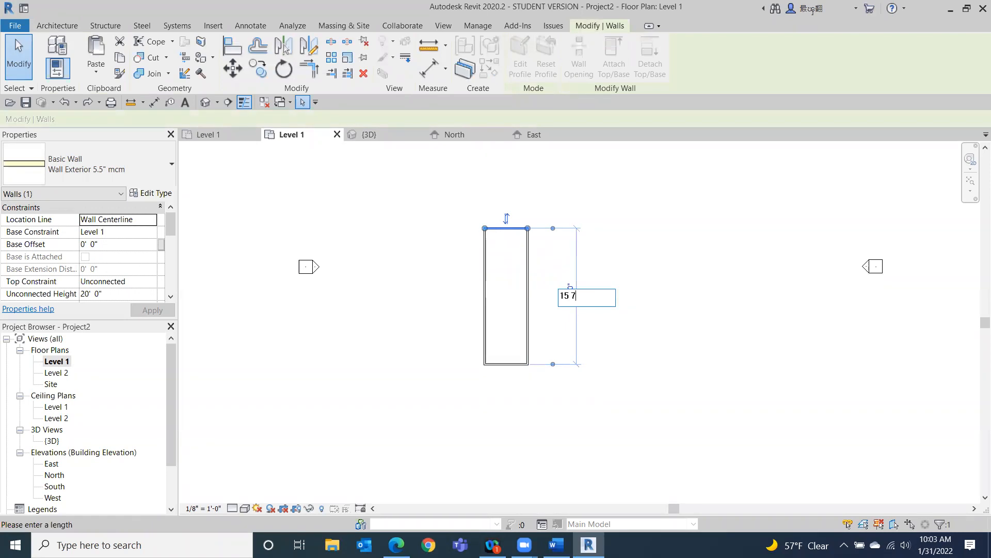
{"action": "key", "text": "Return"}
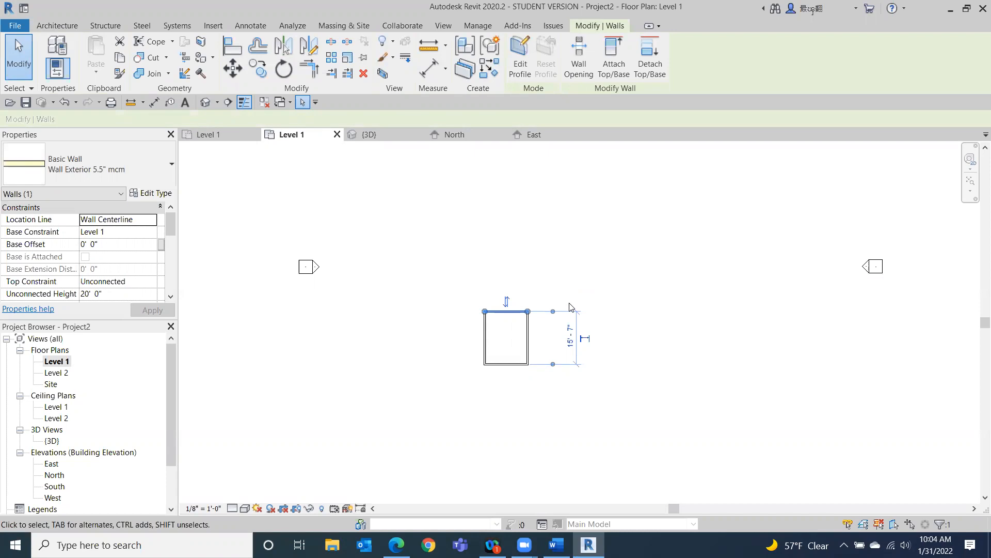
Move the temporary dimension's witness lines onto the walls' inner faces and set that distance to 15'-7".
{"action": "scroll", "coordinate": [501, 312], "scroll_direction": "up", "scroll_amount": 5}
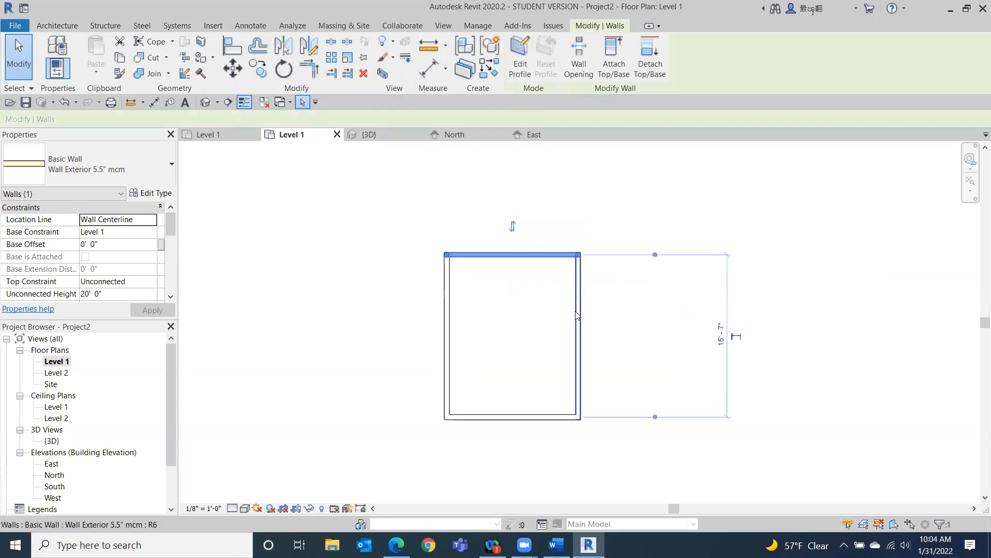
{"action": "middle_click_drag", "start_coordinate": [620, 336], "coordinate": [518, 261]}
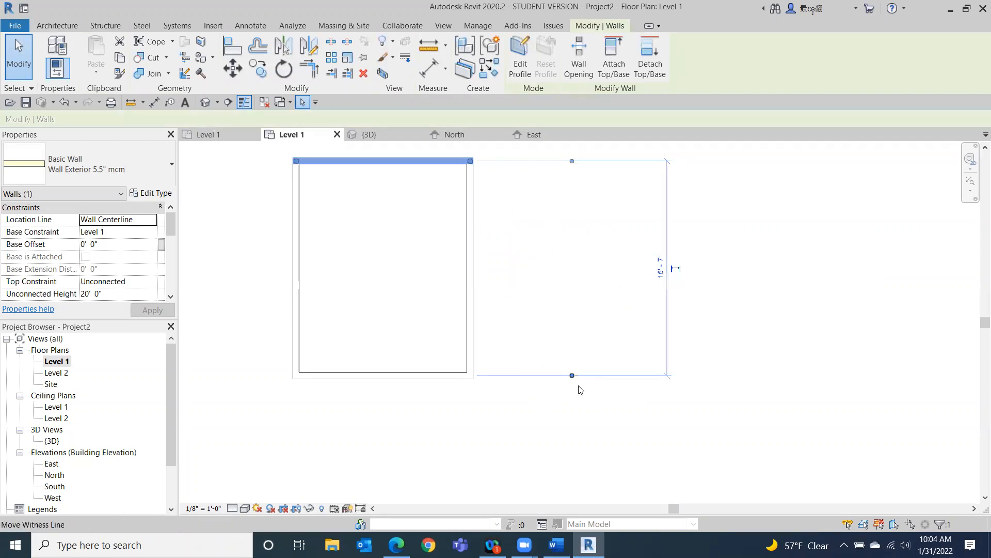
{"action": "left_click_drag", "start_coordinate": [574, 380], "coordinate": [572, 373]}
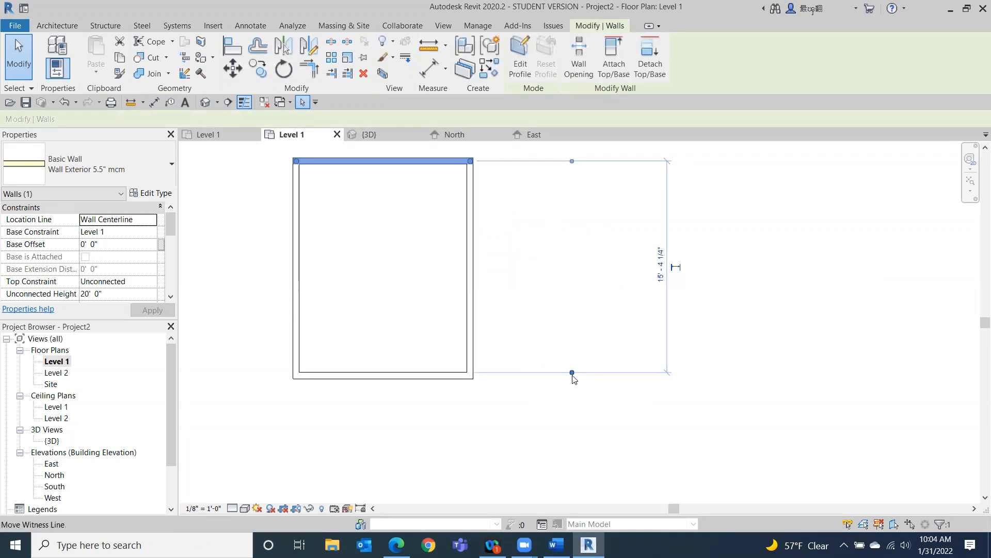
{"action": "left_click_drag", "start_coordinate": [572, 161], "coordinate": [571, 165]}
{"action": "left_click", "coordinate": [660, 281]}
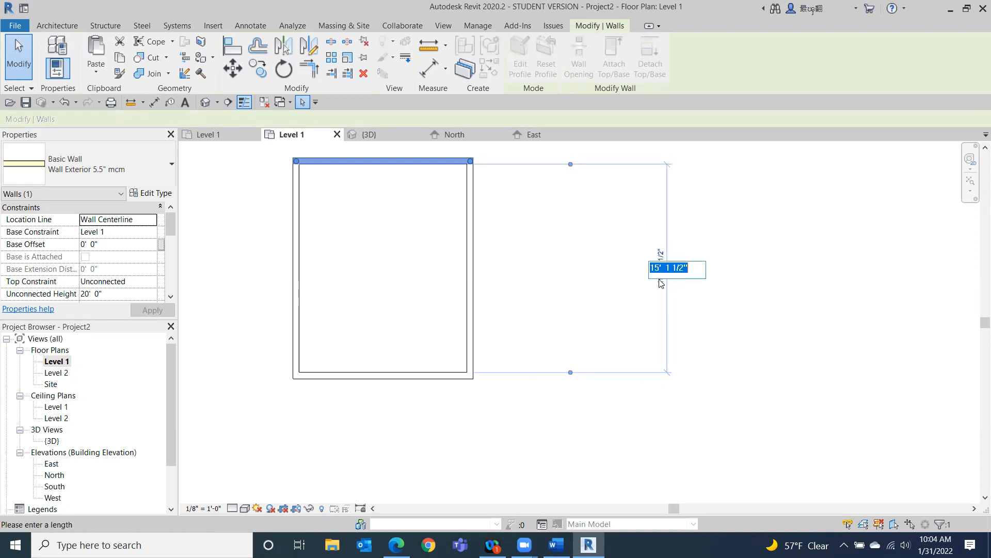
{"action": "type", "text": "1"}
{"action": "type", "text": "5' - 7"}
{"action": "key", "text": "Return"}
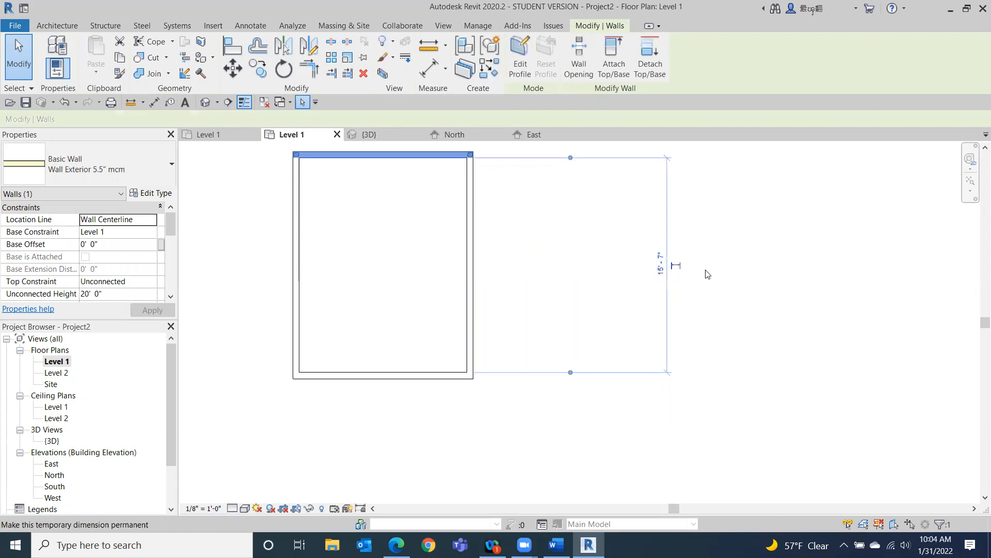
Make the 15'-7" temporary dimension permanent.
{"action": "left_click", "coordinate": [679, 266]}
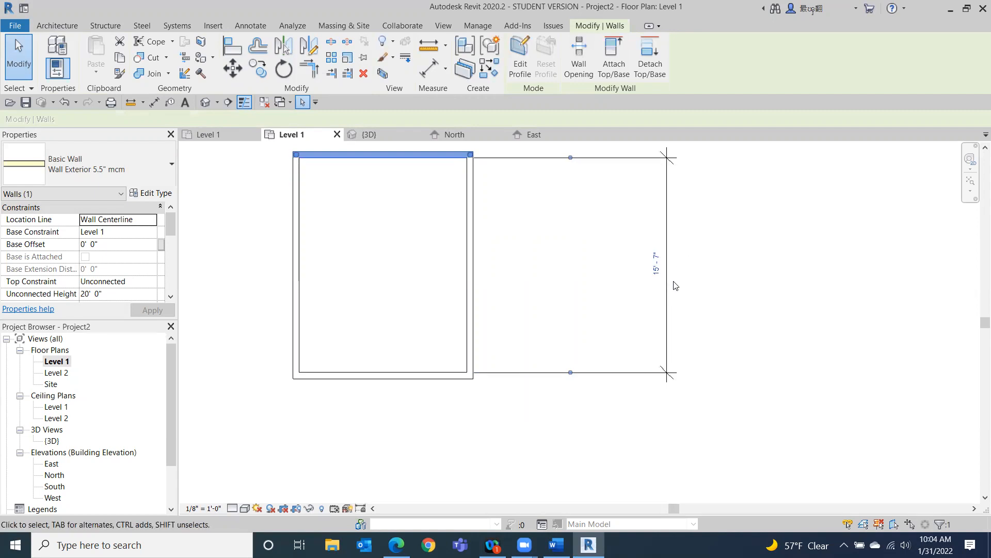
{"action": "left_click", "coordinate": [669, 317]}
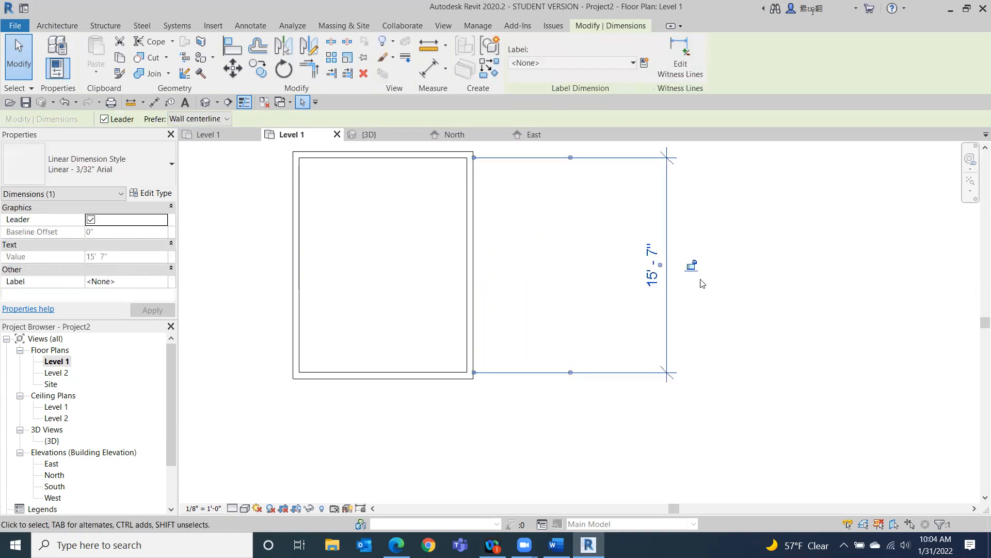
{"action": "left_click", "coordinate": [729, 320]}
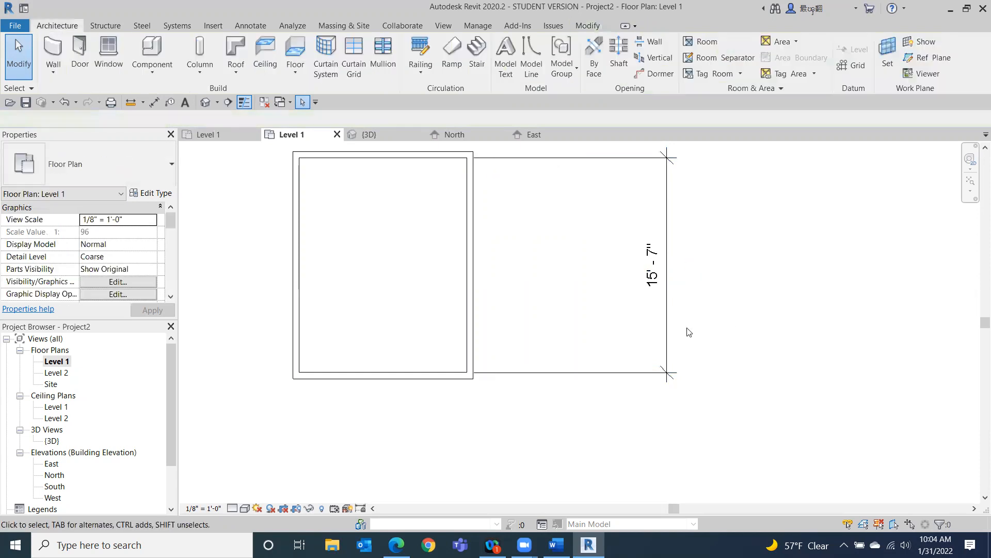
Delete the permanent 15'-7" dimension, choosing to leave the walls constrained.
{"action": "left_click", "coordinate": [670, 336]}
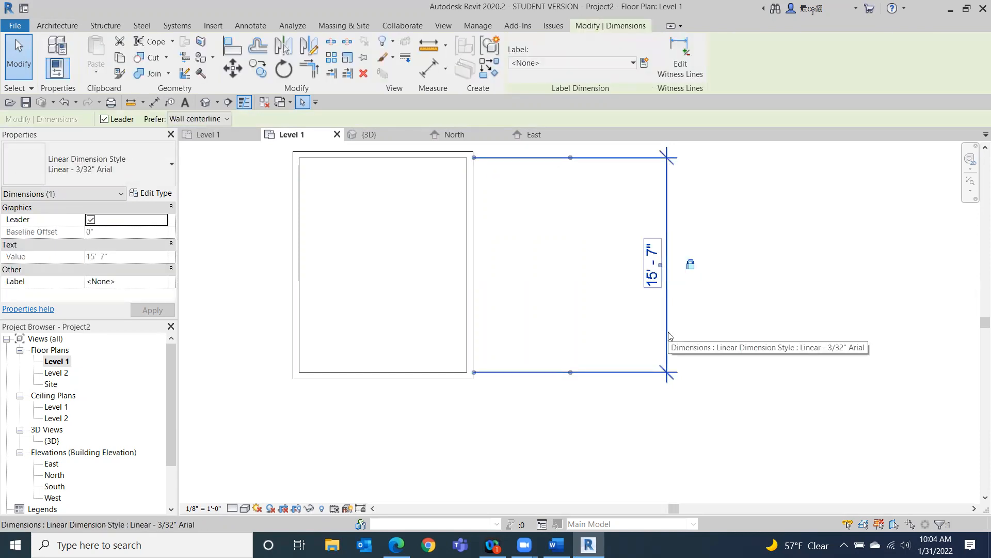
{"action": "key", "text": "Delete"}
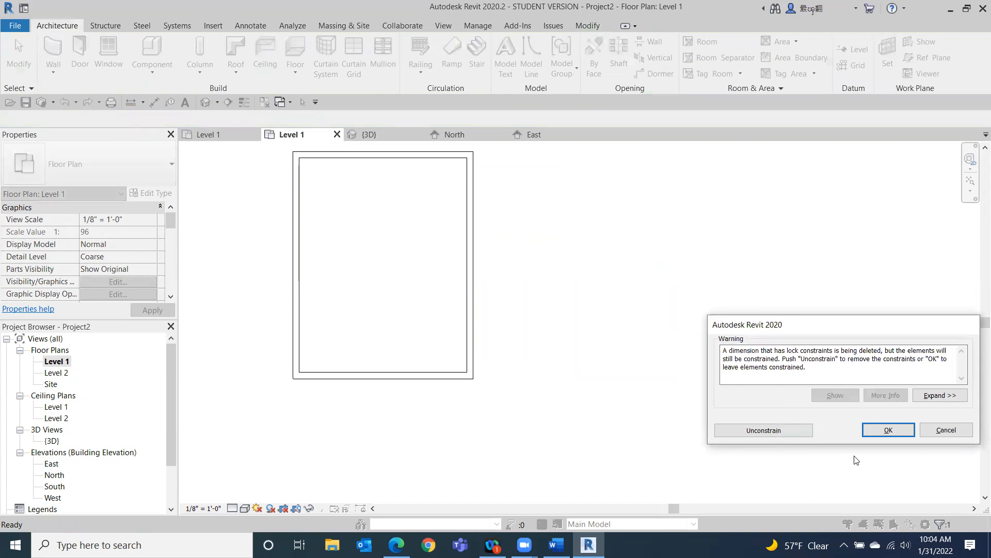
{"action": "left_click", "coordinate": [888, 429]}
Open the 3D view and orbit and zoom to inspect the walls.
{"action": "scroll", "coordinate": [732, 389], "scroll_direction": "down", "scroll_amount": 3}
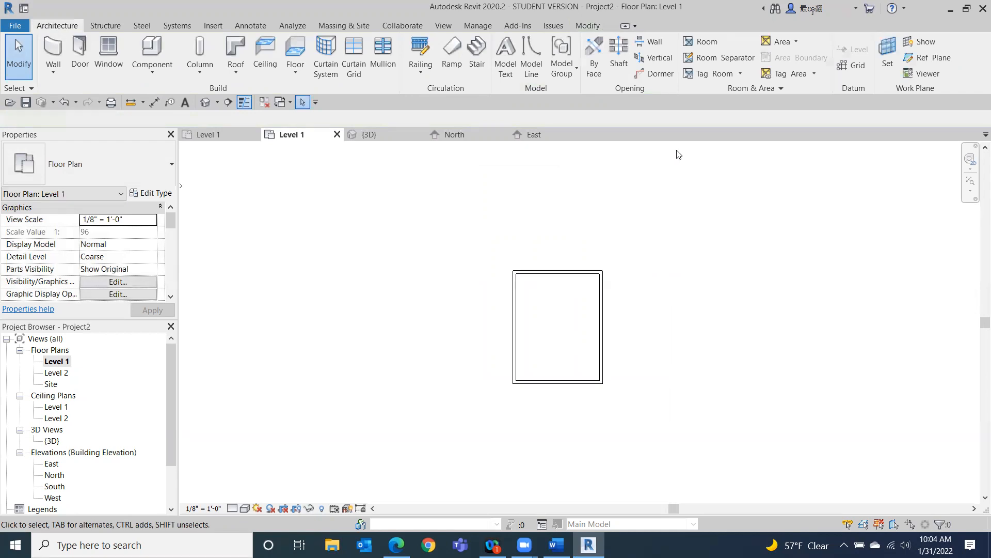
{"action": "left_click", "coordinate": [203, 103]}
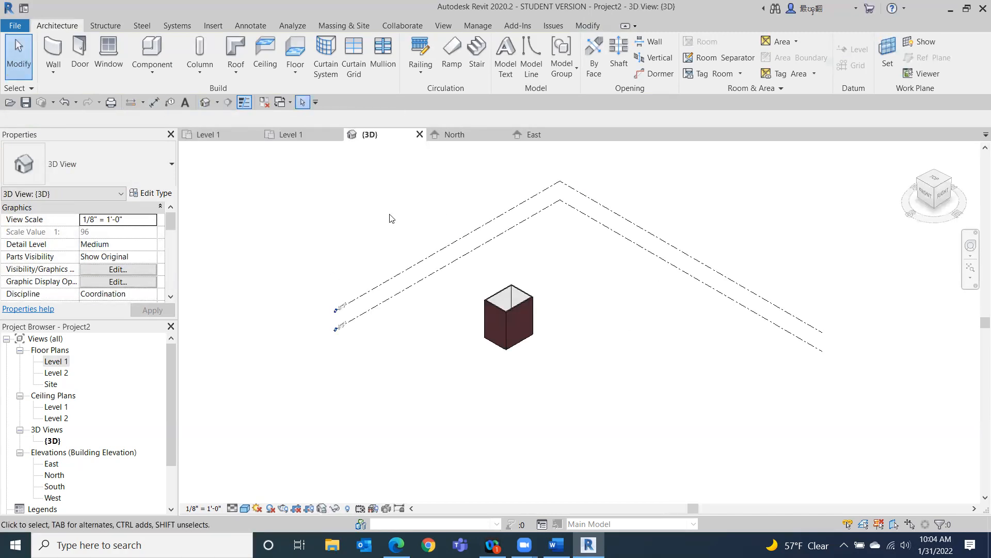
{"action": "mouse_move", "coordinate": [926, 204]}
{"action": "left_mouse_down"}
{"action": "mouse_move", "coordinate": [916, 223]}
{"action": "mouse_move", "coordinate": [708, 206]}
{"action": "mouse_move", "coordinate": [642, 159]}
{"action": "mouse_move", "coordinate": [496, 170]}
{"action": "mouse_move", "coordinate": [394, 226]}
{"action": "mouse_move", "coordinate": [482, 249]}
{"action": "mouse_move", "coordinate": [810, 255]}
{"action": "mouse_move", "coordinate": [829, 265]}
{"action": "mouse_move", "coordinate": [831, 324]}
{"action": "mouse_move", "coordinate": [832, 196]}
{"action": "mouse_move", "coordinate": [640, 226]}
{"action": "mouse_move", "coordinate": [757, 219]}
{"action": "mouse_move", "coordinate": [697, 274]}
{"action": "mouse_move", "coordinate": [811, 237]}
{"action": "left_mouse_up"}
{"action": "scroll", "coordinate": [587, 339], "scroll_direction": "up", "scroll_amount": 2}
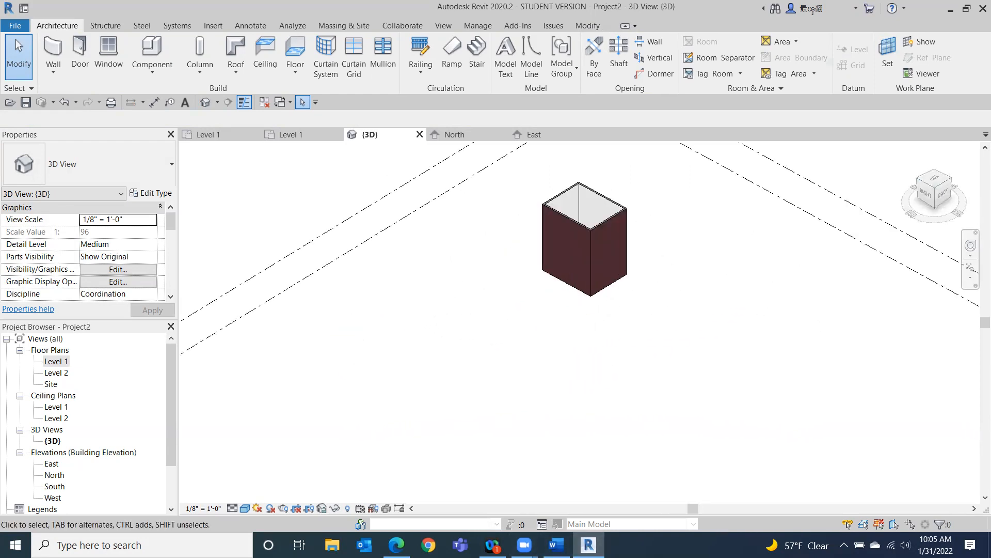
Switch to Word to check the class outline, then return to Revit.
{"action": "left_click", "coordinate": [556, 544]}
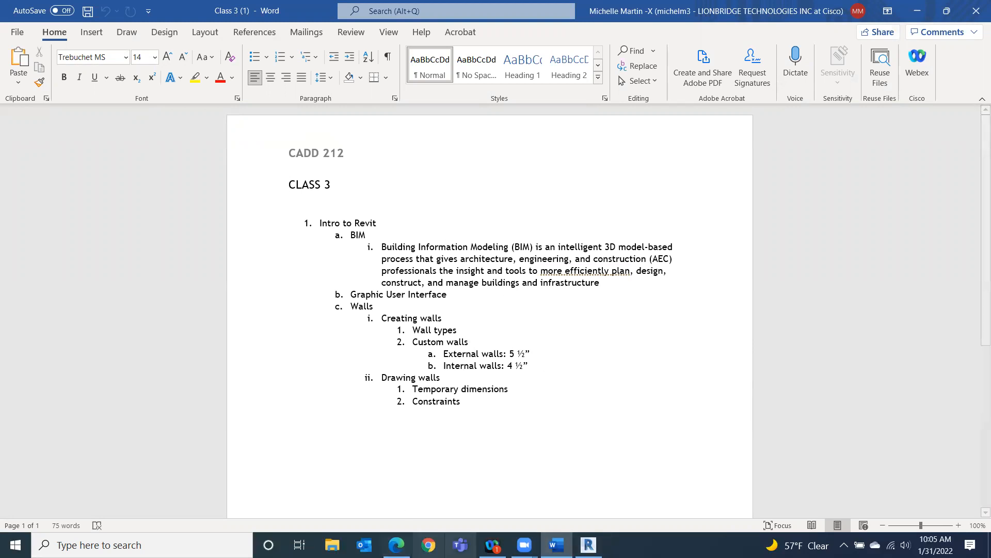
{"action": "left_click", "coordinate": [589, 545]}
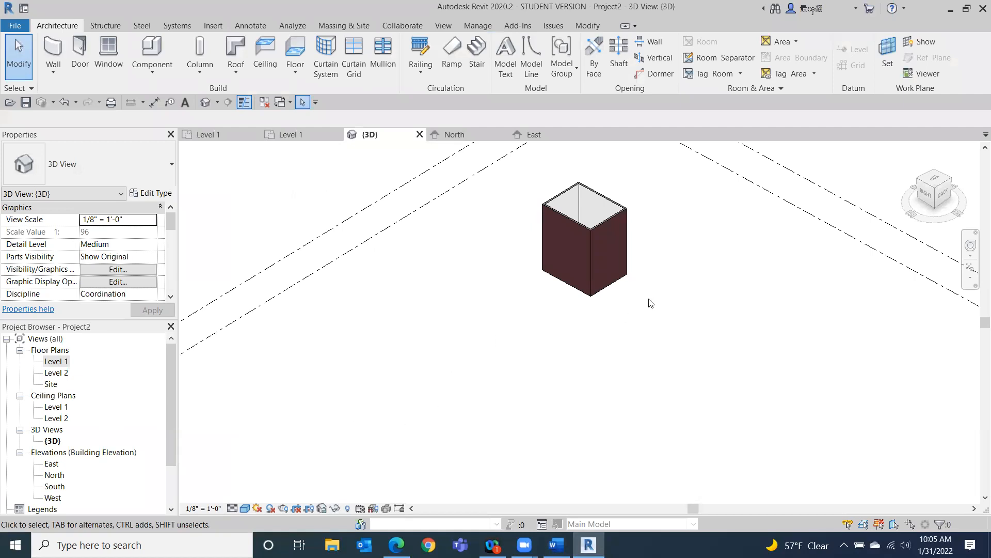
Open the Level 1 floor plan and the Level 1 and Level 2 ceiling plans.
{"action": "double_click", "coordinate": [58, 362]}
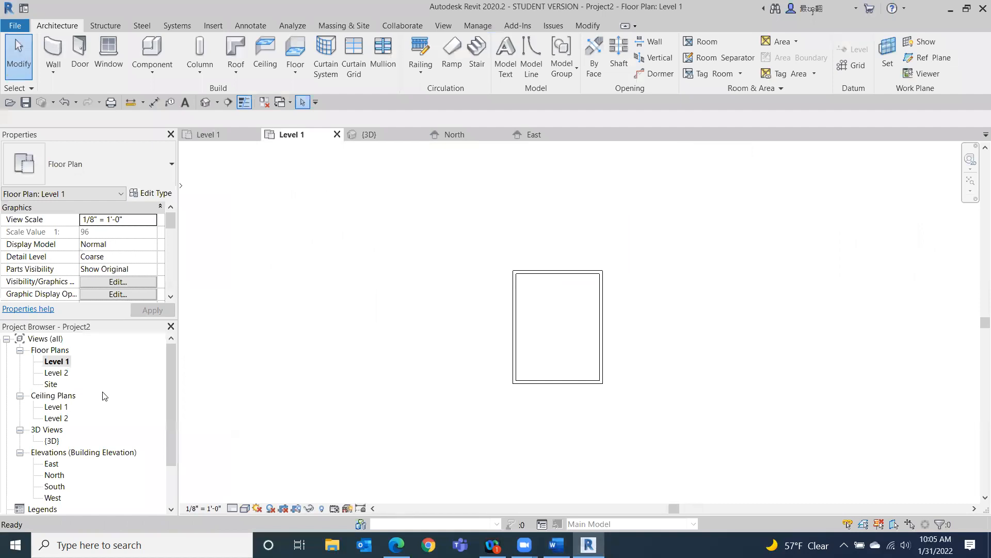
{"action": "double_click", "coordinate": [55, 407]}
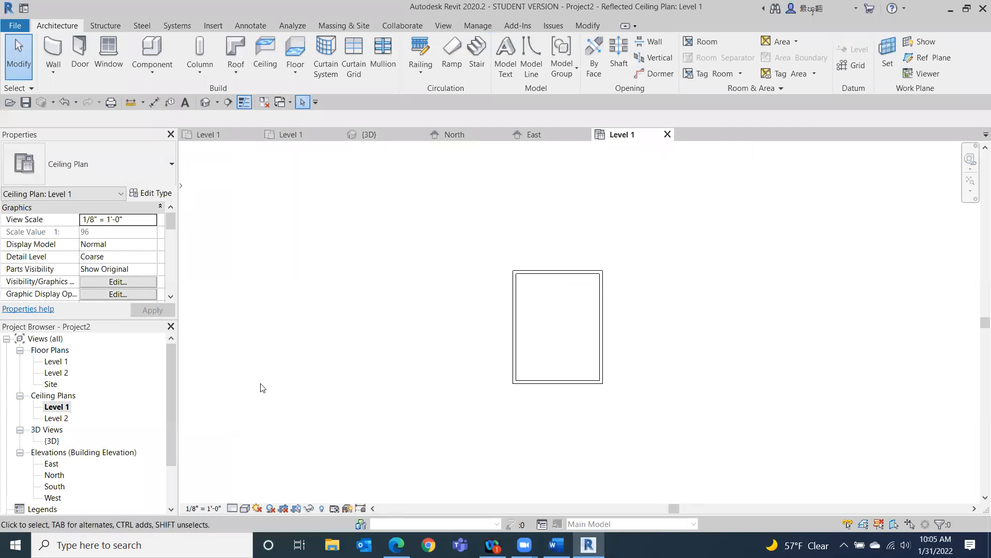
{"action": "double_click", "coordinate": [54, 419]}
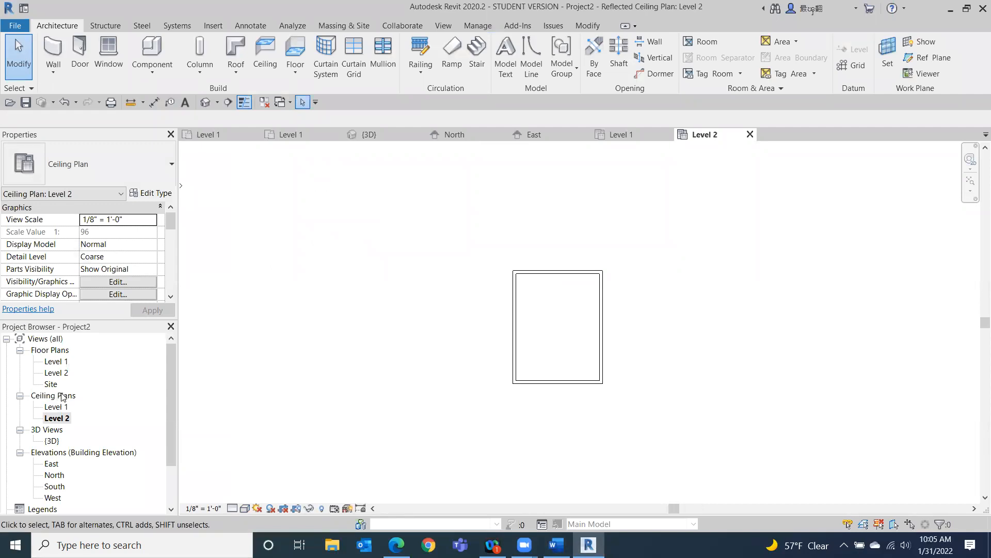
{"action": "double_click", "coordinate": [55, 406]}
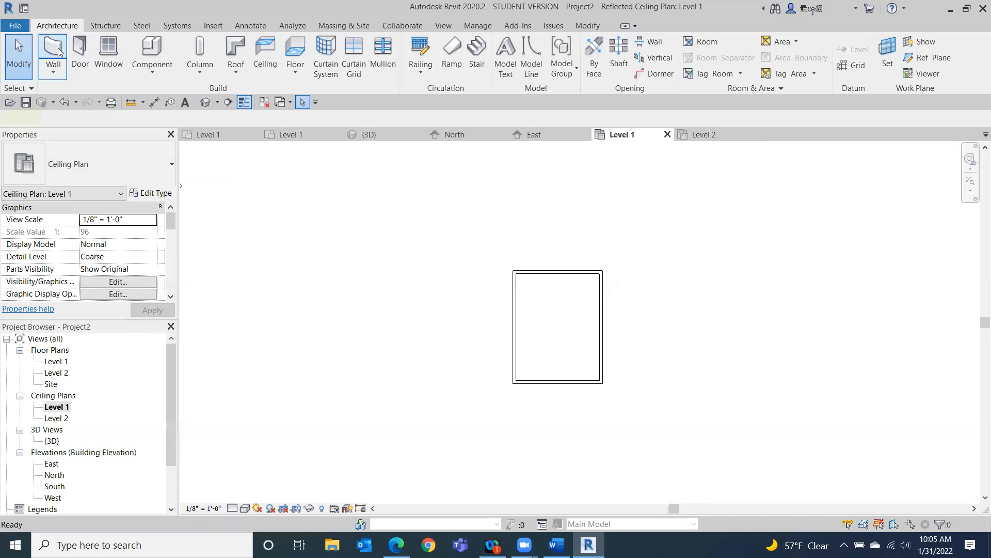
Draw a vertical wall across the middle of the rectangle in the Level 1 ceiling plan.
{"action": "left_click", "coordinate": [54, 61]}
{"action": "left_click", "coordinate": [557, 271]}
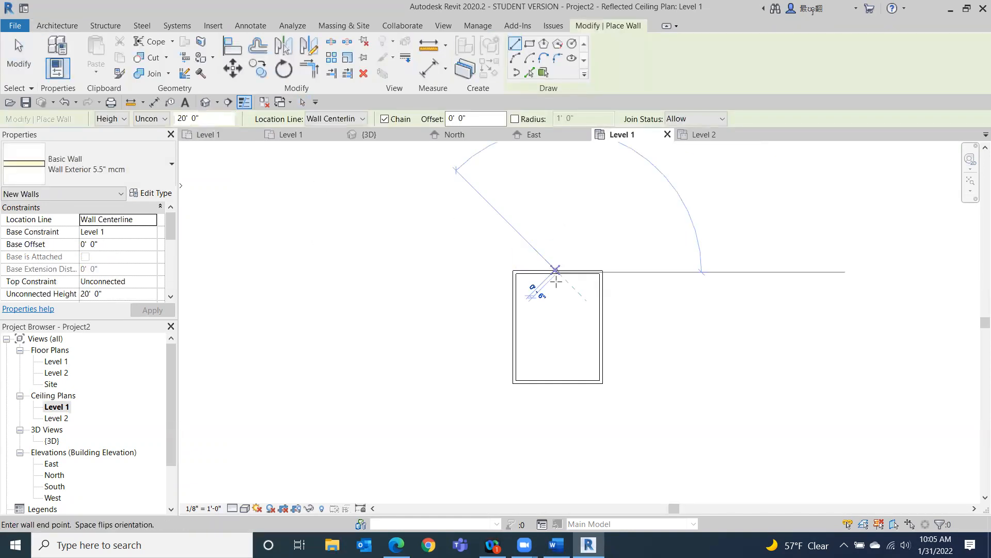
{"action": "left_click", "coordinate": [558, 382]}
{"action": "key", "text": "Escape"}
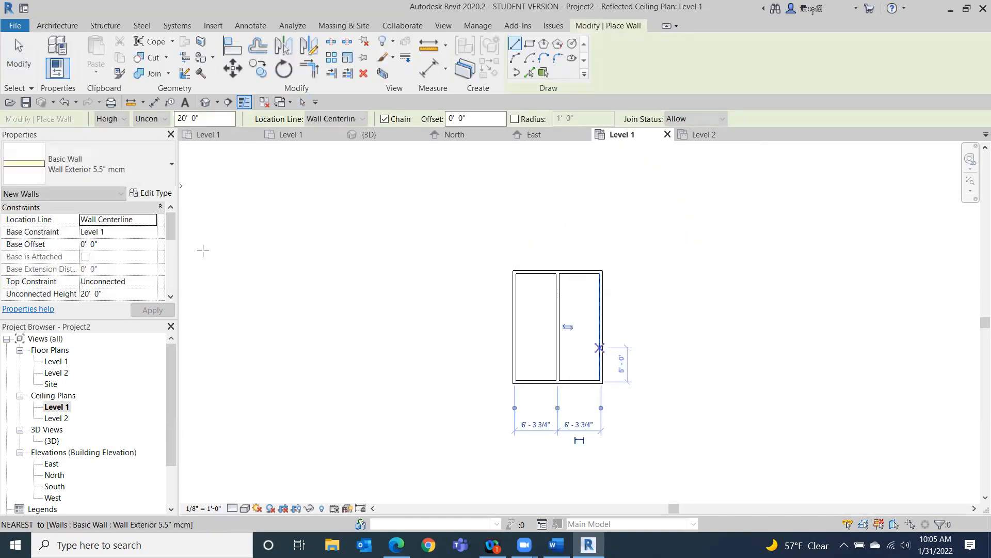
{"action": "left_click", "coordinate": [19, 68]}
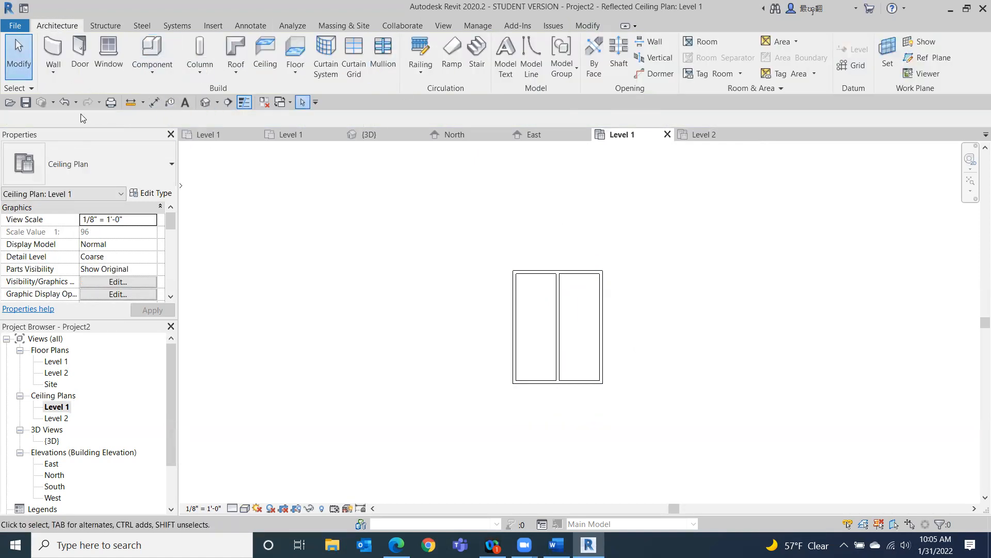
View the divided rectangle in 3D, then delete the middle wall in the Level 1 floor plan.
{"action": "left_click", "coordinate": [210, 102]}
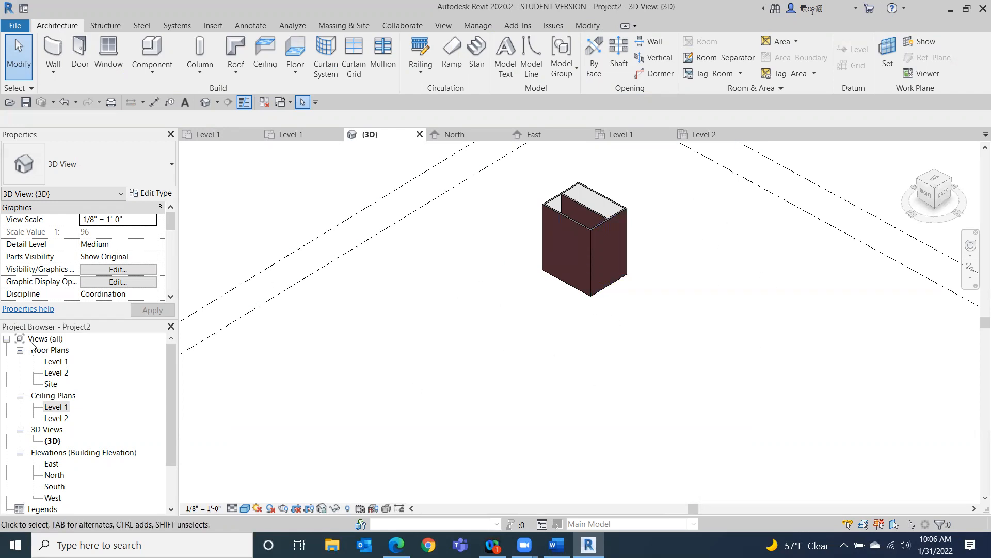
{"action": "left_click", "coordinate": [19, 395]}
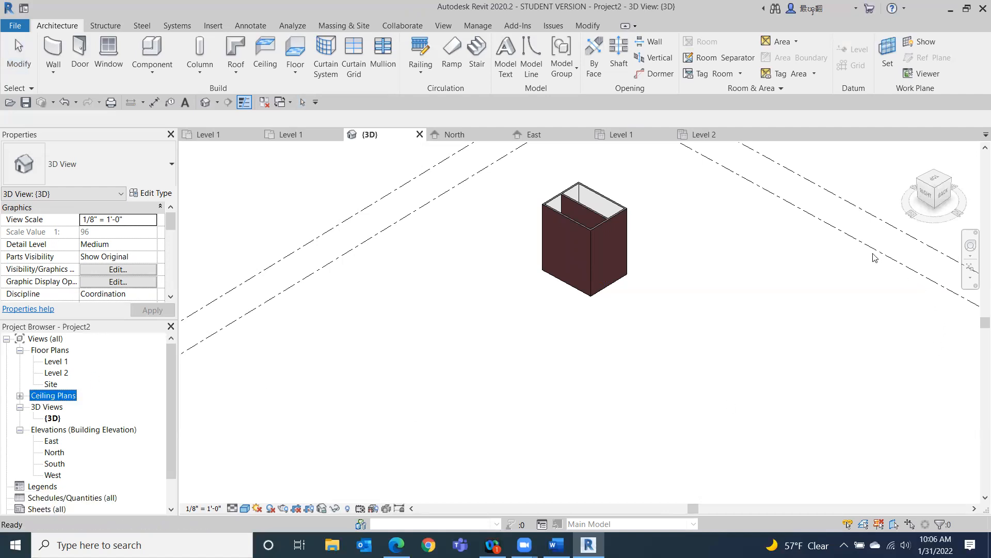
{"action": "double_click", "coordinate": [52, 362]}
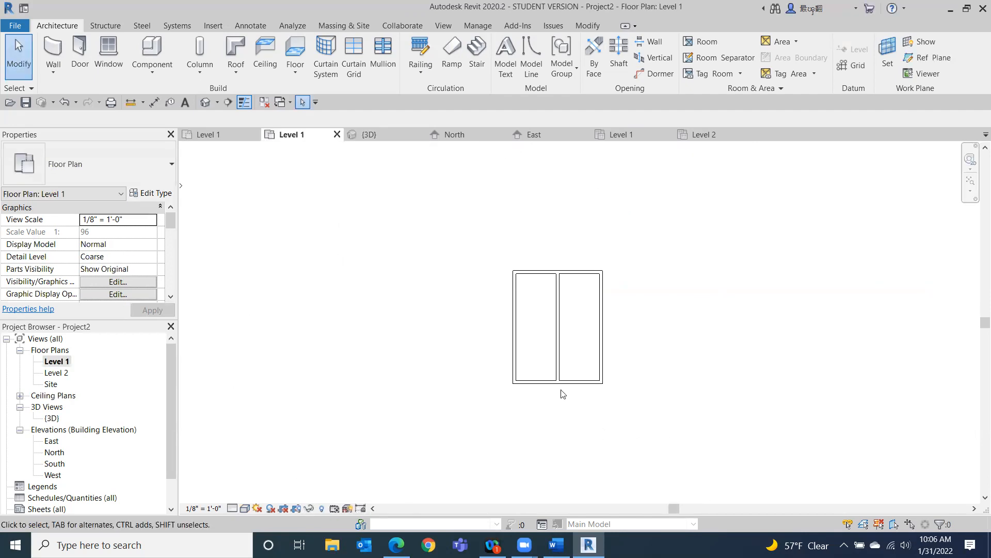
{"action": "left_click", "coordinate": [564, 360]}
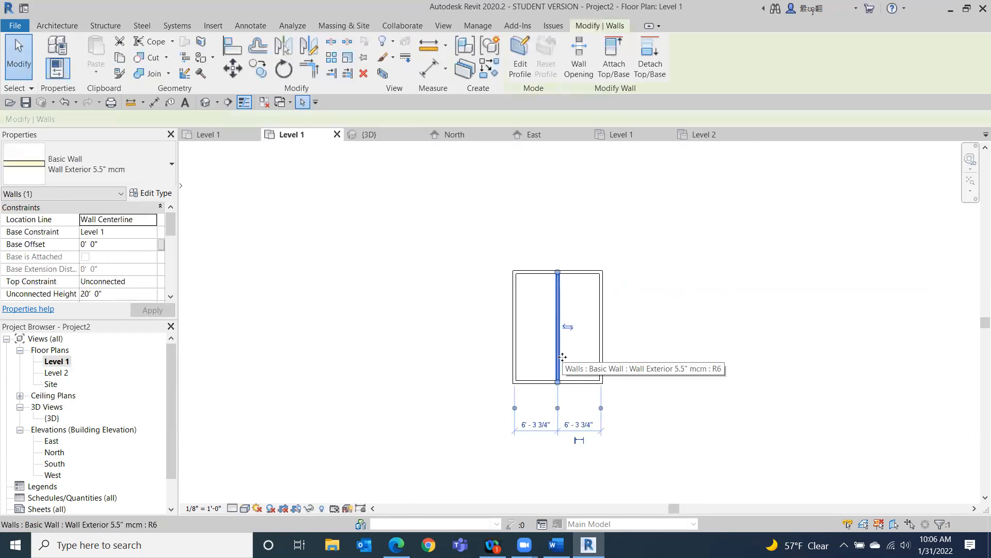
{"action": "key", "text": "Delete"}
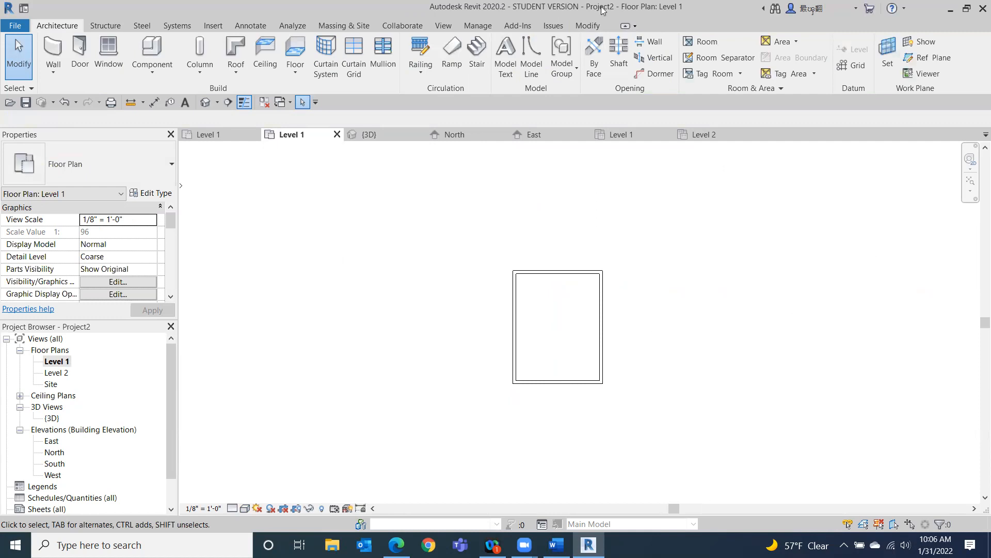
Start the Wall tool and choose the Generic - 8" wall type.
{"action": "left_click", "coordinate": [45, 48]}
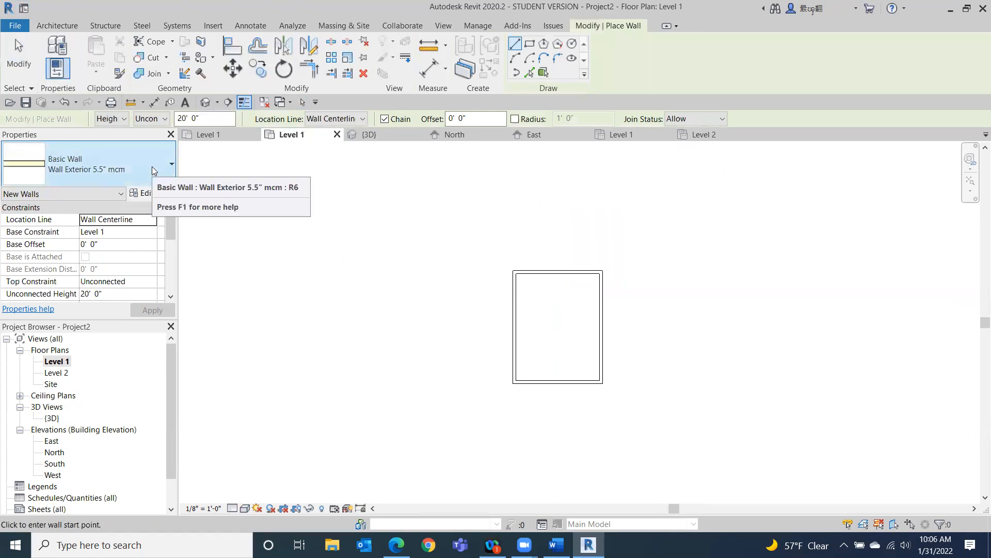
{"action": "left_click", "coordinate": [153, 169]}
{"action": "left_click_drag", "start_coordinate": [166, 435], "coordinate": [161, 356]}
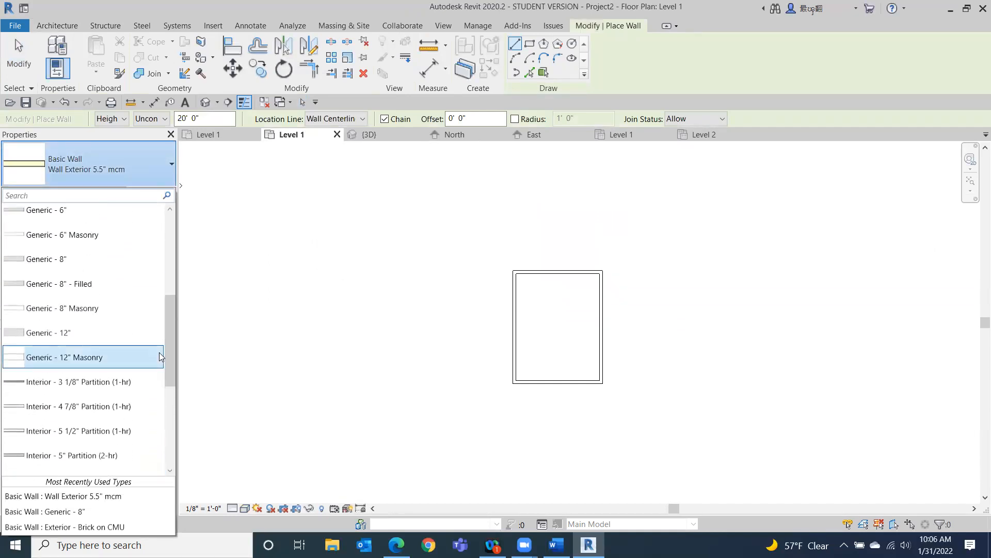
{"action": "left_click", "coordinate": [41, 259]}
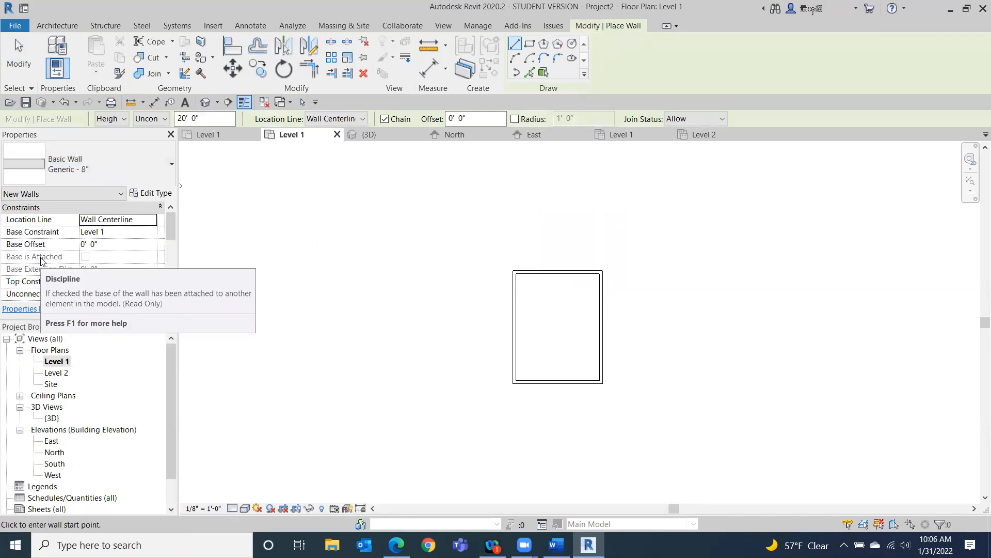
Duplicate the Generic - 8" type as a new wall type named Wall Interior 4.5" mcm.
{"action": "left_click", "coordinate": [156, 194]}
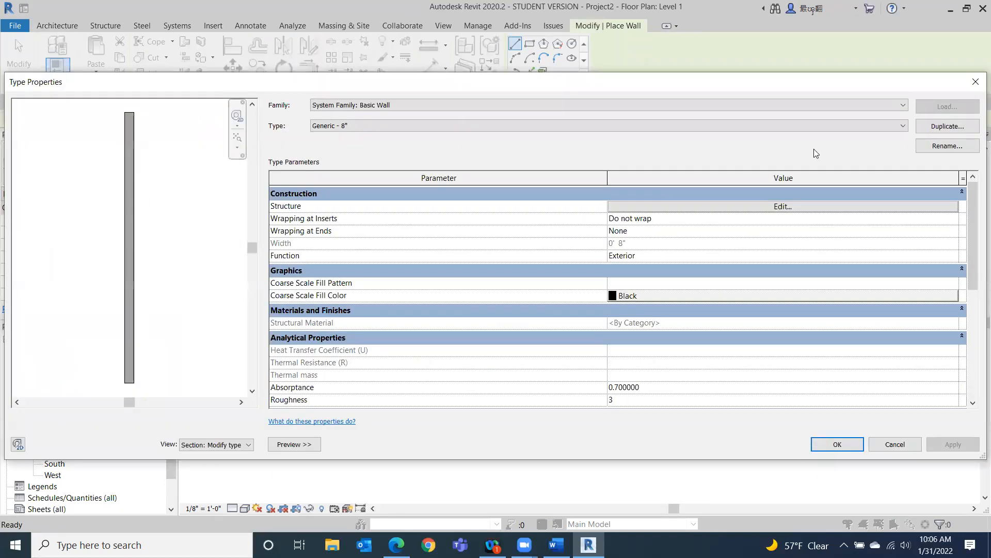
{"action": "left_click", "coordinate": [949, 127]}
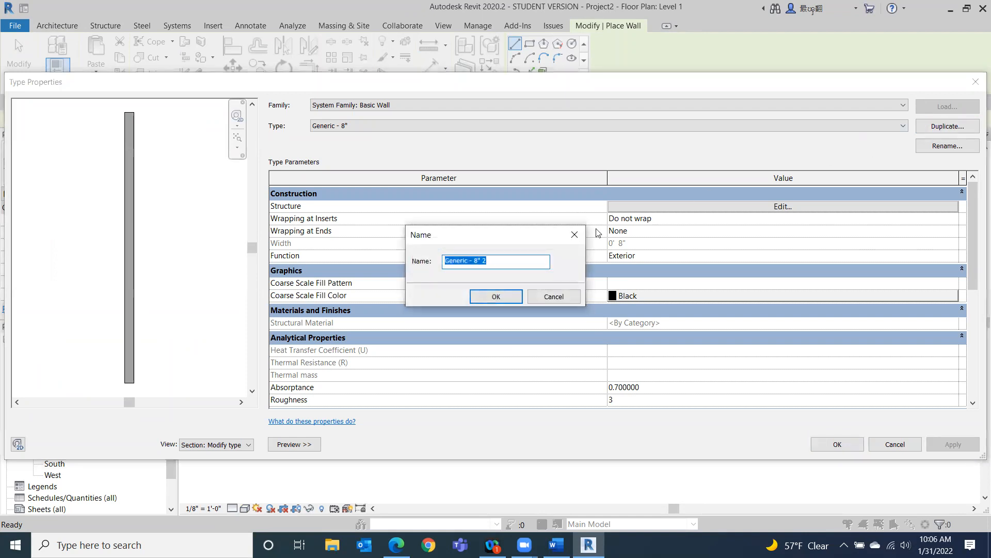
{"action": "type", "text": "Wall Inte"}
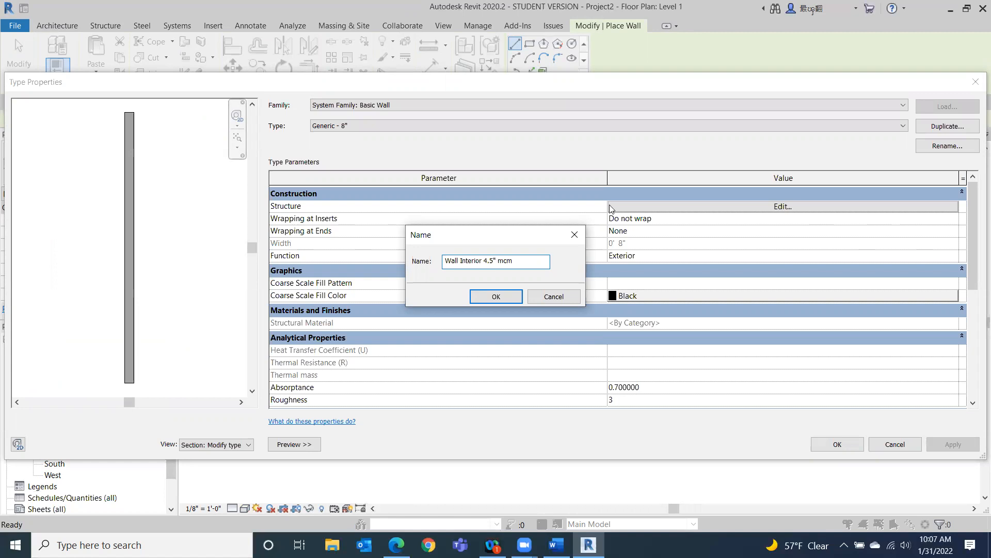
{"action": "left_click", "coordinate": [496, 297]}
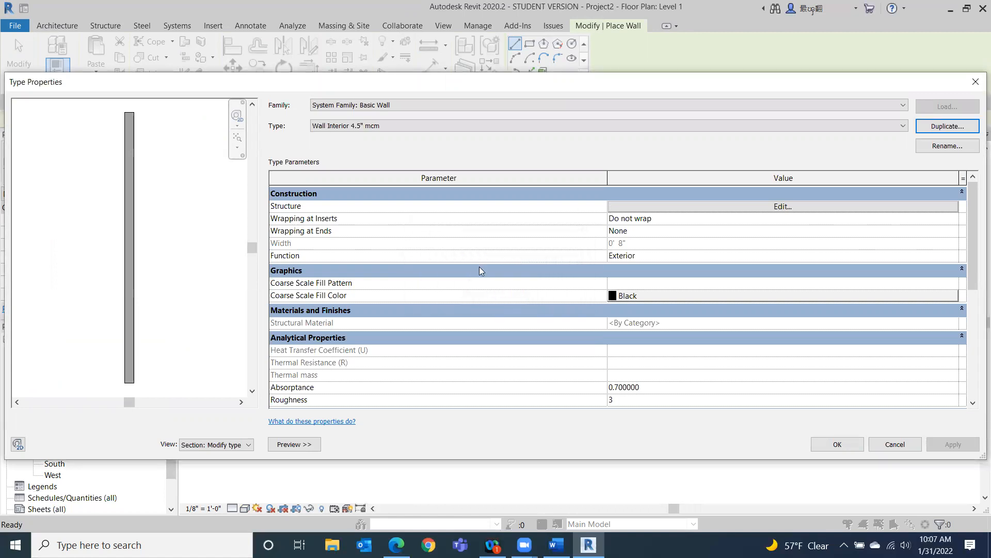
Open the wall type's structure, insert two layers, and move one layer to each side of the core boundaries.
{"action": "left_click", "coordinate": [770, 207]}
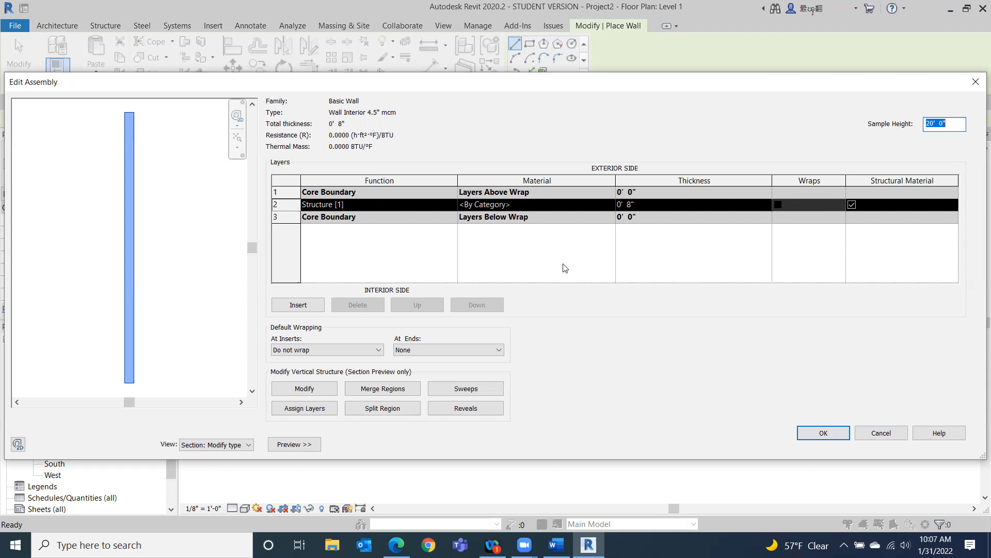
{"action": "left_click", "coordinate": [291, 309]}
{"action": "left_click", "coordinate": [290, 309]}
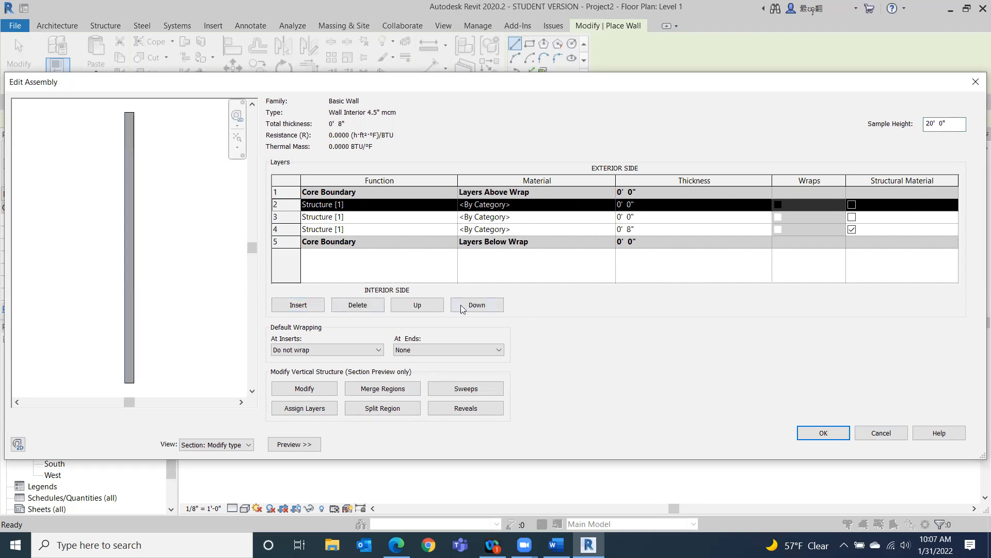
{"action": "left_click", "coordinate": [419, 305]}
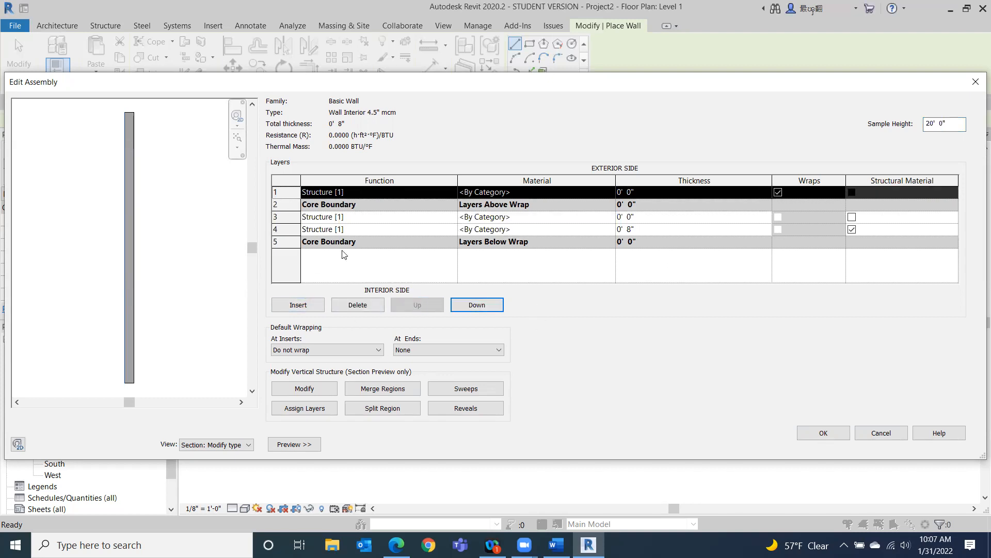
{"action": "left_click", "coordinate": [333, 229]}
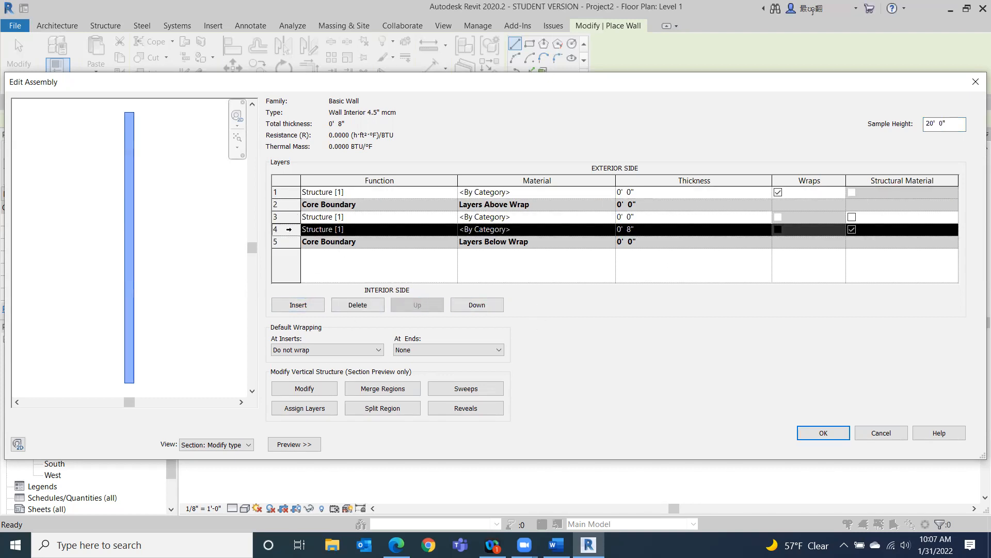
{"action": "left_click", "coordinate": [469, 306]}
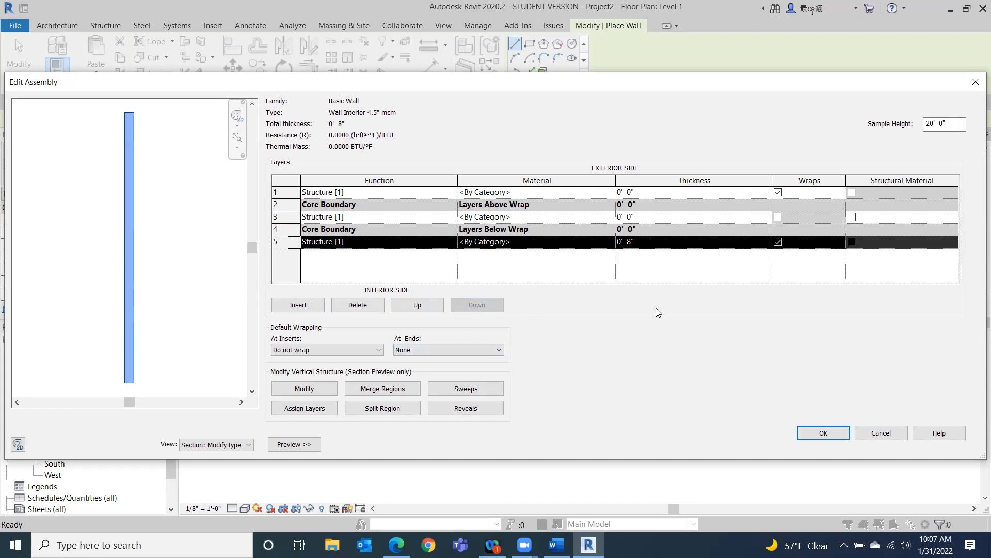
Set the core structure layer's thickness to 3 1/2".
{"action": "left_click", "coordinate": [643, 215]}
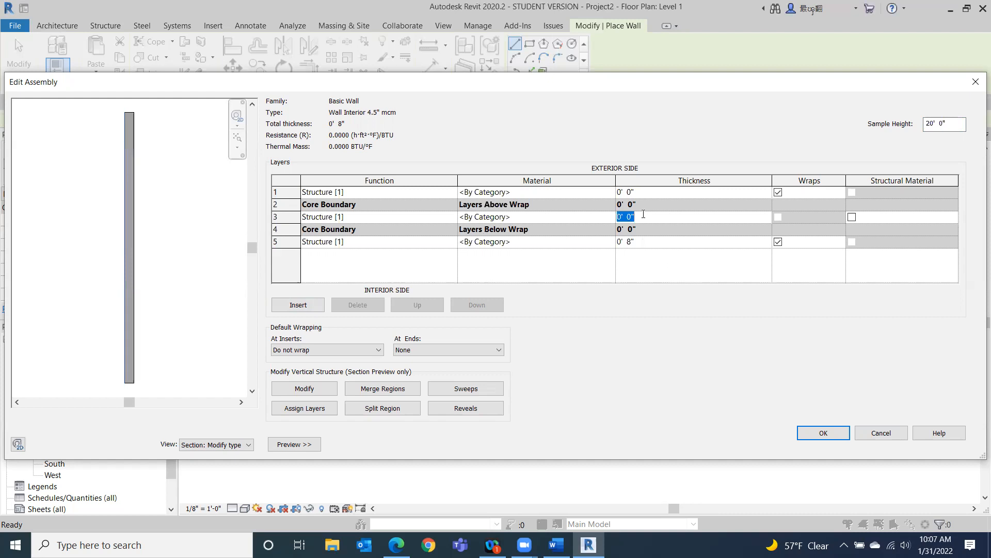
{"action": "type", "text": "3.5\""}
{"action": "key", "text": "Tab"}
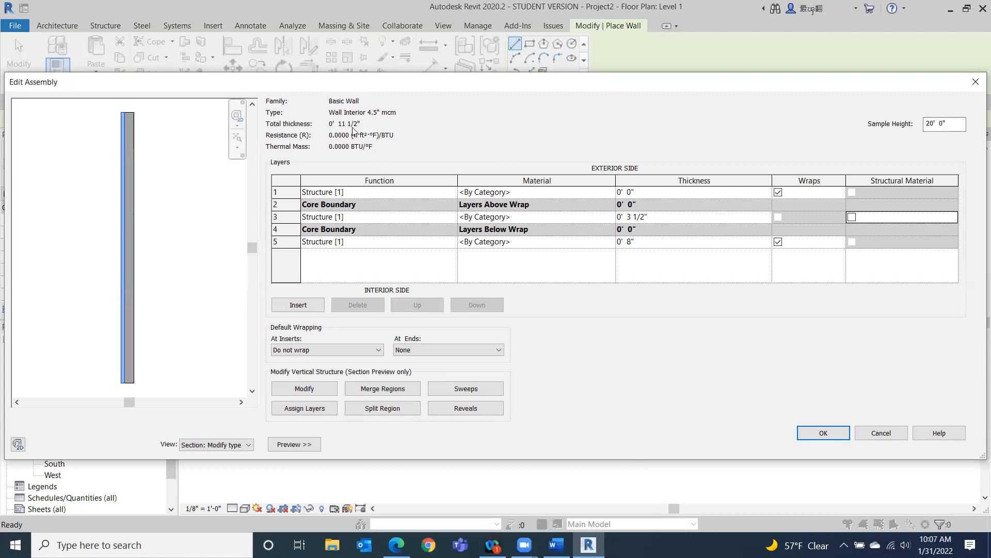
Set both outer layers' thicknesses to 1/2".
{"action": "left_click", "coordinate": [644, 197]}
{"action": "key", "text": "BackSpace"}
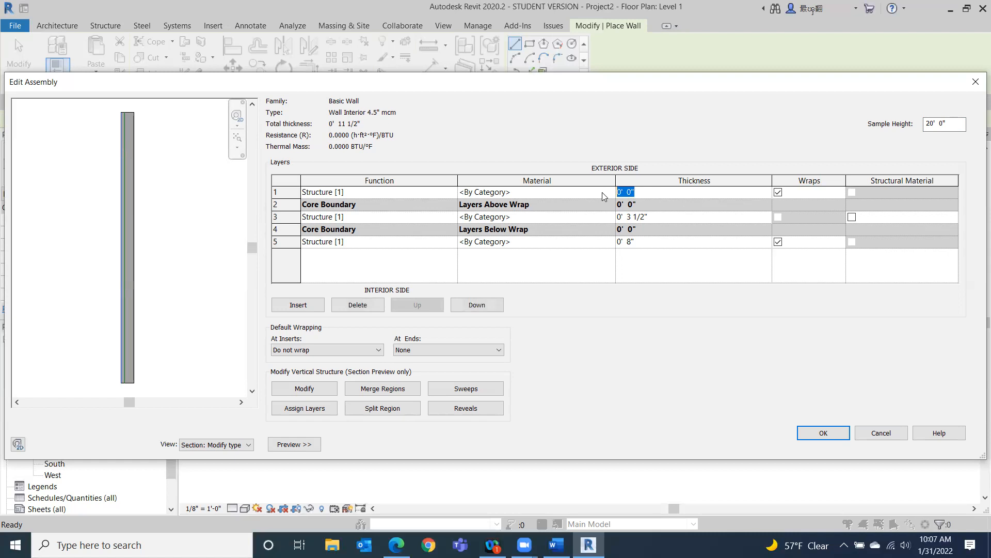
{"action": "type", "text": ".5"}
{"action": "key", "text": "Tab"}
{"action": "left_click", "coordinate": [644, 243]}
{"action": "left_click_drag", "start_coordinate": [642, 244], "coordinate": [608, 245]}
{"action": "type", "text": "'"}
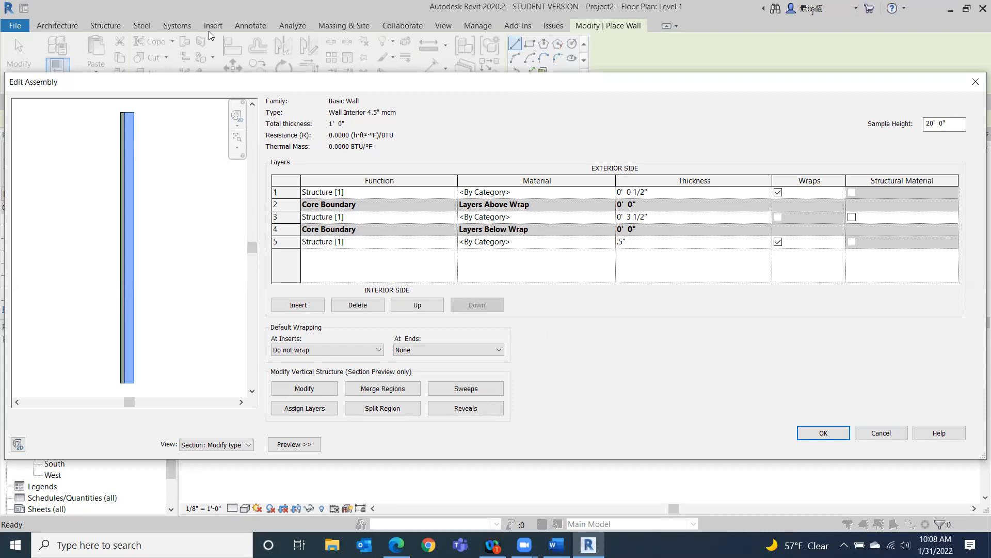
{"action": "left_click", "coordinate": [729, 276]}
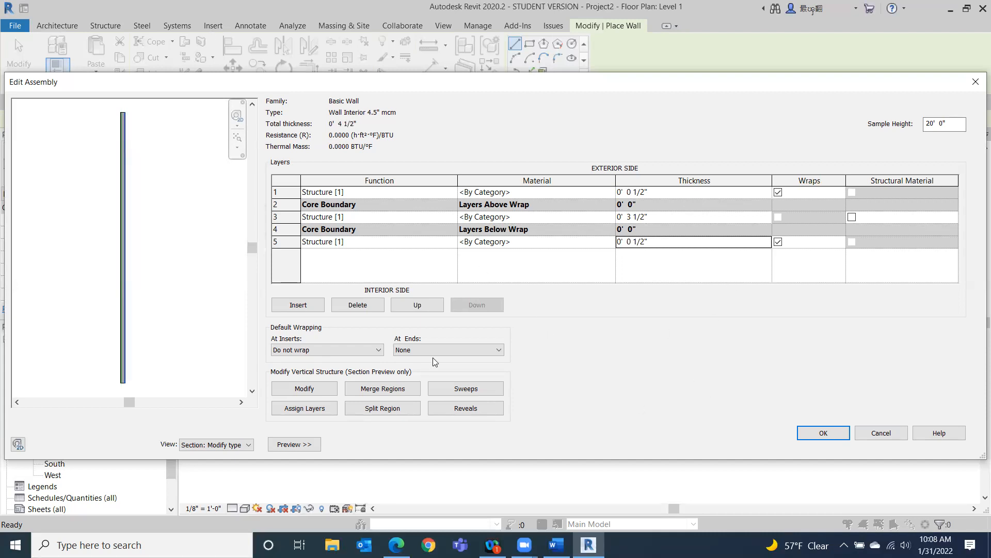
Set the function of both outer layers to Finish 2 [5].
{"action": "scroll", "coordinate": [129, 182], "scroll_direction": "up", "scroll_amount": 3}
{"action": "scroll", "coordinate": [132, 181], "scroll_direction": "up", "scroll_amount": 2}
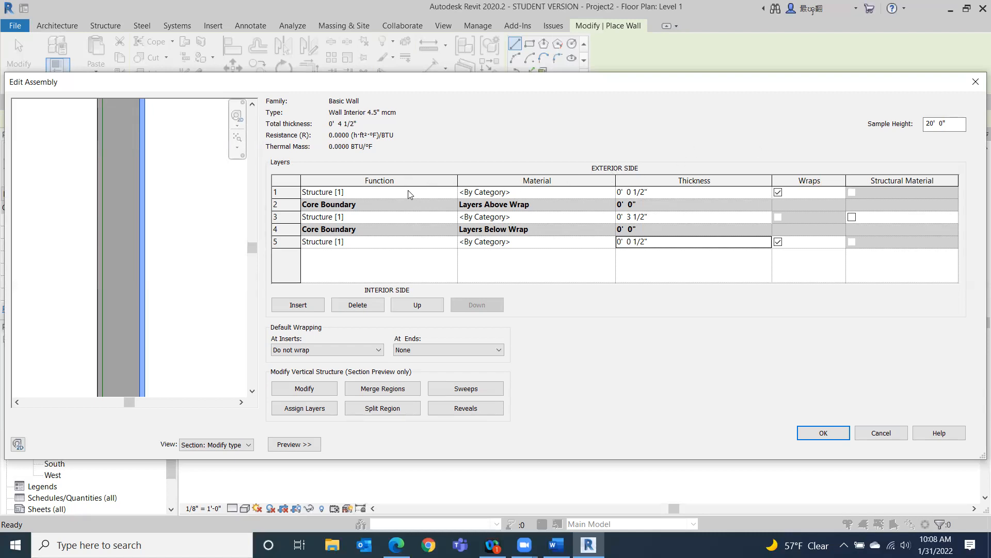
{"action": "left_click", "coordinate": [453, 194]}
{"action": "left_click", "coordinate": [452, 192]}
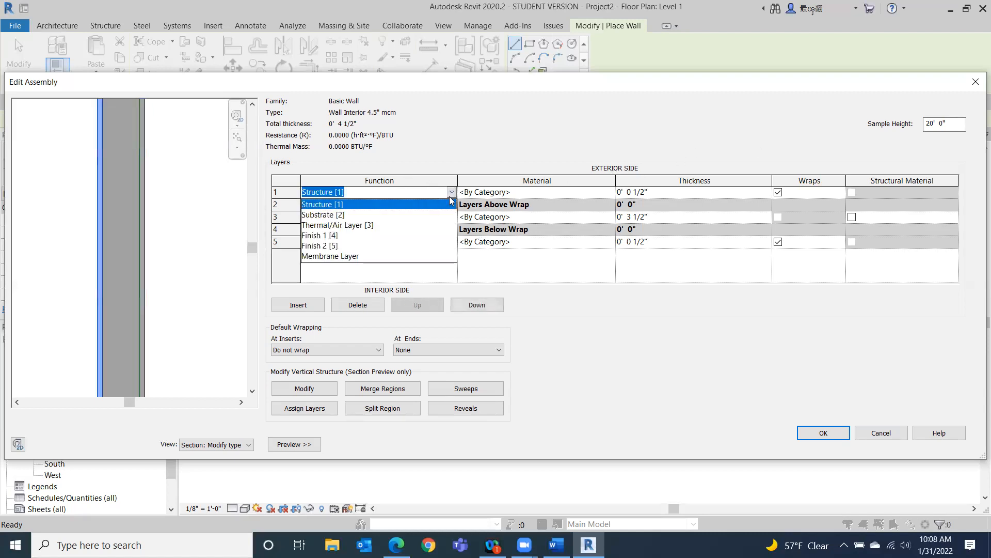
{"action": "left_click", "coordinate": [319, 245]}
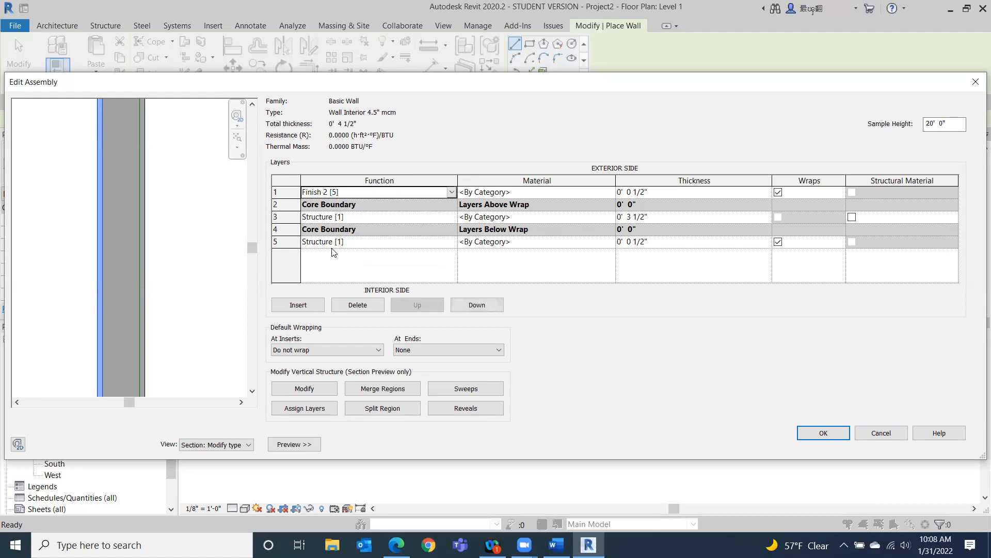
{"action": "left_click", "coordinate": [455, 242]}
{"action": "left_click", "coordinate": [452, 241]}
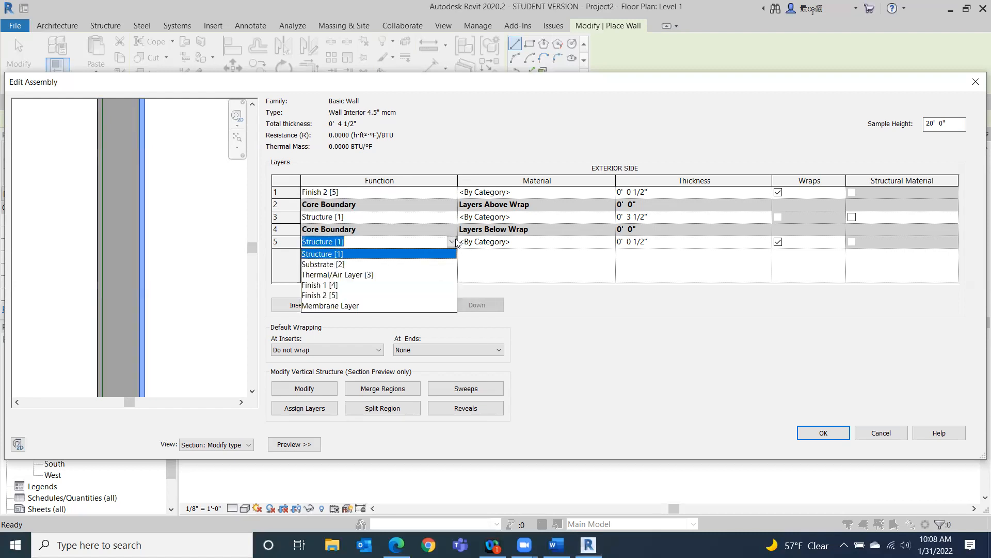
{"action": "left_click", "coordinate": [313, 295]}
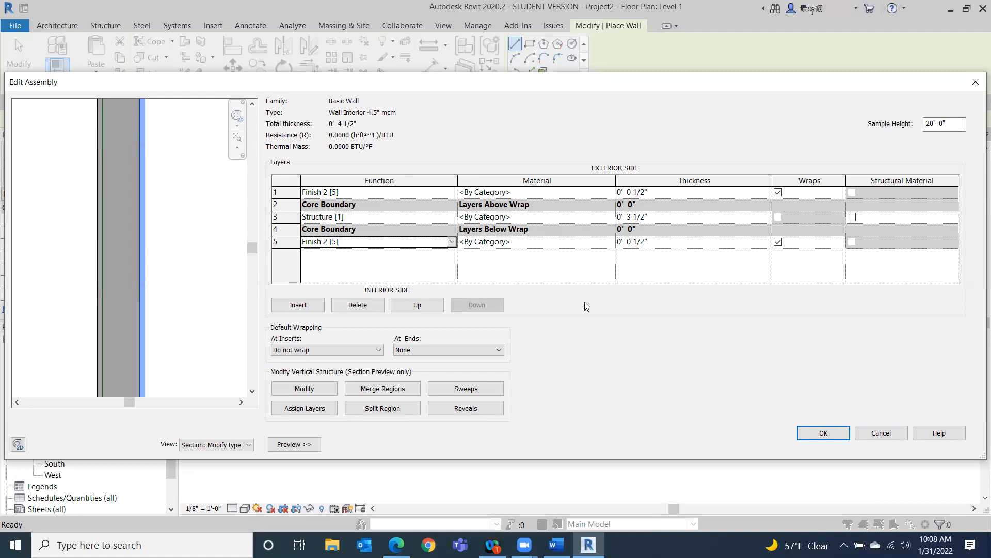
Assign the Softwood, Lumber material to the core structure layer.
{"action": "left_click", "coordinate": [572, 220]}
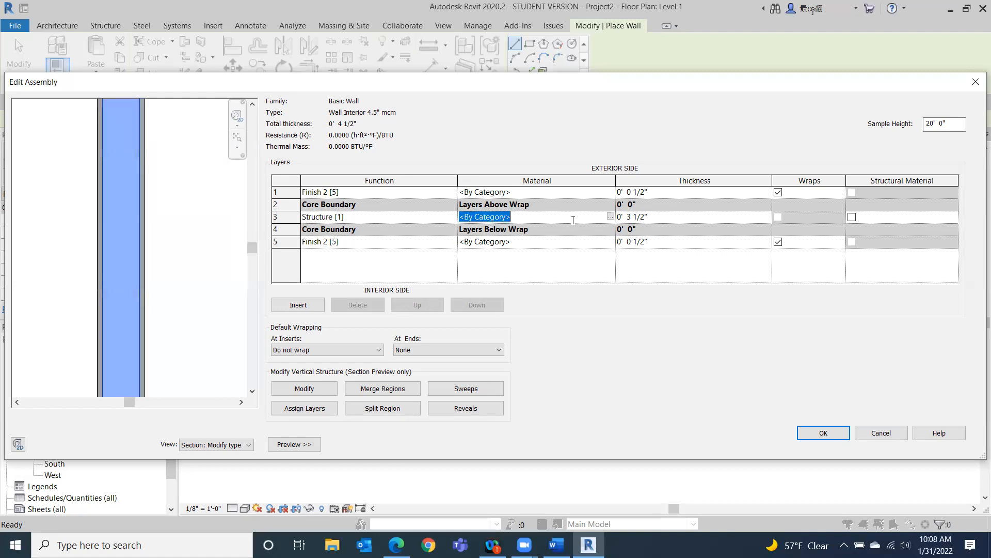
{"action": "left_click", "coordinate": [611, 216]}
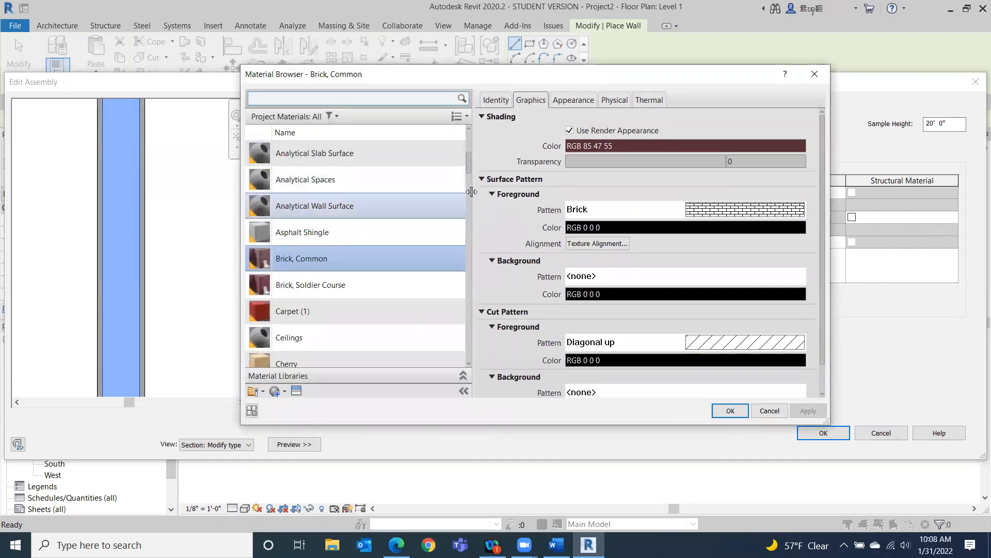
{"action": "left_click_drag", "start_coordinate": [471, 167], "coordinate": [473, 326]}
{"action": "left_click", "coordinate": [356, 263]}
{"action": "key", "text": "Escape"}
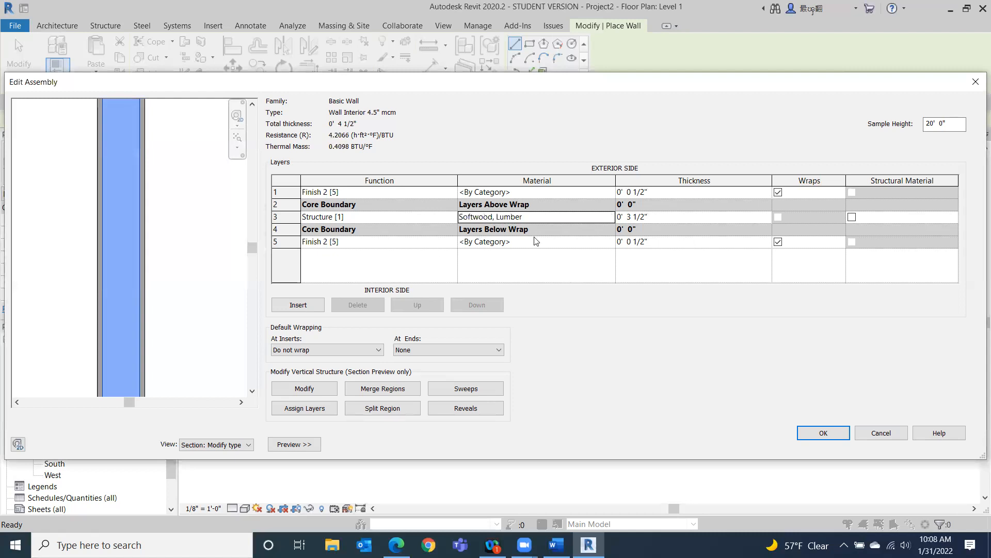
{"action": "left_click", "coordinate": [584, 217]}
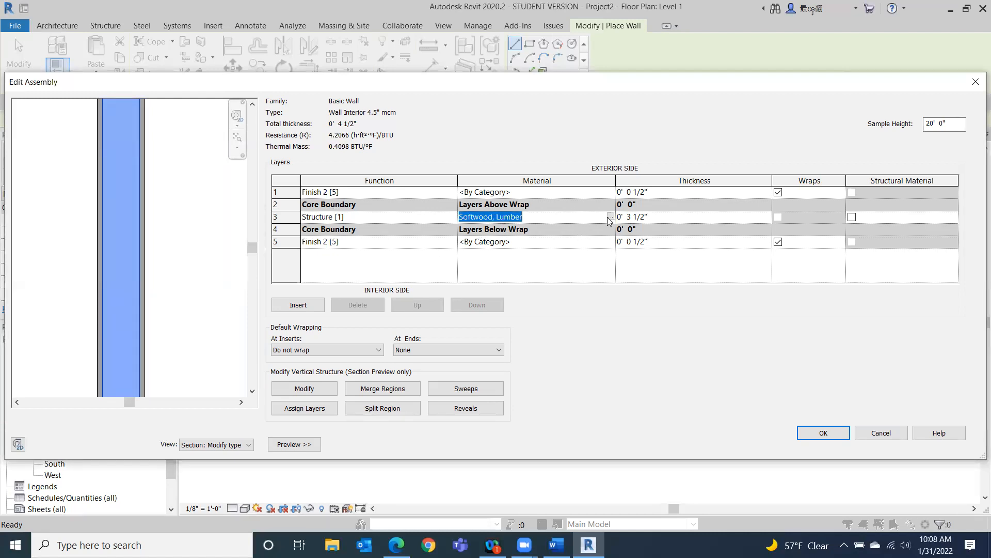
{"action": "left_click", "coordinate": [611, 217]}
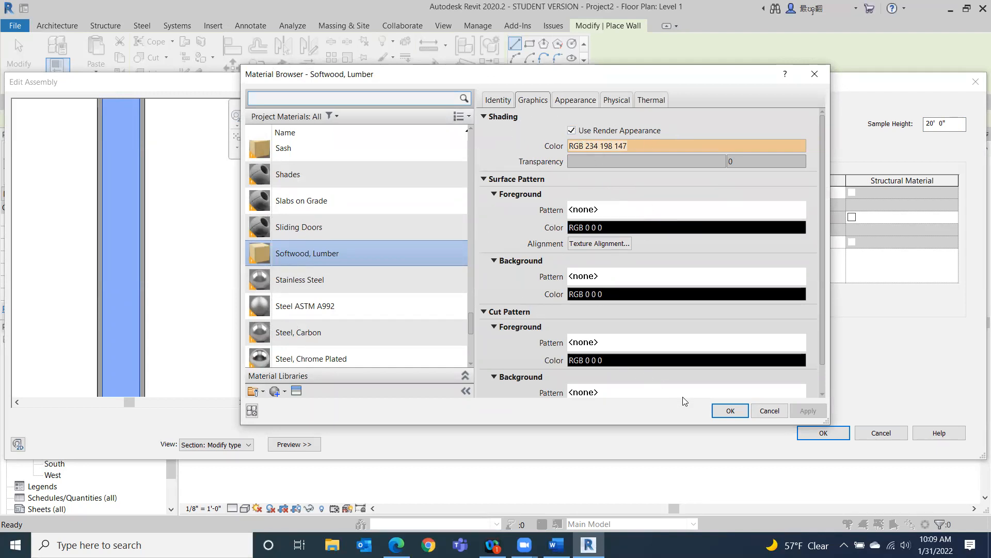
{"action": "left_click", "coordinate": [732, 410]}
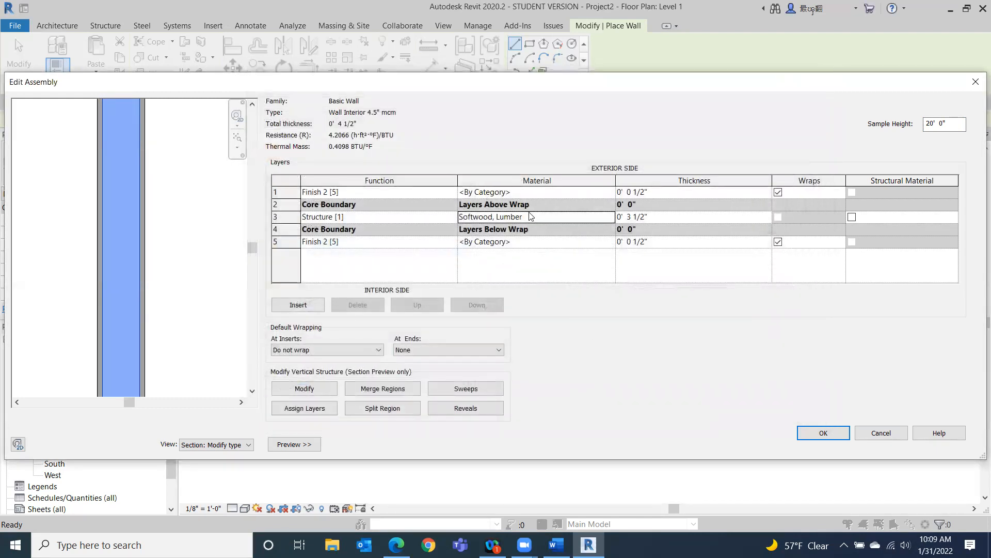
Assign Gypsum Wall Board as the material of both outer finish layers and confirm the assembly.
{"action": "left_click", "coordinate": [613, 193]}
{"action": "left_click", "coordinate": [611, 191]}
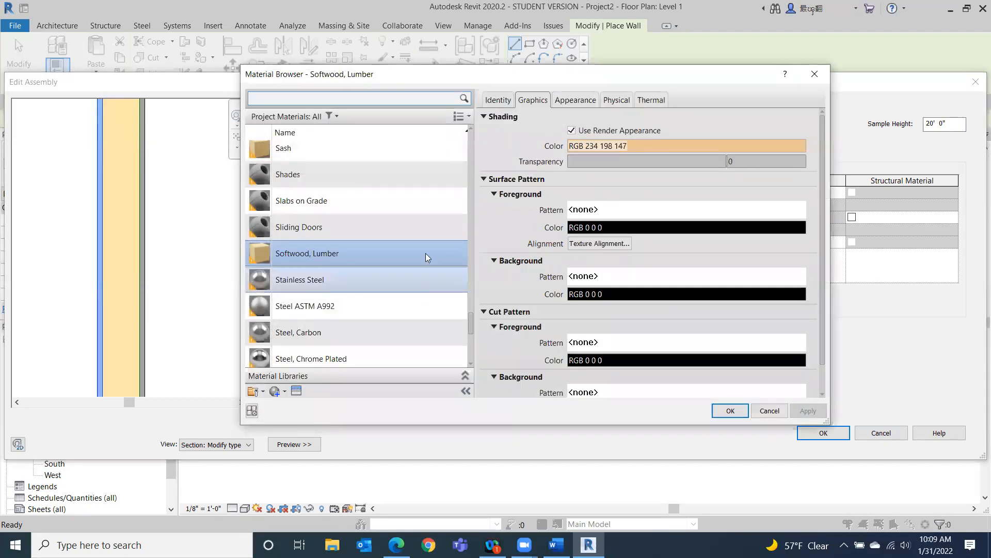
{"action": "left_click_drag", "start_coordinate": [471, 318], "coordinate": [465, 243]}
{"action": "left_click", "coordinate": [326, 320]}
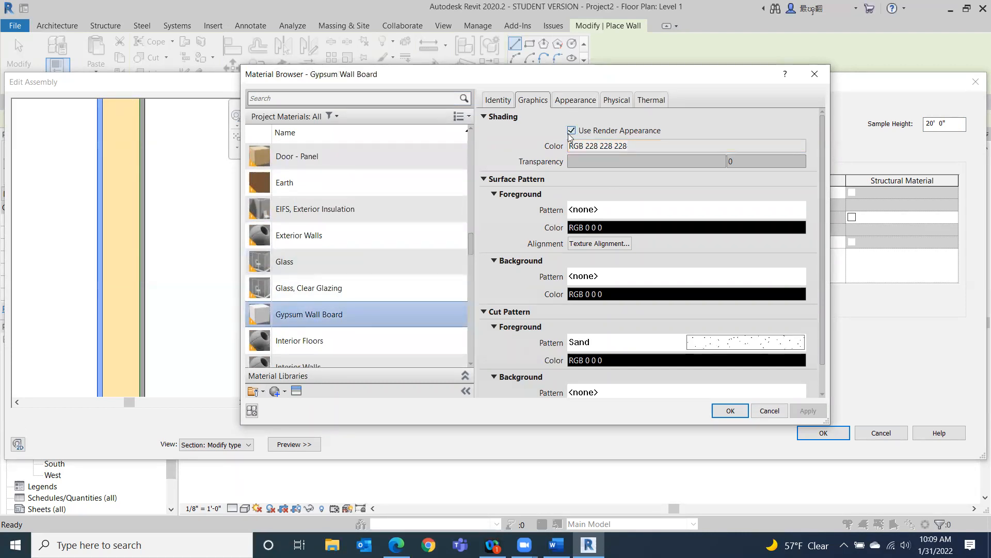
{"action": "left_click", "coordinate": [730, 411]}
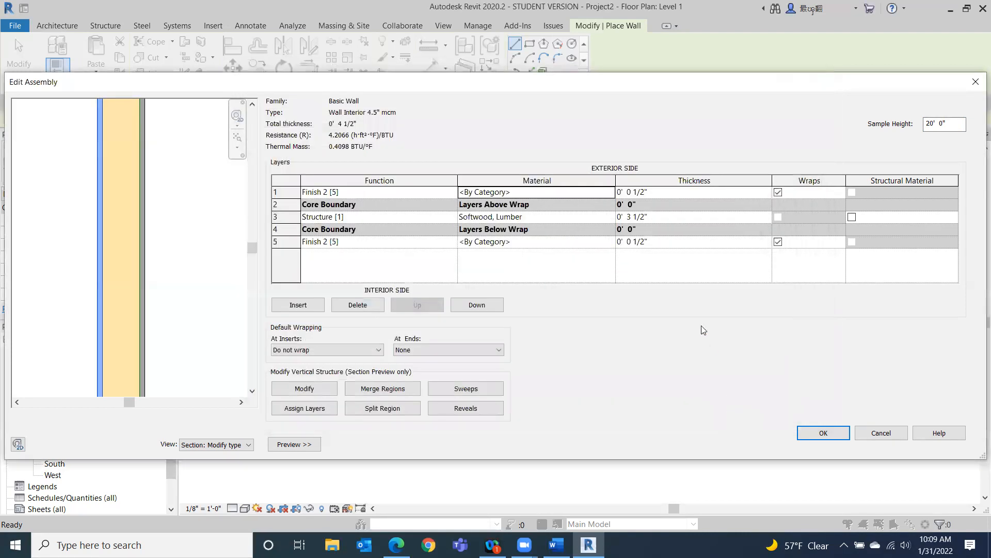
{"action": "left_click", "coordinate": [568, 241]}
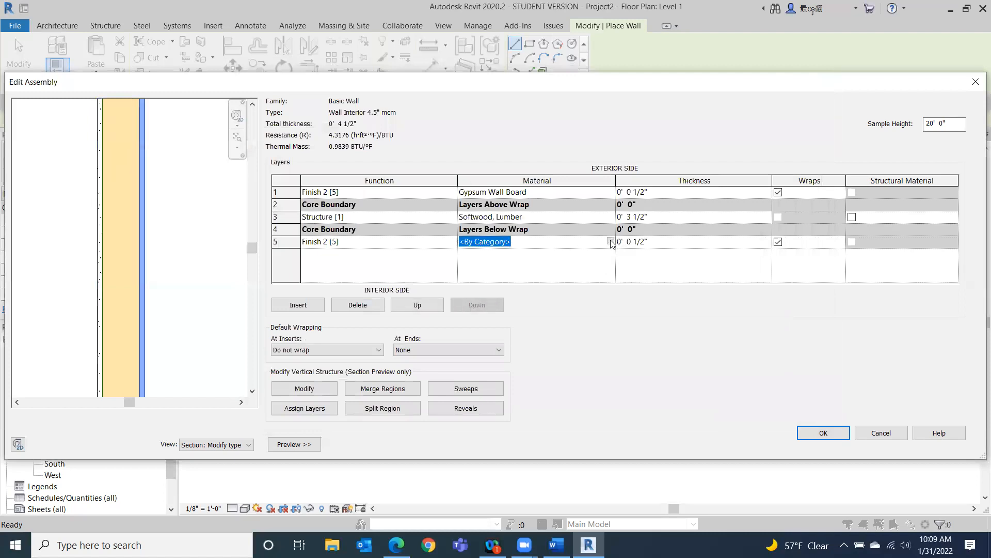
{"action": "left_click", "coordinate": [611, 241]}
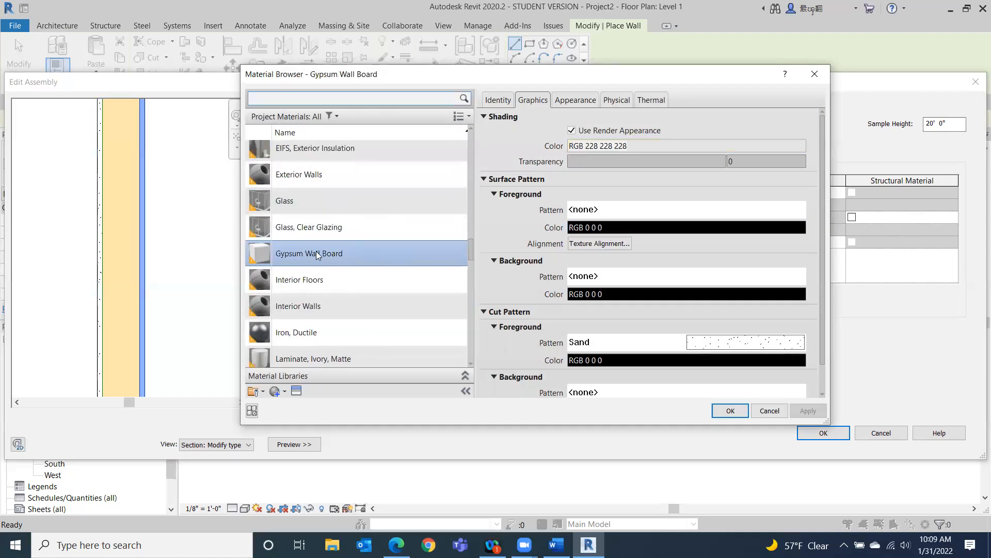
{"action": "left_click", "coordinate": [731, 411]}
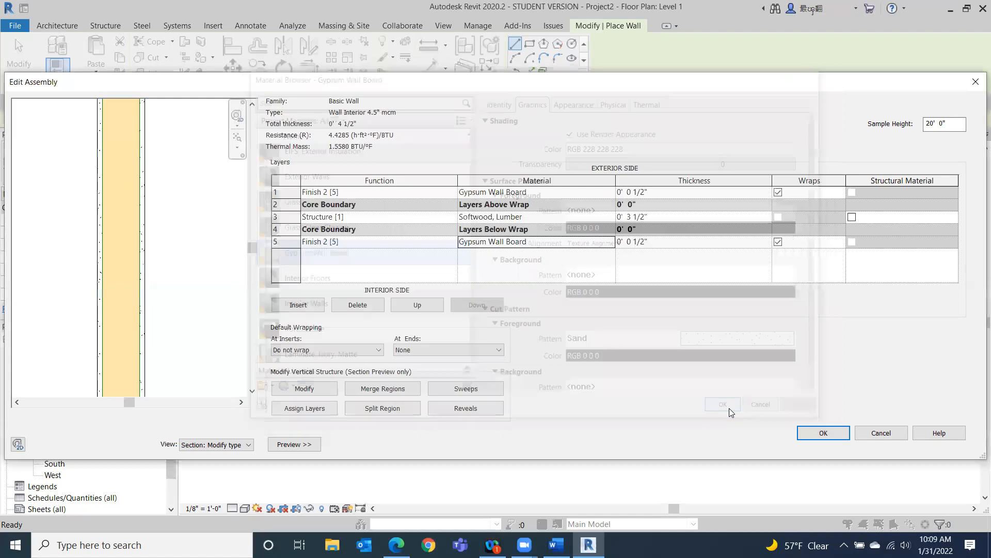
{"action": "left_click", "coordinate": [823, 433]}
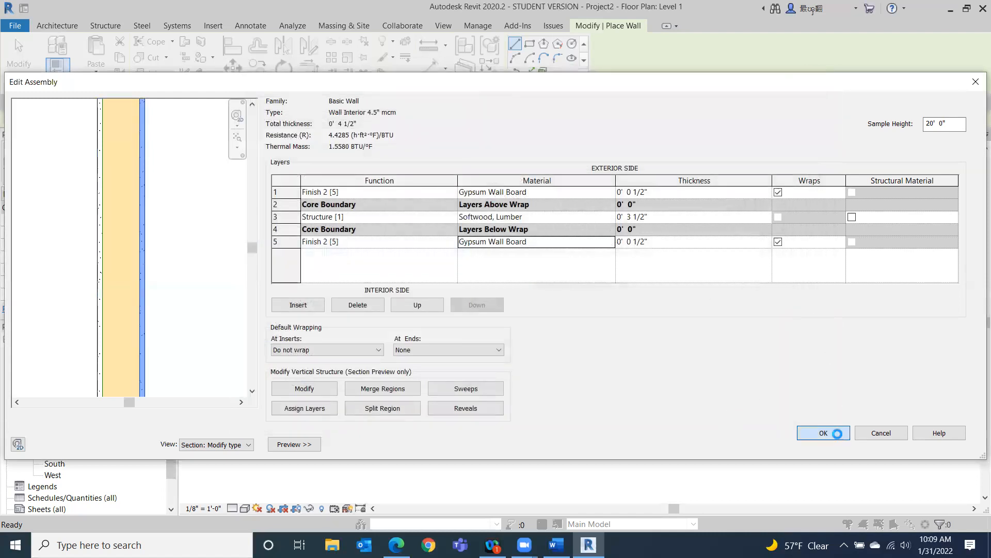
Draw a horizontal interior wall about 10' - 6" long across the building, about 7' below the top wall.
{"action": "left_click", "coordinate": [837, 443]}
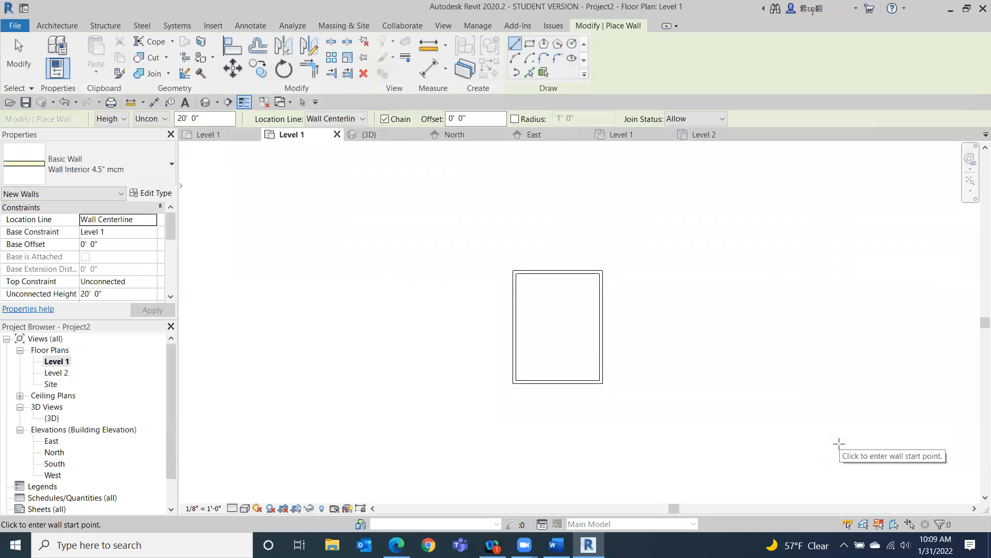
{"action": "scroll", "coordinate": [487, 268], "scroll_direction": "up", "scroll_amount": 3}
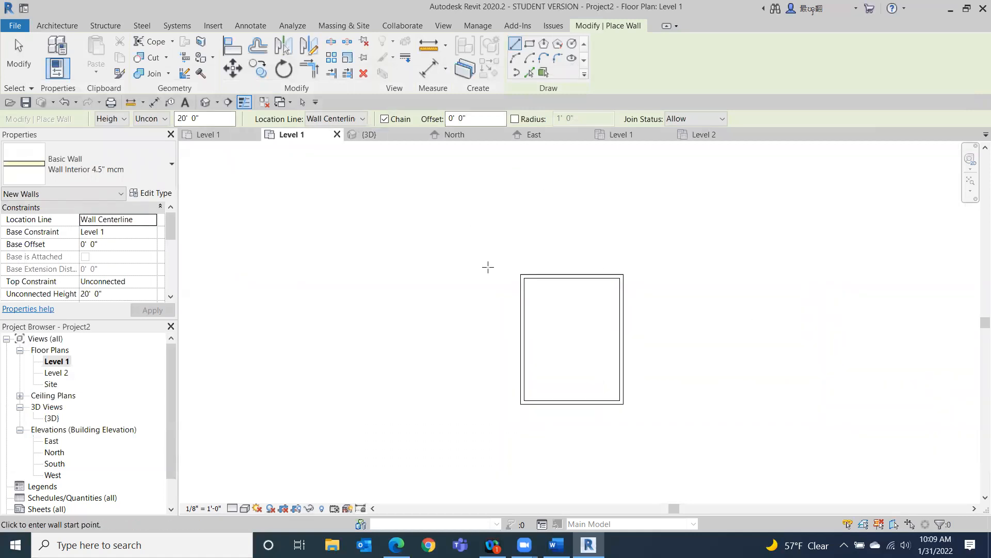
{"action": "scroll", "coordinate": [601, 327], "scroll_direction": "up", "scroll_amount": 3}
{"action": "middle_click_drag", "start_coordinate": [518, 264], "coordinate": [425, 215]}
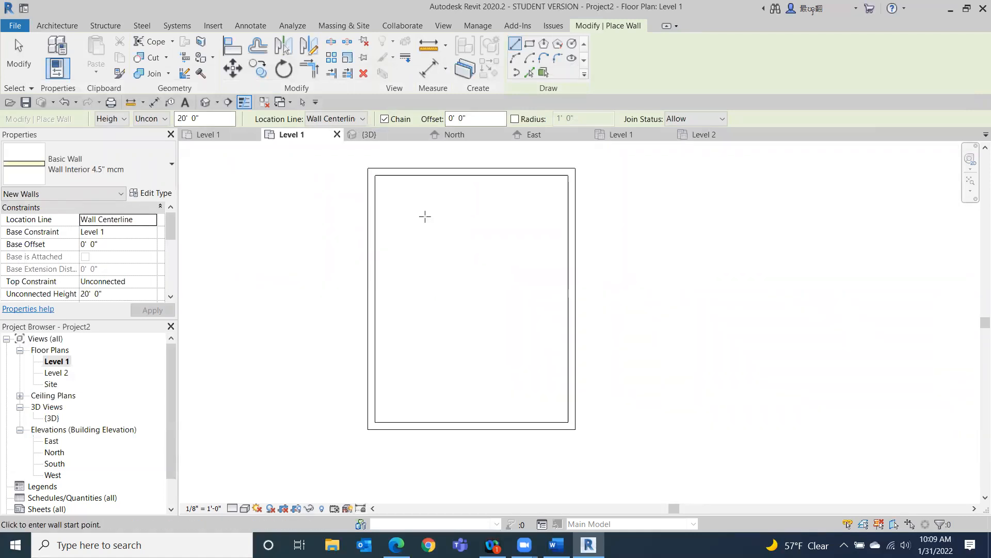
{"action": "left_click", "coordinate": [372, 282]}
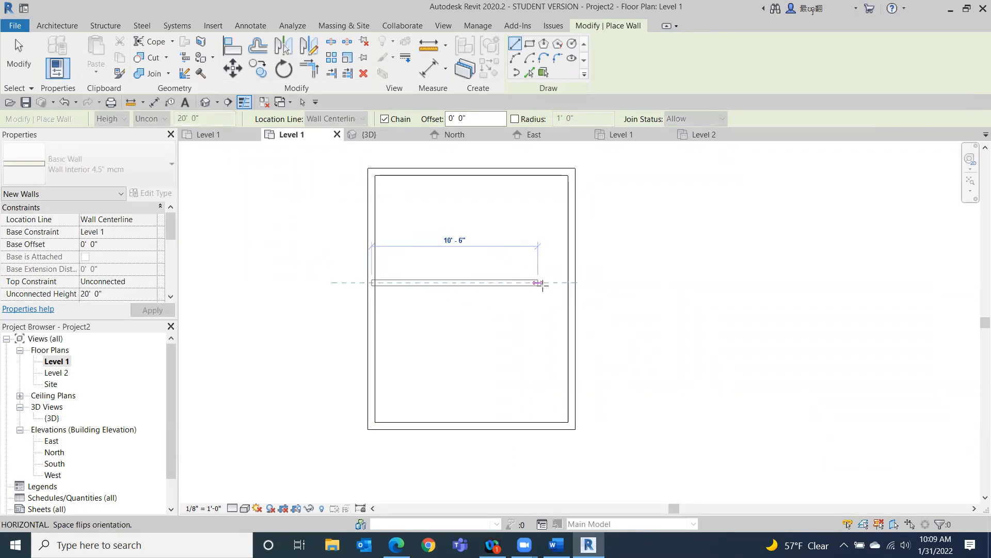
{"action": "left_click", "coordinate": [564, 283]}
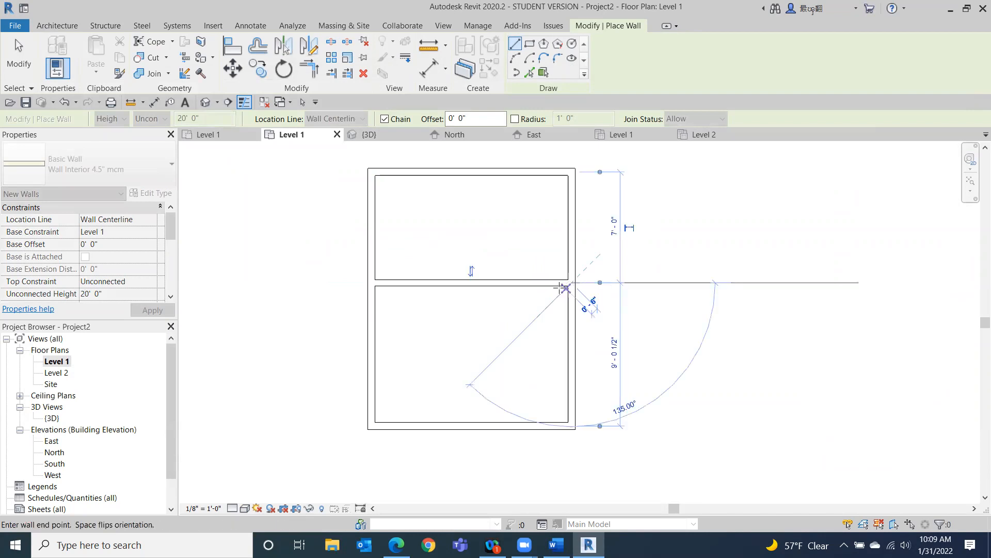
{"action": "left_click", "coordinate": [18, 57]}
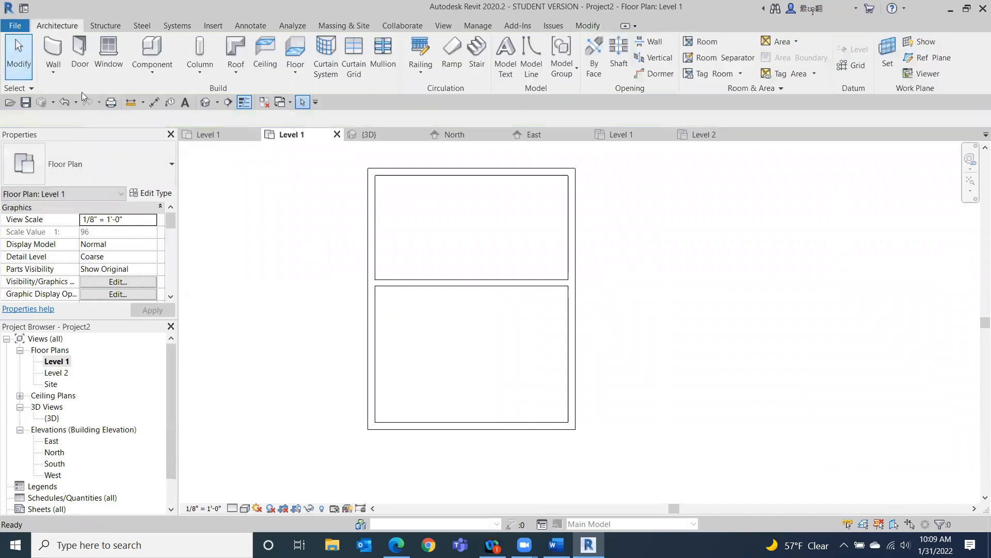
Select the new interior wall and shift its temporary dimension's reference to the wall's face.
{"action": "left_click", "coordinate": [471, 284]}
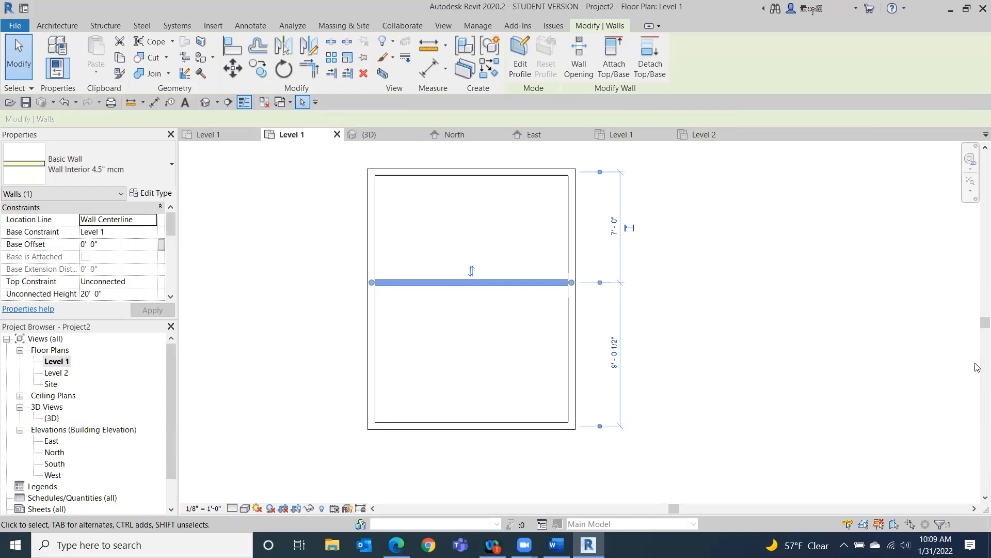
{"action": "scroll", "coordinate": [607, 189], "scroll_direction": "up", "scroll_amount": 2}
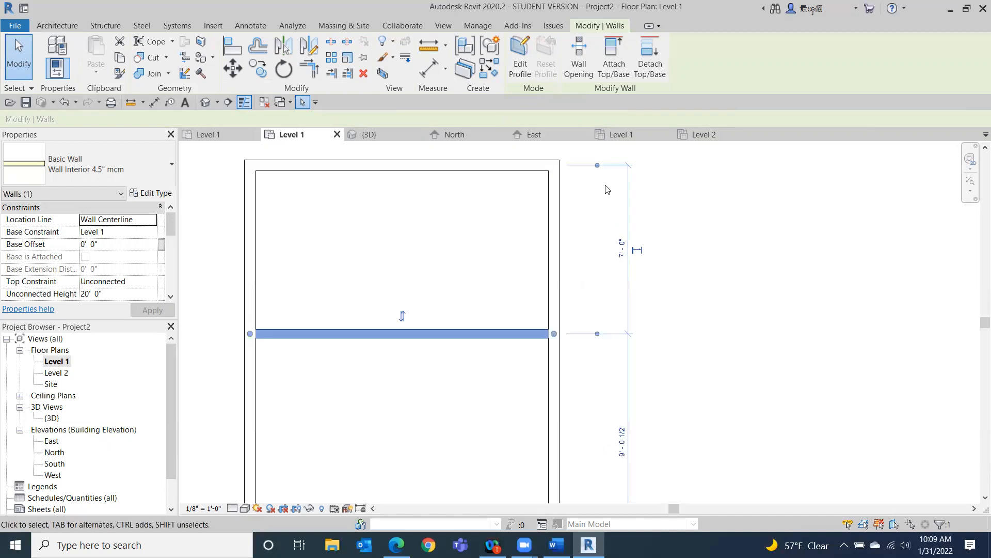
{"action": "left_click_drag", "start_coordinate": [598, 166], "coordinate": [597, 167]}
{"action": "left_click", "coordinate": [598, 334]}
{"action": "left_click", "coordinate": [598, 334]}
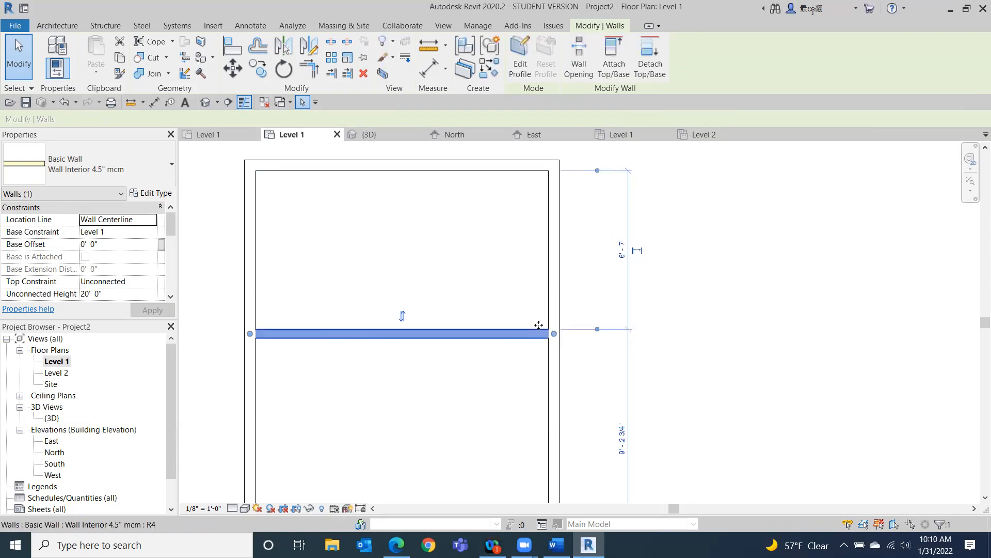
Set the interior wall's distance from the top wall to 7' - 2".
{"action": "left_click", "coordinate": [623, 257]}
{"action": "key", "text": "Home"}
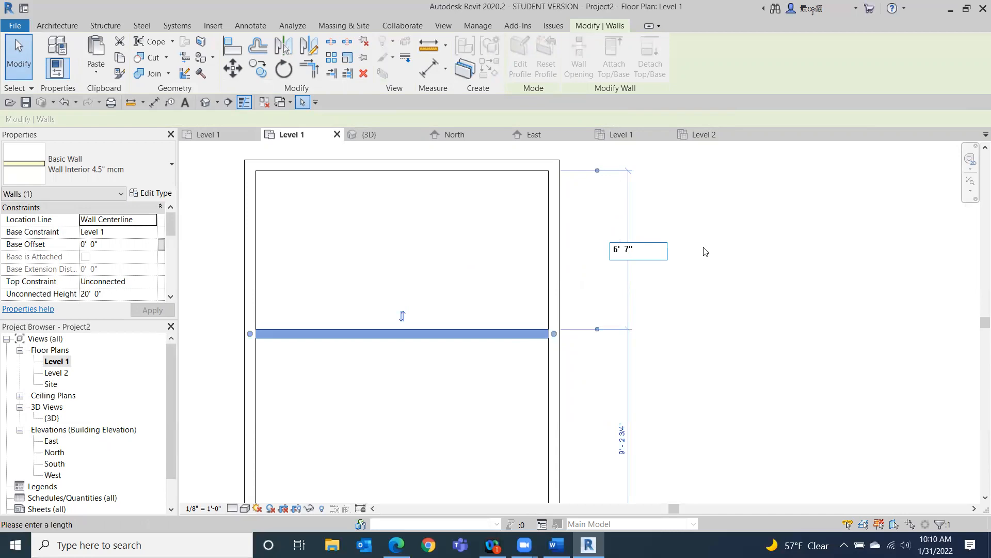
{"action": "left_click_drag", "start_coordinate": [634, 250], "coordinate": [578, 248]}
{"action": "key", "text": "Home"}
{"action": "key", "text": "Delete"}
{"action": "key", "text": "Delete"}
{"action": "key", "text": "Delete"}
{"action": "key", "text": "Delete"}
{"action": "type", "text": "7' - 2"}
{"action": "key", "text": "Return"}
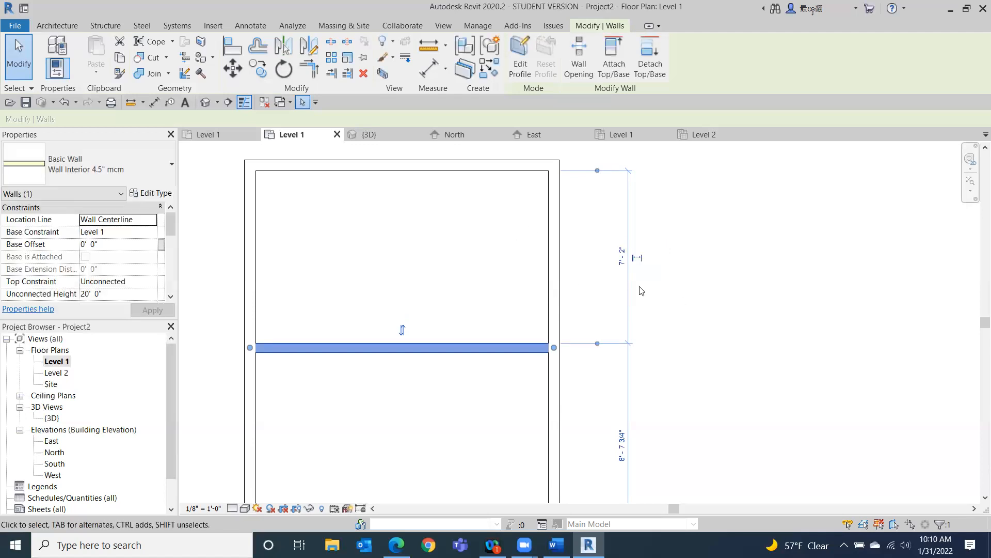
Make the 7' - 2" temporary dimension permanent and lock it.
{"action": "left_click", "coordinate": [639, 259]}
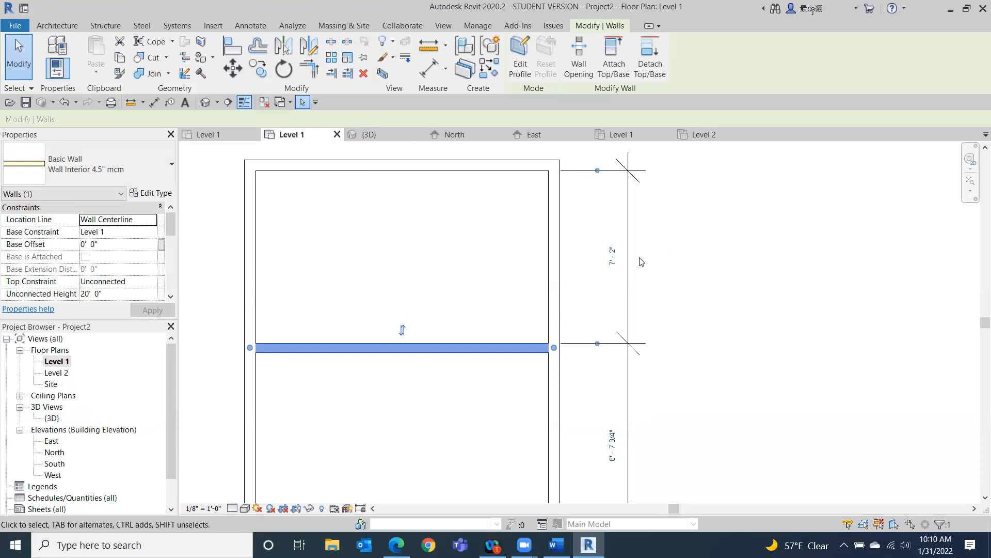
{"action": "left_click", "coordinate": [629, 293]}
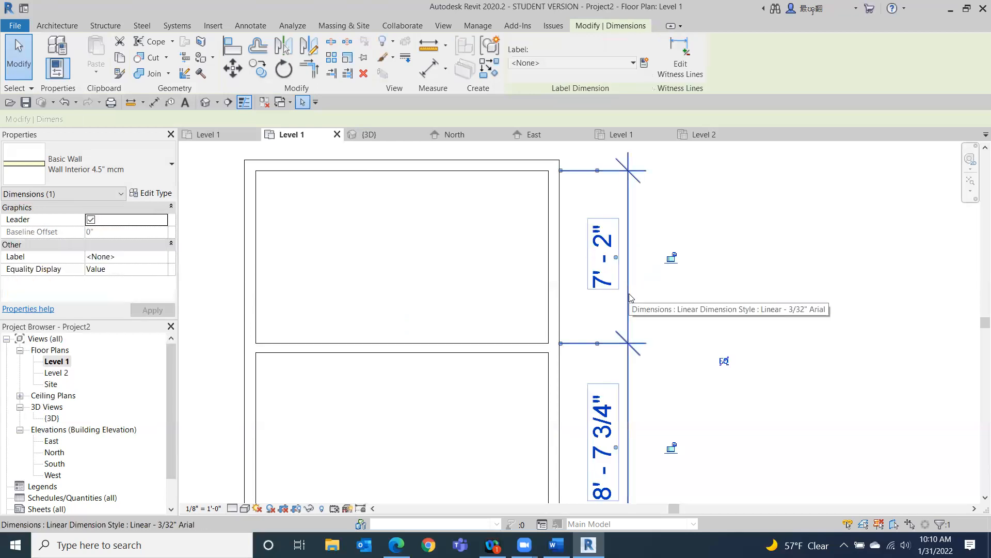
{"action": "left_click", "coordinate": [672, 257]}
{"action": "left_click", "coordinate": [847, 252]}
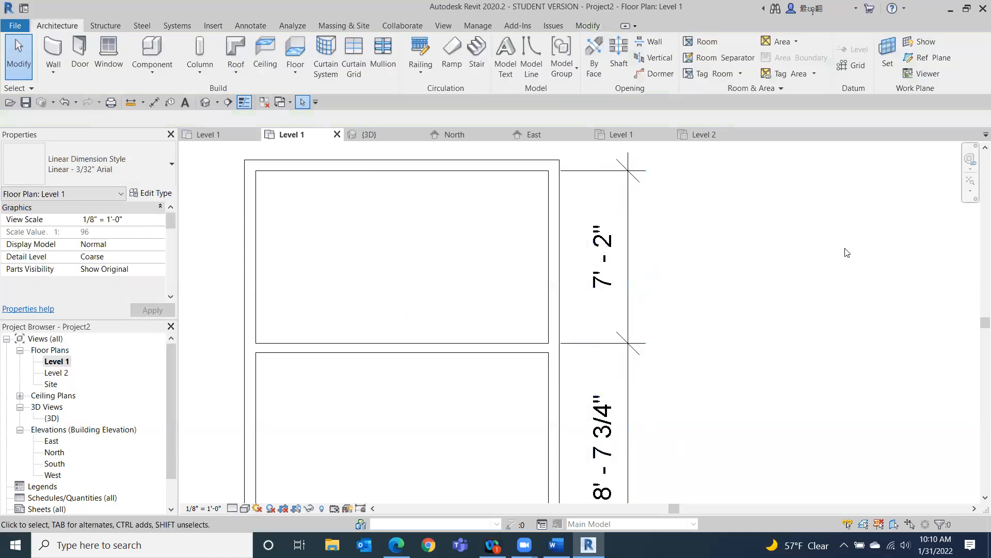
Delete the permanent dimension while keeping its lock constraint on the walls.
{"action": "scroll", "coordinate": [841, 253], "scroll_direction": "down", "scroll_amount": 3}
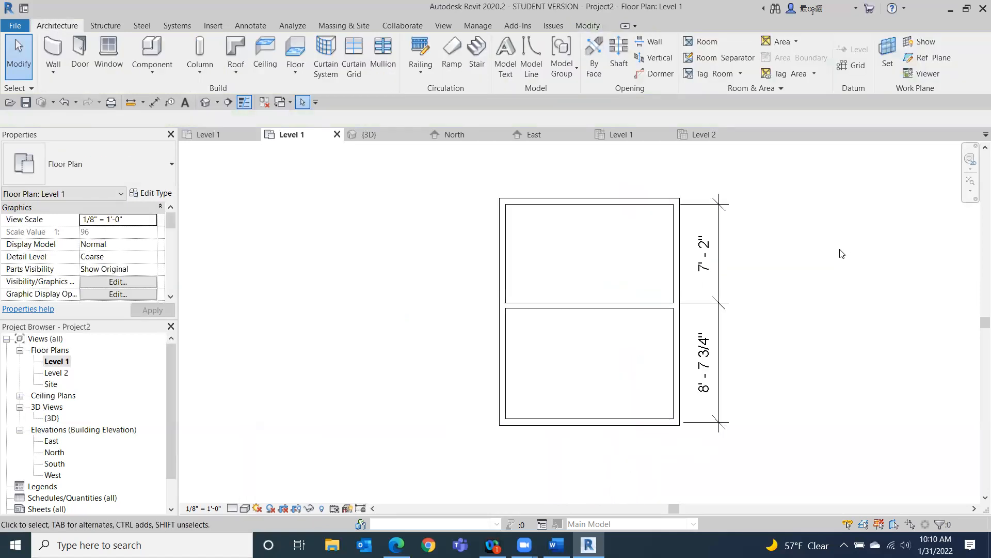
{"action": "left_click", "coordinate": [722, 349]}
{"action": "key", "text": "Delete"}
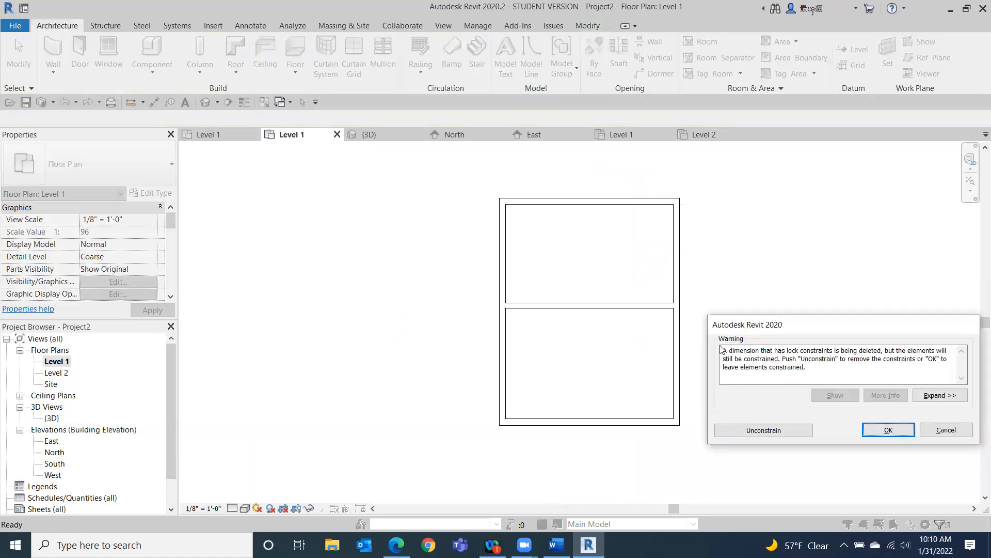
{"action": "left_click", "coordinate": [887, 430]}
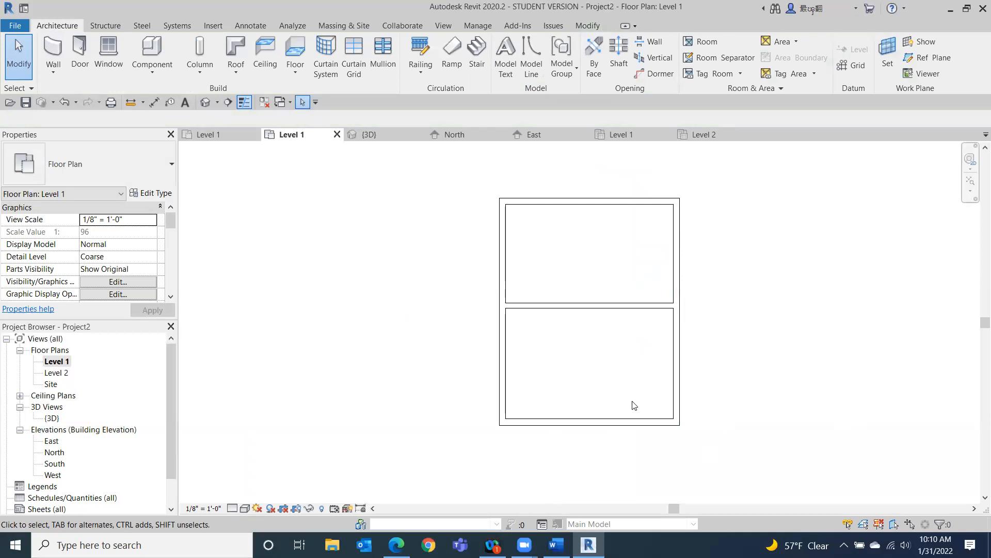
Select the exterior and interior walls one by one to inspect their locked constraints.
{"action": "middle_click_drag", "start_coordinate": [662, 381], "coordinate": [542, 343]}
{"action": "scroll", "coordinate": [577, 349], "scroll_direction": "down", "scroll_amount": 2}
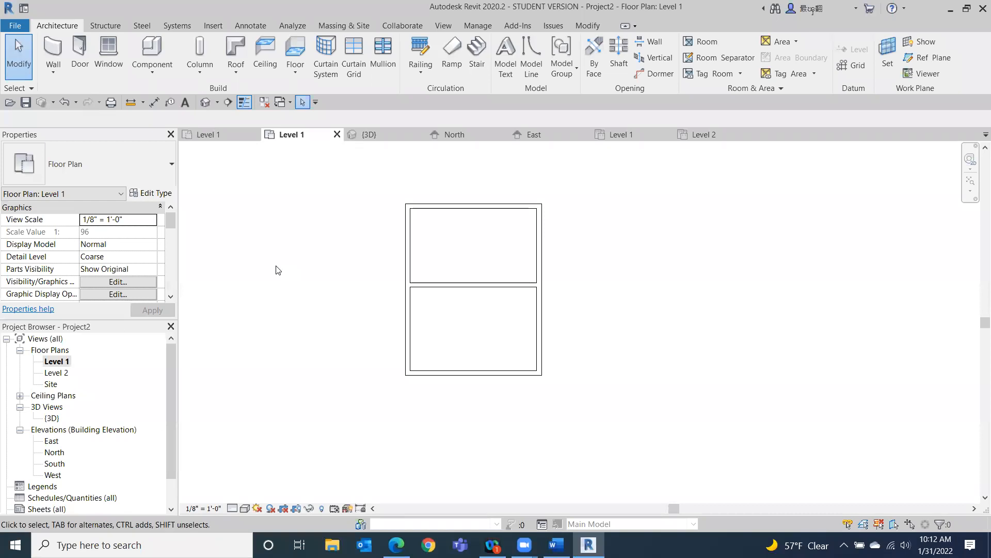
{"action": "left_click", "coordinate": [411, 346]}
{"action": "scroll", "coordinate": [626, 362], "scroll_direction": "down", "scroll_amount": 3}
{"action": "middle_click_drag", "start_coordinate": [625, 360], "coordinate": [570, 276]}
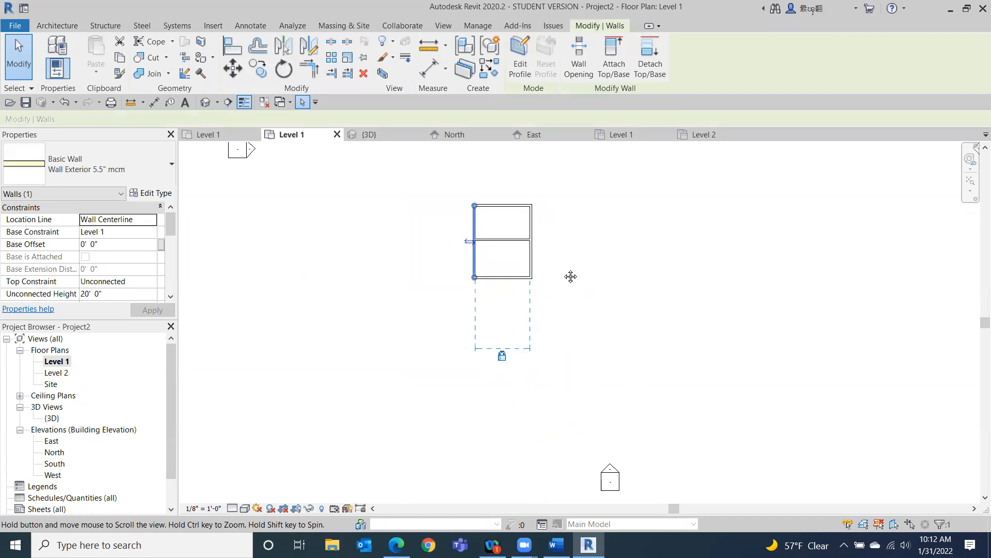
{"action": "scroll", "coordinate": [588, 283], "scroll_direction": "up", "scroll_amount": 2}
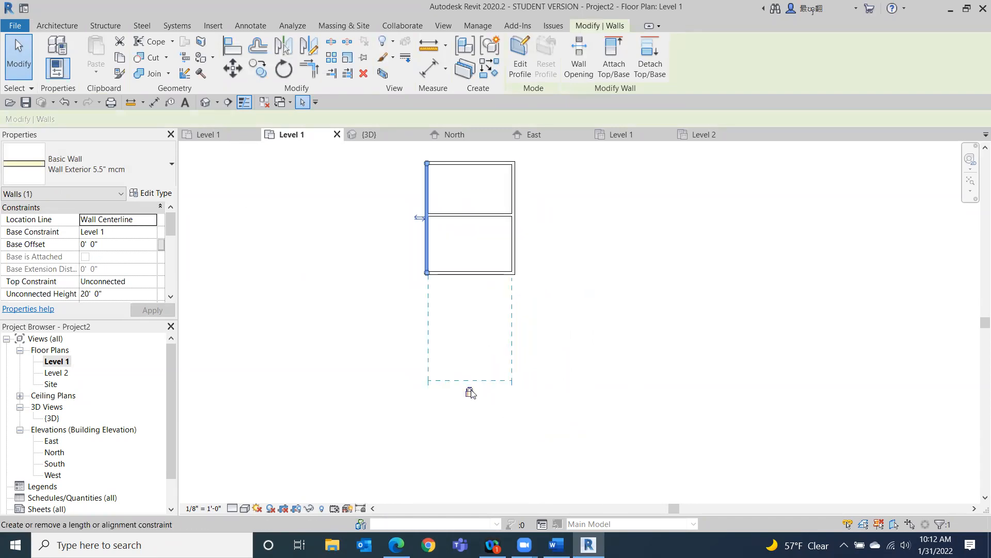
{"action": "left_click", "coordinate": [568, 335]}
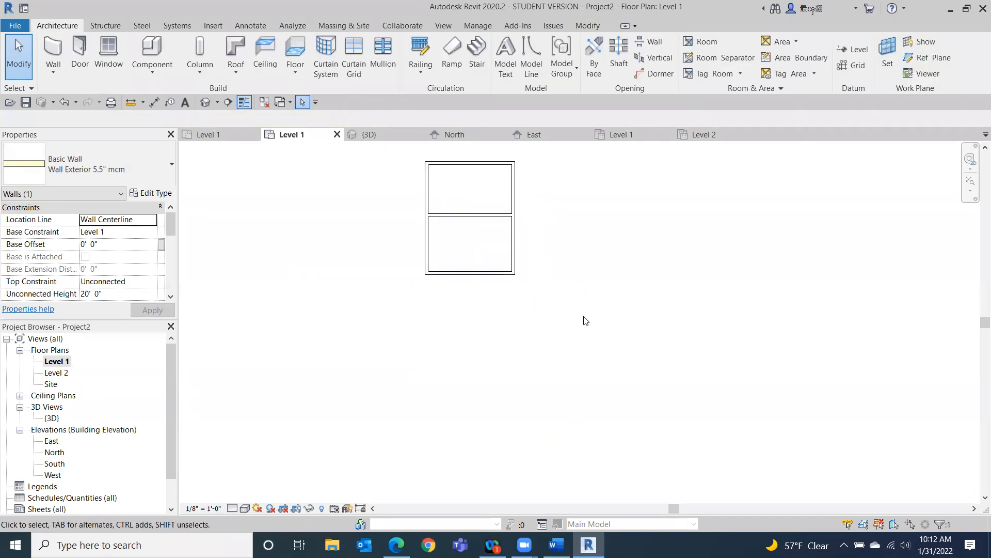
{"action": "left_click", "coordinate": [471, 162]}
{"action": "middle_click_drag", "start_coordinate": [639, 314], "coordinate": [616, 377]}
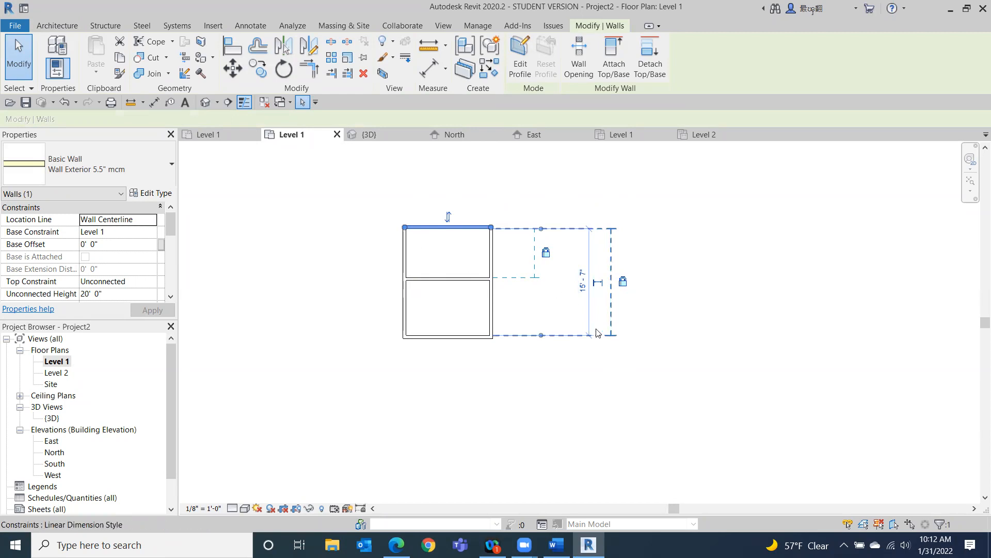
{"action": "left_click", "coordinate": [407, 267]}
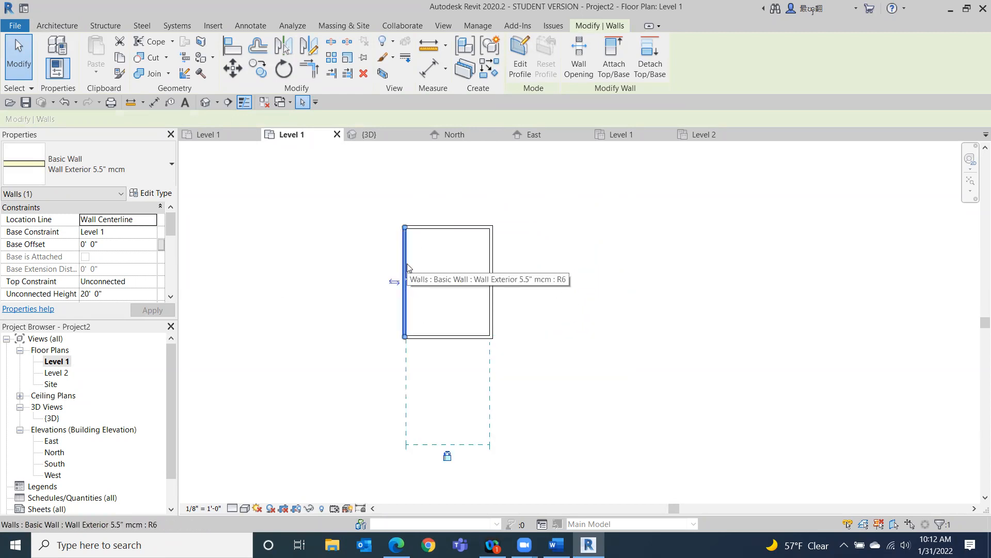
{"action": "left_click", "coordinate": [439, 279]}
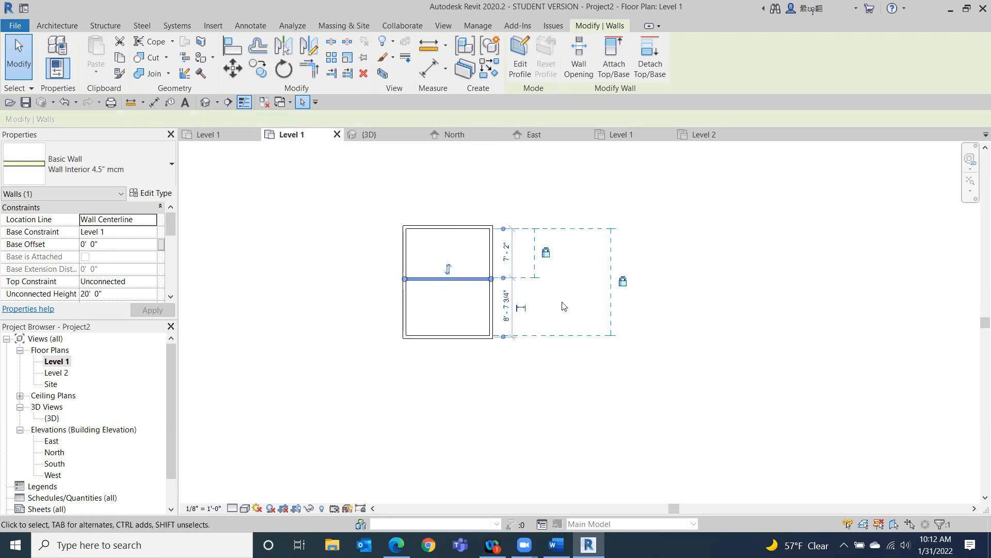
{"action": "scroll", "coordinate": [693, 324], "scroll_direction": "down", "scroll_amount": 2}
{"action": "middle_click_drag", "start_coordinate": [693, 325], "coordinate": [449, 343]}
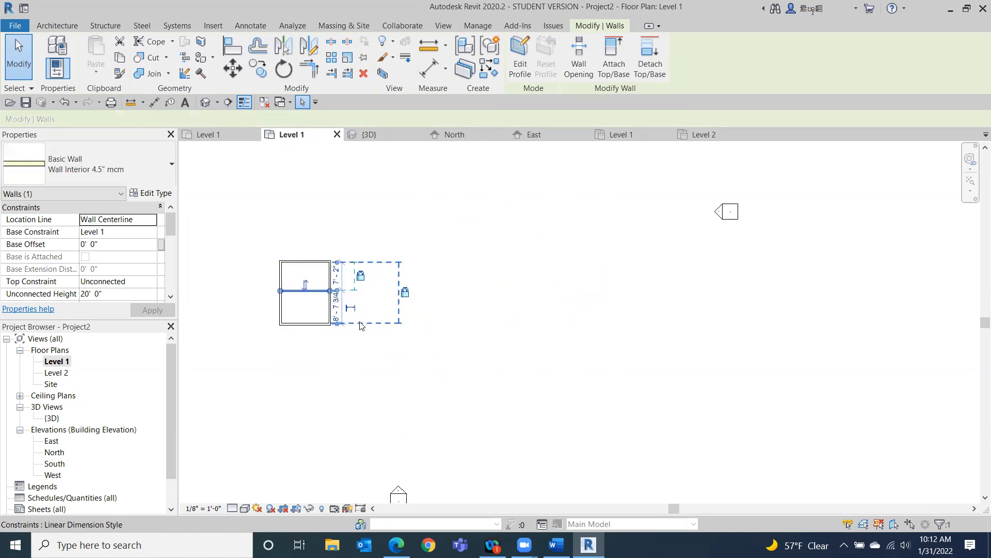
{"action": "left_click", "coordinate": [365, 339]}
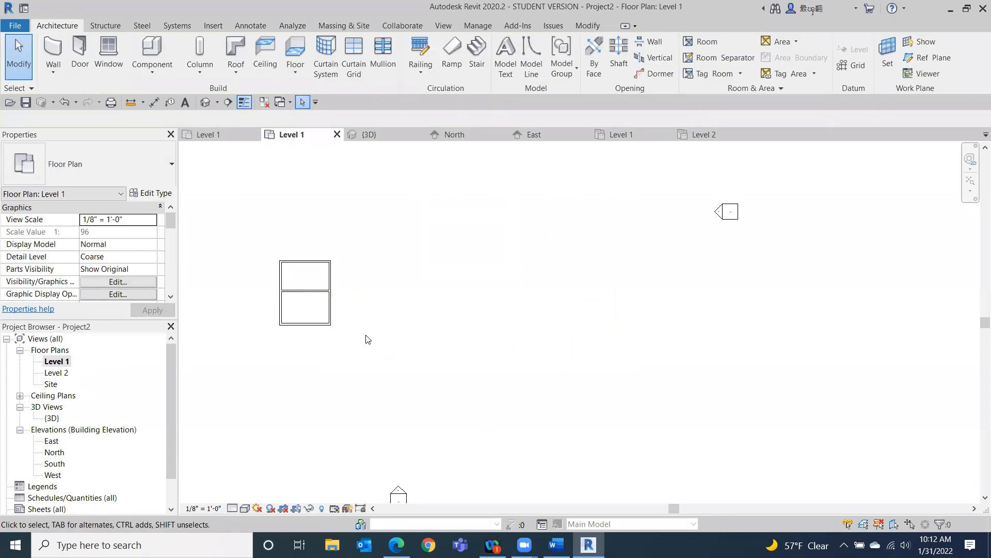
Draw a rectangle of interior walls about 21' - 6" by 12' - 6" to the right of the building.
{"action": "left_click", "coordinate": [54, 52]}
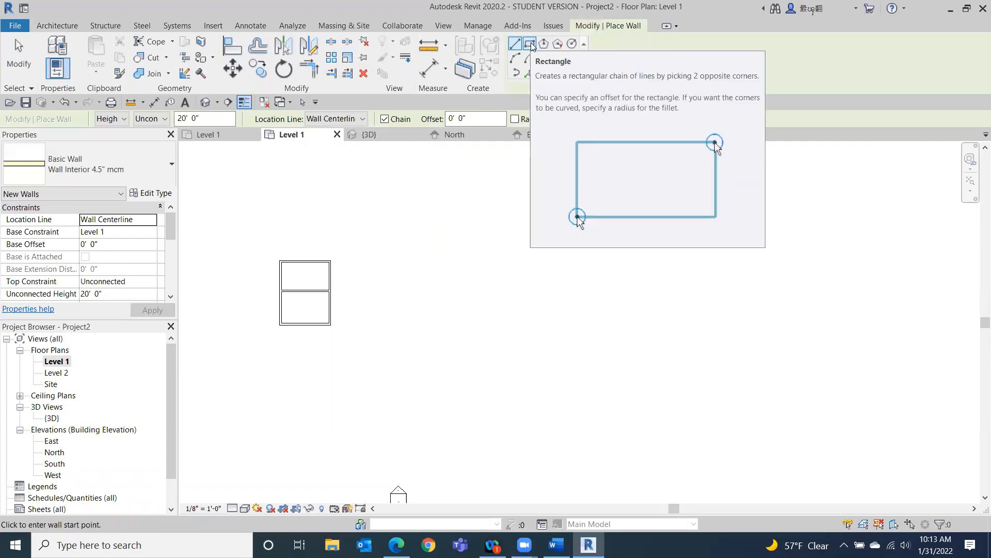
{"action": "left_click", "coordinate": [530, 44]}
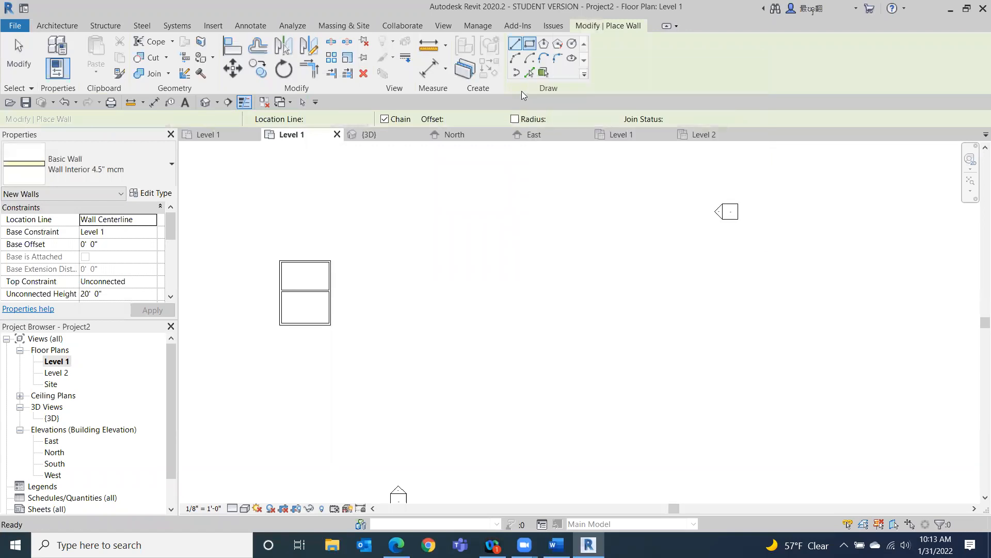
{"action": "left_click", "coordinate": [455, 255]}
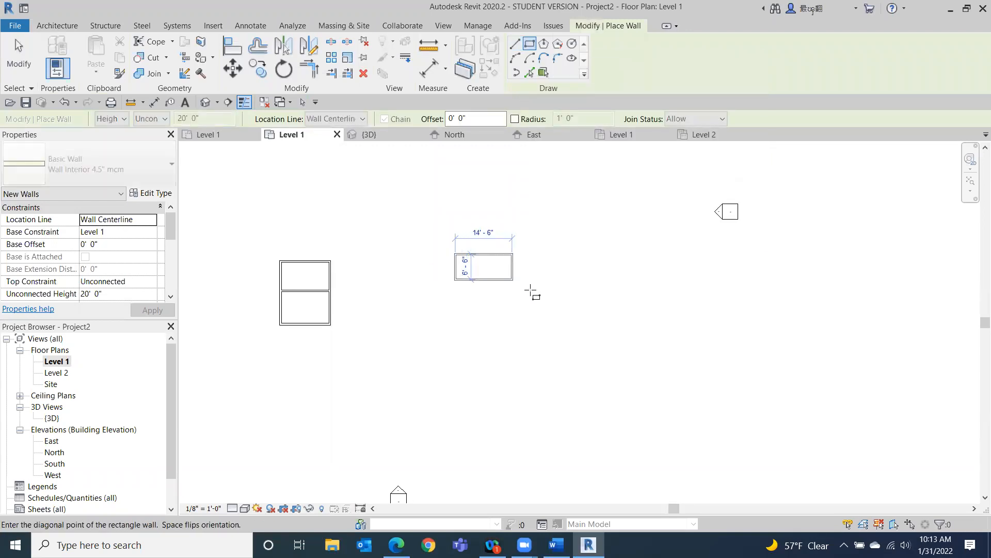
{"action": "left_click", "coordinate": [540, 303]}
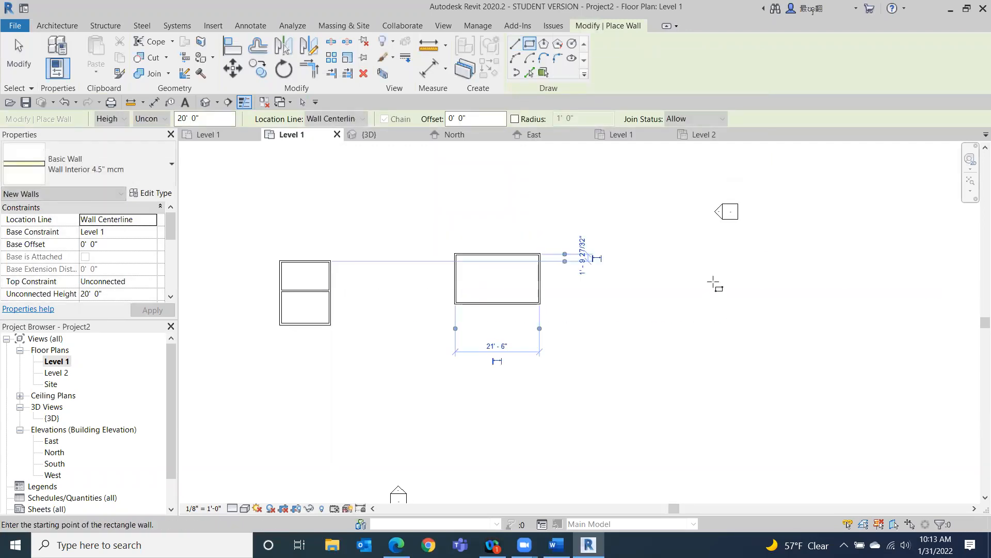
{"action": "left_click", "coordinate": [18, 73]}
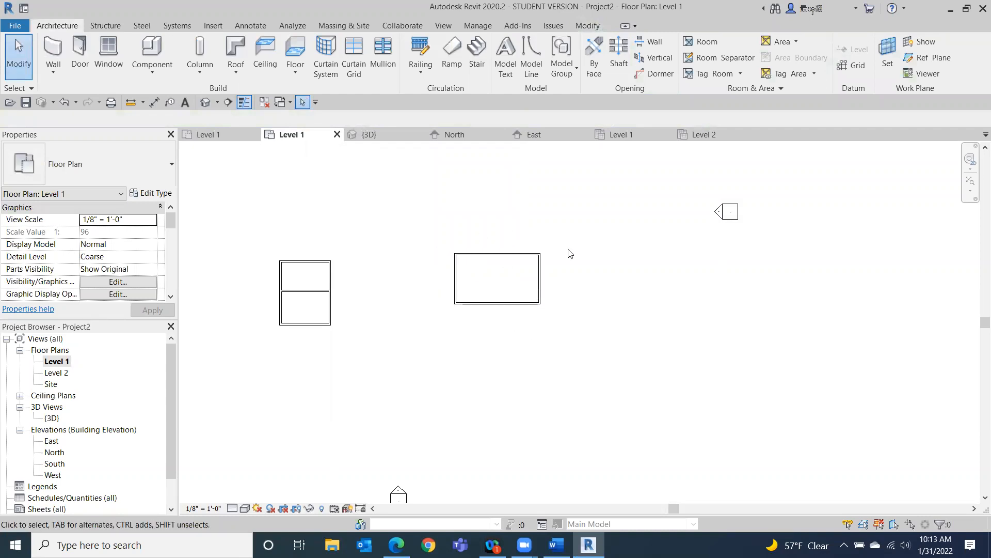
Move the rectangle's top wall to 10' from its bottom wall.
{"action": "scroll", "coordinate": [556, 251], "scroll_direction": "up", "scroll_amount": 1}
{"action": "scroll", "coordinate": [557, 251], "scroll_direction": "up", "scroll_amount": 1}
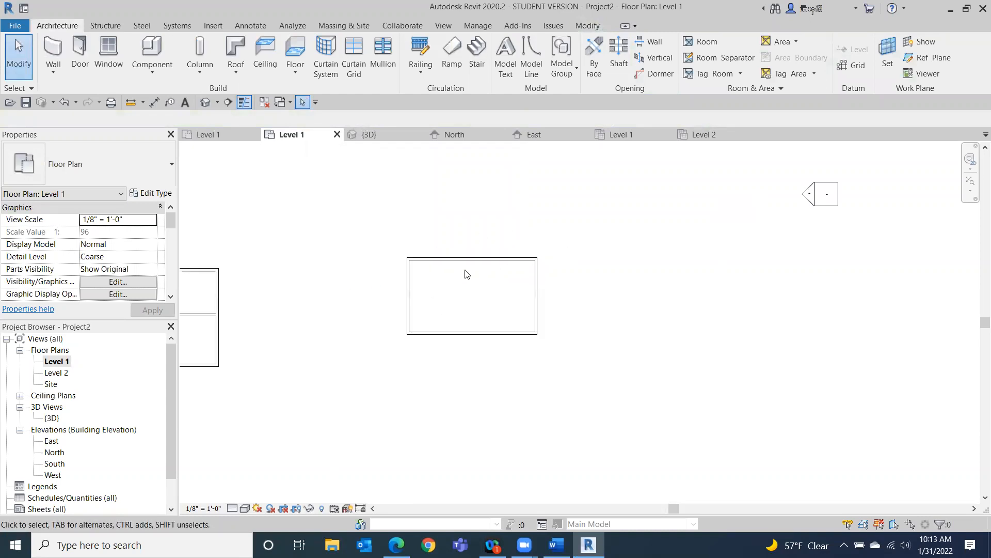
{"action": "left_click", "coordinate": [491, 258]}
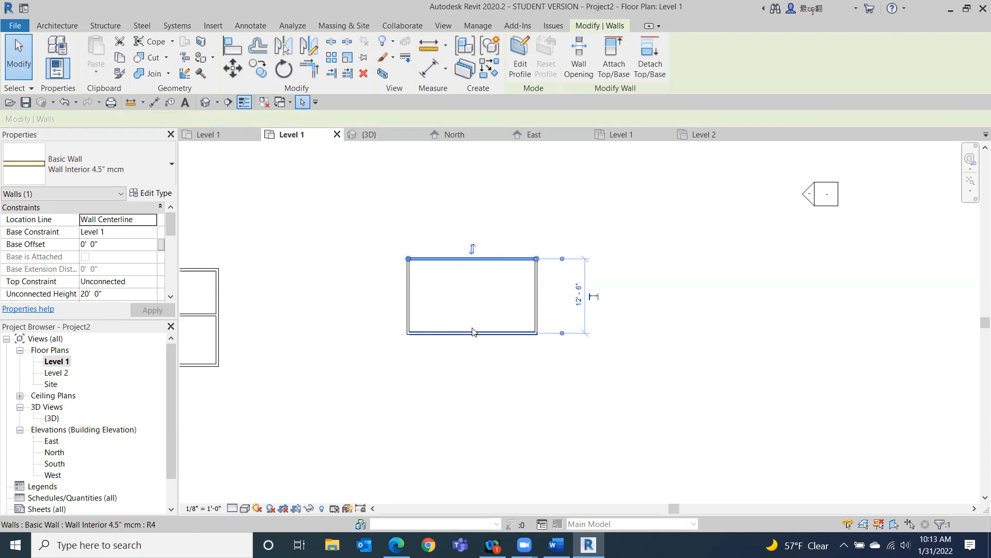
{"action": "left_click", "coordinate": [578, 300]}
{"action": "type", "text": "10"}
{"action": "key", "text": "Return"}
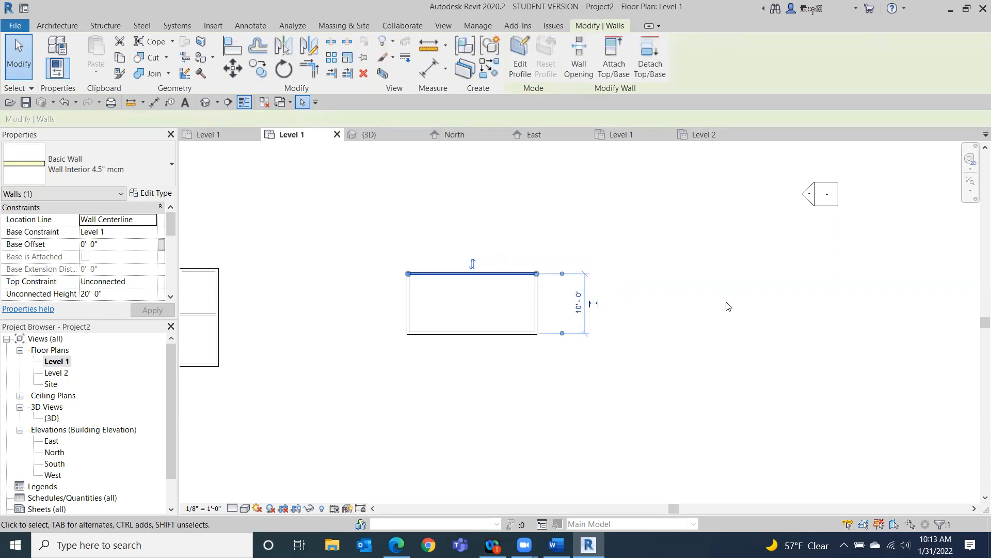
Undo the top wall move and instead place the bottom wall 10' from the top wall.
{"action": "left_click", "coordinate": [64, 103]}
{"action": "left_click", "coordinate": [486, 334]}
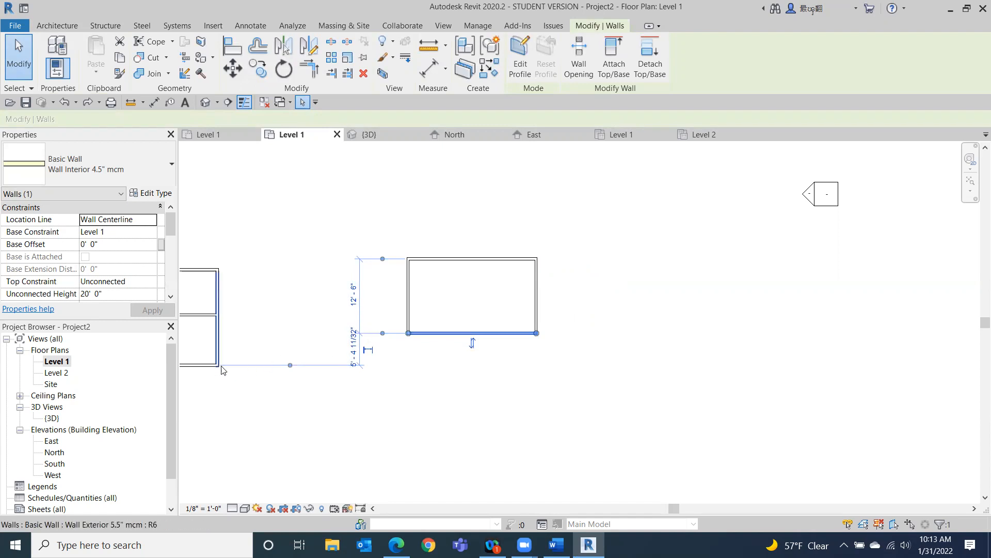
{"action": "left_click", "coordinate": [360, 312]}
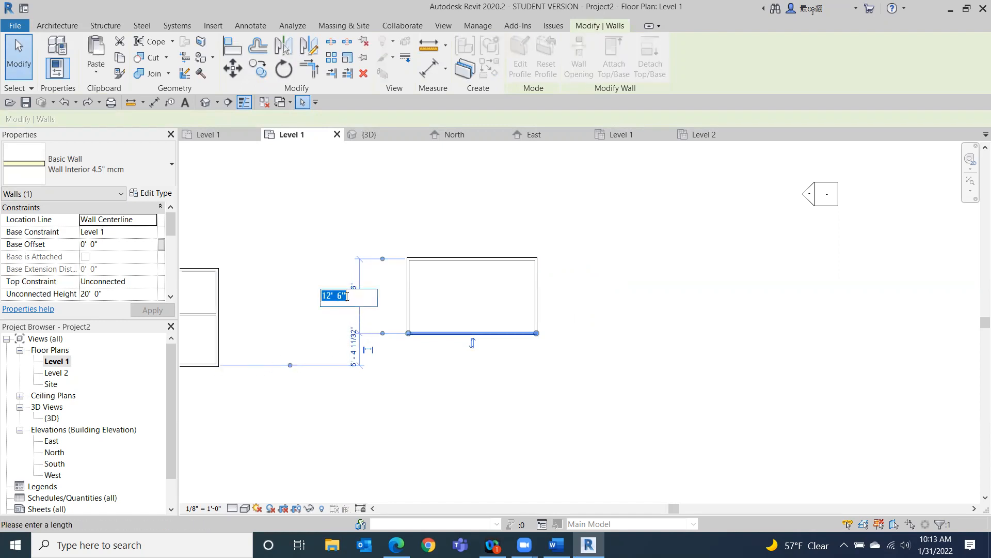
{"action": "key", "text": "BackSpace"}
{"action": "type", "text": "10"}
{"action": "key", "text": "Return"}
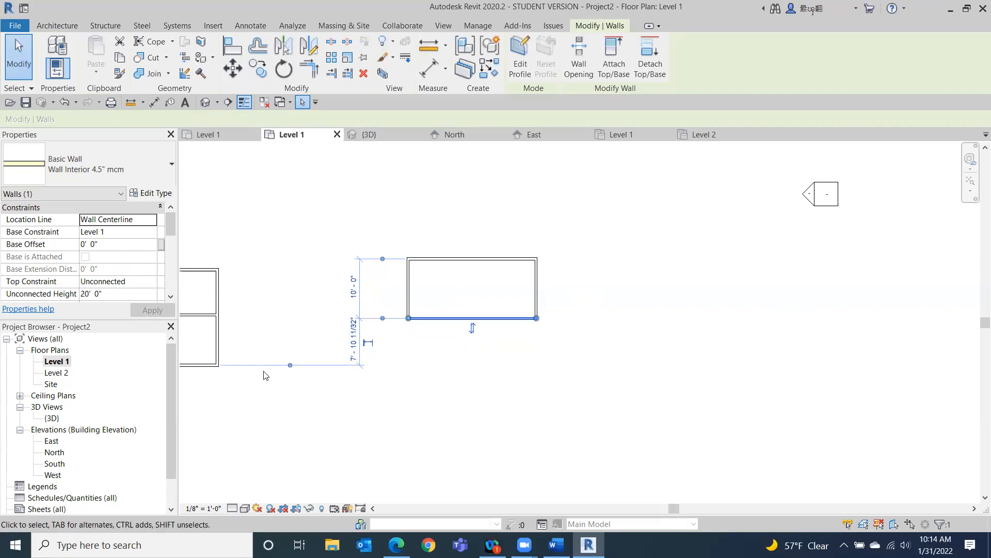
{"action": "left_click_drag", "start_coordinate": [290, 366], "coordinate": [364, 319]}
{"action": "left_click_drag", "start_coordinate": [292, 365], "coordinate": [292, 396]}
{"action": "left_click", "coordinate": [761, 338]}
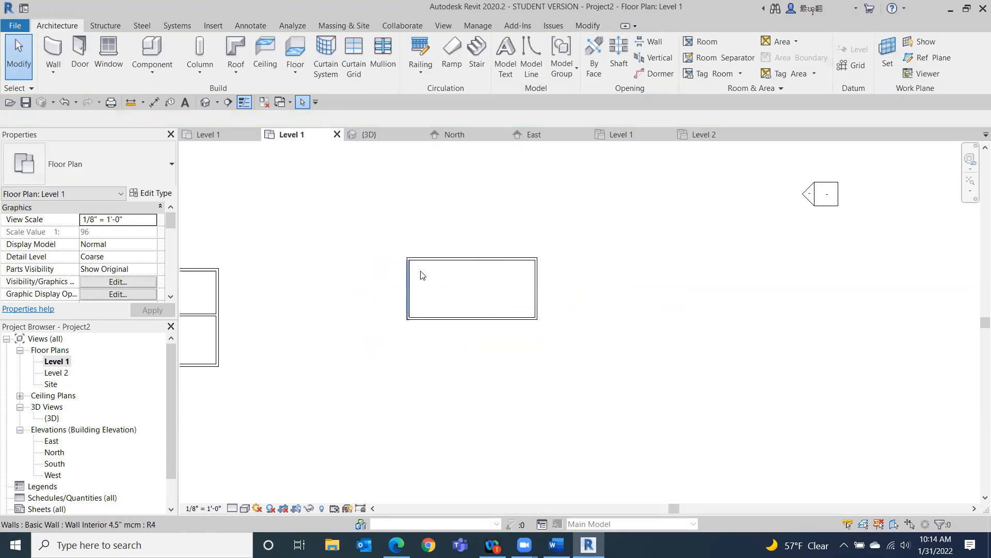
Move the rectangle's left wall so it sits 12' from the right wall, measuring from the right wall's face.
{"action": "left_click", "coordinate": [537, 291]}
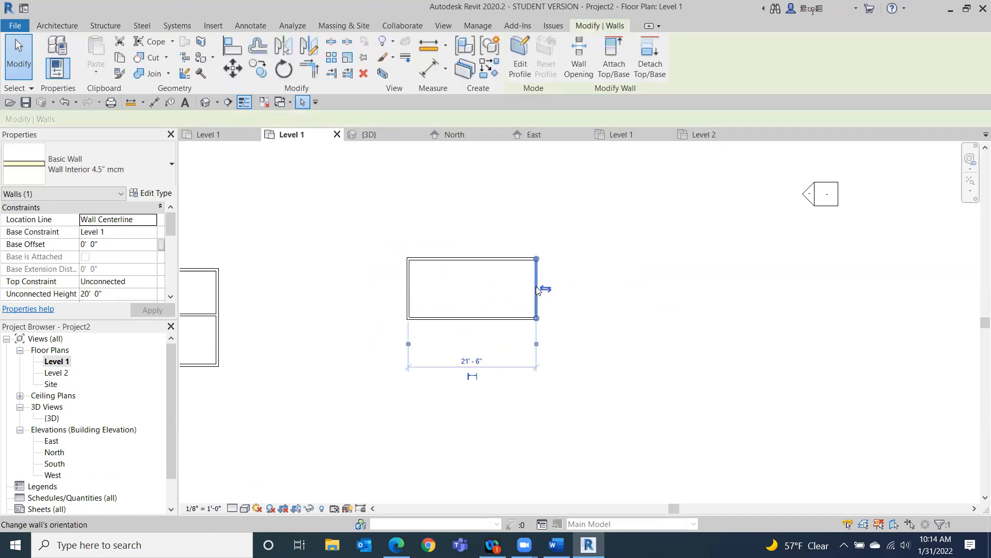
{"action": "left_click", "coordinate": [410, 284]}
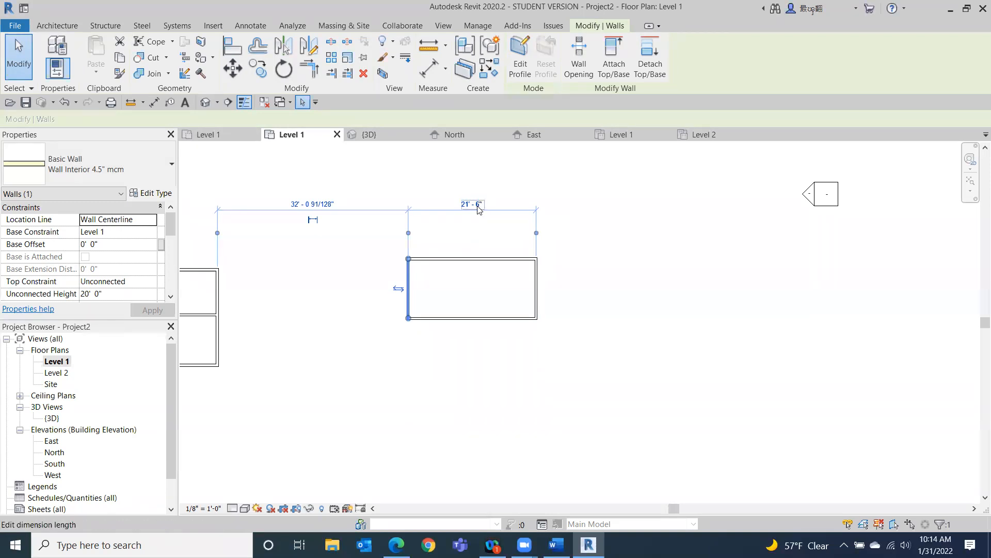
{"action": "scroll", "coordinate": [407, 256], "scroll_direction": "up", "scroll_amount": 3}
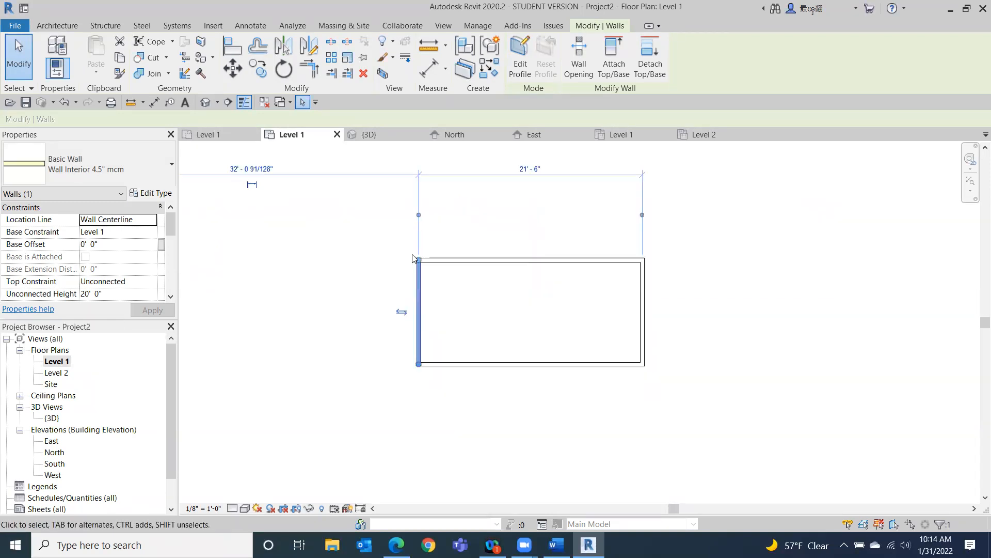
{"action": "left_click", "coordinate": [424, 198]}
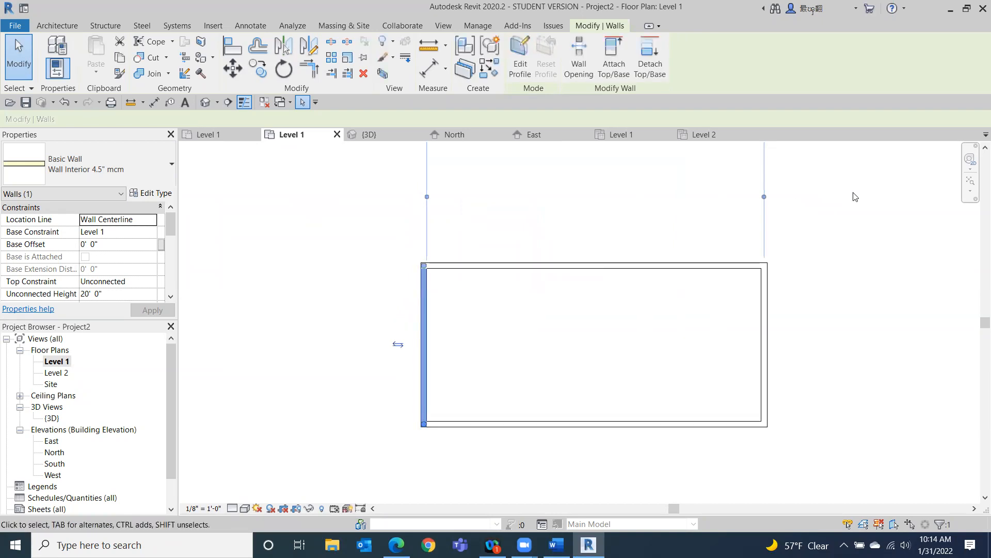
{"action": "left_click", "coordinate": [764, 199]}
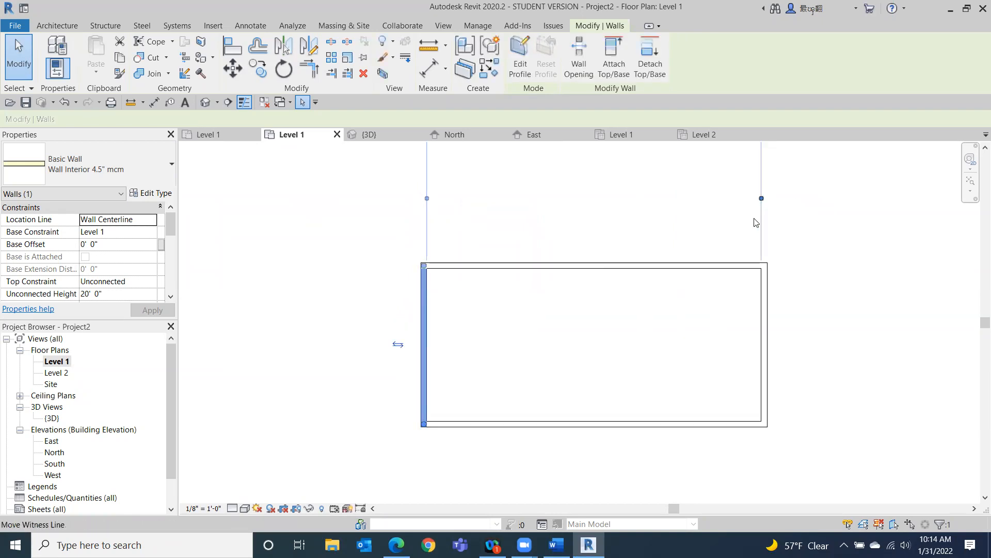
{"action": "scroll", "coordinate": [532, 250], "scroll_direction": "down", "scroll_amount": 3}
{"action": "middle_click_drag", "start_coordinate": [571, 232], "coordinate": [402, 304]}
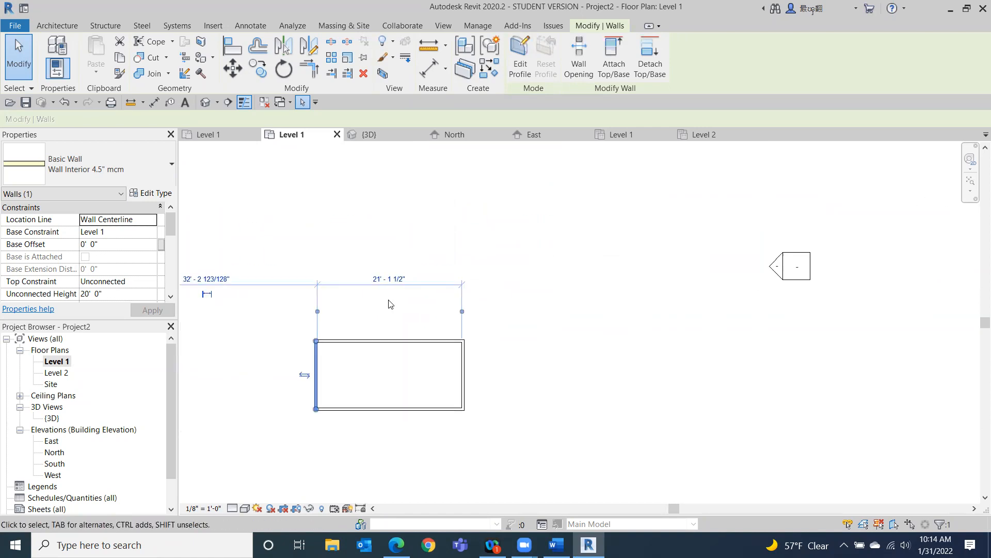
{"action": "left_click", "coordinate": [381, 278]}
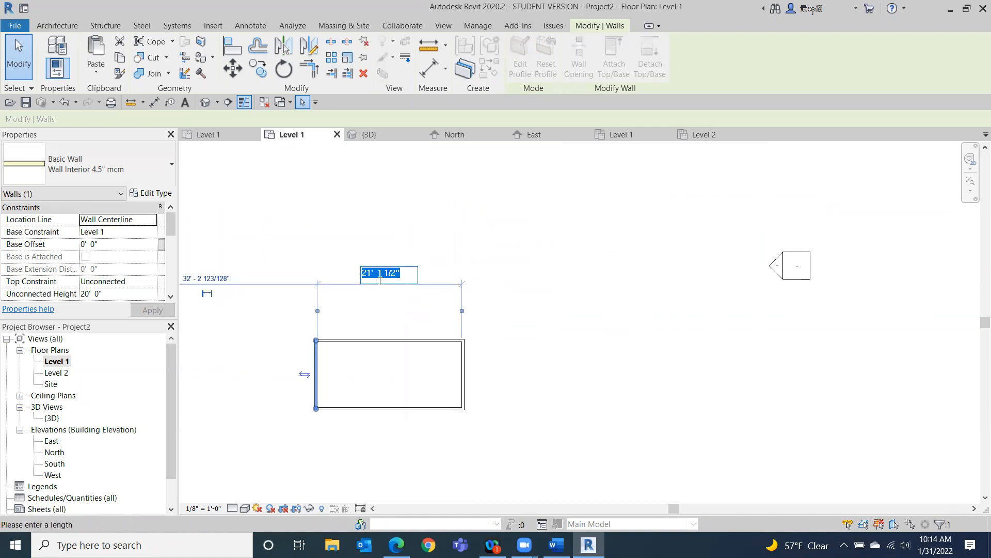
{"action": "type", "text": "12"}
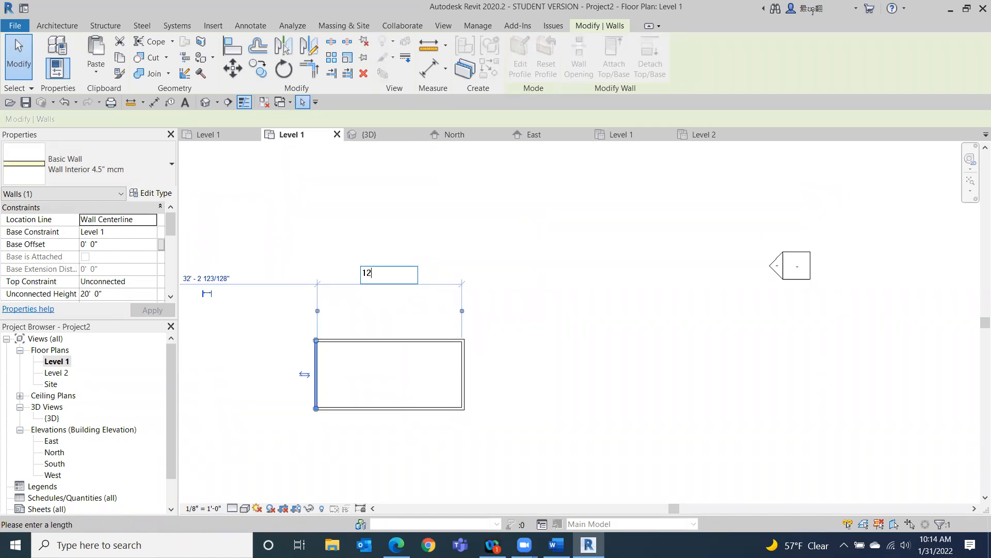
{"action": "key", "text": "Return"}
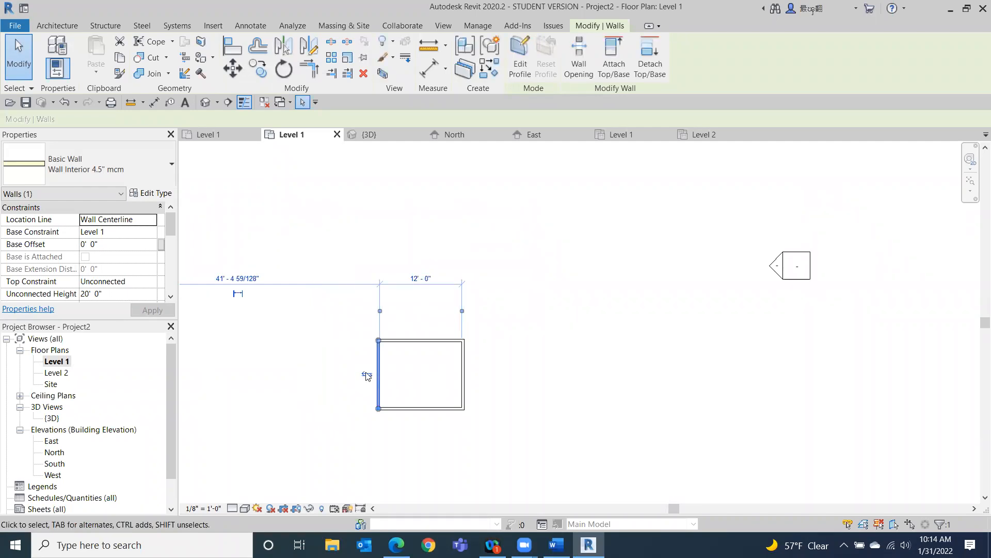
{"action": "middle_click_drag", "start_coordinate": [566, 349], "coordinate": [597, 292]}
{"action": "scroll", "coordinate": [594, 293], "scroll_direction": "down", "scroll_amount": 2}
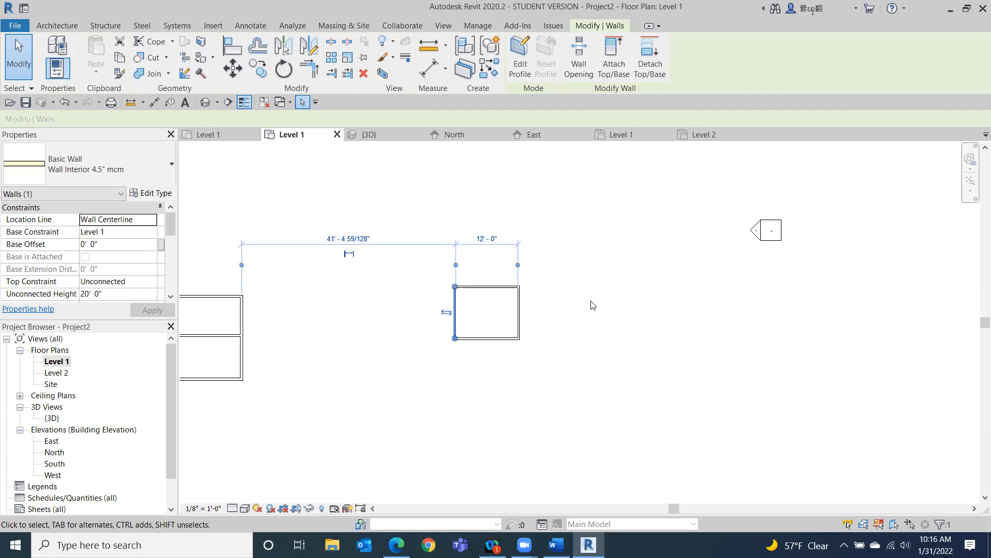
{"action": "left_click", "coordinate": [23, 64]}
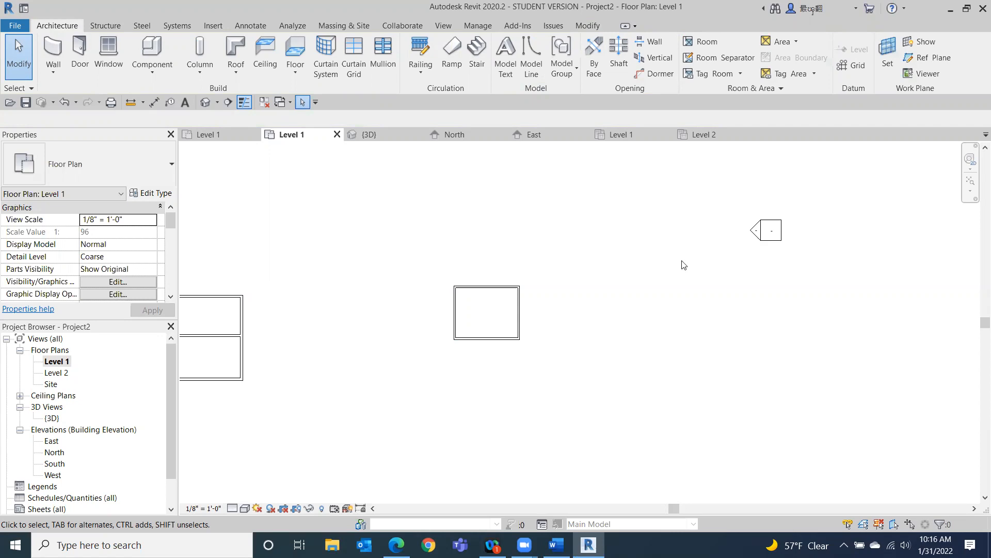
{"action": "left_click", "coordinate": [15, 25]}
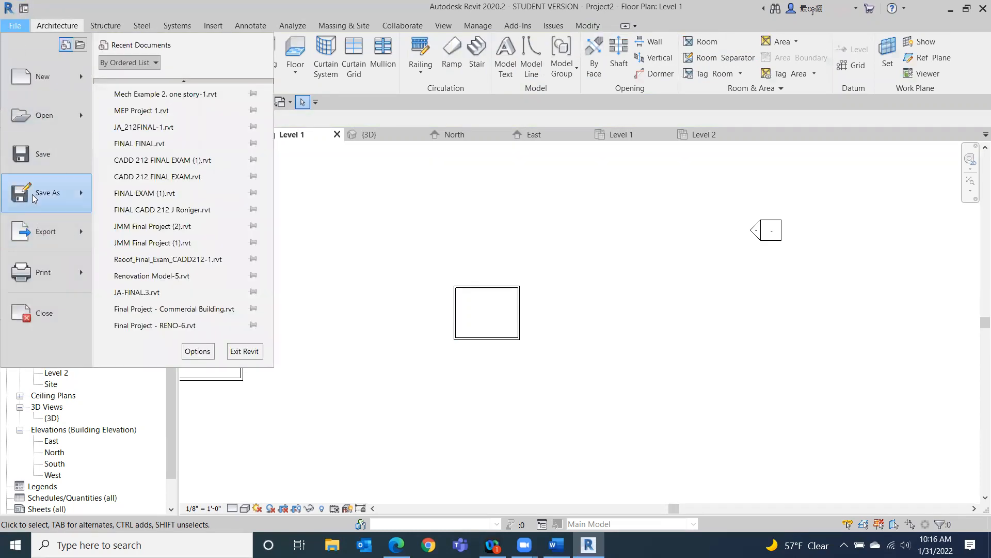
{"action": "mouse_move", "coordinate": [34, 198]}
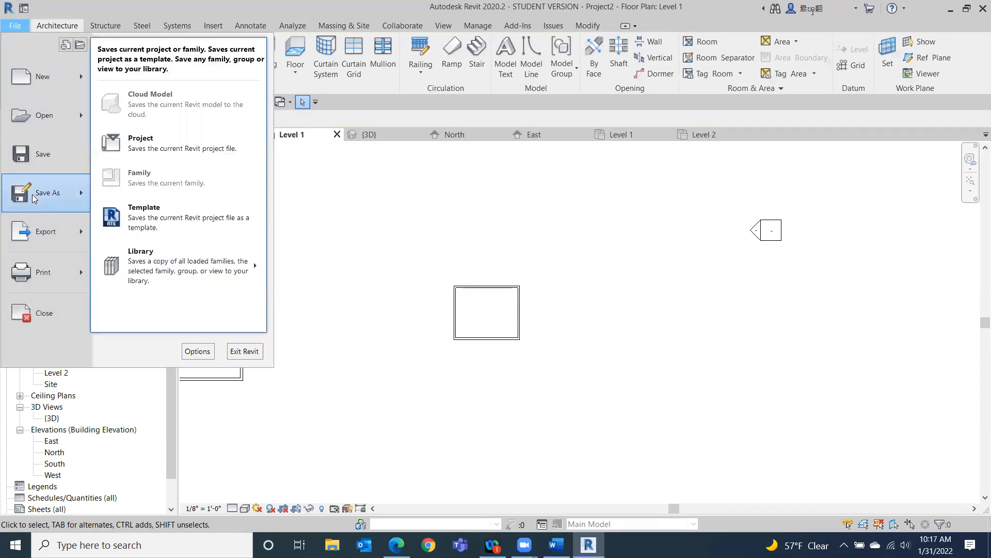
{"action": "left_click", "coordinate": [176, 141]}
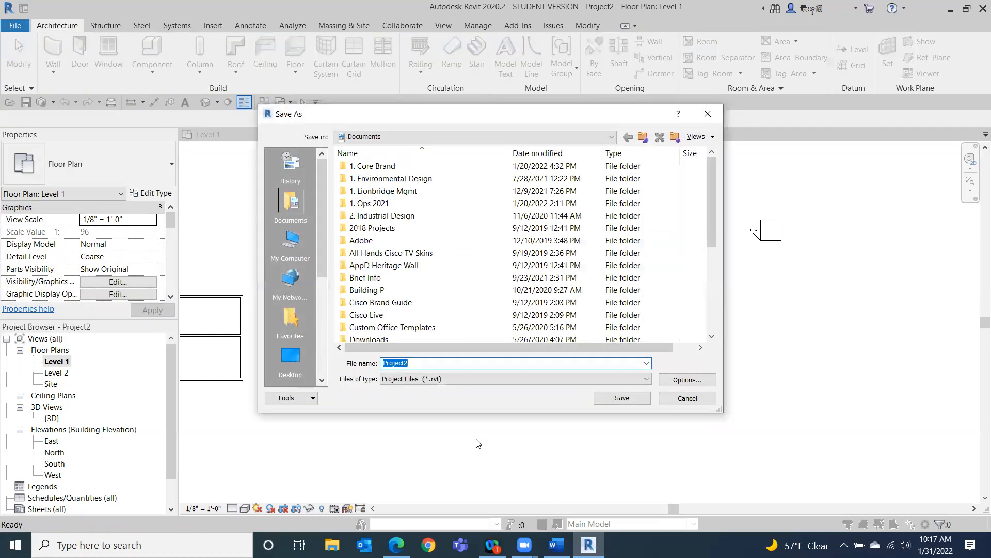
{"action": "left_click", "coordinate": [690, 400]}
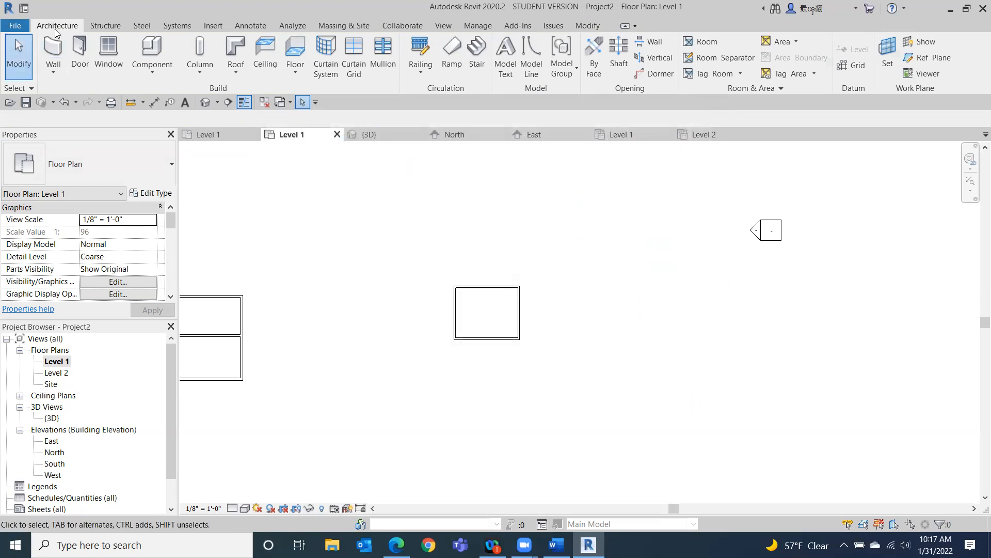
Start the Wall tool and browse the available wall types without drawing.
{"action": "left_click", "coordinate": [53, 54]}
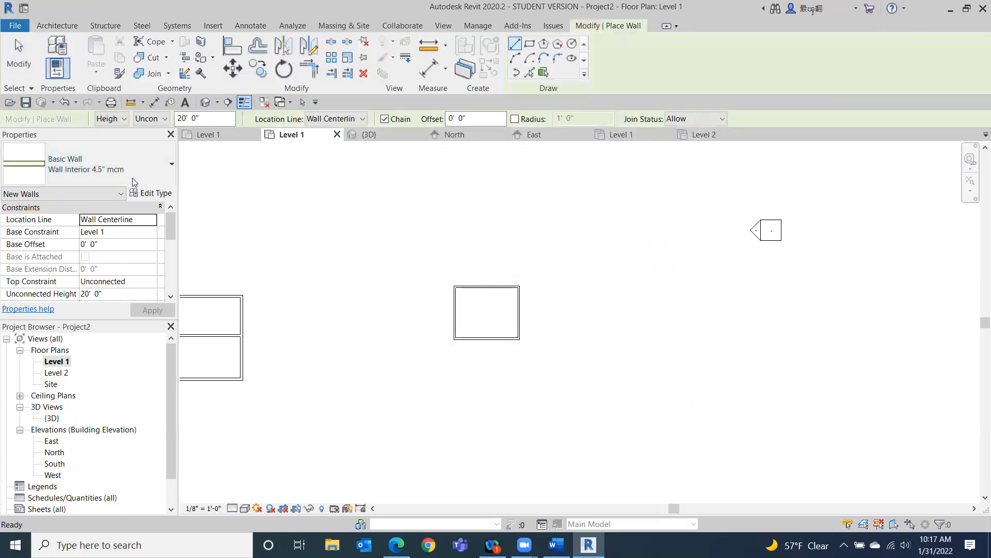
{"action": "left_click", "coordinate": [154, 165]}
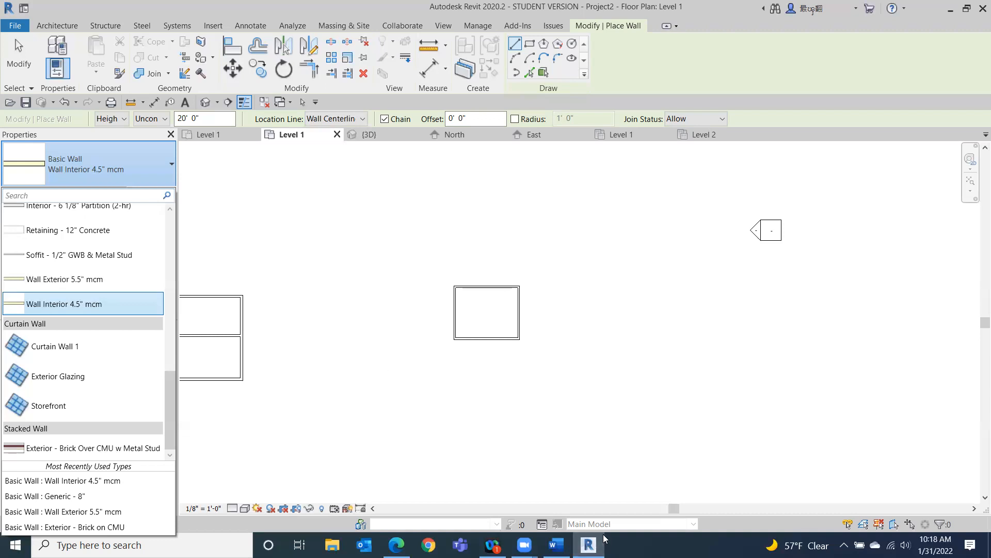
{"action": "key", "text": "Escape"}
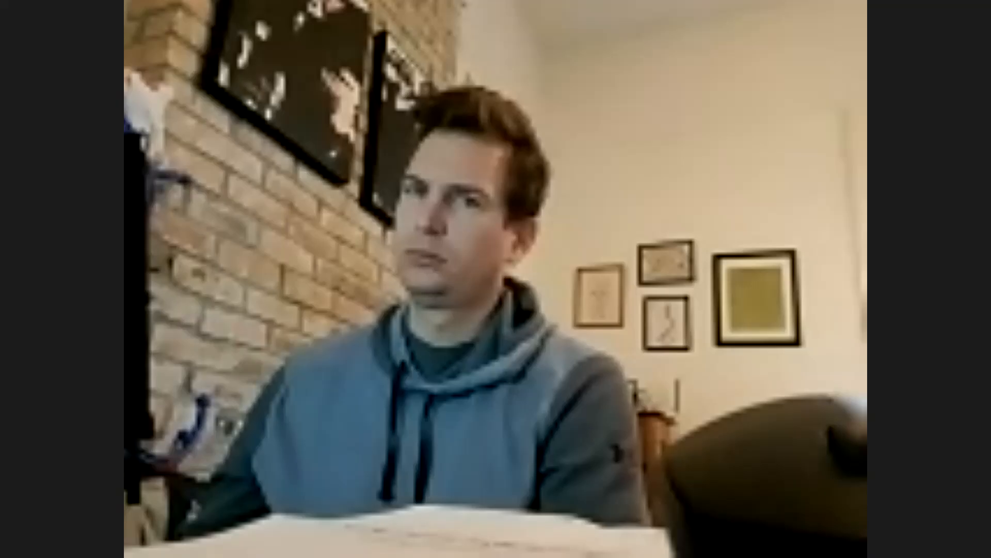